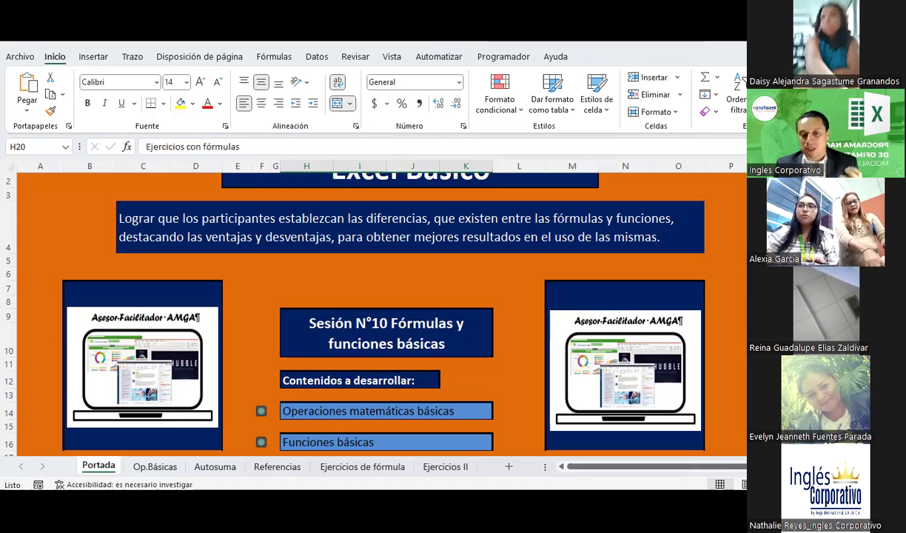
# Bring up PowerPoint slide 3, which contrasts =SUMA(B3:B6) with a cell-by-cell addition formula.
pyautogui.click(656, 414)
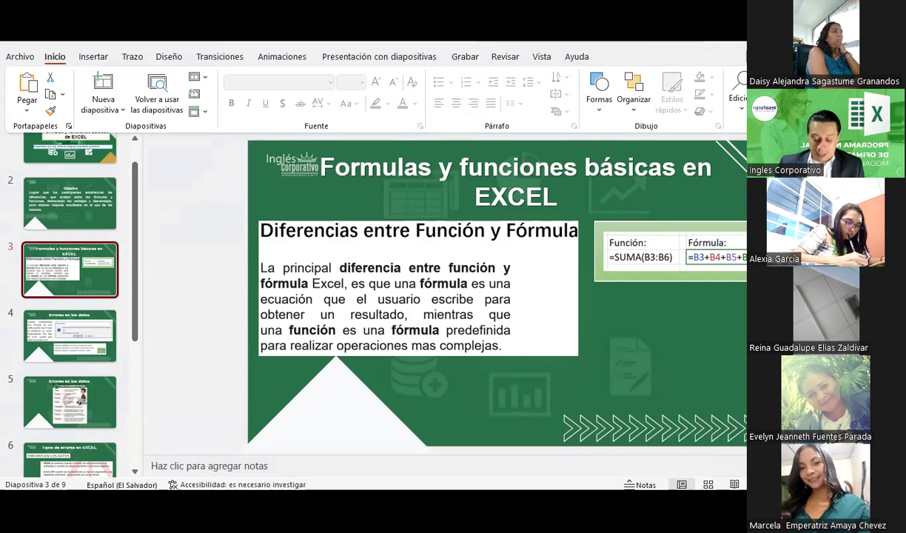
pyautogui.hotkey('alt', 'Tab')
pyautogui.hotkey('alt', 'Tab')
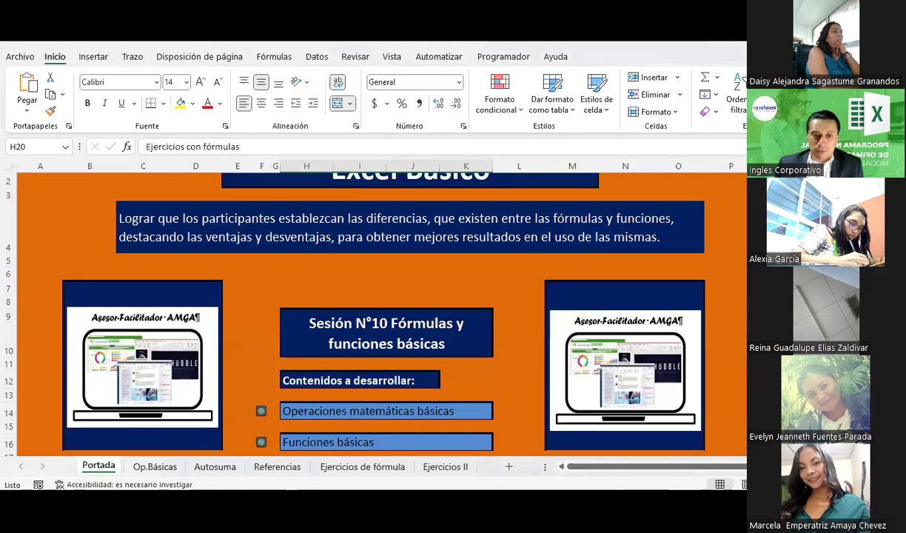
pyautogui.click(157, 464)
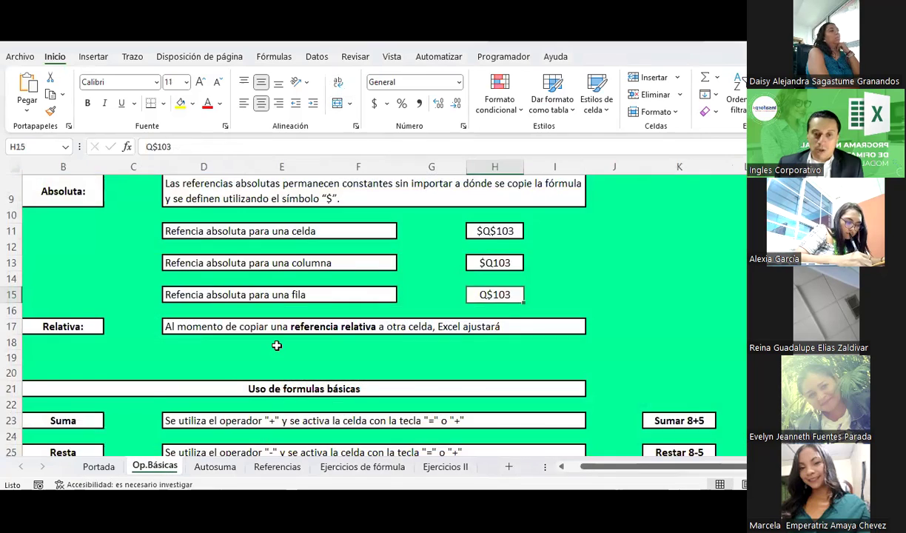
pyautogui.scroll(-4, 276, 344)
pyautogui.scroll(-1, 276, 345)
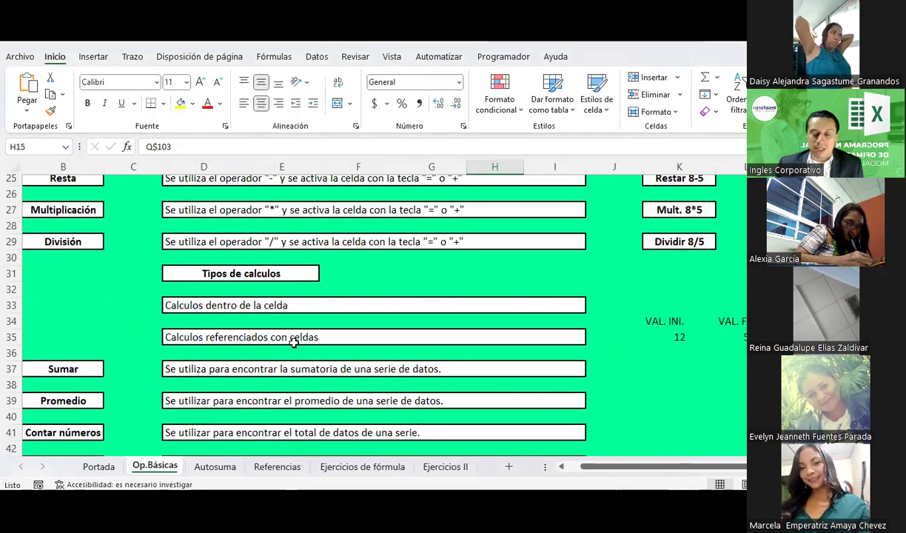
pyautogui.click(294, 340)
pyautogui.scroll(-2, 294, 341)
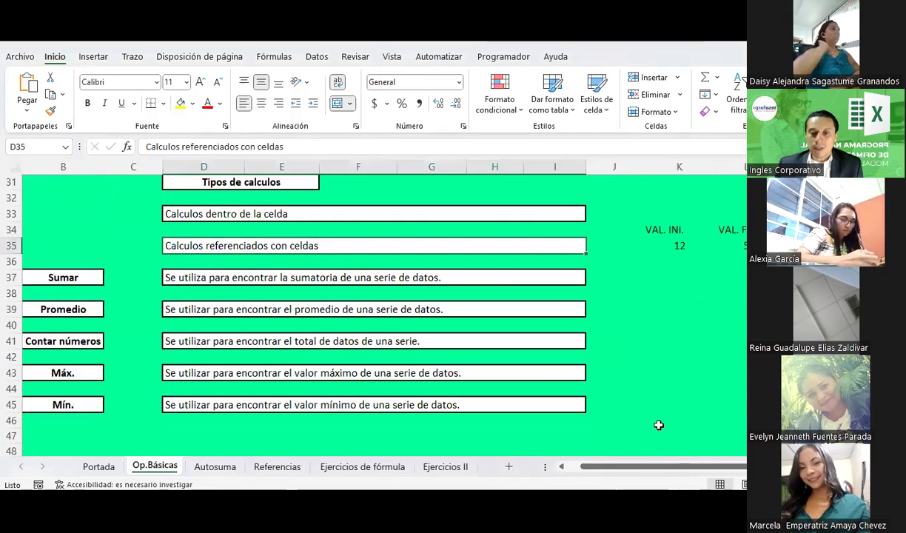
pyautogui.moveTo(646, 466); pyautogui.dragTo(589, 466)
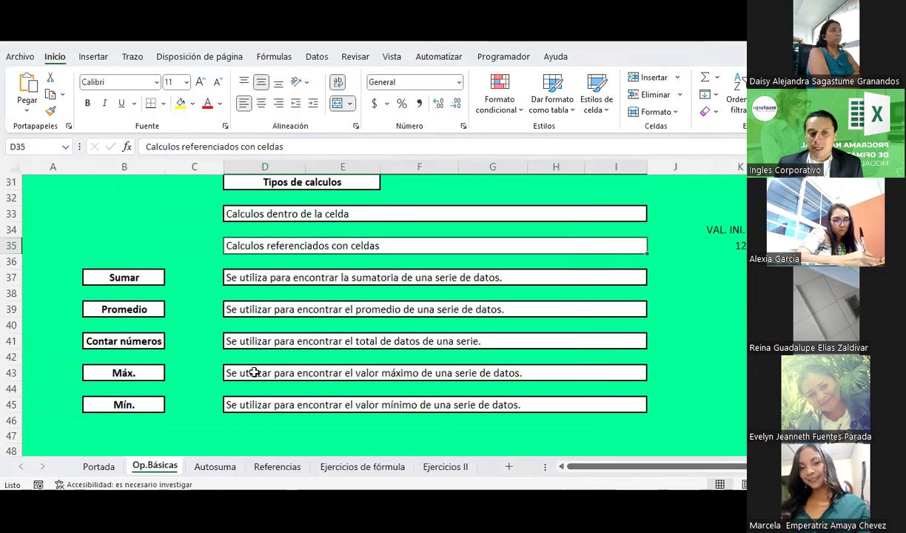
pyautogui.moveTo(117, 274); pyautogui.dragTo(103, 406)
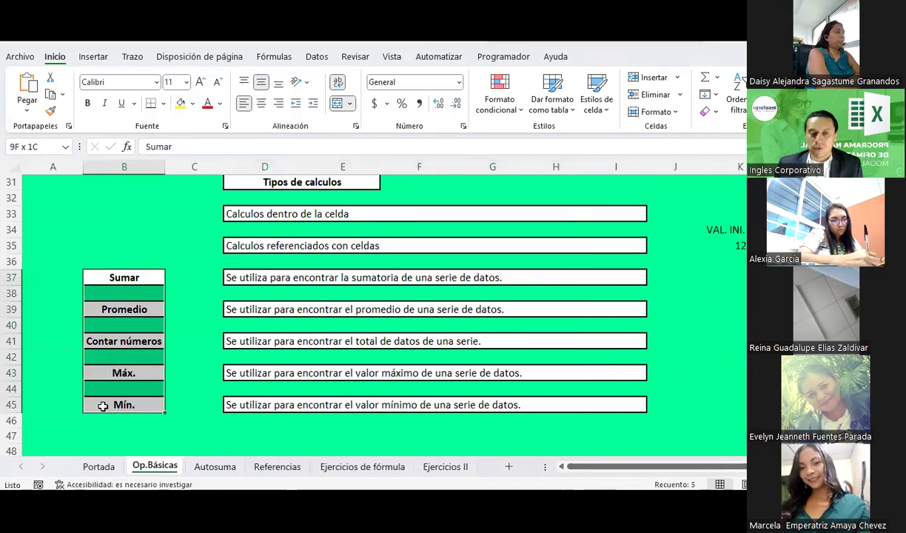
pyautogui.click(717, 77)
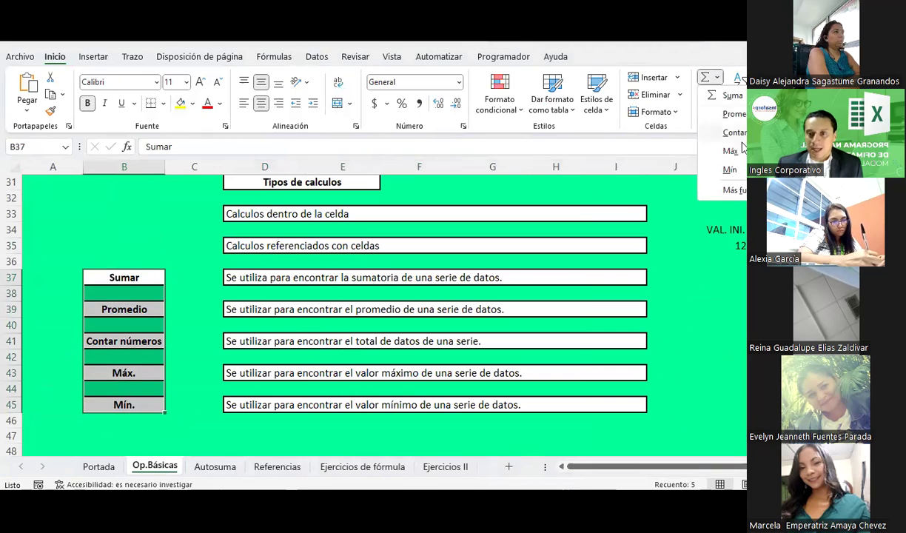
pyautogui.press('Escape')
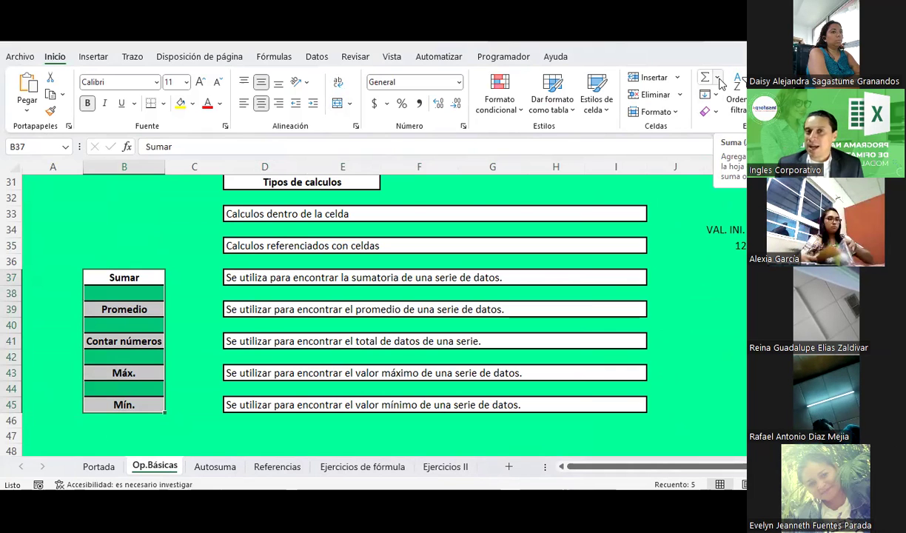
pyautogui.click(723, 308)
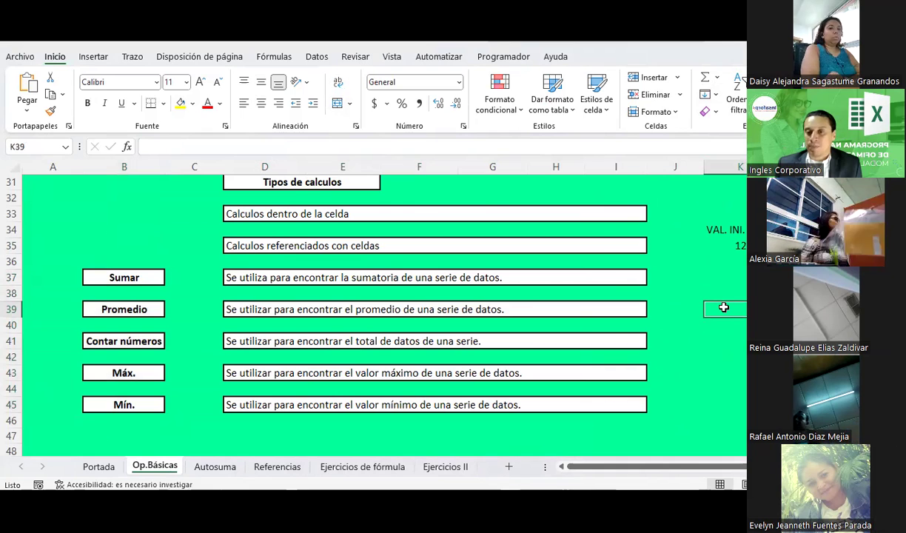
pyautogui.hotkey('alt', 'Tab')
pyautogui.hotkey('alt', 'Tab')
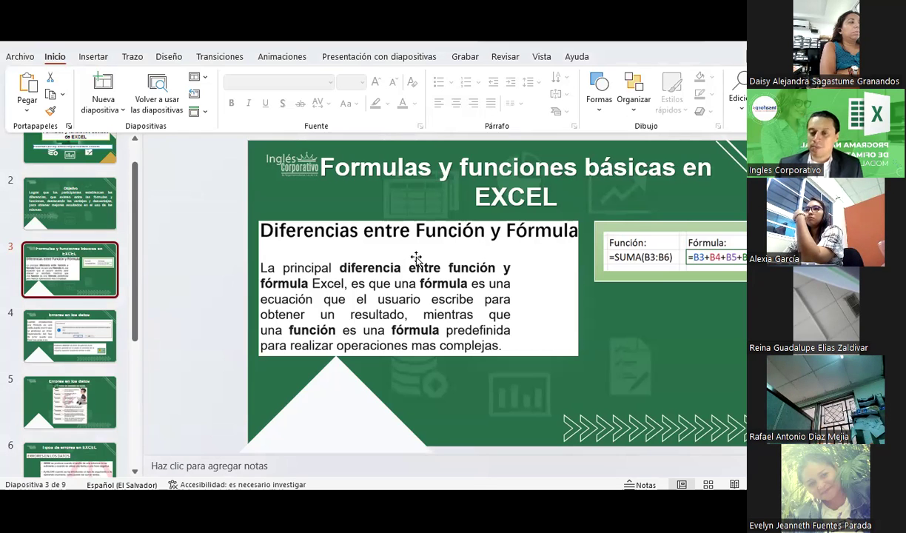
# Display slide 4, 'Errores en los datos', on how Excel flags formula errors.
pyautogui.click(668, 344)
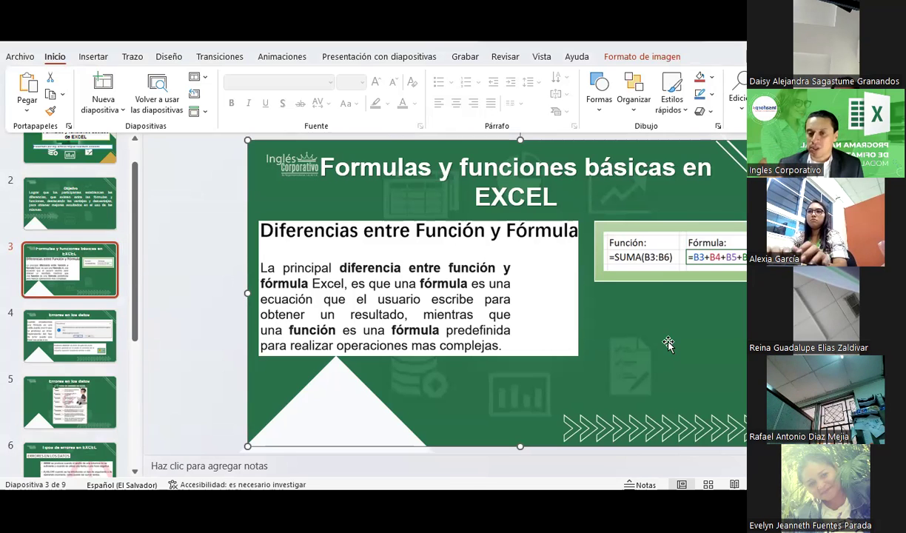
pyautogui.click(81, 345)
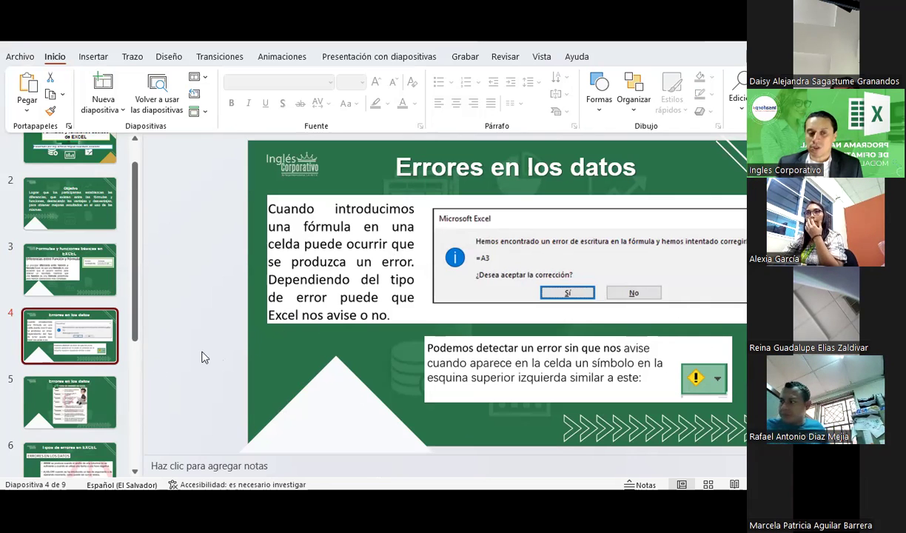
# On slide 5, enlarge the TIPOS DE ERRORES EN EXCEL image slightly, shift it left, and present.
pyautogui.click(104, 396)
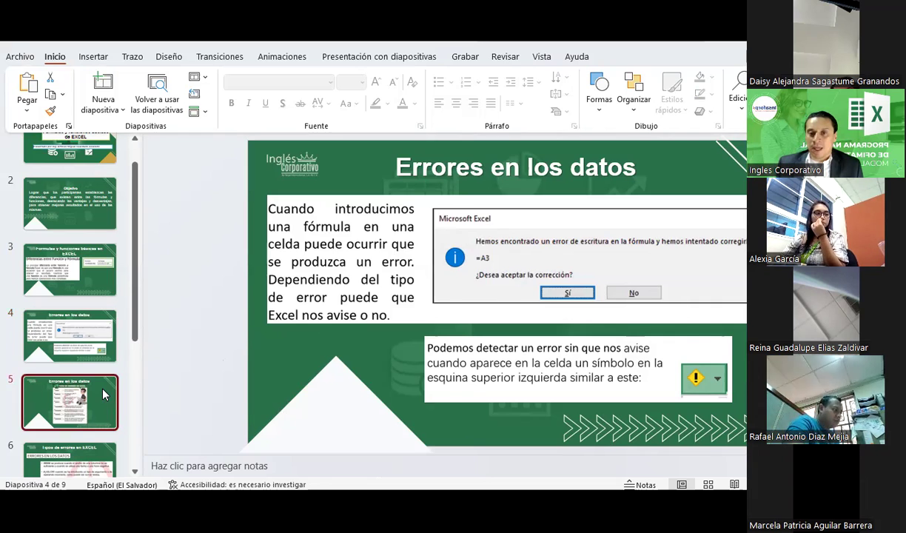
pyautogui.click(599, 369)
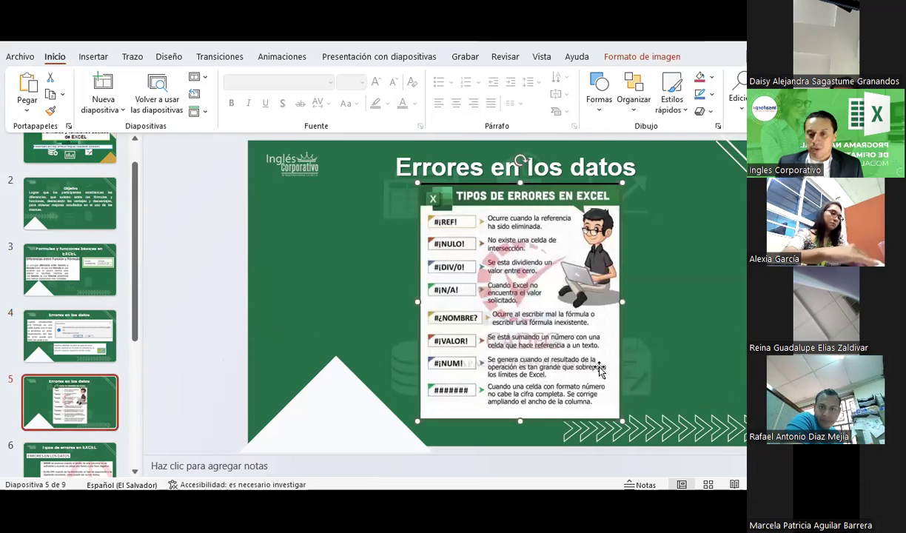
pyautogui.hotkey('shift', 'Up')
pyautogui.hotkey('shift', 'Up')
pyautogui.hotkey('shift', 'Up')
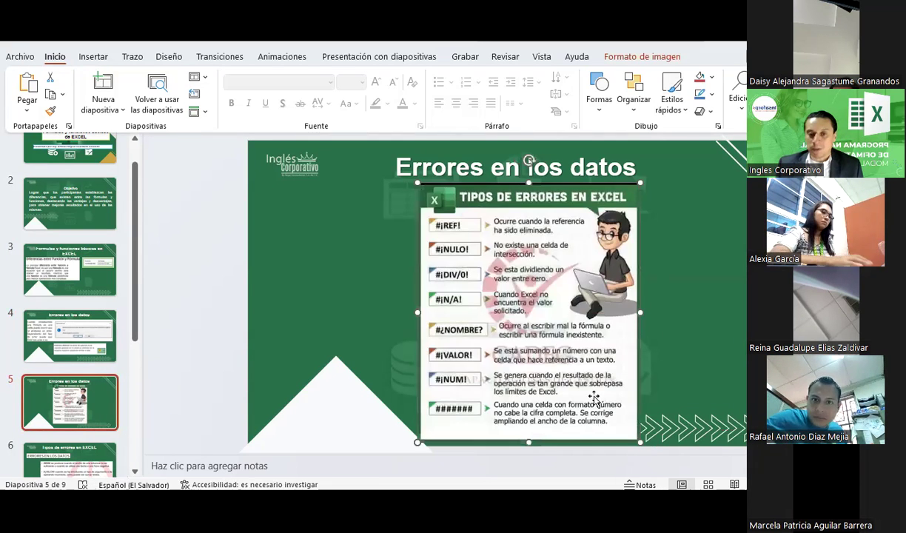
pyautogui.press('Left')
pyautogui.press('Left')
pyautogui.press('Left')
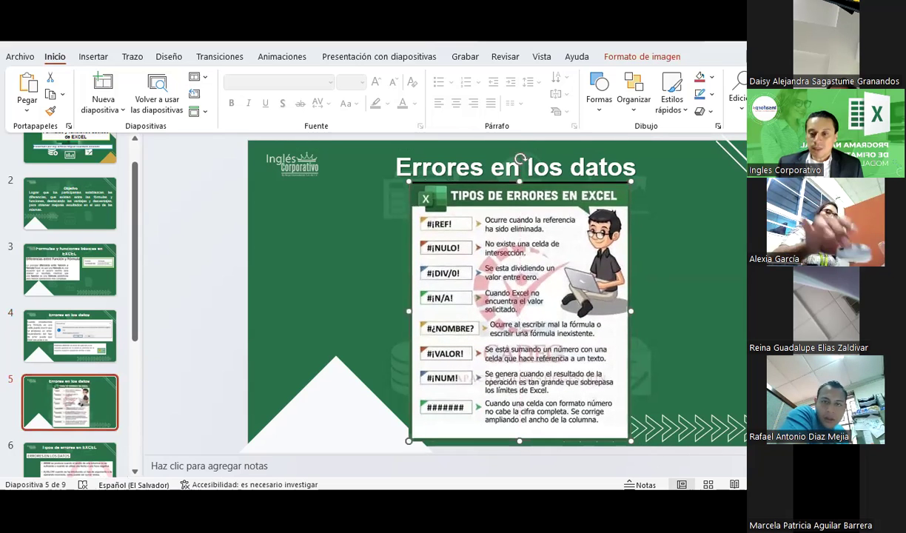
pyautogui.hotkey('shift', 'F5')
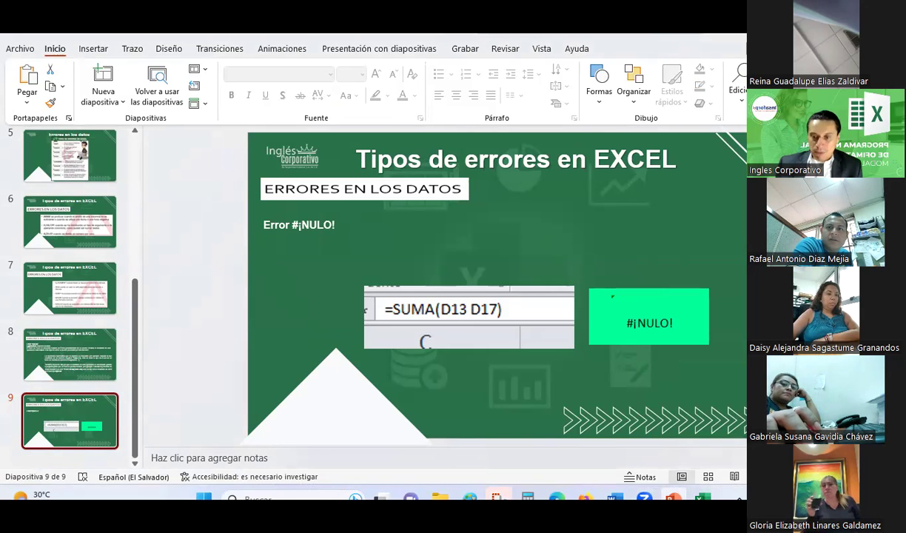
# Show the Autosuma sheet's monthly salary table and empty Concepto/Función/Fórmula grid in Excel.
pyautogui.click(700, 498)
pyautogui.scroll(-2, 502, 329)
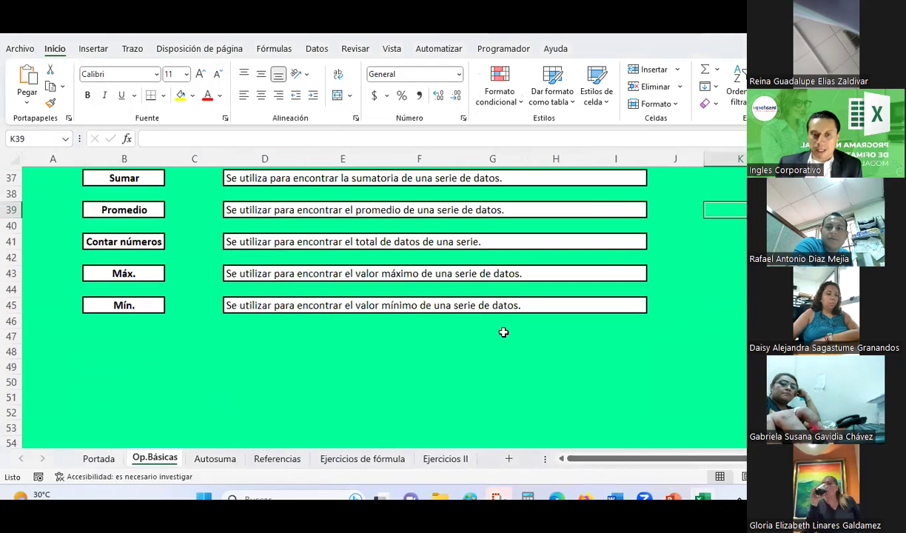
pyautogui.click(216, 459)
pyautogui.scroll(1, 543, 364)
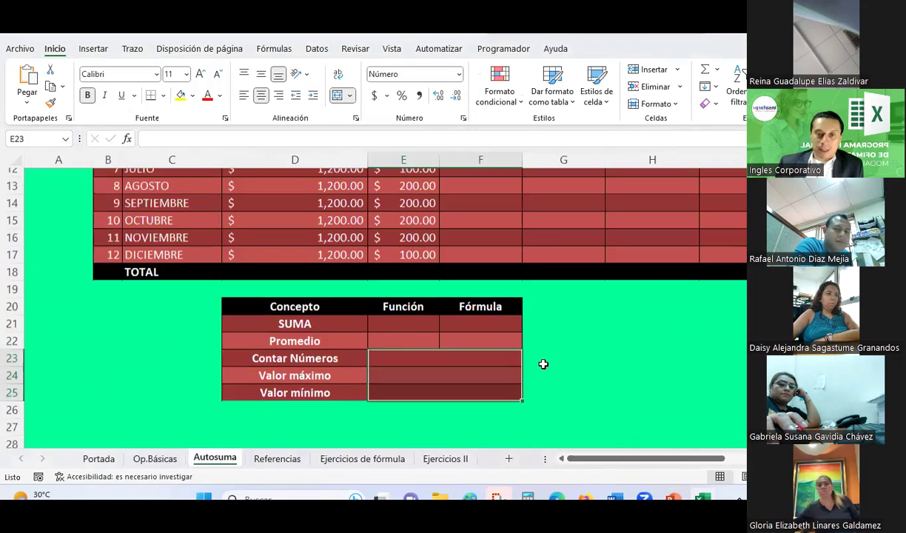
pyautogui.scroll(2, 543, 364)
pyautogui.scroll(2, 543, 364)
pyautogui.scroll(-1, 543, 366)
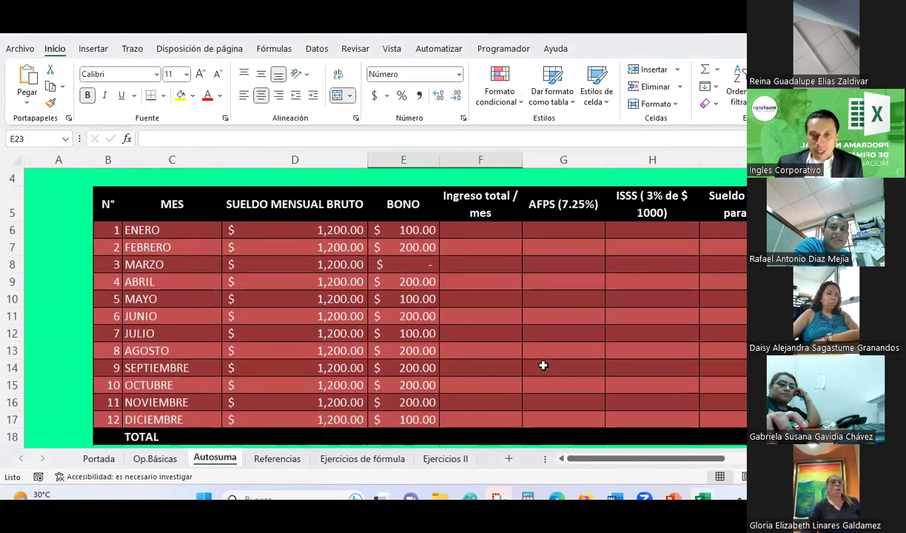
pyautogui.scroll(-2, 543, 365)
# Glance at the Errores en los datos slide, then return to the Excel workbook.
pyautogui.hotkey('alt', 'Tab')
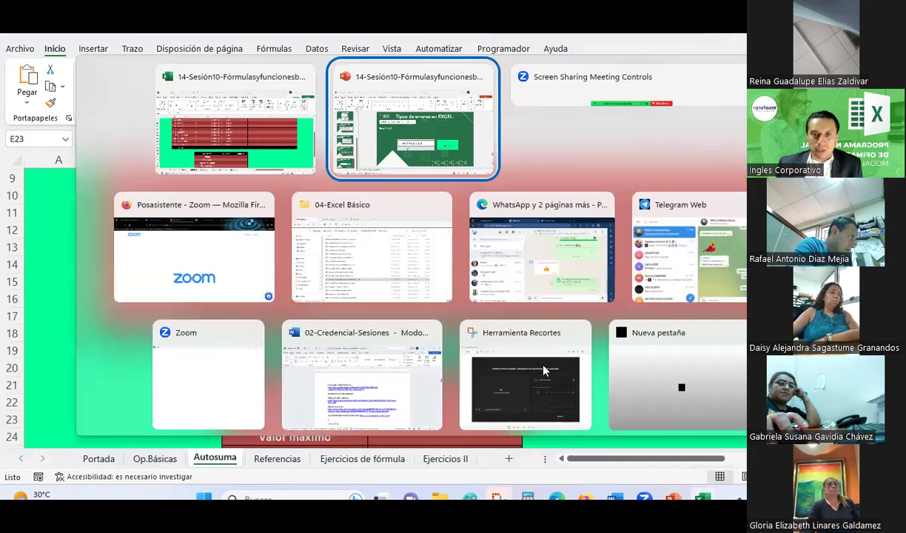
pyautogui.scroll(2, 63, 205)
pyautogui.click(62, 204)
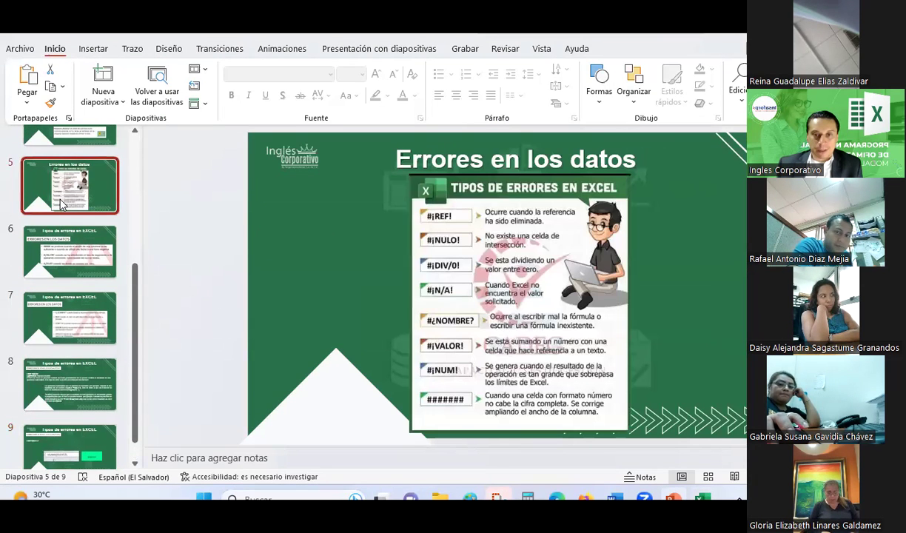
pyautogui.hotkey('alt', 'Tab')
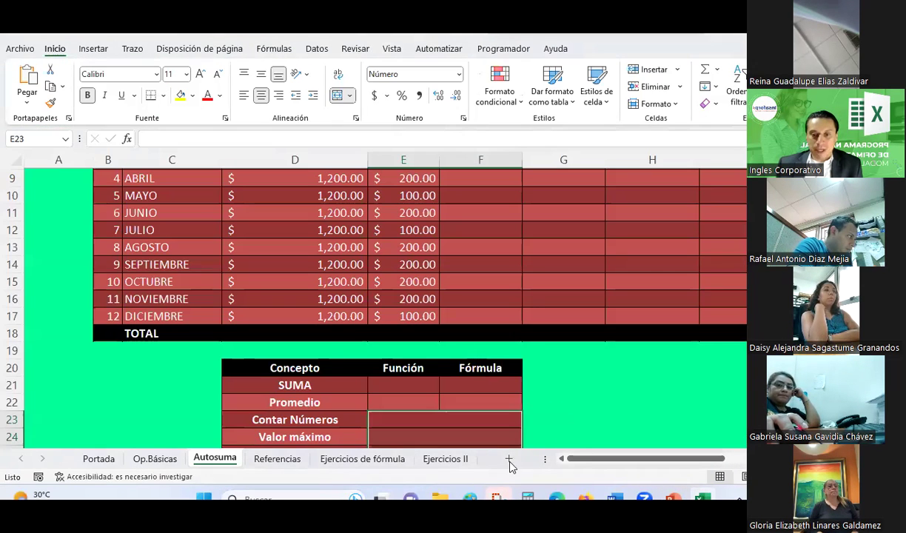
# On a new sheet, enter 8 and 5 in D4:E4 and =+D4*E4 in F4.
pyautogui.click(508, 459)
pyautogui.click(182, 211)
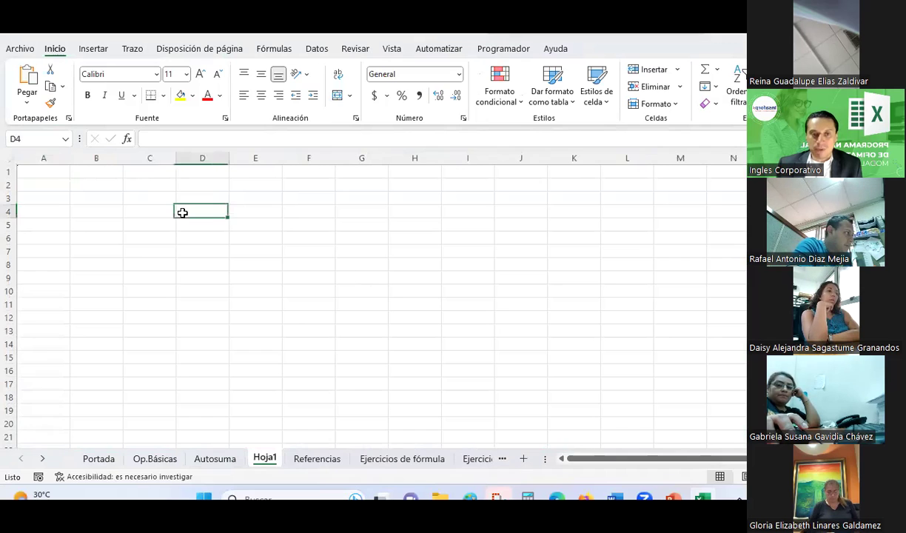
pyautogui.write('8')
pyautogui.press('Tab')
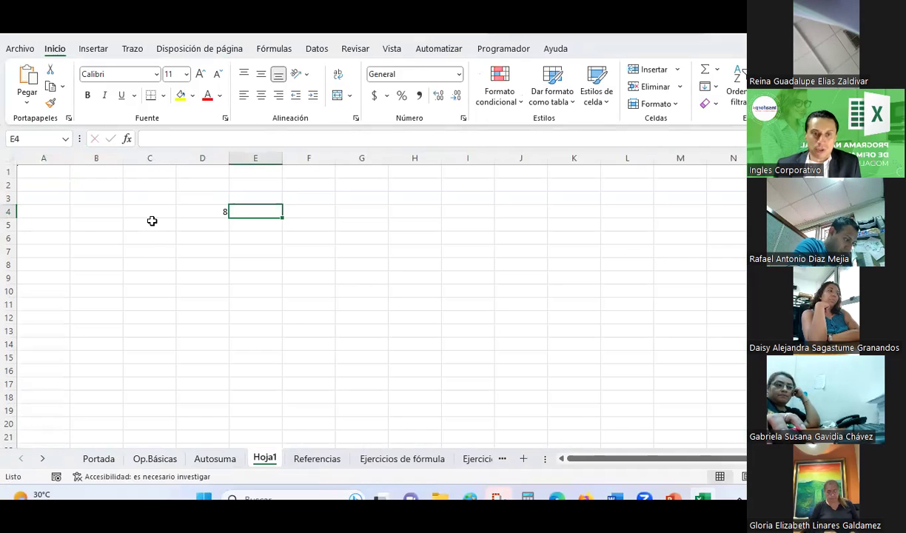
pyautogui.write('5')
pyautogui.press('Tab')
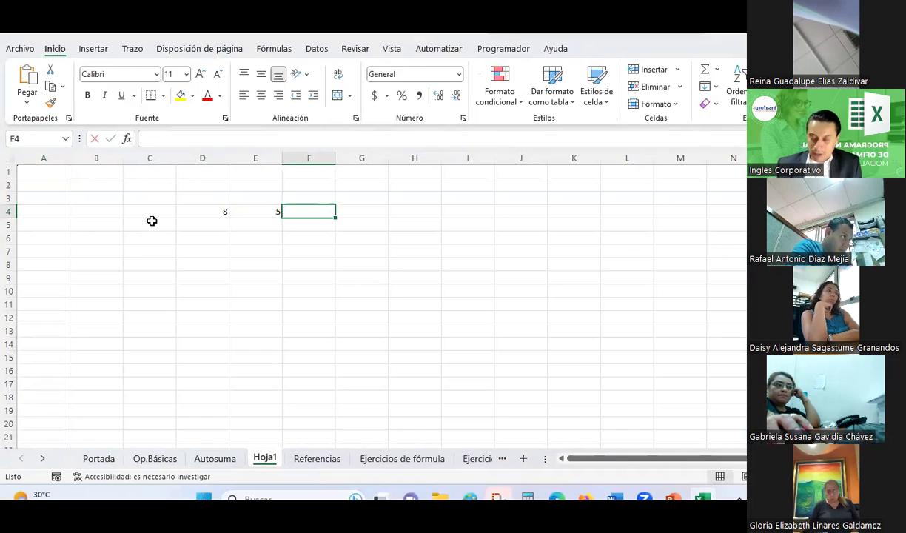
pyautogui.write('+')
pyautogui.press('Left')
pyautogui.press('Left')
pyautogui.write('*')
pyautogui.press('Left')
pyautogui.press('Return')
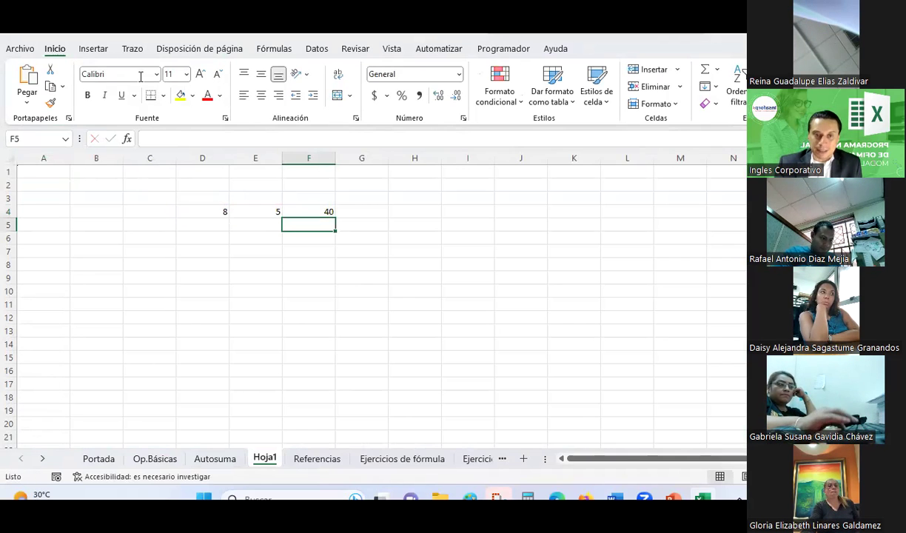
# Centre columns D–F both horizontally and vertically.
pyautogui.moveTo(202, 157); pyautogui.dragTo(302, 162)
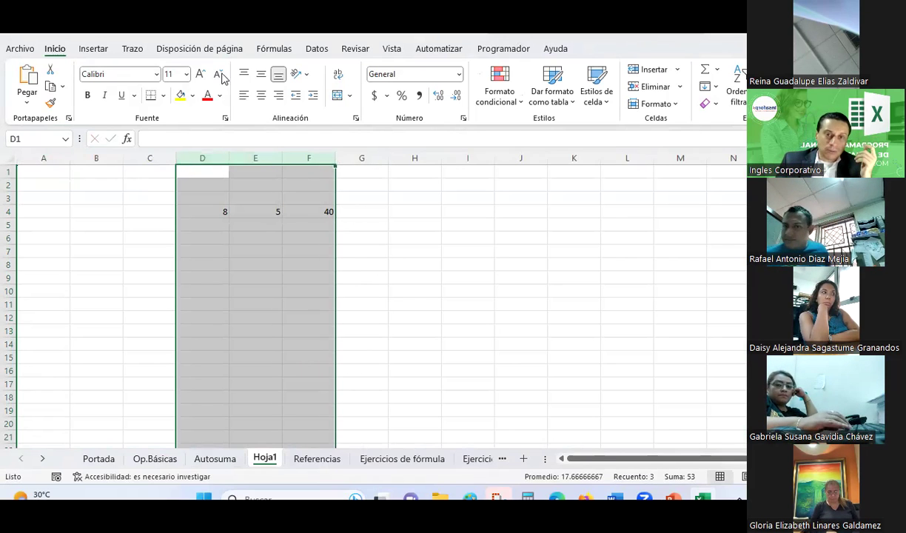
pyautogui.click(261, 95)
pyautogui.click(261, 74)
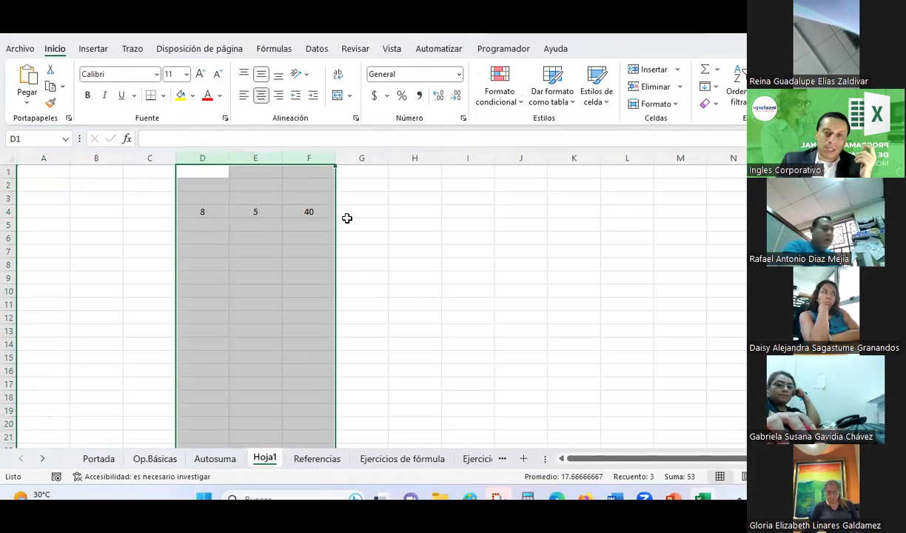
pyautogui.scroll(2, 279, 232)
pyautogui.scroll(1, 279, 230)
# Label D3:F3 with the headers Valor 1, Valor 2 and Total.
pyautogui.click(291, 215)
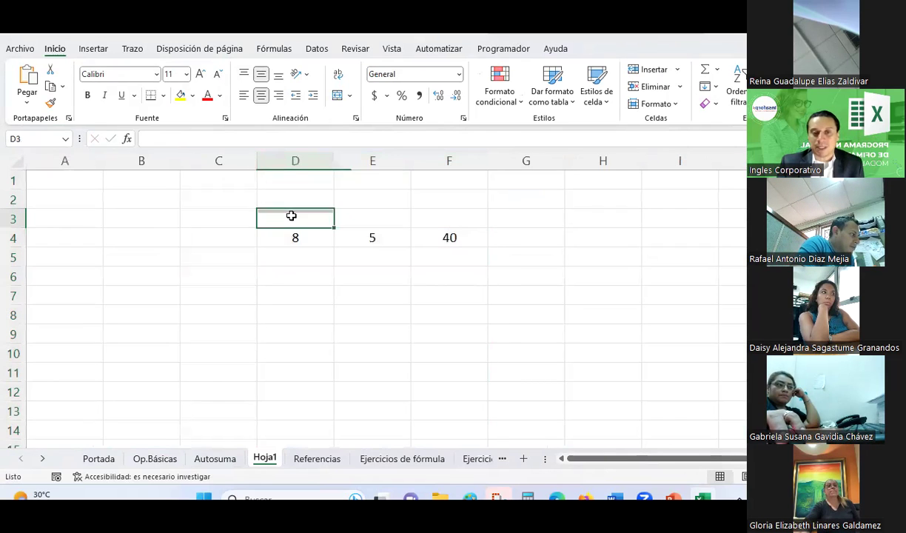
pyautogui.write('Valor 1')
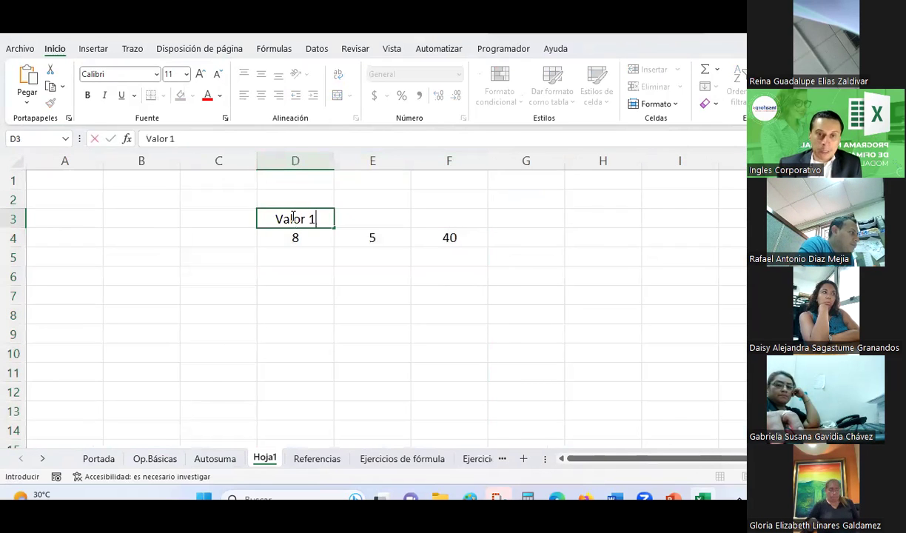
pyautogui.press('Tab')
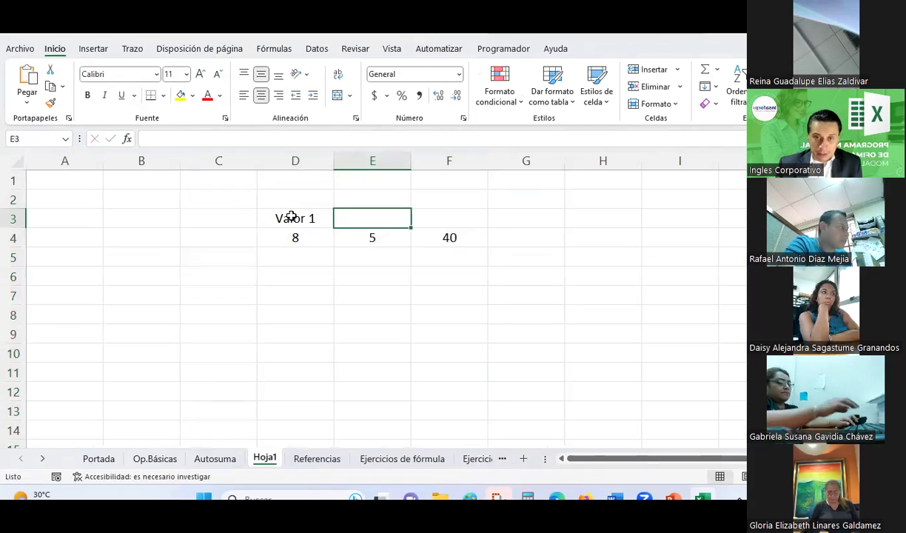
pyautogui.write('Valor')
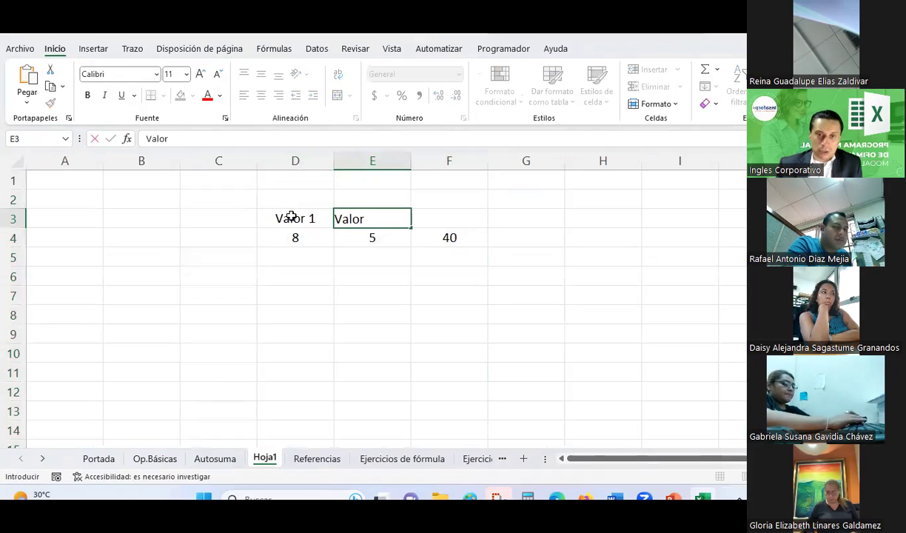
pyautogui.write(' 2')
pyautogui.press('Tab')
pyautogui.write('Tota')
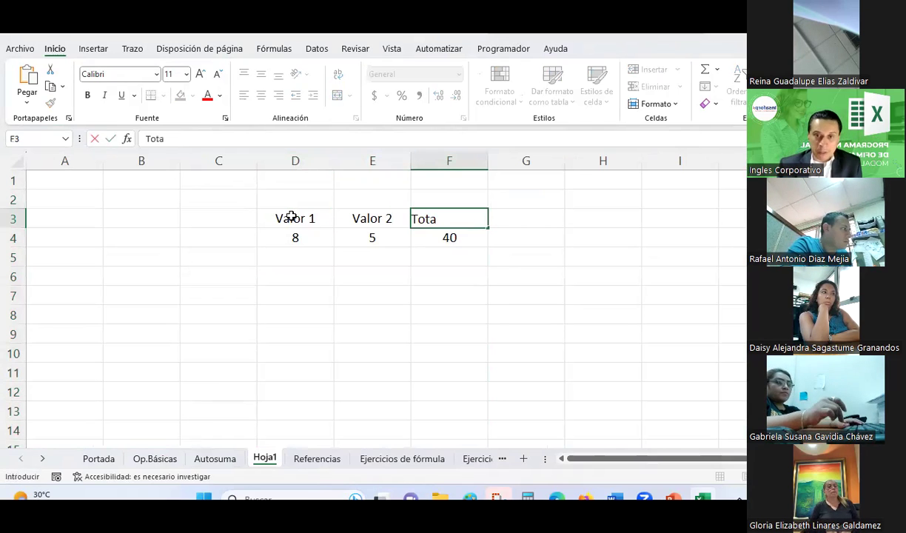
pyautogui.write('l')
pyautogui.press('Return')
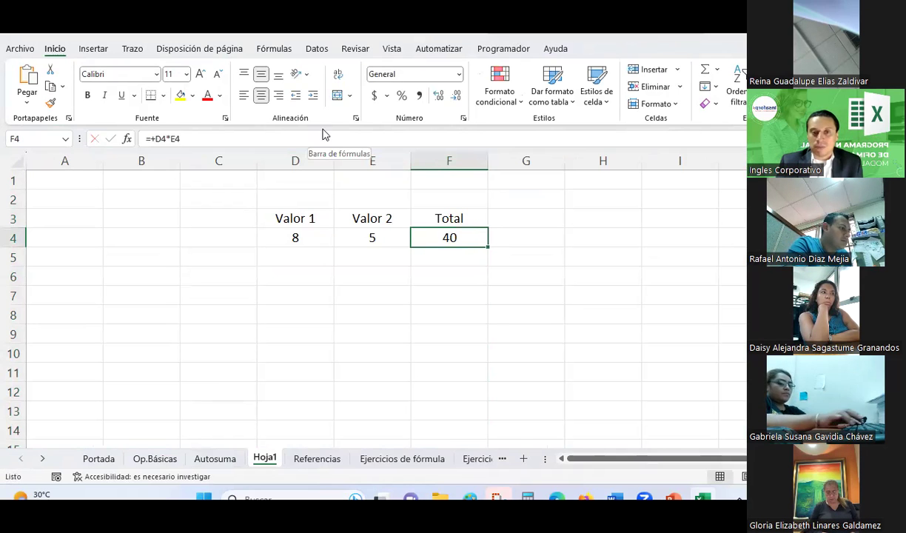
pyautogui.click(352, 157)
pyautogui.rightClick(352, 157)
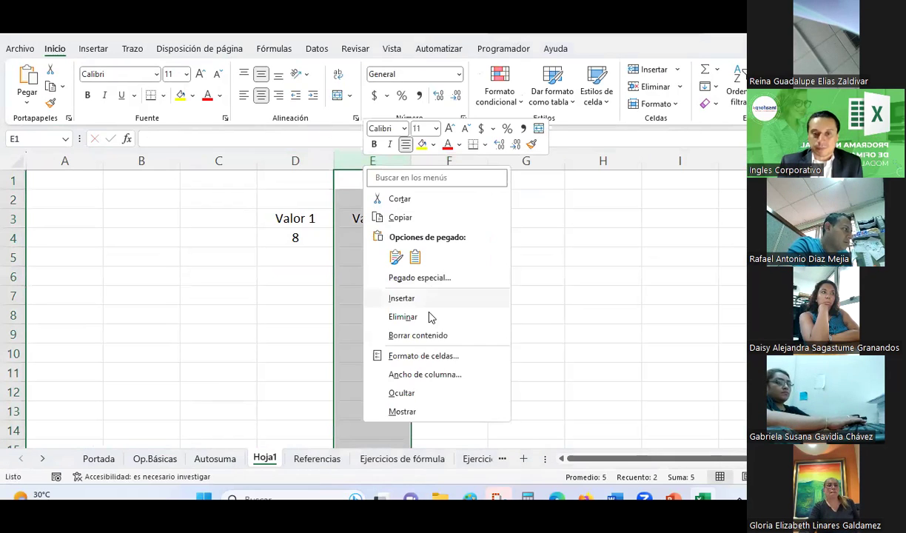
# Delete the Valor 2 column, undo, and delete it again so Total shows #REF!
pyautogui.click(427, 315)
pyautogui.click(374, 238)
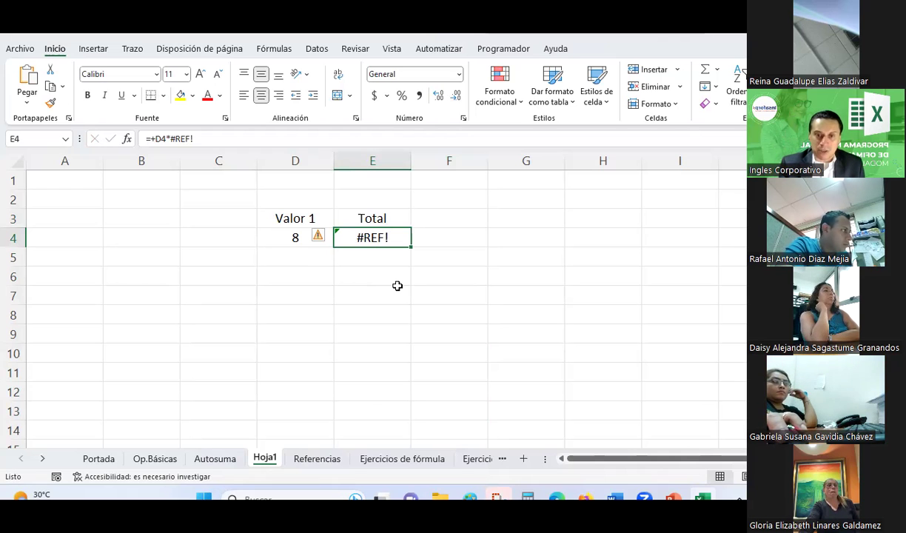
pyautogui.hotkey('ctrl', 'z')
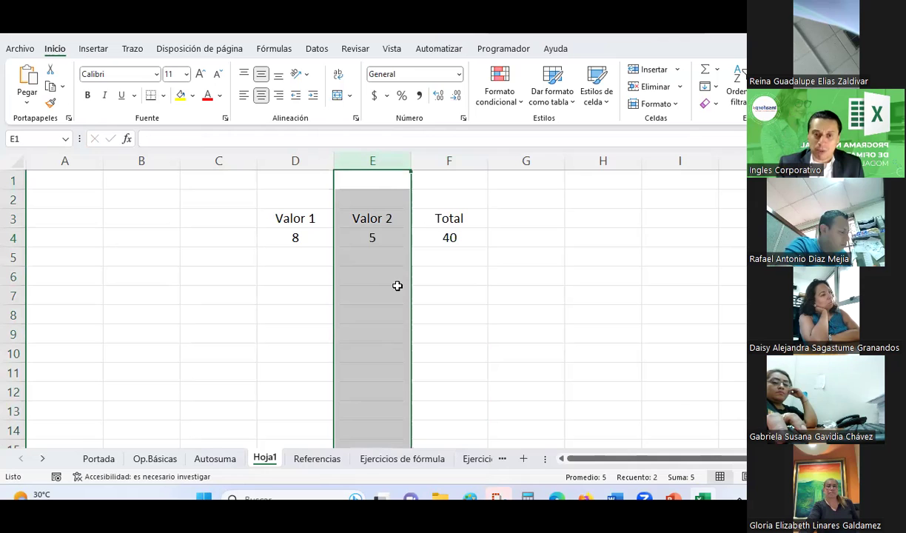
pyautogui.rightClick(393, 282)
pyautogui.press('Escape')
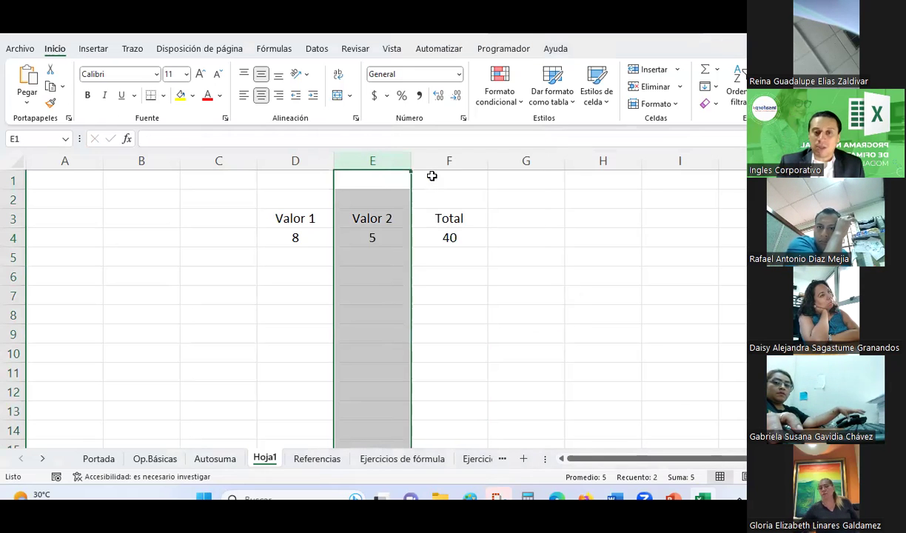
pyautogui.click(384, 237)
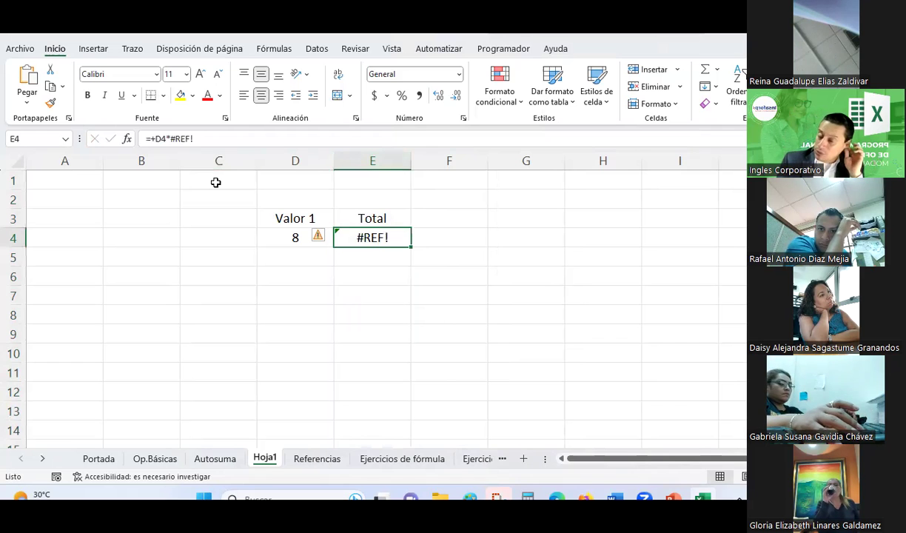
pyautogui.hotkey('alt', 'Tab')
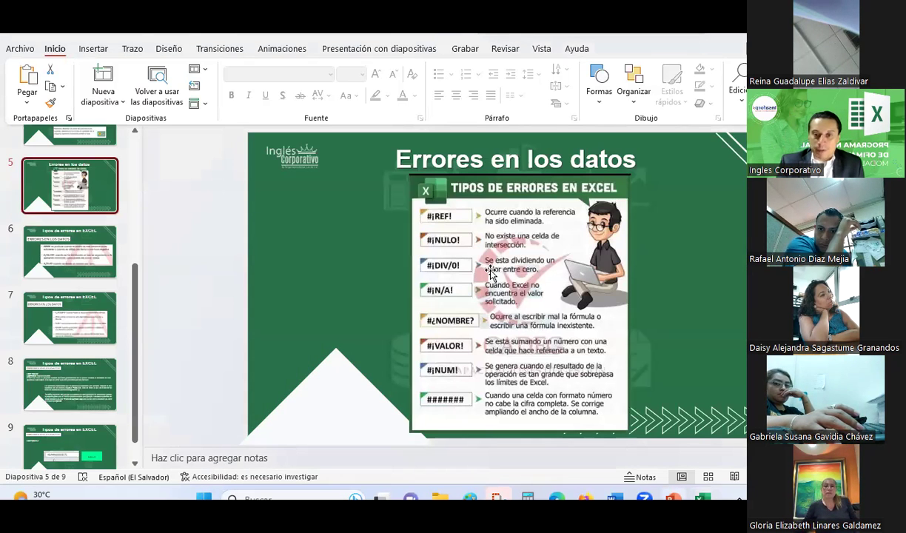
pyautogui.hotkey('alt', 'Tab')
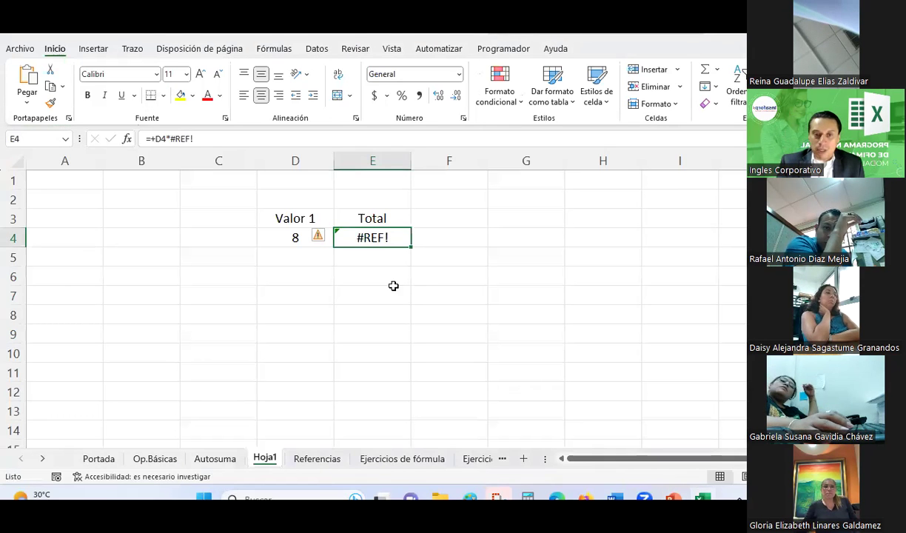
# Enter 9, 10, 11, 12 and 13 down D7:D11.
pyautogui.click(315, 296)
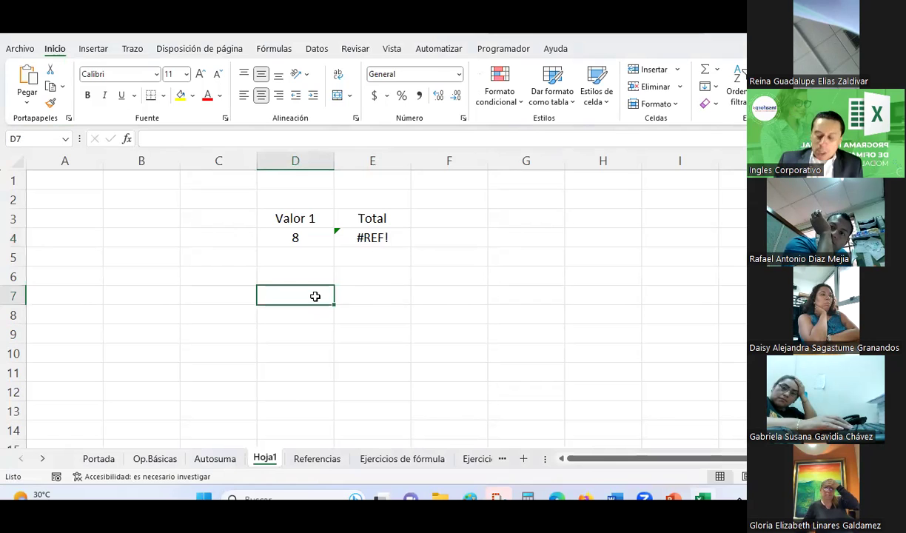
pyautogui.write('9')
pyautogui.press('Return')
pyautogui.write('10')
pyautogui.press('Return')
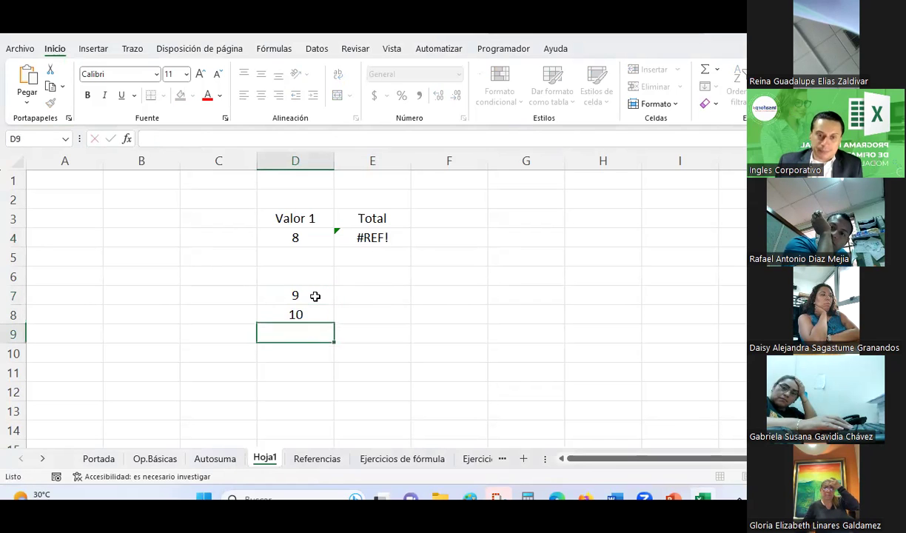
pyautogui.write('11')
pyautogui.press('Return')
pyautogui.write('12')
pyautogui.press('Return')
pyautogui.write('13')
pyautogui.press('Return')
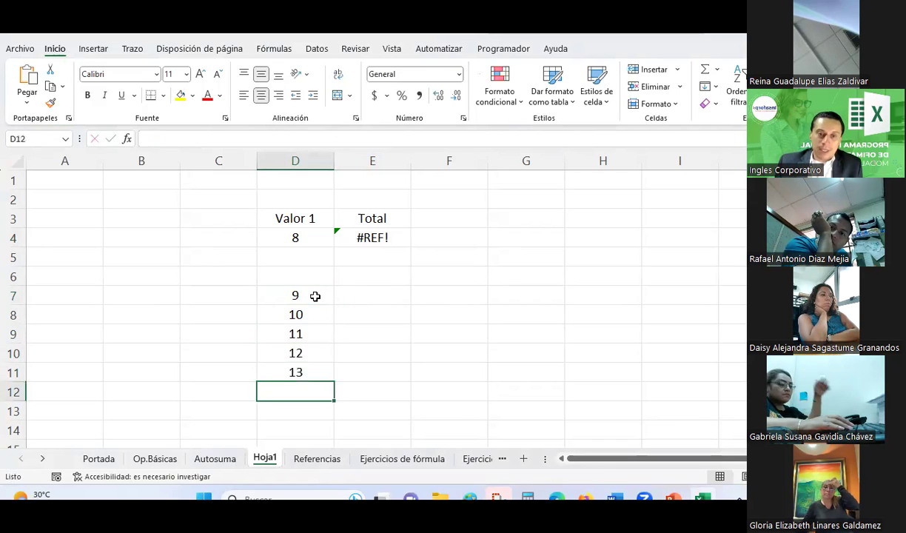
pyautogui.moveTo(296, 296); pyautogui.dragTo(289, 354)
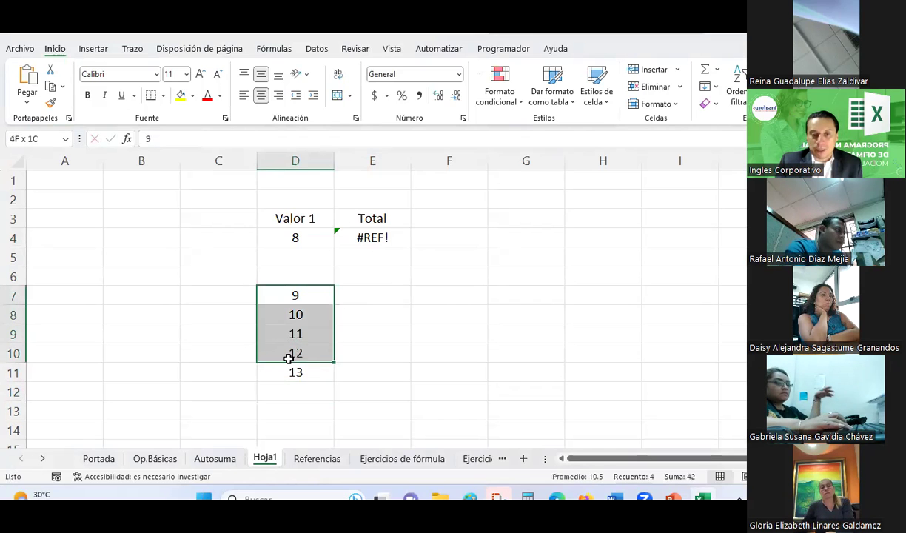
pyautogui.scroll(-1, 289, 356)
# Enter =SUMA(D7 D11) in D12 with a space replacing the colon, producing #NULO!
pyautogui.click(289, 329)
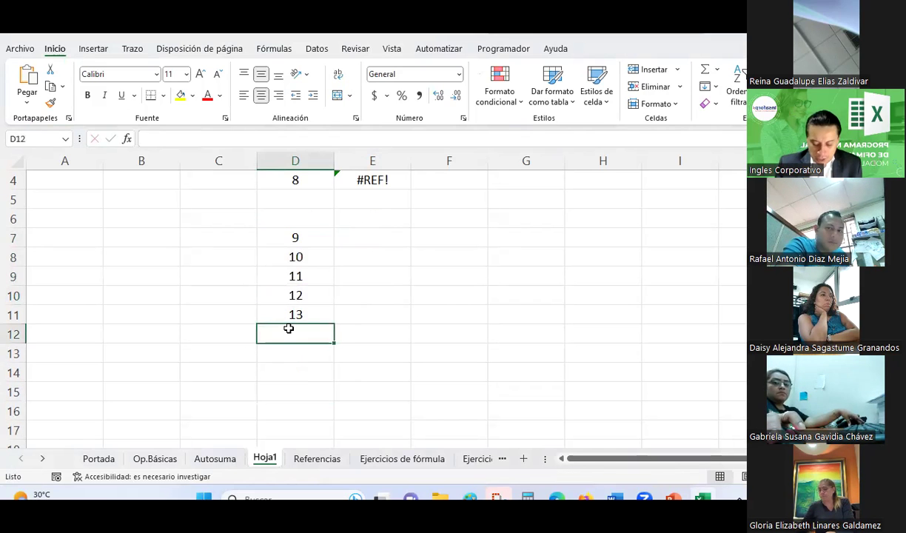
pyautogui.write('=suma')
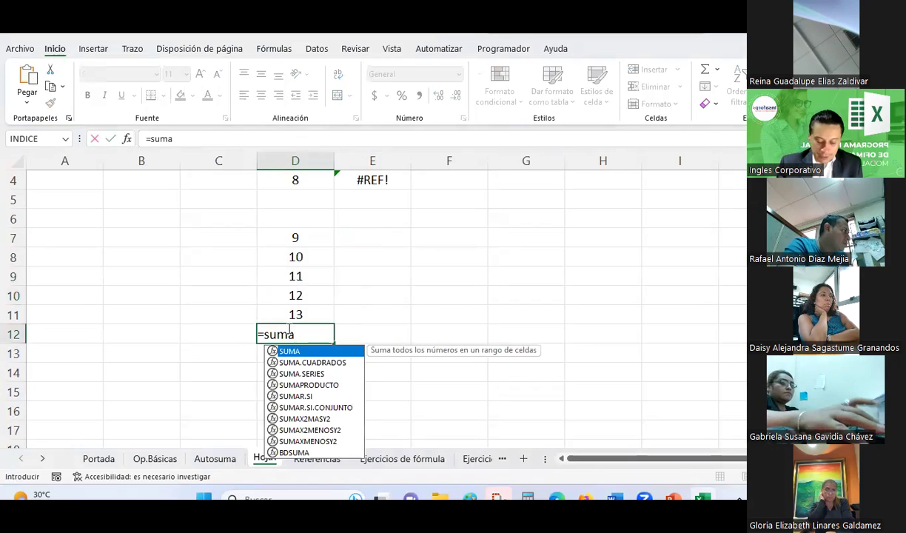
pyautogui.write('(')
pyautogui.moveTo(313, 238); pyautogui.dragTo(304, 306)
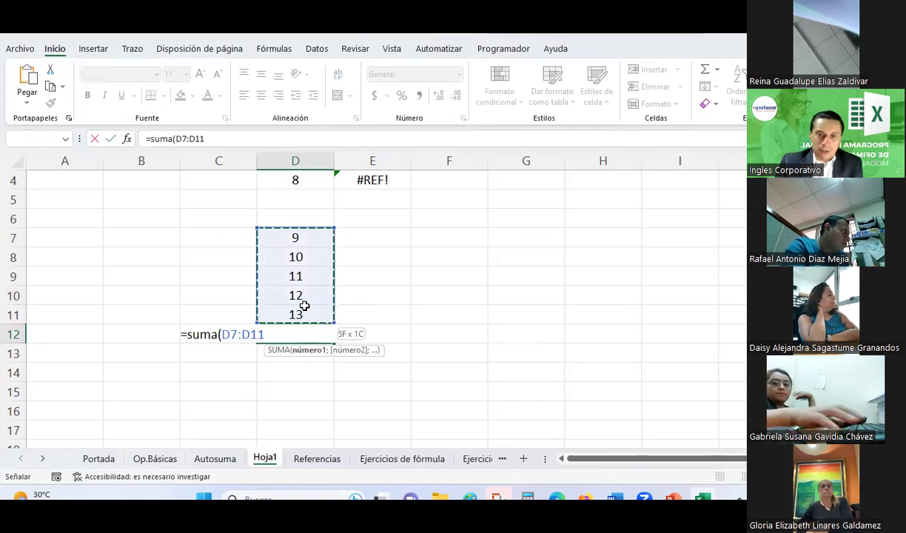
pyautogui.write(')')
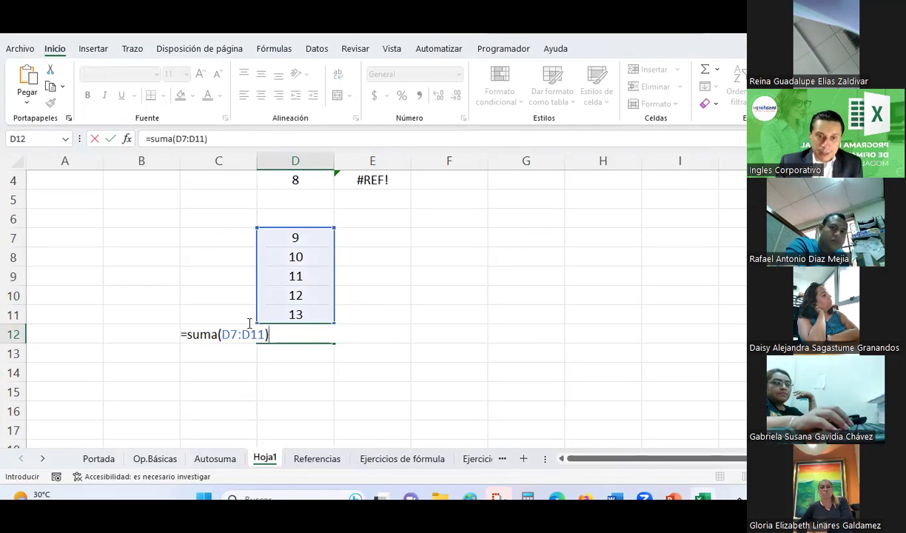
pyautogui.click(241, 335)
pyautogui.press('BackSpace')
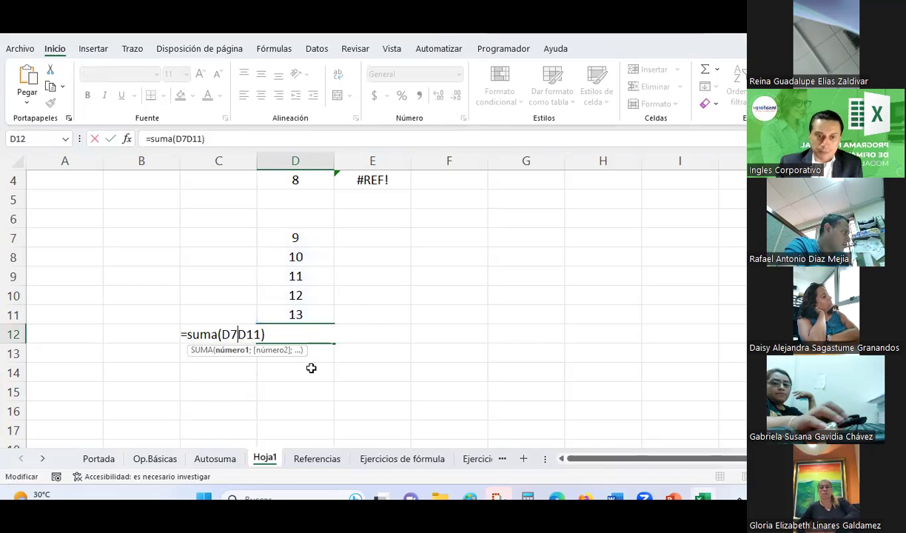
pyautogui.press('Return')
pyautogui.press('Up')
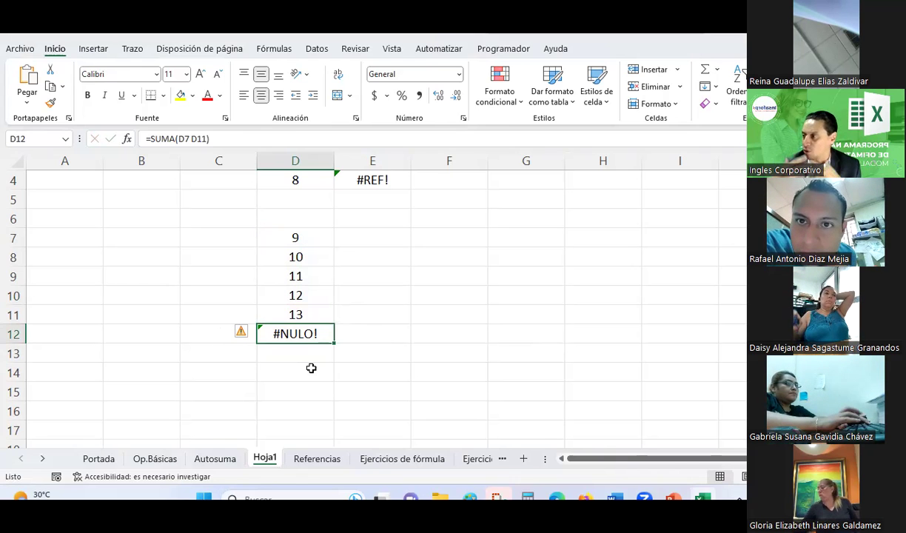
# Put 0 in E7 and =+D7/E7 in F7, producing #DIV/0!
pyautogui.click(344, 238)
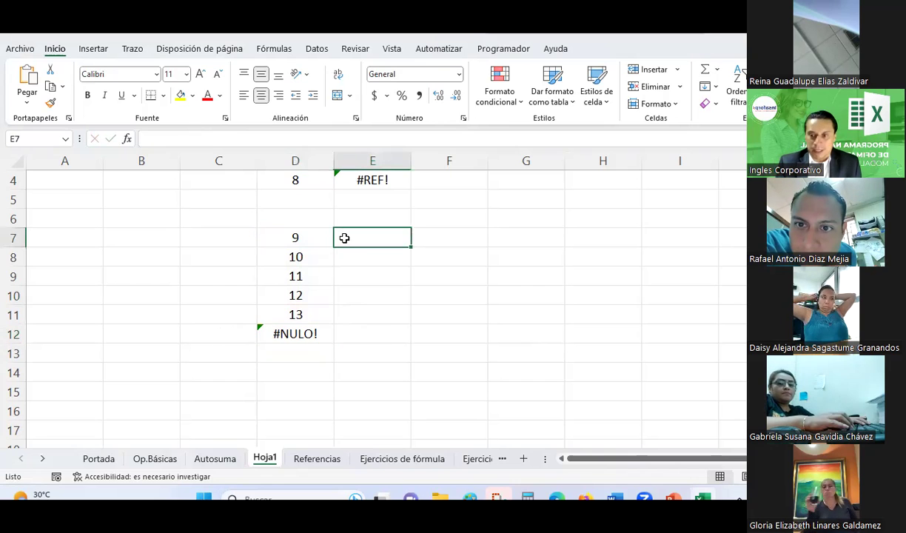
pyautogui.hotkey('alt', 'Tab')
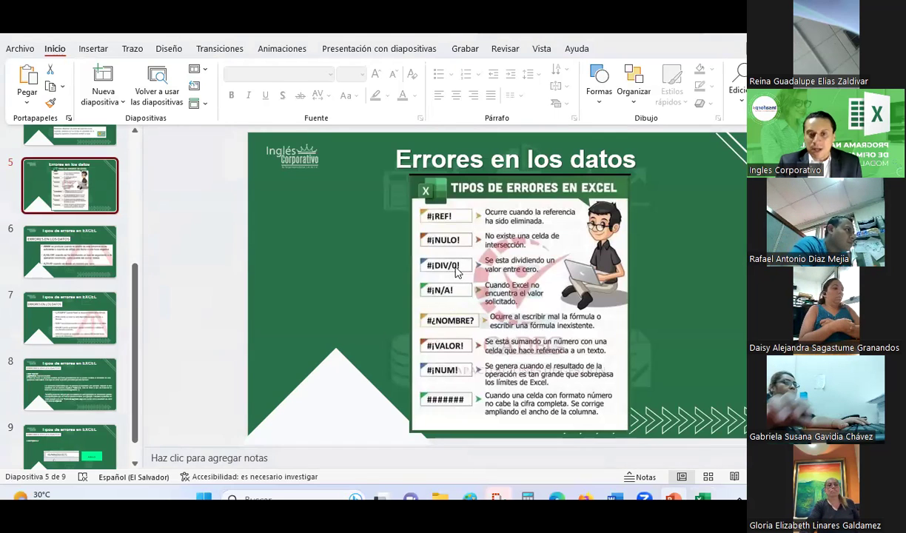
pyautogui.hotkey('alt', 'Tab')
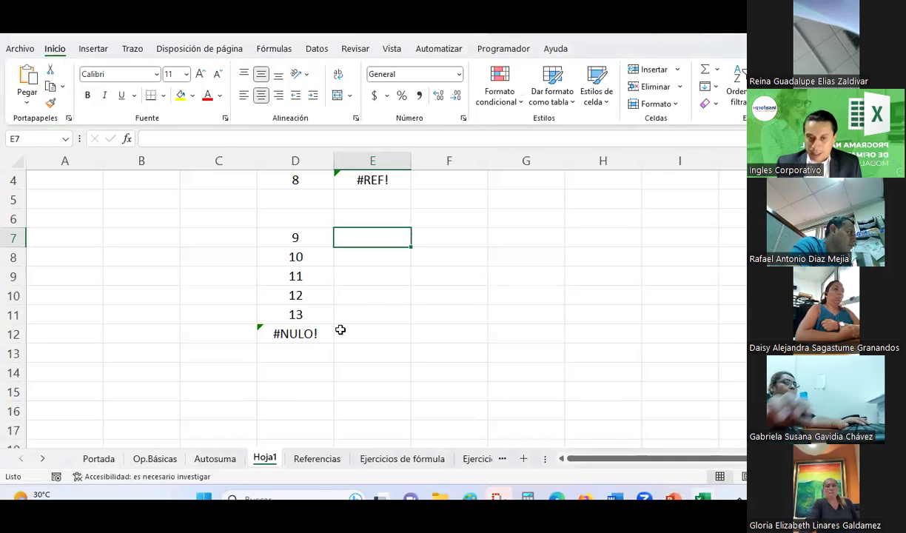
pyautogui.write('0')
pyautogui.press('Tab')
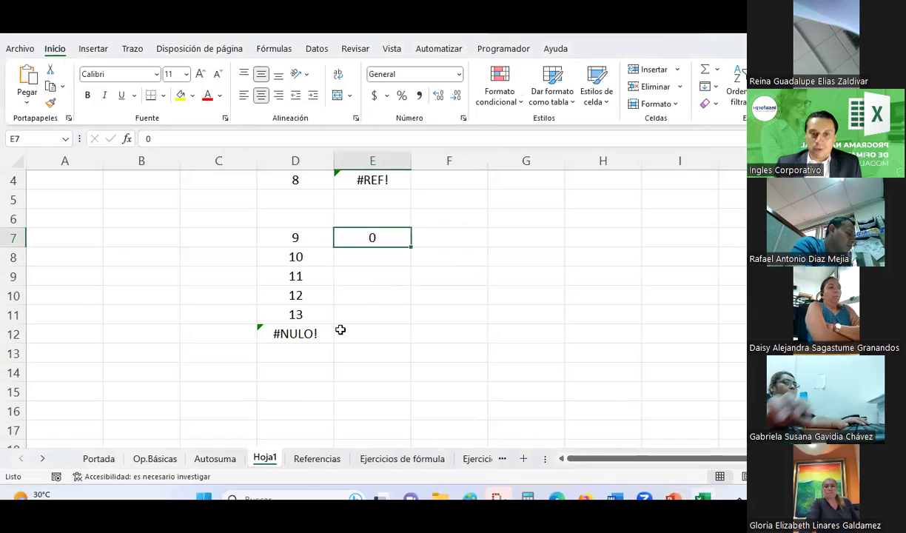
pyautogui.write('+')
pyautogui.press('Left')
pyautogui.press('Left')
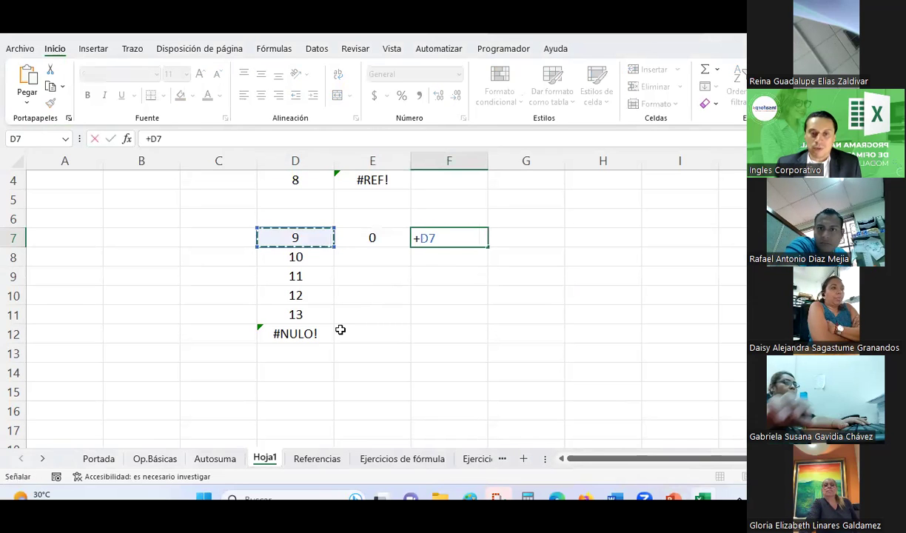
pyautogui.write('/')
pyautogui.press('Left')
pyautogui.press('Return')
pyautogui.press('Up')
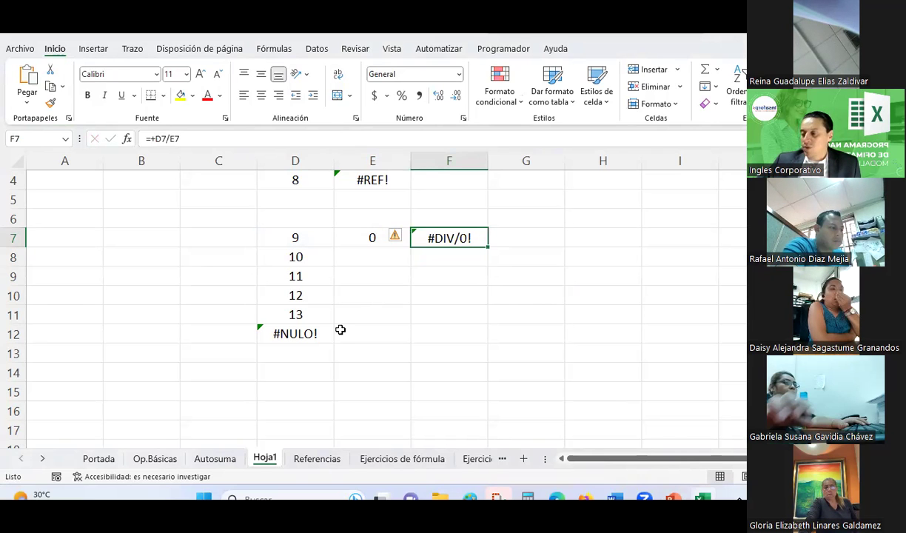
# Try 0 in D7, then restore D7 to 9.
pyautogui.press('Left')
pyautogui.press('Left')
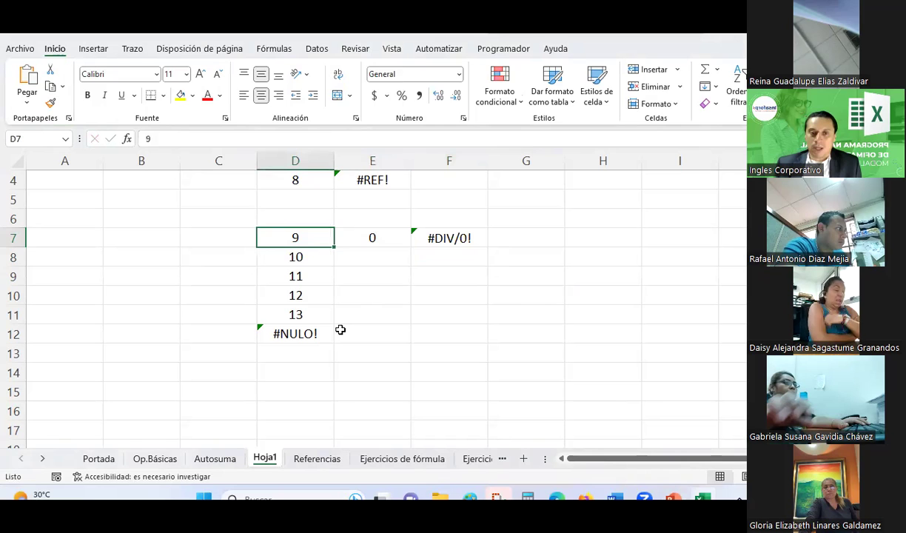
pyautogui.write('0')
pyautogui.press('Return')
pyautogui.press('Up')
pyautogui.press('Right')
pyautogui.press('Left')
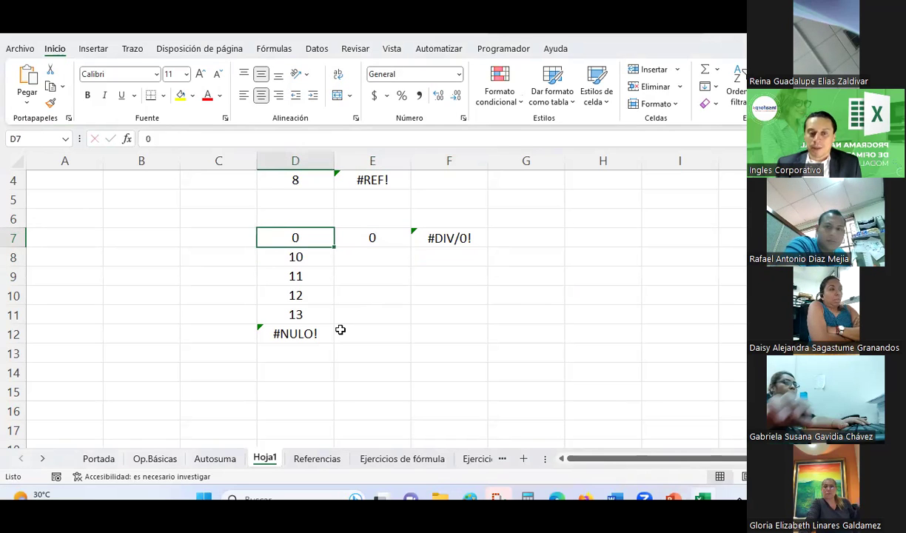
pyautogui.write('9')
pyautogui.press('Return')
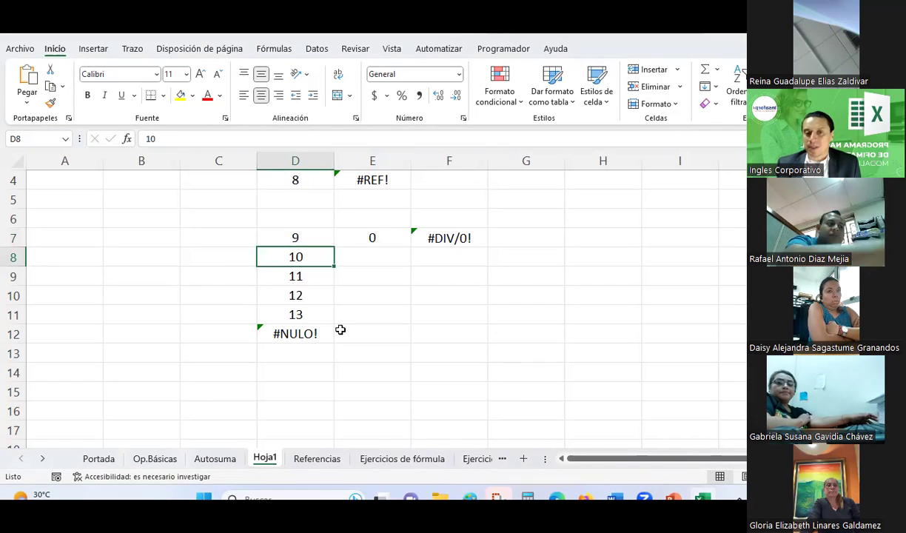
# Try 1 in E7, then set it back to 0 so F7 shows #DIV/0! again.
pyautogui.press('Up')
pyautogui.press('Right')
pyautogui.press('Right')
pyautogui.press('Left')
pyautogui.write('1')
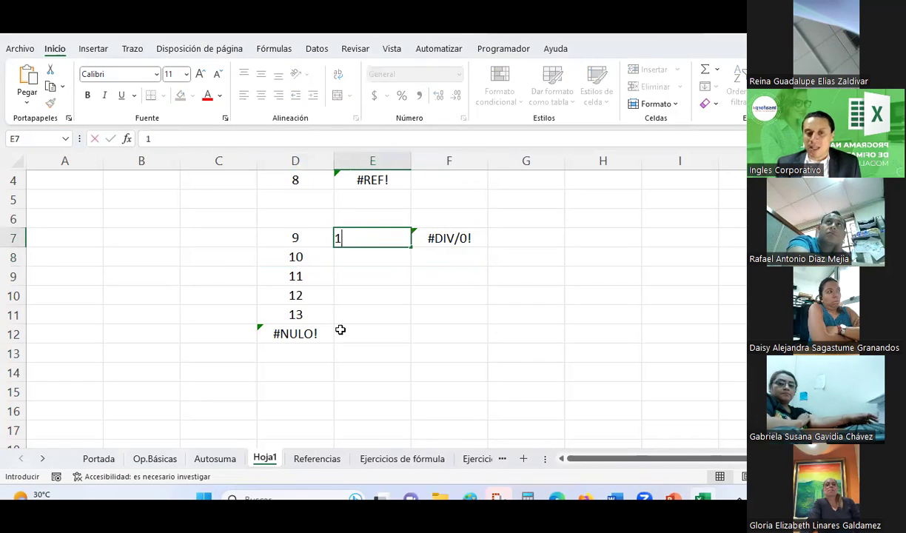
pyautogui.press('Return')
pyautogui.press('Up')
pyautogui.write('0')
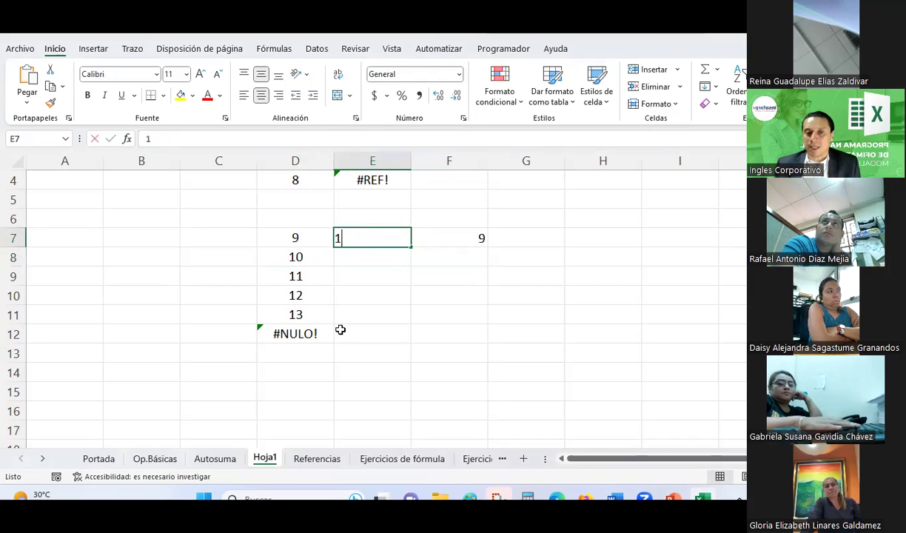
pyautogui.press('Return')
pyautogui.press('Up')
pyautogui.press('Right')
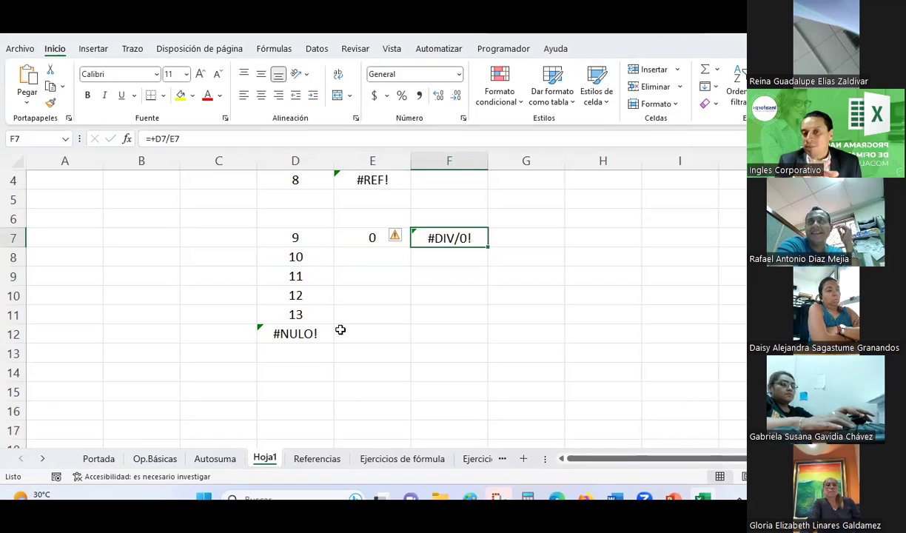
pyautogui.press('Down')
pyautogui.press('Down')
pyautogui.press('Down')
pyautogui.press('Down')
pyautogui.press('Down')
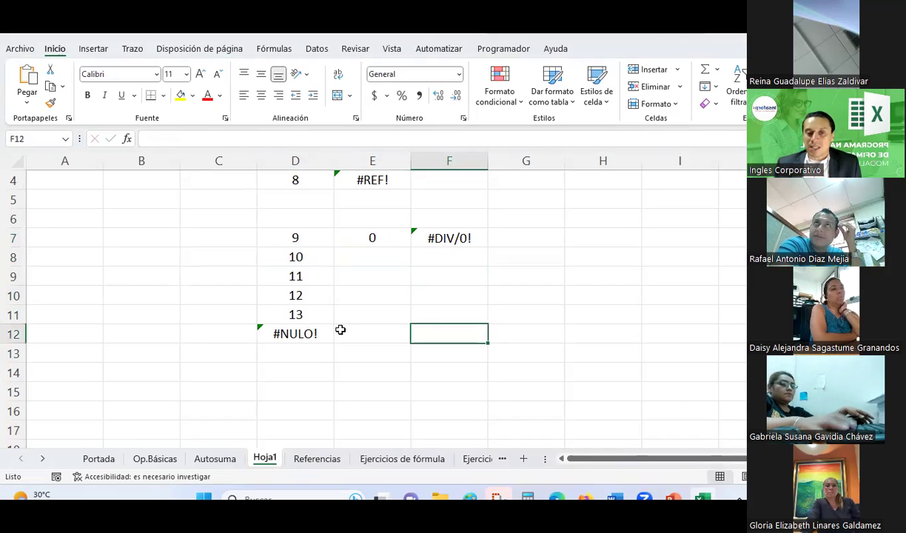
# Sum F7:F11 in F12 with =SUMA, also returning #DIV/0!, and compare with the error-types slide.
pyautogui.click(704, 72)
pyautogui.moveTo(433, 237); pyautogui.dragTo(433, 313)
pyautogui.hotkey('ctrl', 'Return')
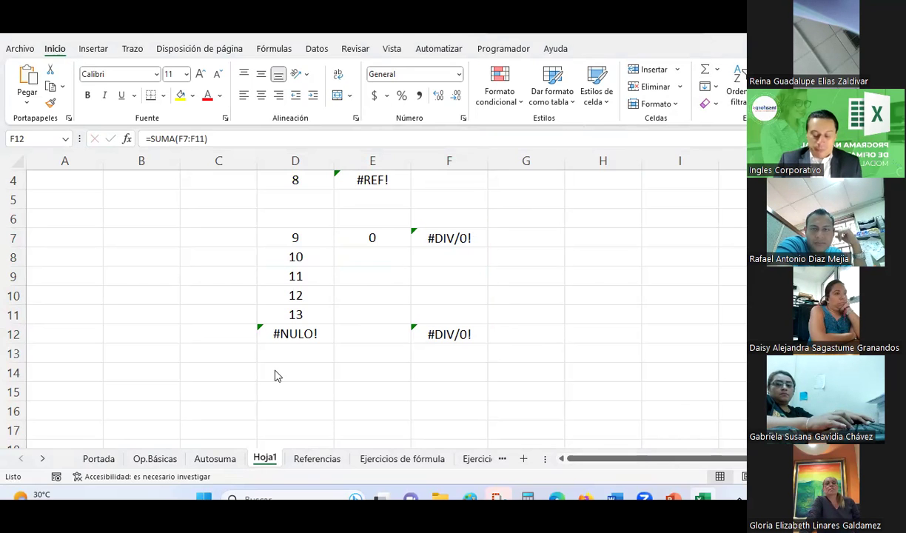
pyautogui.hotkey('alt', 'Tab')
pyautogui.hotkey('alt', 'Tab')
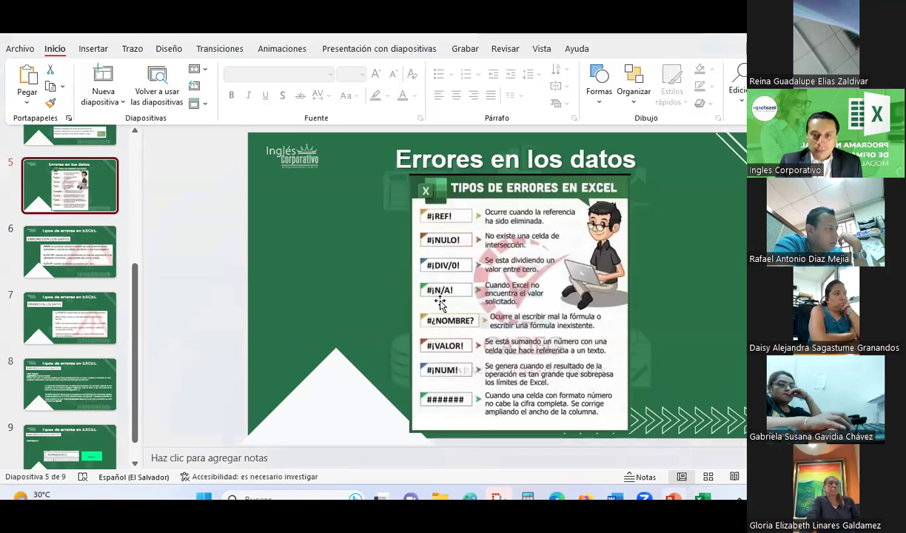
pyautogui.hotkey('alt', 'Tab')
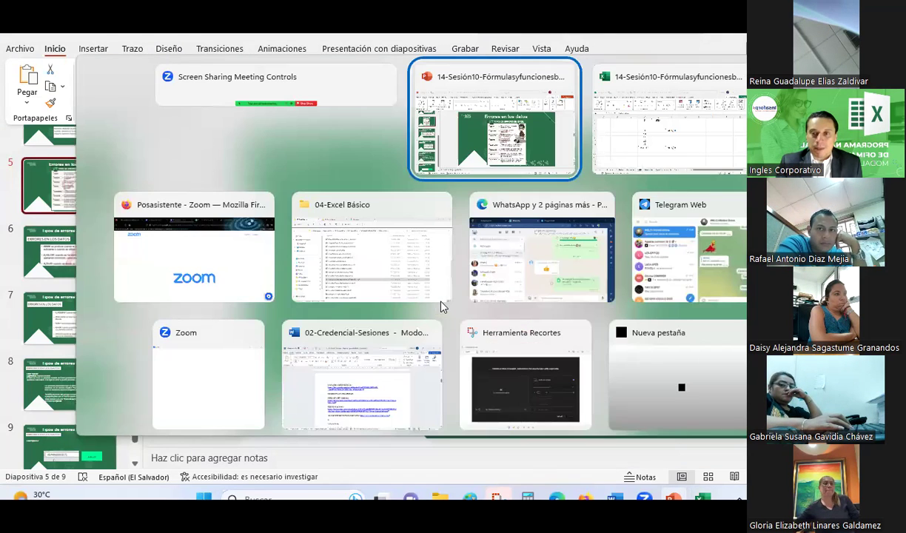
pyautogui.hotkey('alt', 'Tab')
# Fill G7, H7 and I7 with 2, 1 and 2, then launch Insert Function.
pyautogui.click(513, 413)
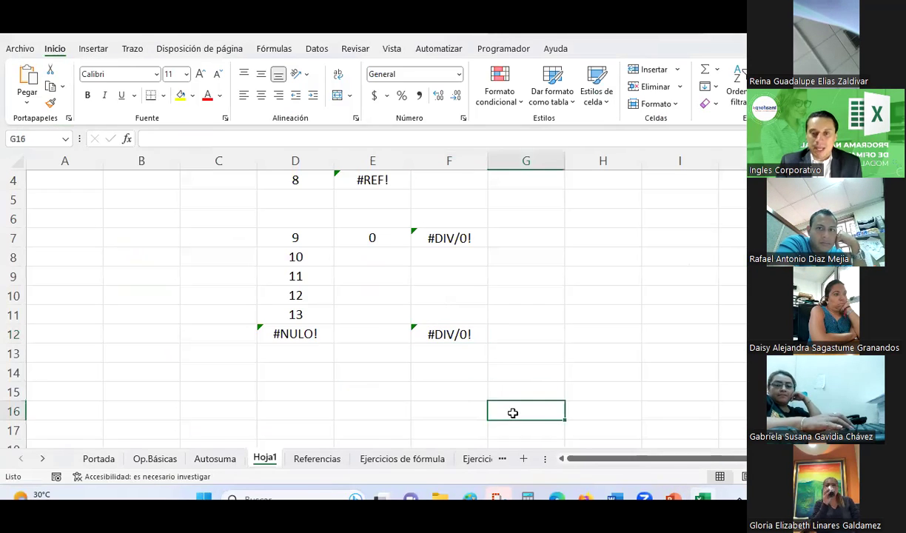
pyautogui.click(515, 234)
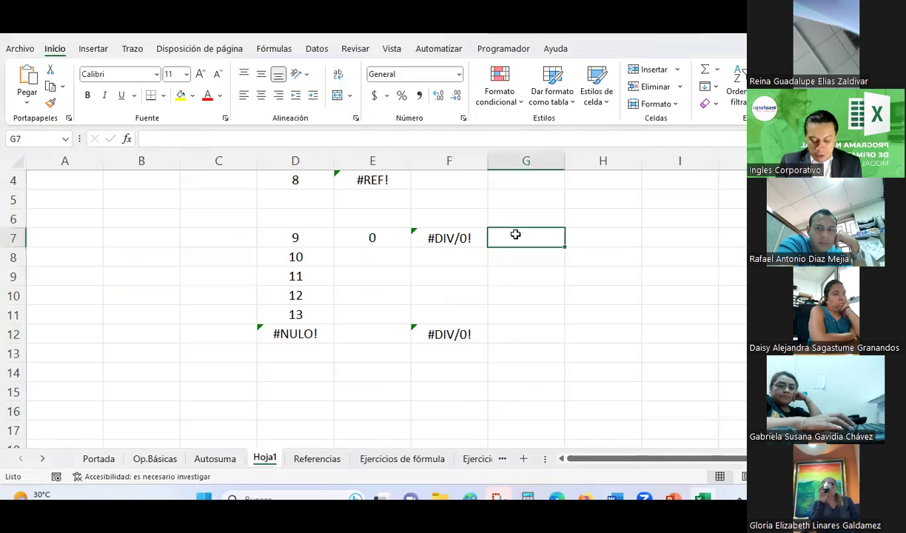
pyautogui.write('2')
pyautogui.click(612, 258)
pyautogui.moveTo(611, 236); pyautogui.dragTo(655, 233)
pyautogui.click(599, 241)
pyautogui.write('2')
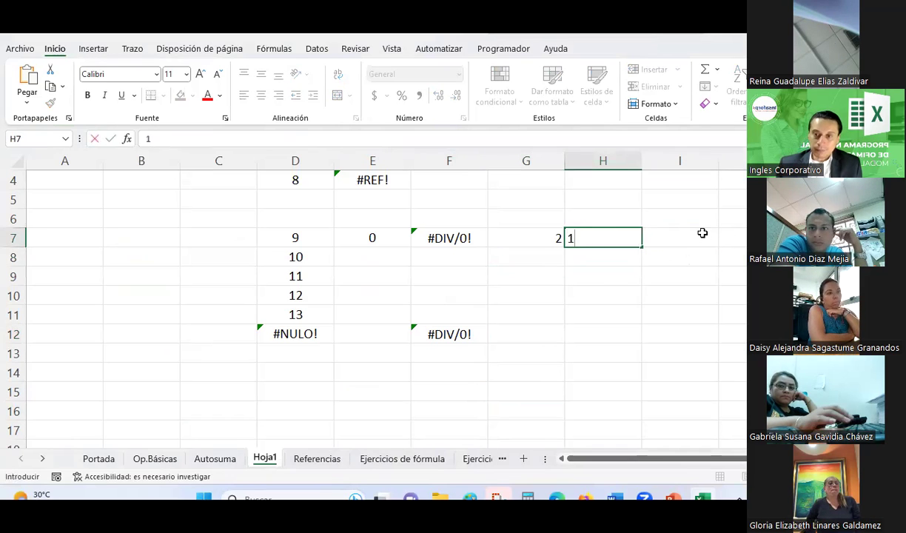
pyautogui.press('Tab')
pyautogui.write('2')
pyautogui.press('Tab')
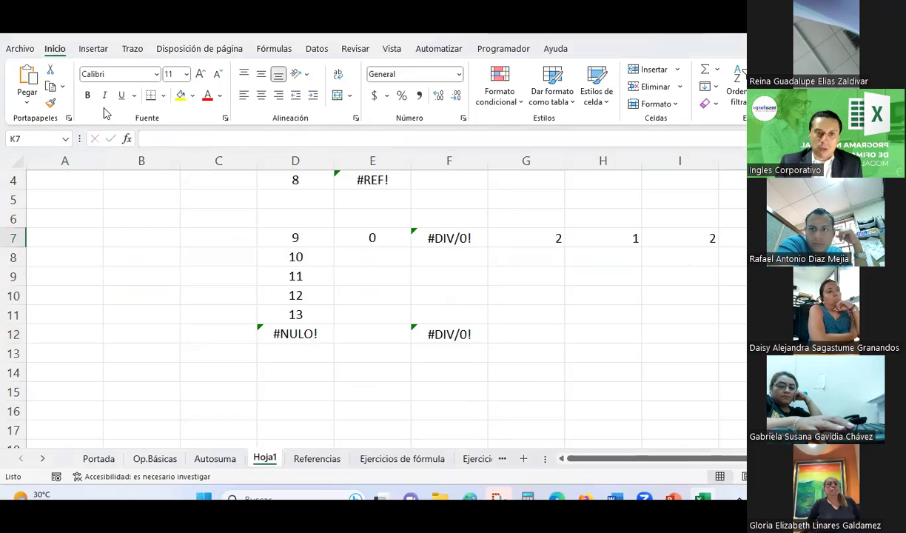
pyautogui.click(127, 140)
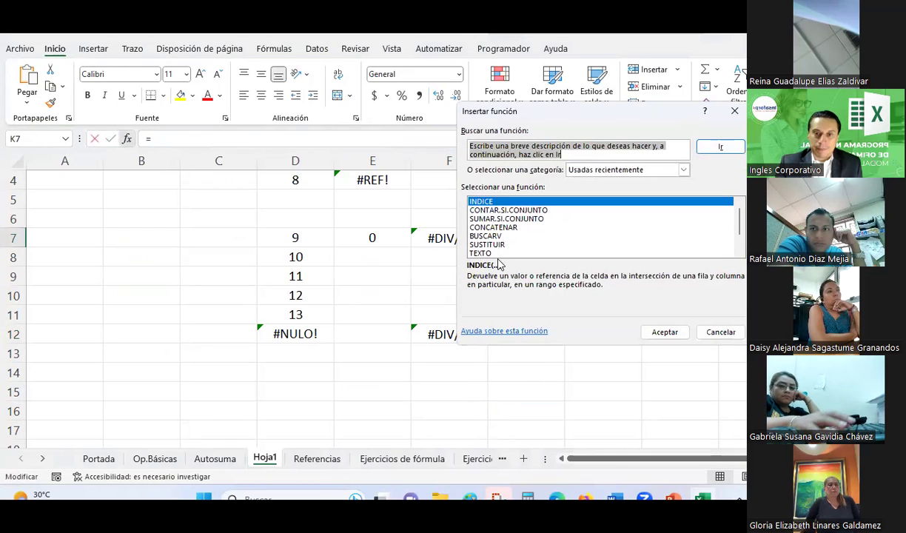
# Enter =BUSCARV(G7;$H$7:$J$7;4;0) in K7, asking for column 4 with exact match.
pyautogui.doubleClick(487, 235)
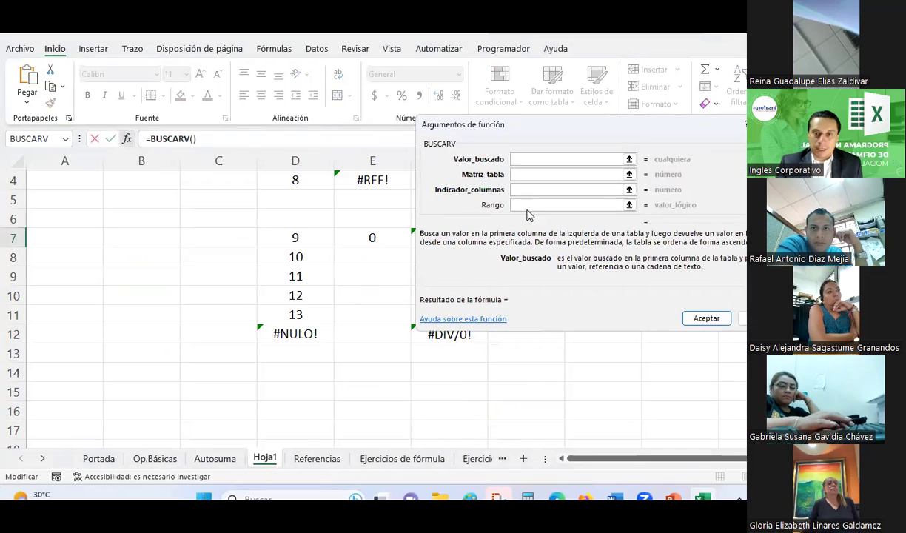
pyautogui.click(553, 237)
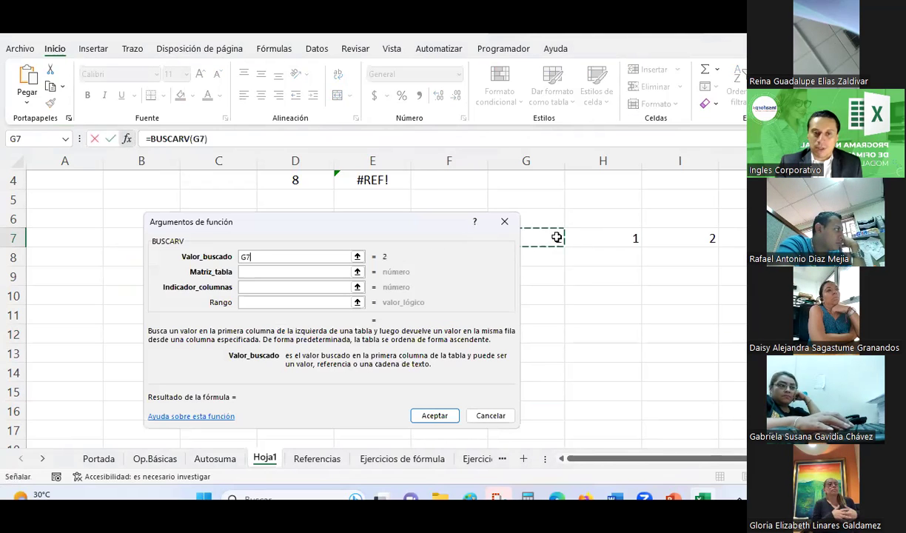
pyautogui.click(311, 271)
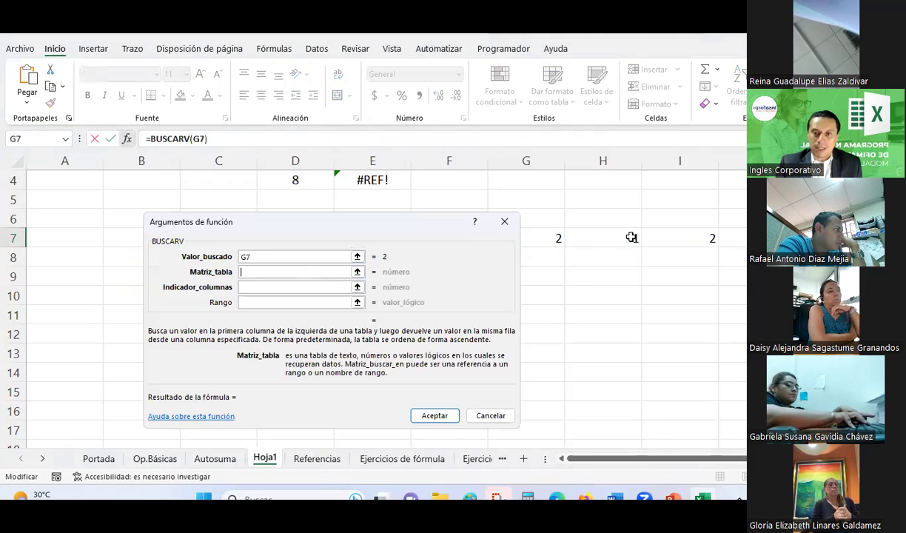
pyautogui.moveTo(631, 237); pyautogui.dragTo(721, 237)
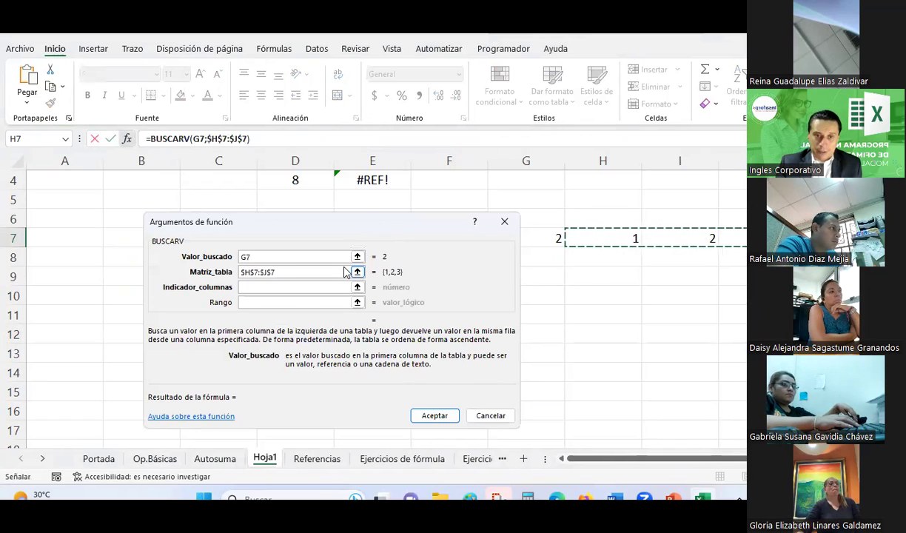
pyautogui.click(286, 290)
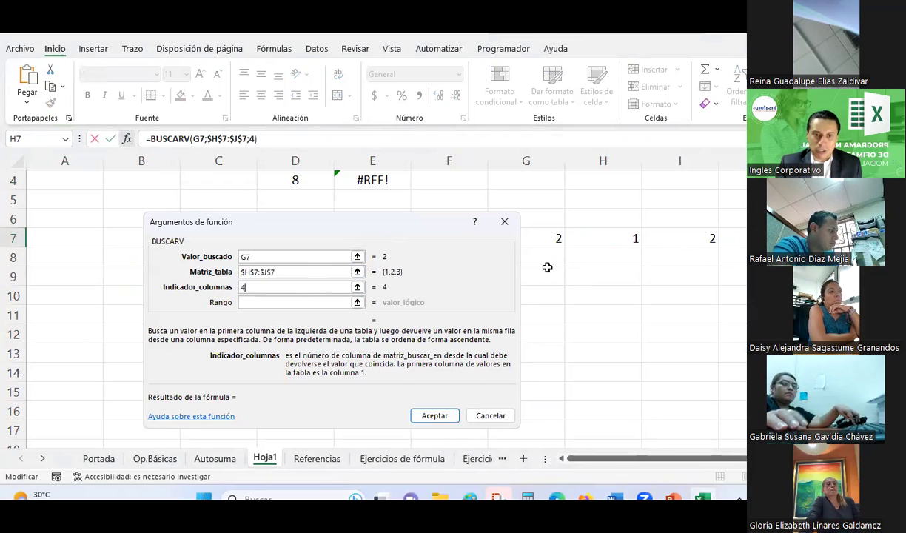
pyautogui.write('4')
pyautogui.click(322, 300)
pyautogui.write('0')
pyautogui.click(435, 415)
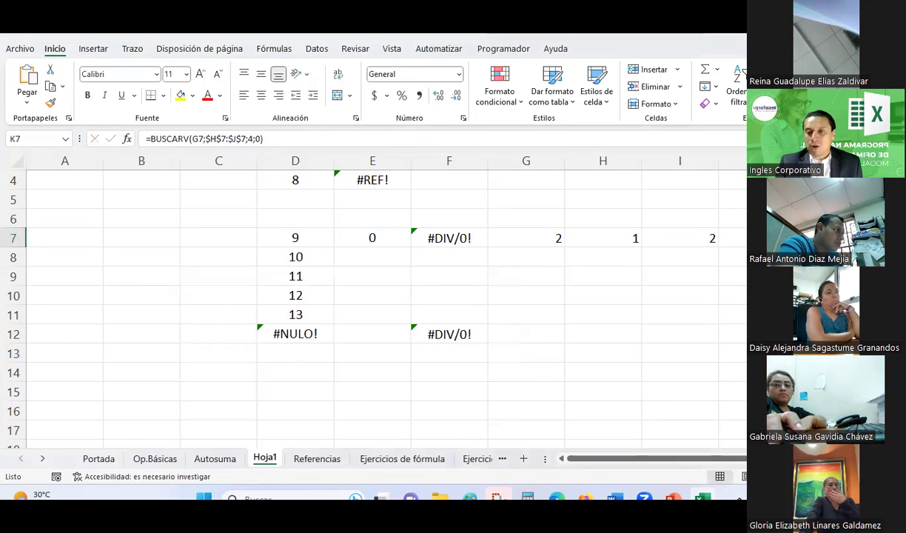
# Leave the PowerPoint error-types slide and return to the Excel workbook's Hoja1 sheet.
pyautogui.hscroll(1, 385, 296)
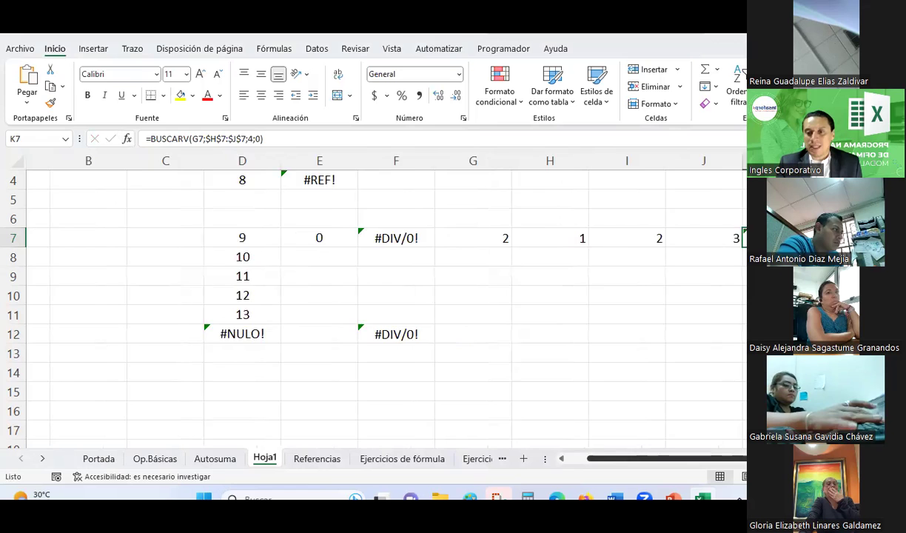
pyautogui.hotkey('alt', 'Tab')
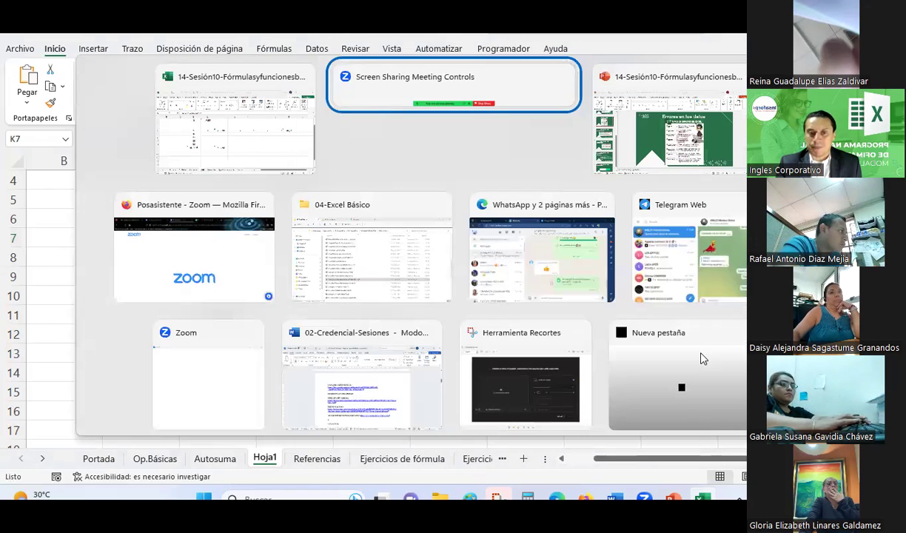
pyautogui.hotkey('alt', 'Tab')
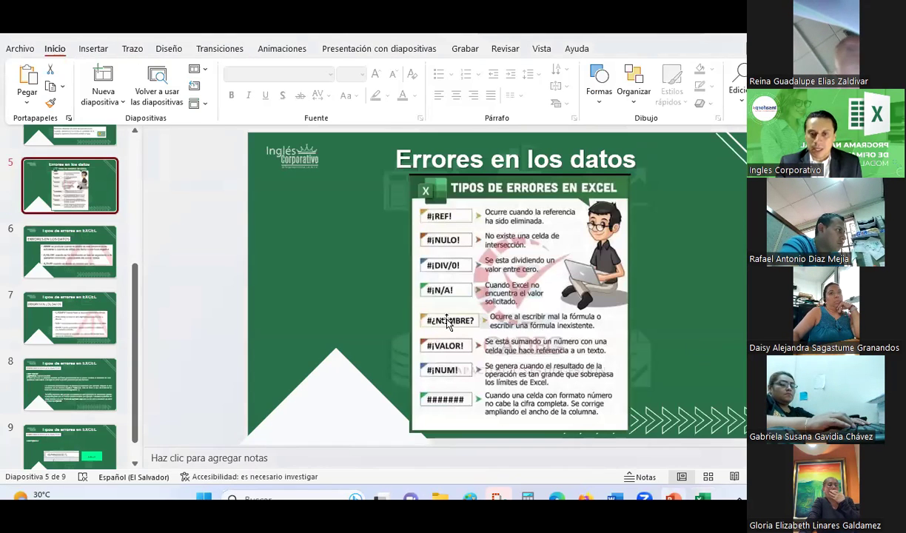
pyautogui.hotkey('alt', 'Tab')
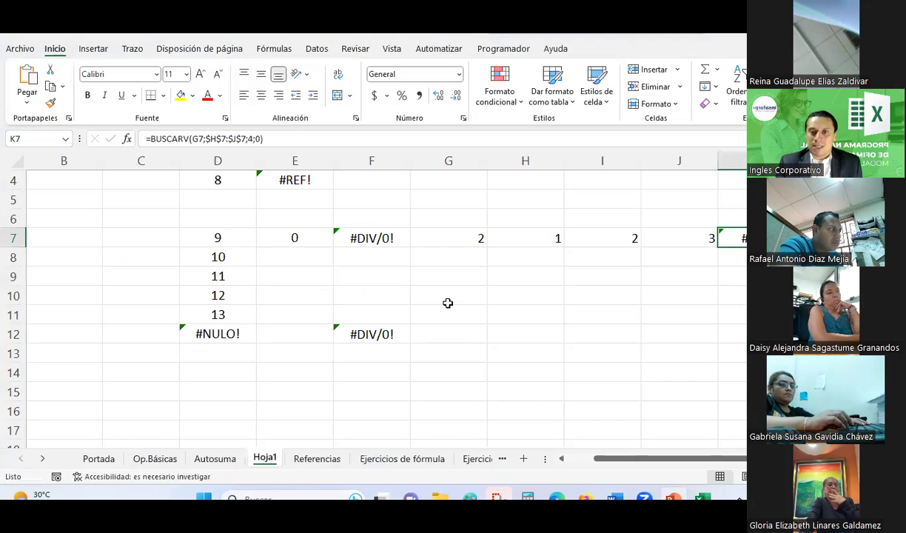
# Check G7 and K7's BUSCARV formula, then centre the values in H7:J7.
pyautogui.click(435, 231)
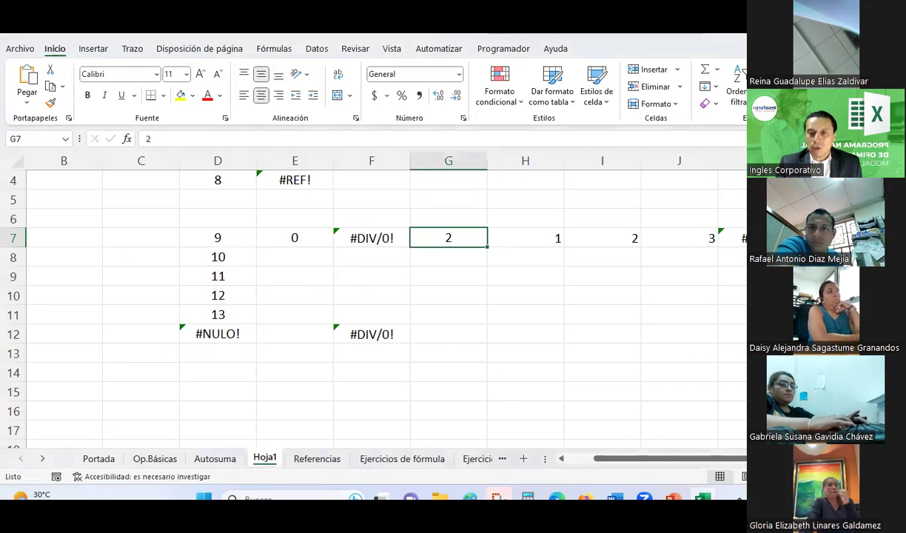
pyautogui.click(731, 238)
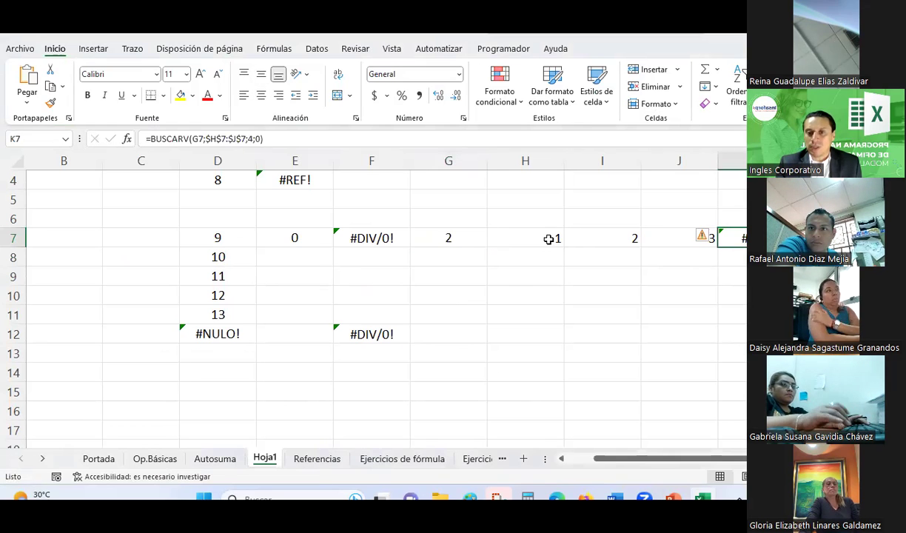
pyautogui.moveTo(572, 238); pyautogui.dragTo(643, 230)
pyautogui.click(261, 94)
pyautogui.click(261, 73)
# Re-examine K7's BUSCARV error and review the PowerPoint error-types slide before returning to Excel.
pyautogui.click(643, 275)
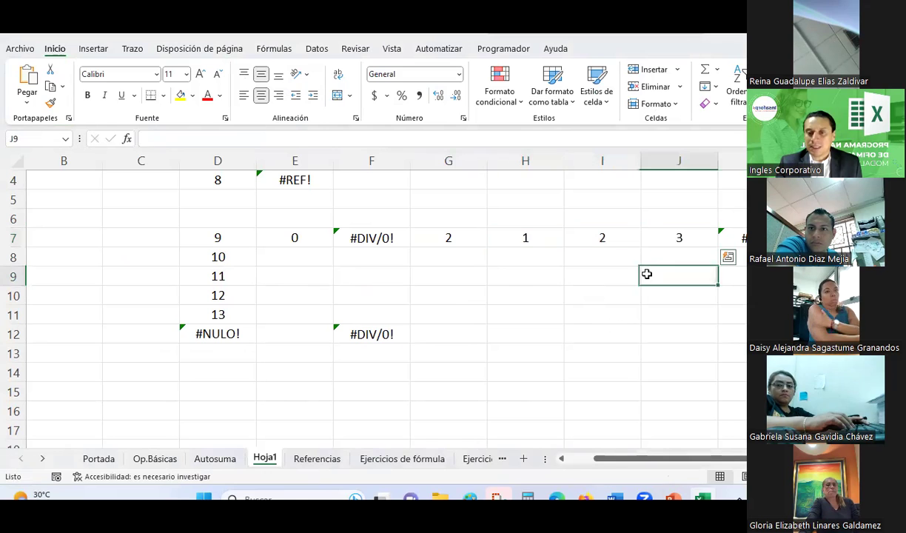
pyautogui.click(733, 238)
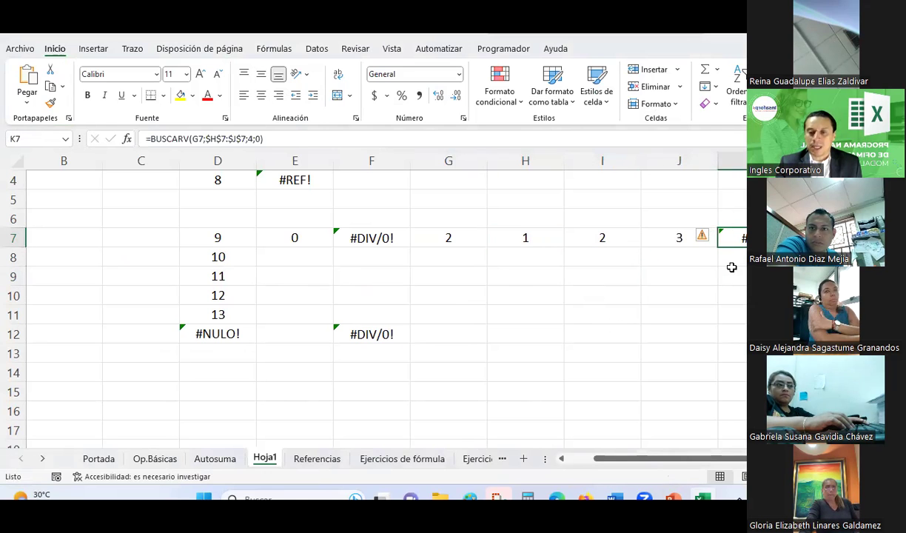
pyautogui.moveTo(523, 226); pyautogui.dragTo(693, 240)
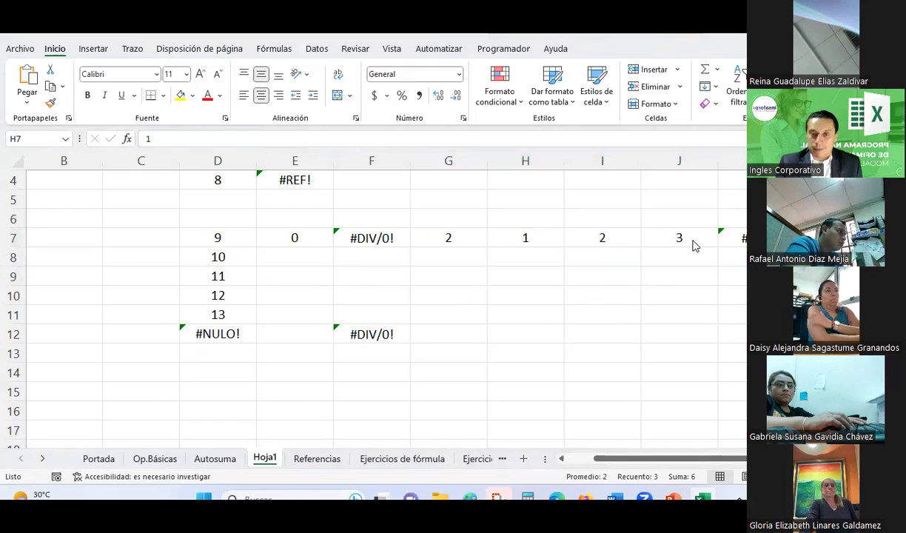
pyautogui.hotkey('alt', 'Tab')
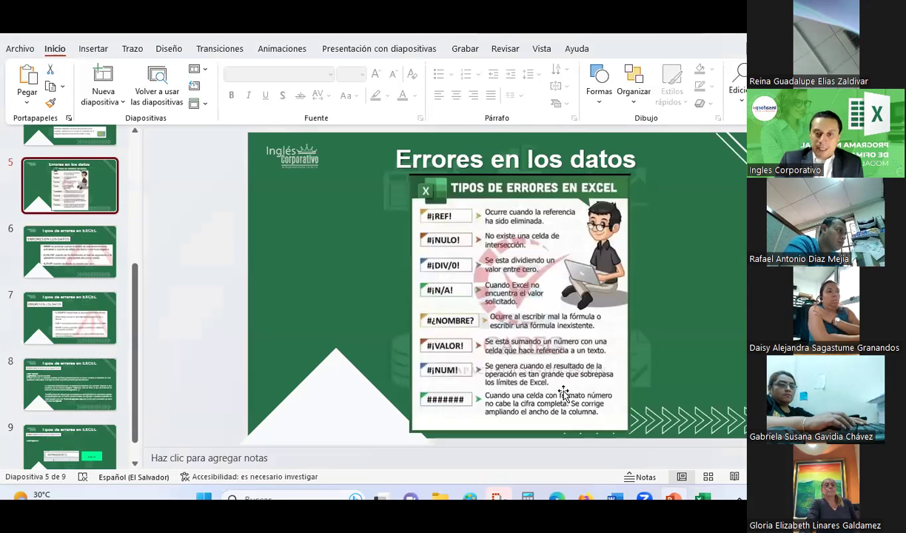
pyautogui.hotkey('alt', 'Tab')
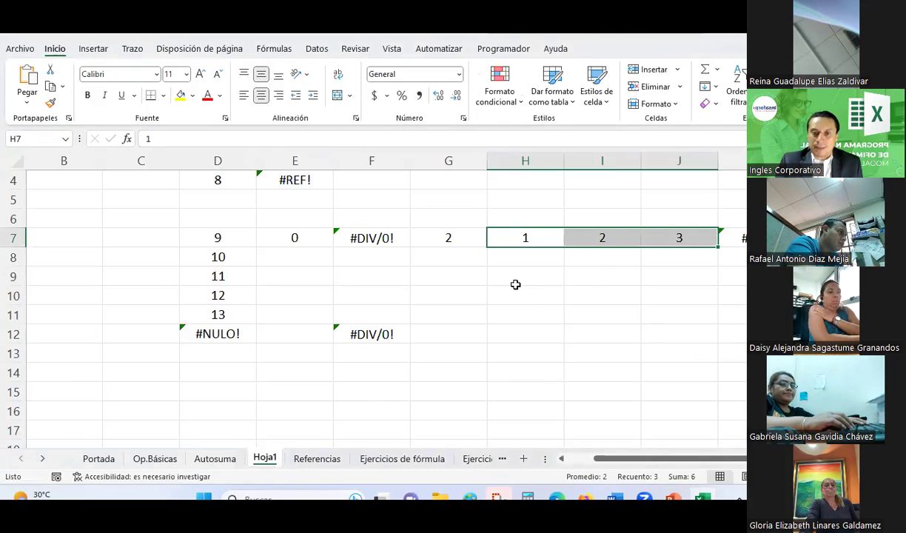
# Type a first name in H9 and 1 in I9.
pyautogui.click(516, 285)
pyautogui.write('lfonso')
pyautogui.press('Tab')
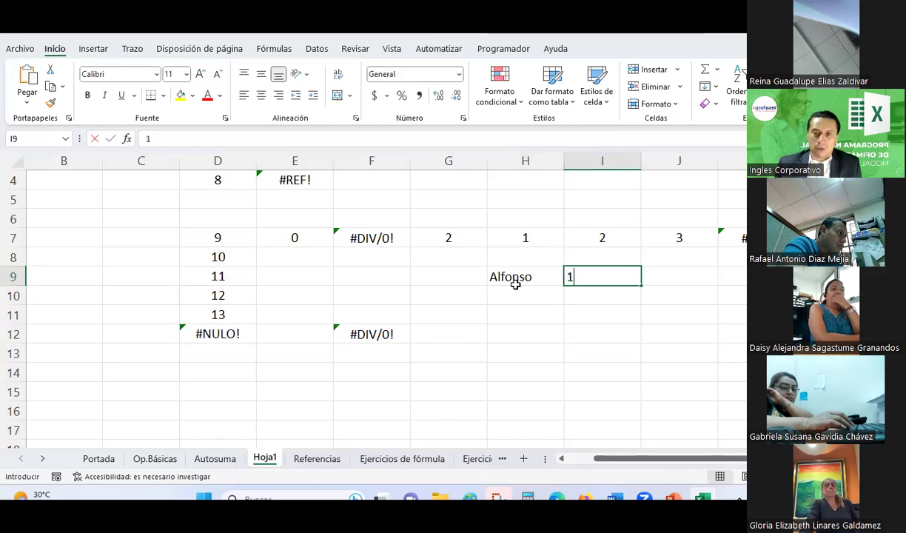
pyautogui.press('Return')
pyautogui.press('Up')
pyautogui.press('Right')
# Enter =H9+I9 in J9, which returns #VALOR! because H9 holds text.
pyautogui.write('=')
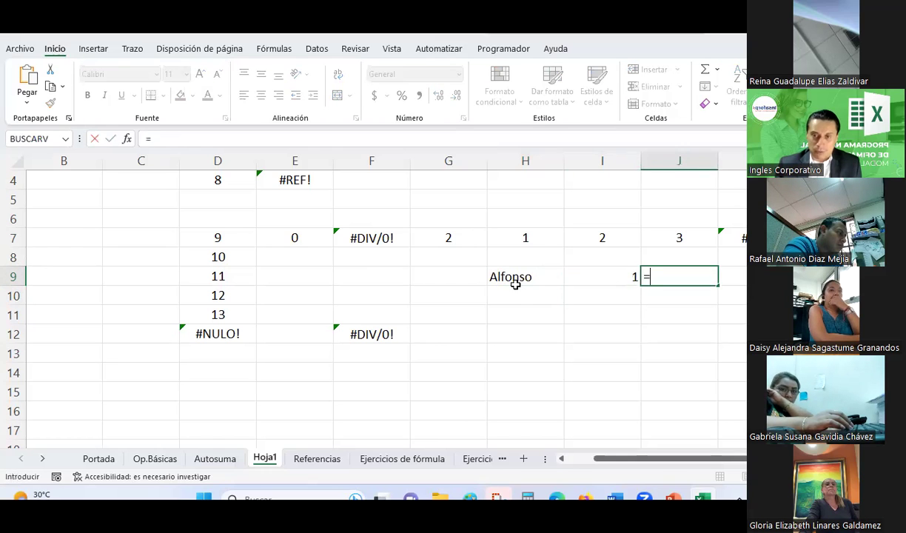
pyautogui.click(515, 284)
pyautogui.write('+')
pyautogui.press('Left')
pyautogui.press('Return')
pyautogui.press('Up')
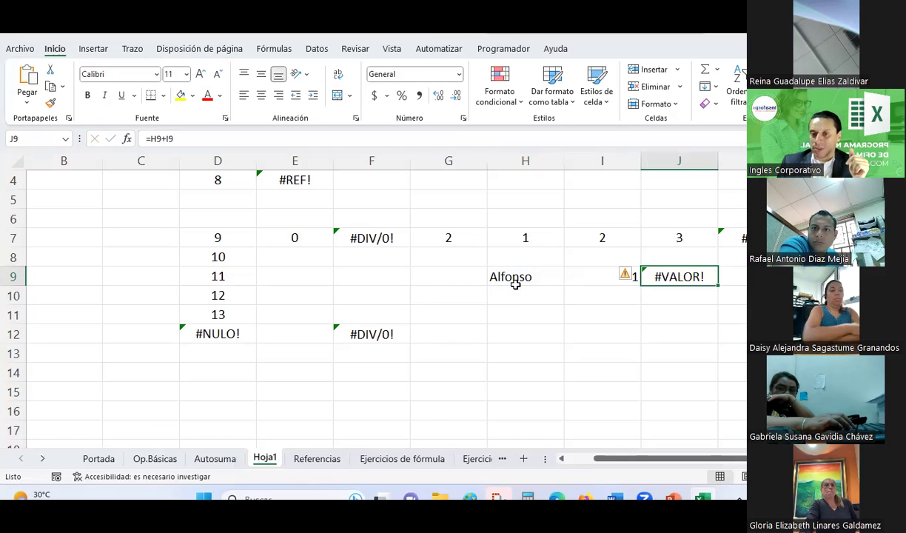
pyautogui.press('Left')
pyautogui.press('Left')
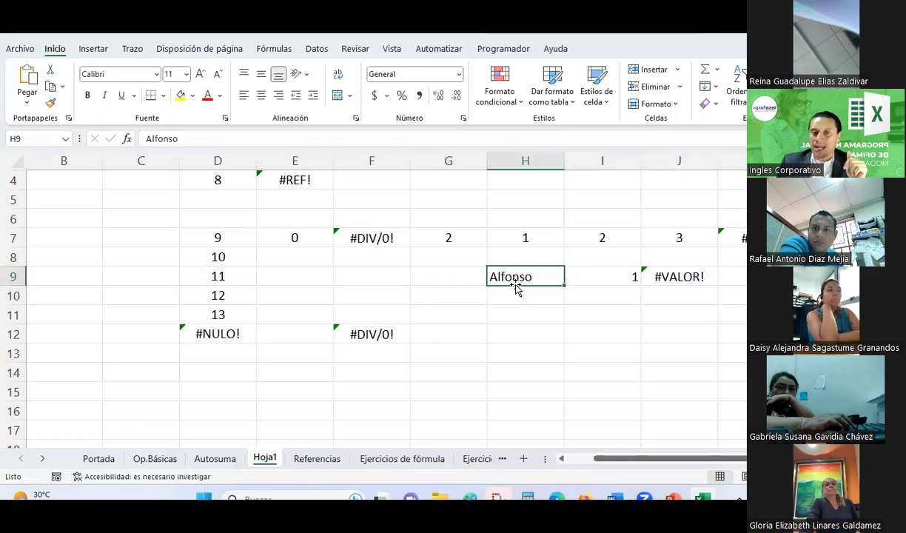
# Put 2 in H9 so J9 sums to 3, then replace it with a name to get #VALOR!
pyautogui.write('2')
pyautogui.press('Return')
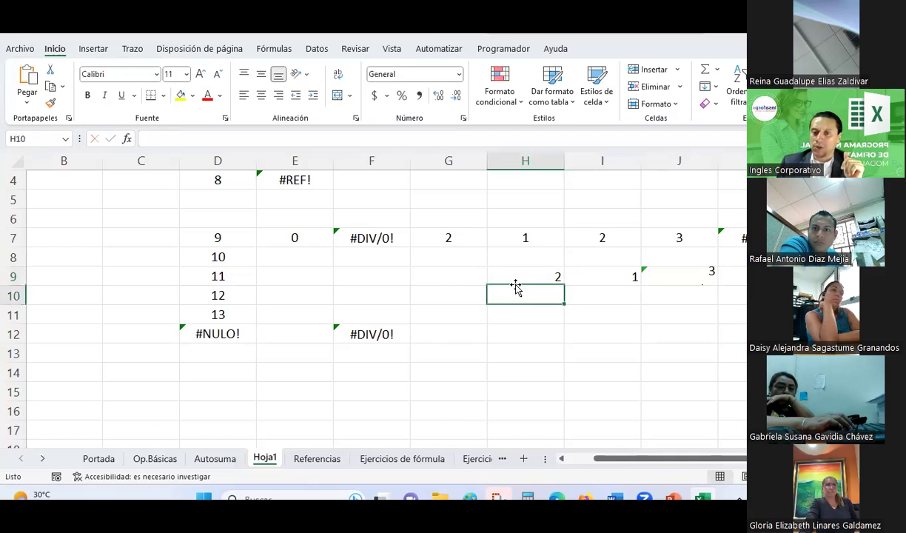
pyautogui.press('Up')
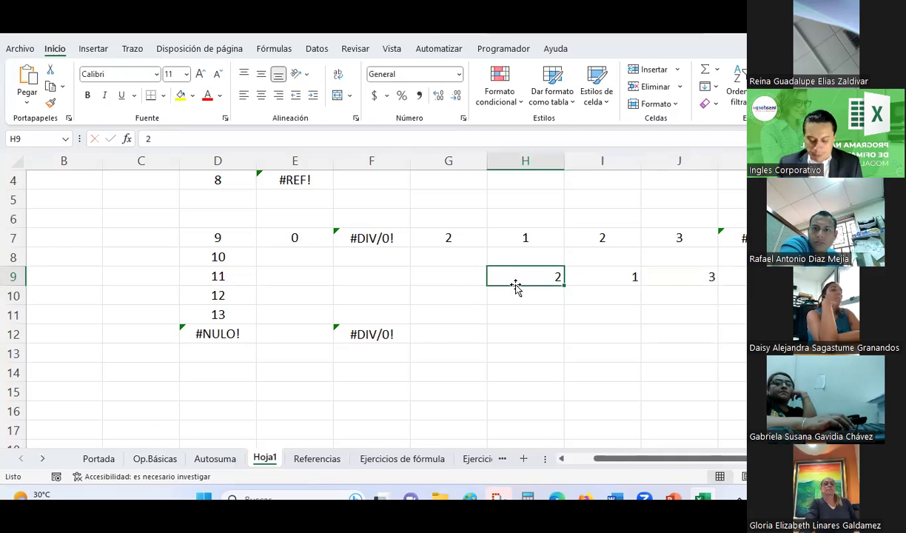
pyautogui.write('Gabriel')
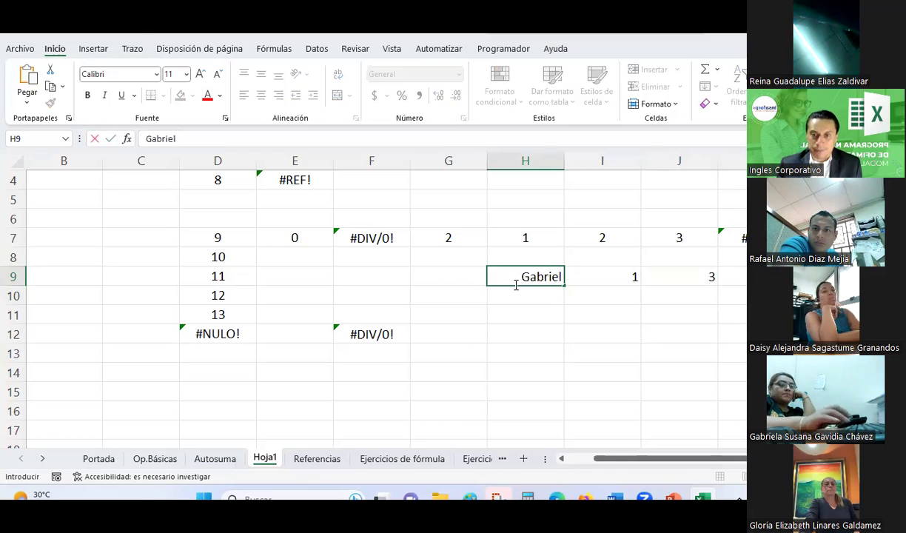
pyautogui.write('a')
pyautogui.press('Return')
pyautogui.press('Up')
# Move around rows 9 and 10, then select J9 with its sum formula.
pyautogui.press('Right')
pyautogui.press('Right')
pyautogui.press('Right')
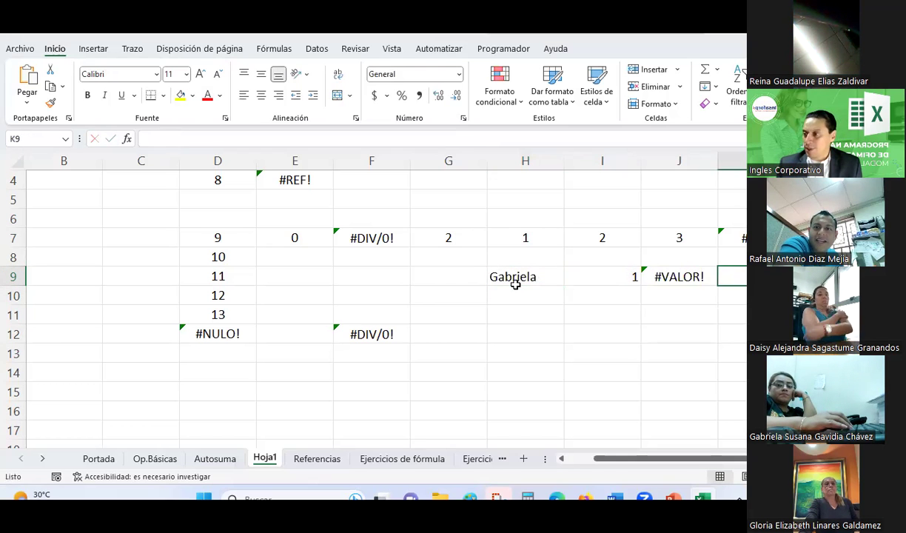
pyautogui.press('Left')
pyautogui.press('Left')
pyautogui.press('Left')
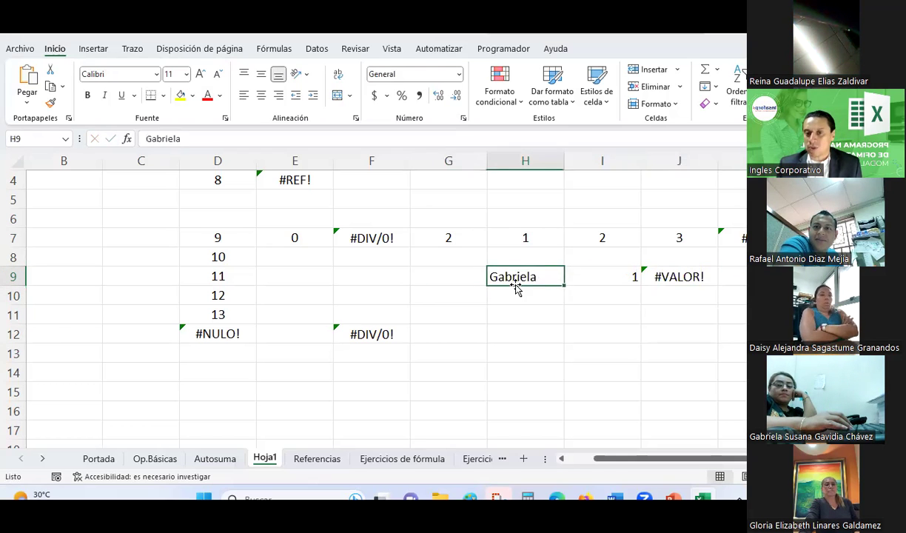
pyautogui.press('Right')
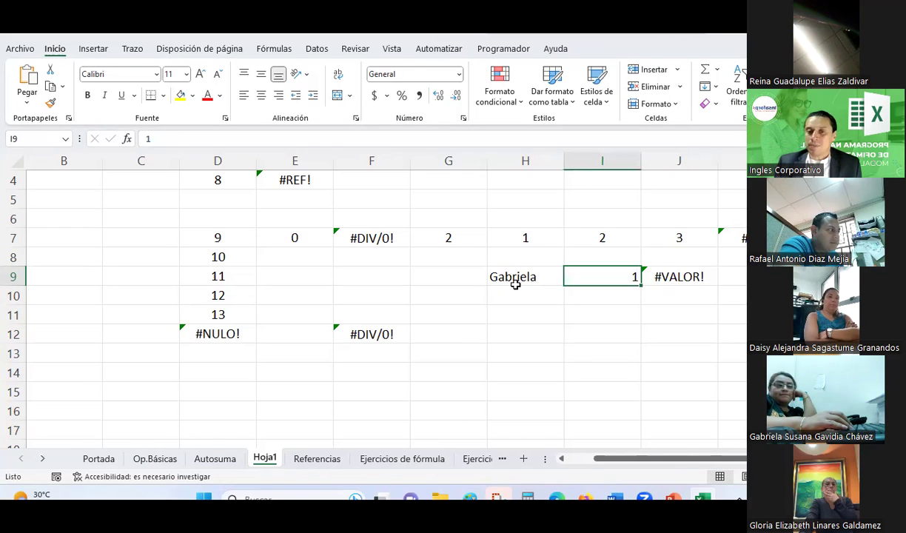
pyautogui.press('Down')
pyautogui.press('Left')
pyautogui.press('Right')
pyautogui.press('Right')
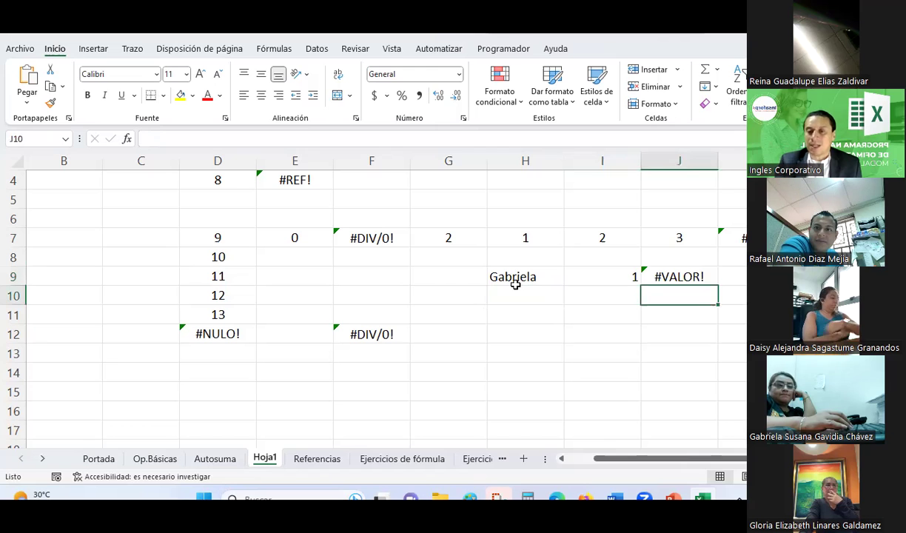
pyautogui.click(704, 276)
# Copy J9's formula into J10, format H10 as Text, and enter 1 in I10.
pyautogui.moveTo(717, 286); pyautogui.dragTo(715, 302)
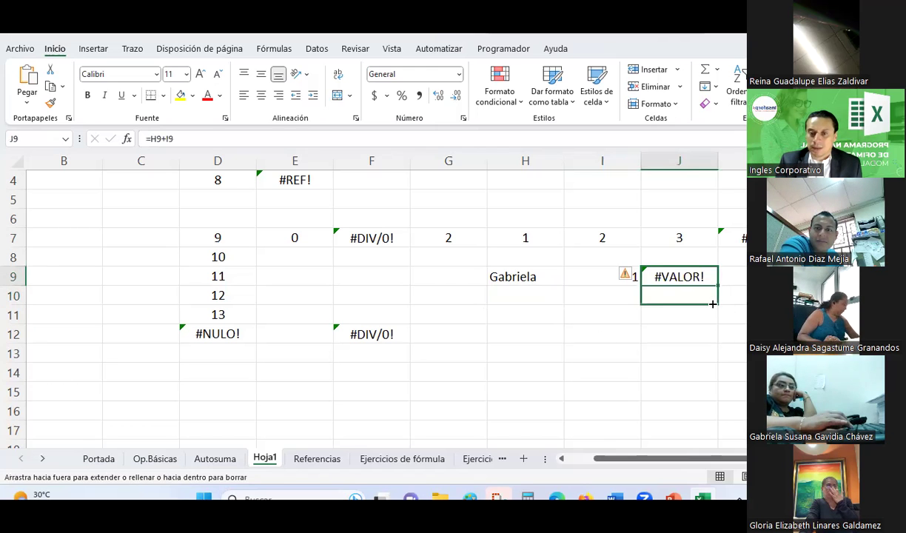
pyautogui.click(496, 296)
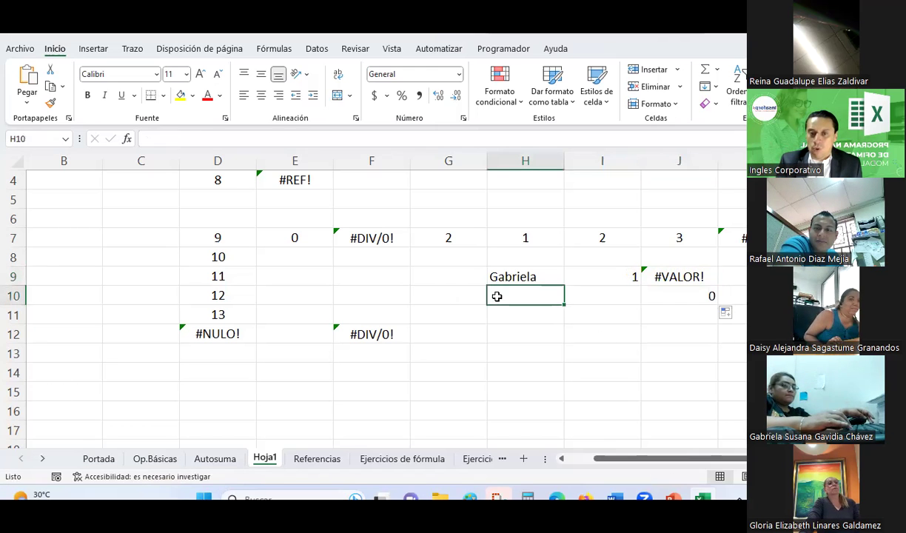
pyautogui.click(458, 74)
pyautogui.click(428, 348)
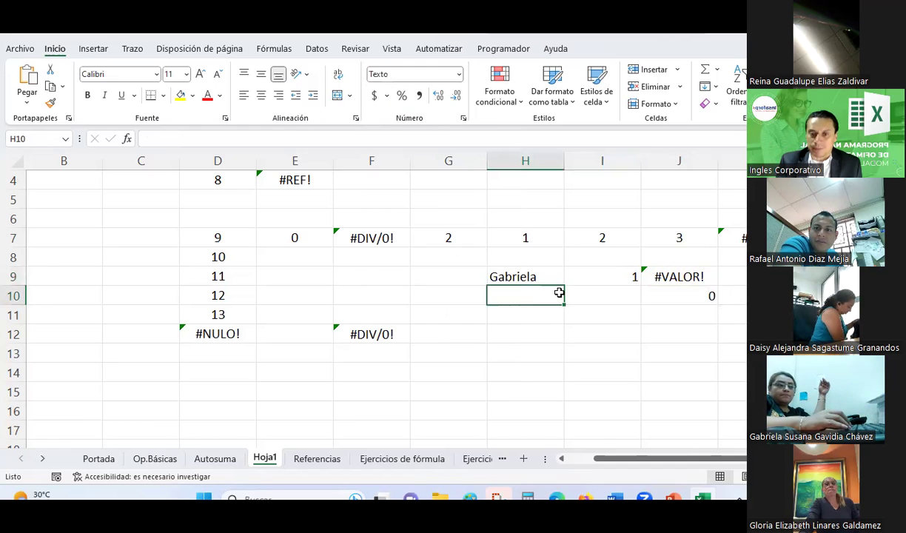
pyautogui.click(626, 290)
pyautogui.write('1')
pyautogui.press('Return')
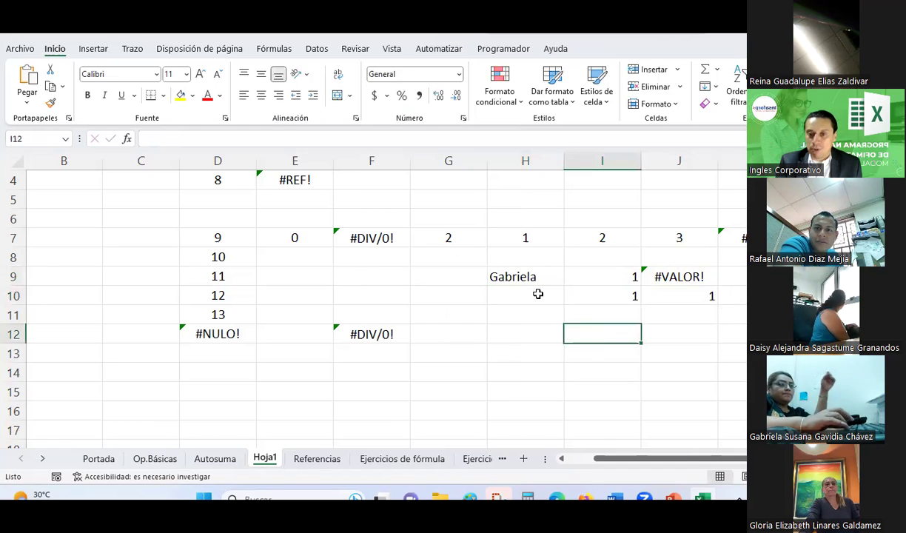
# Enter 1 in the text-formatted H10 and check J10's sum formula.
pyautogui.click(538, 294)
pyautogui.click(535, 364)
pyautogui.click(507, 300)
pyautogui.write('1')
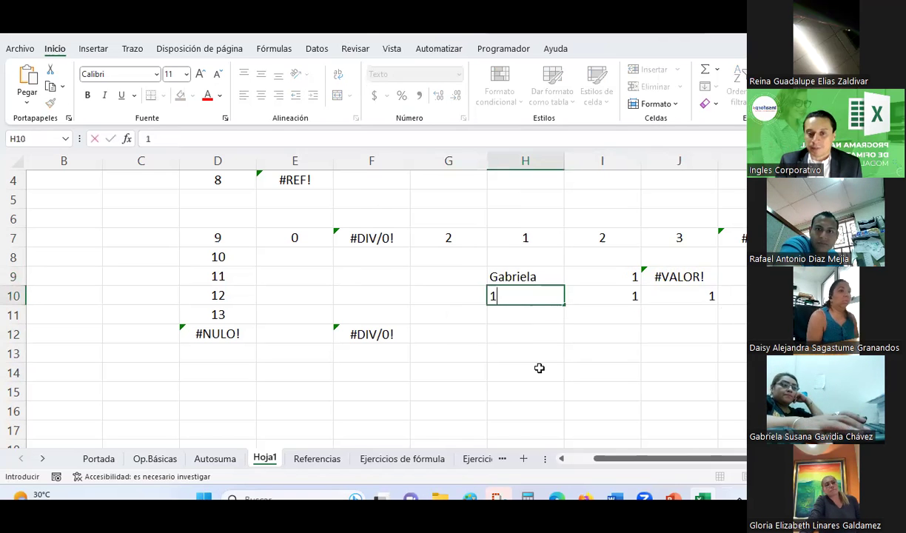
pyautogui.click(539, 366)
pyautogui.click(546, 297)
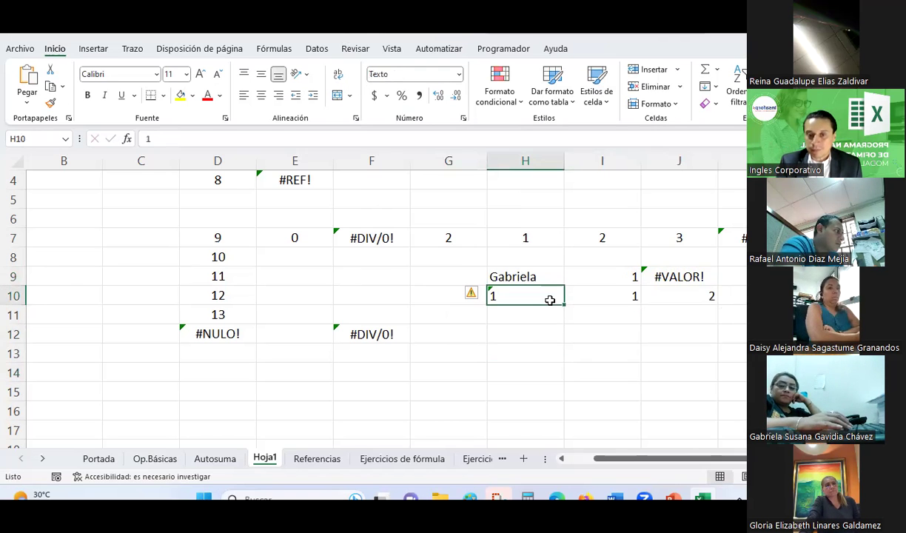
pyautogui.click(719, 296)
pyautogui.click(681, 301)
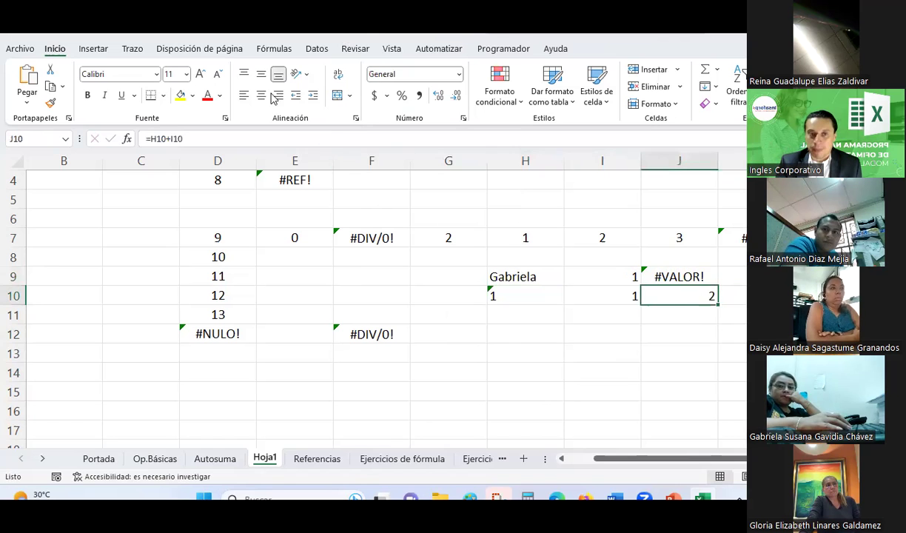
# Ignore H10's number-stored-as-text error from its error options.
pyautogui.click(517, 296)
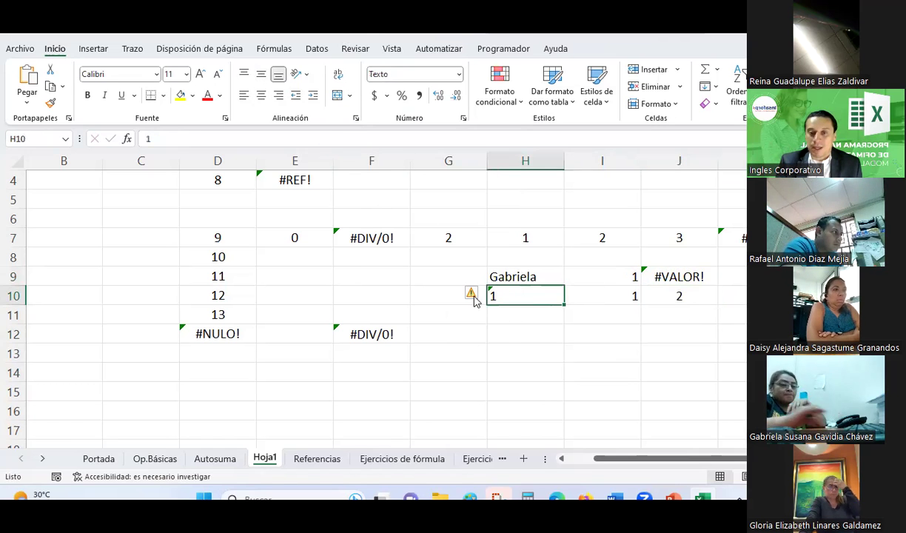
pyautogui.click(482, 295)
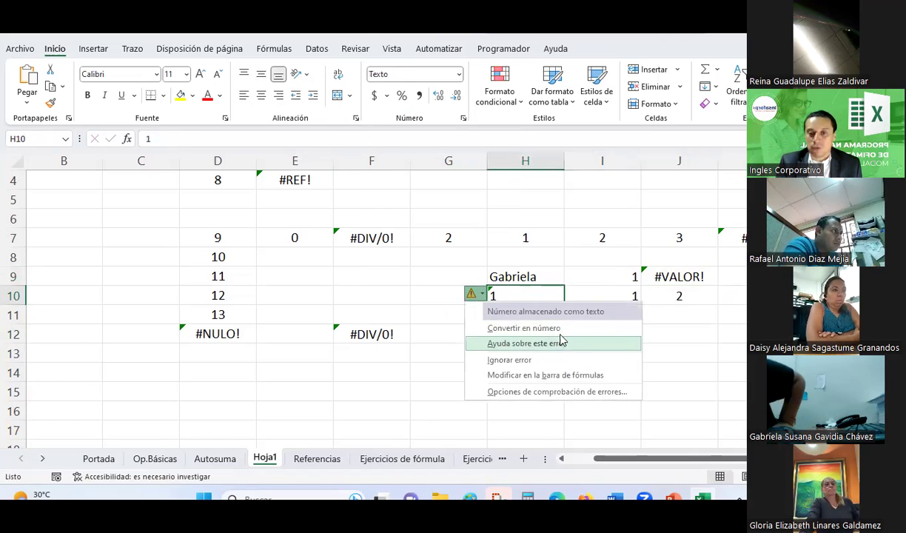
pyautogui.click(523, 359)
pyautogui.click(525, 355)
pyautogui.click(523, 292)
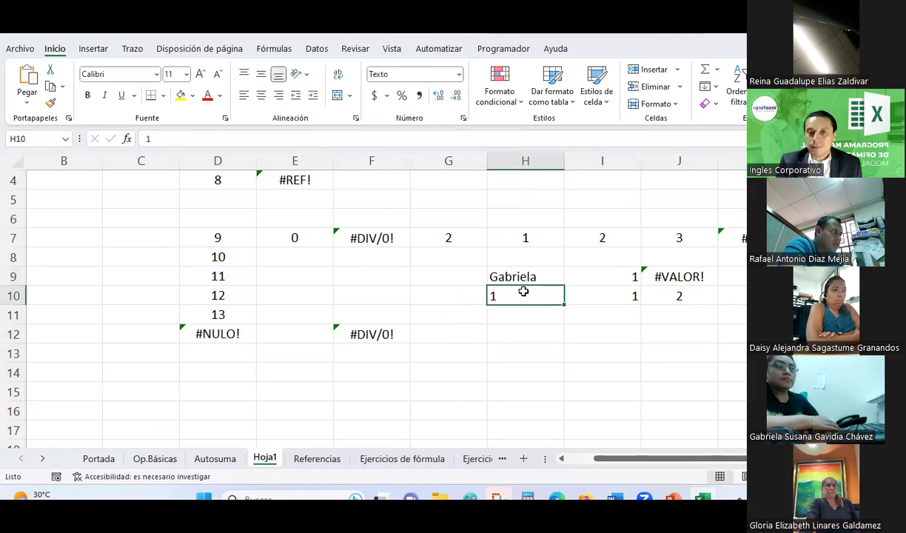
pyautogui.click(517, 275)
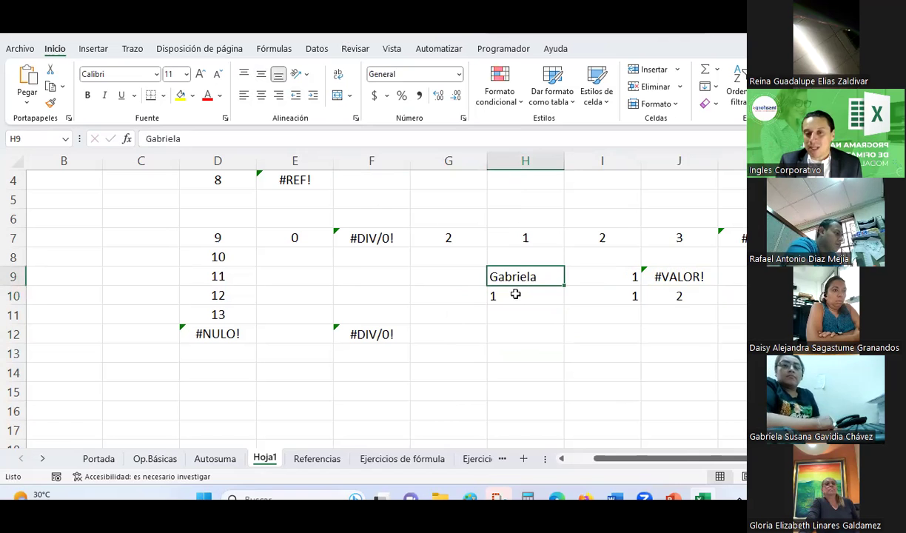
pyautogui.click(515, 295)
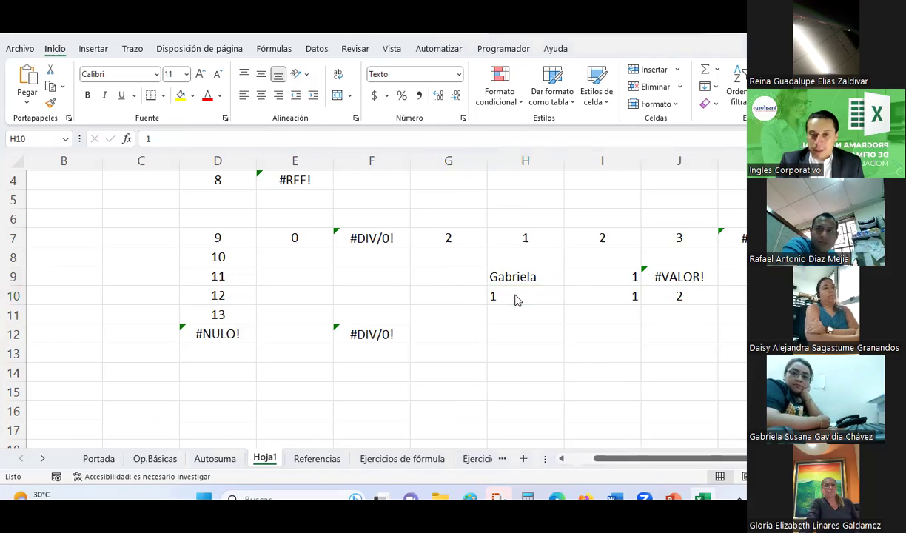
# Review the error-types slide in PowerPoint, then re-enter 1 in H10.
pyautogui.hotkey('alt', 'Tab')
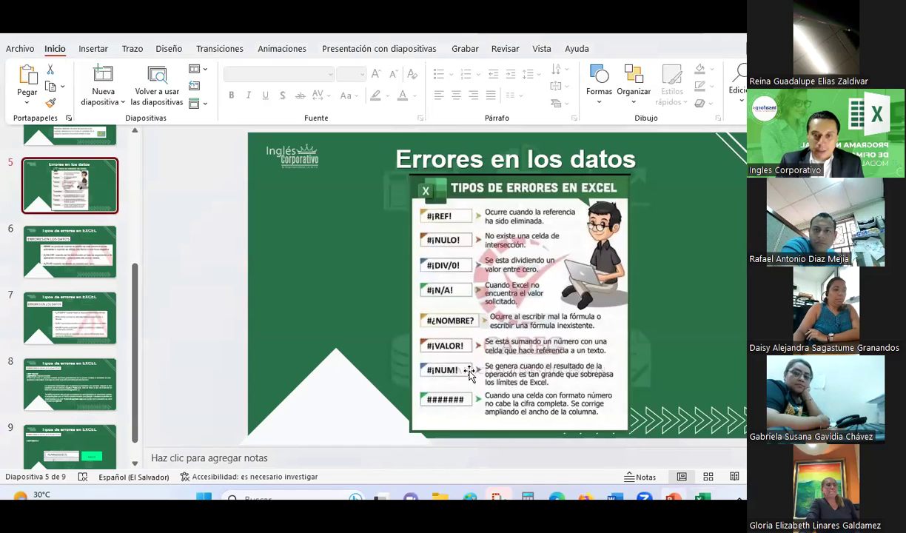
pyautogui.hotkey('alt', 'Tab')
pyautogui.click(490, 296)
pyautogui.write('1')
pyautogui.click(521, 351)
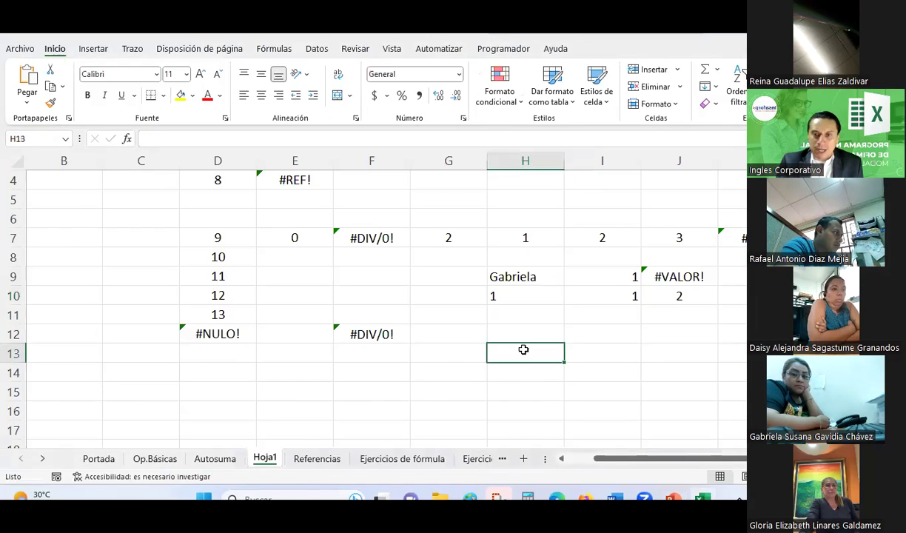
# Enter 100000000 in H14 and apply Comma Style so it reads 100,000,000.00.
pyautogui.click(530, 370)
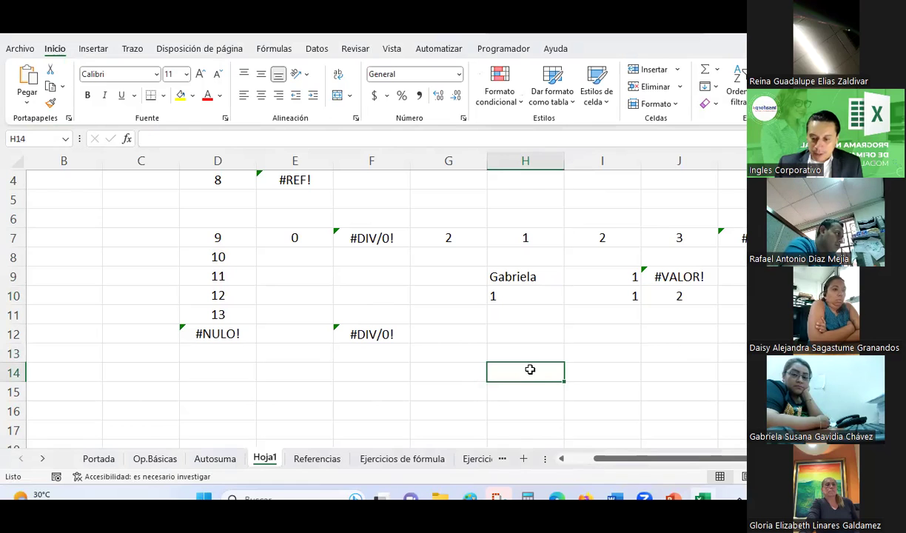
pyautogui.write('1000000')
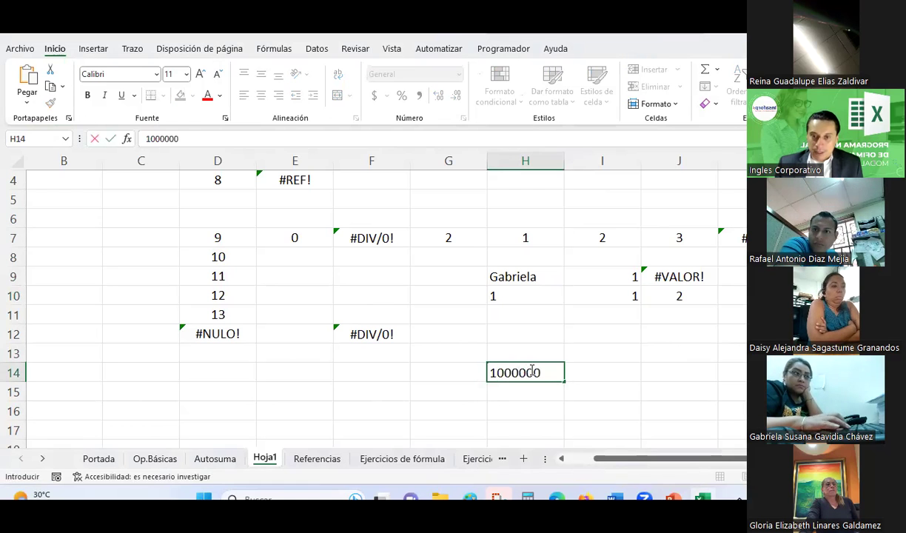
pyautogui.write('00')
pyautogui.press('Return')
pyautogui.click(530, 370)
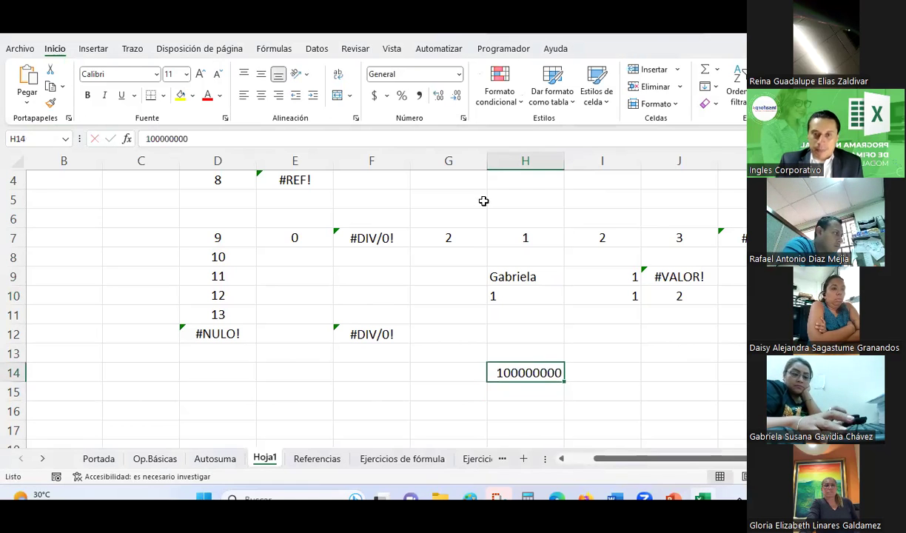
pyautogui.click(419, 95)
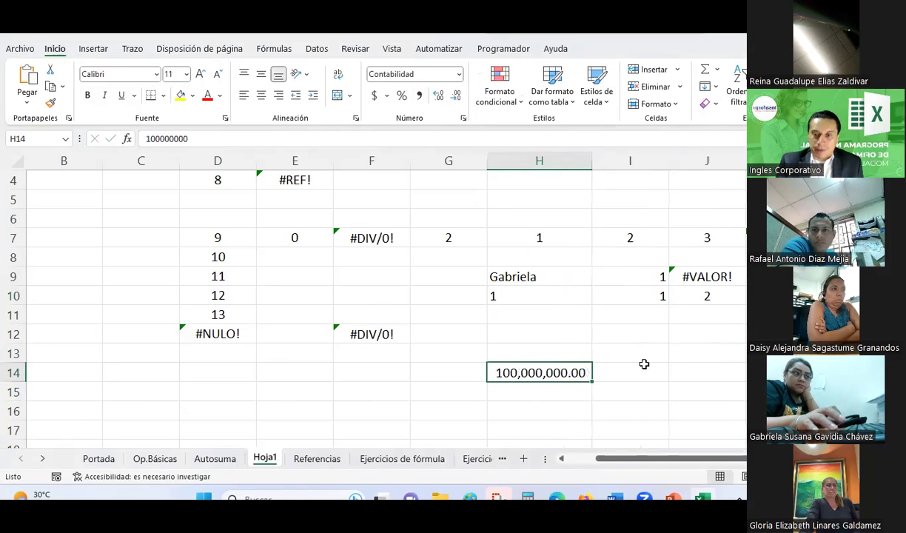
# Widen column H so H14 shows its value instead of ####, and centre it.
pyautogui.scroll(-1, 600, 315)
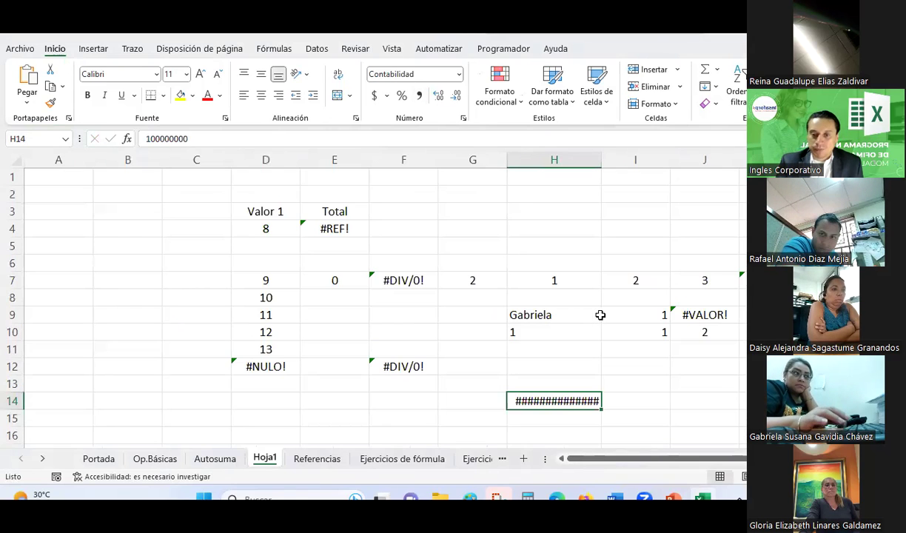
pyautogui.scroll(-1, 583, 411)
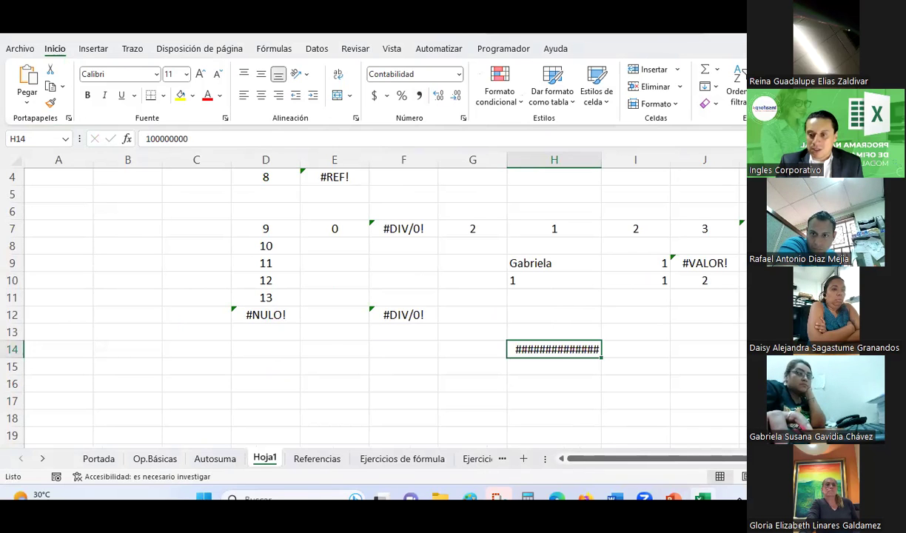
pyautogui.scroll(1, 374, 296)
pyautogui.scroll(-1, 374, 296)
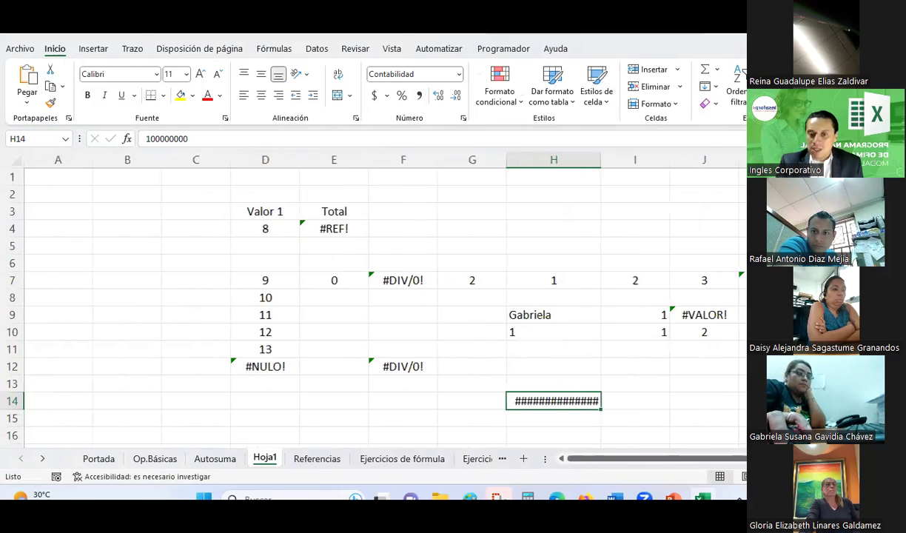
pyautogui.scroll(-1, 373, 296)
pyautogui.scroll(-1, 373, 296)
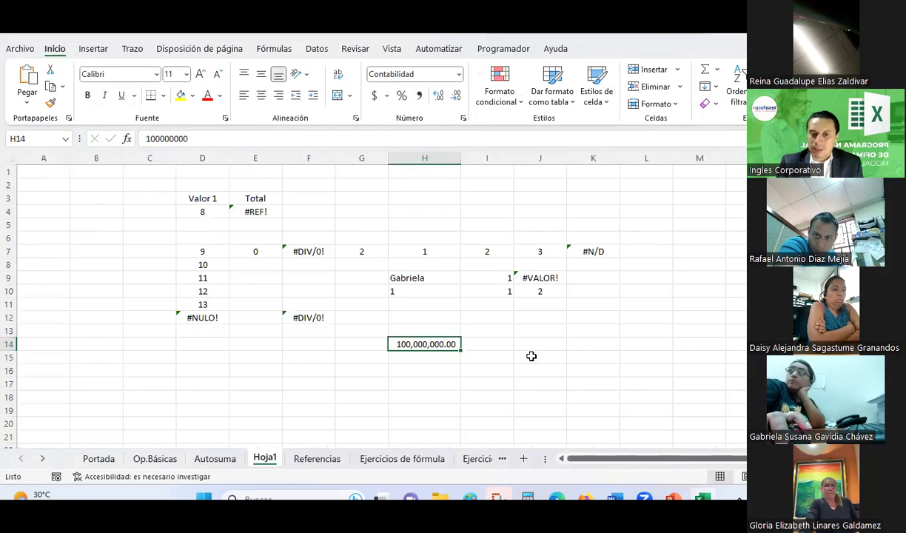
pyautogui.scroll(1, 446, 362)
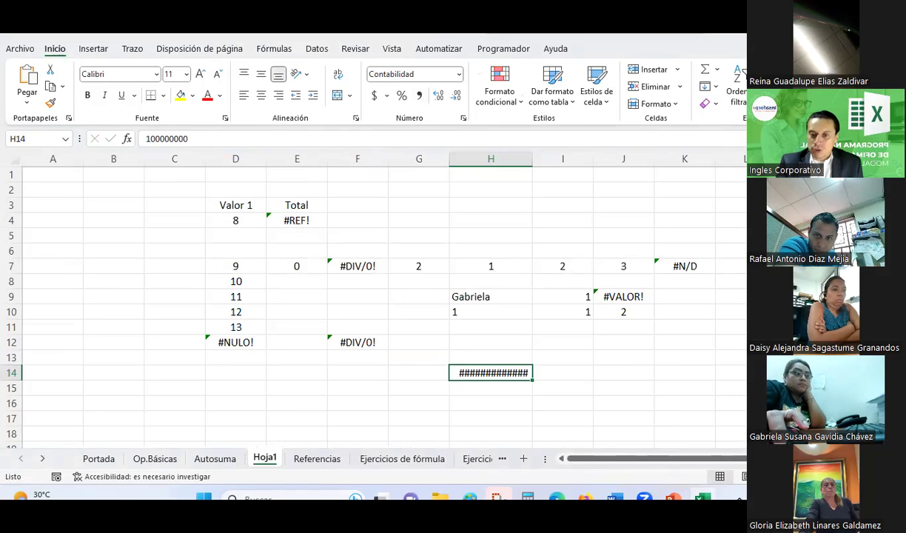
pyautogui.scroll(-2, 477, 381)
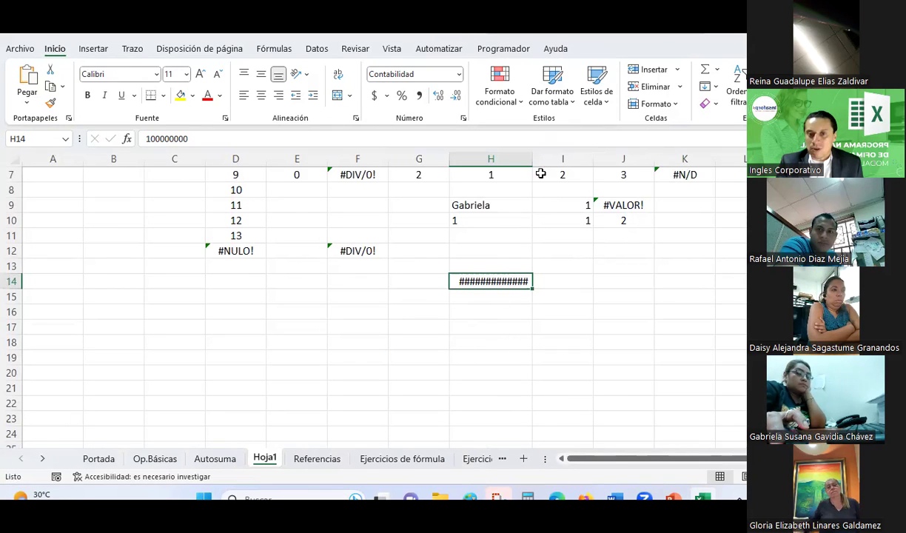
pyautogui.moveTo(531, 159); pyautogui.dragTo(551, 161)
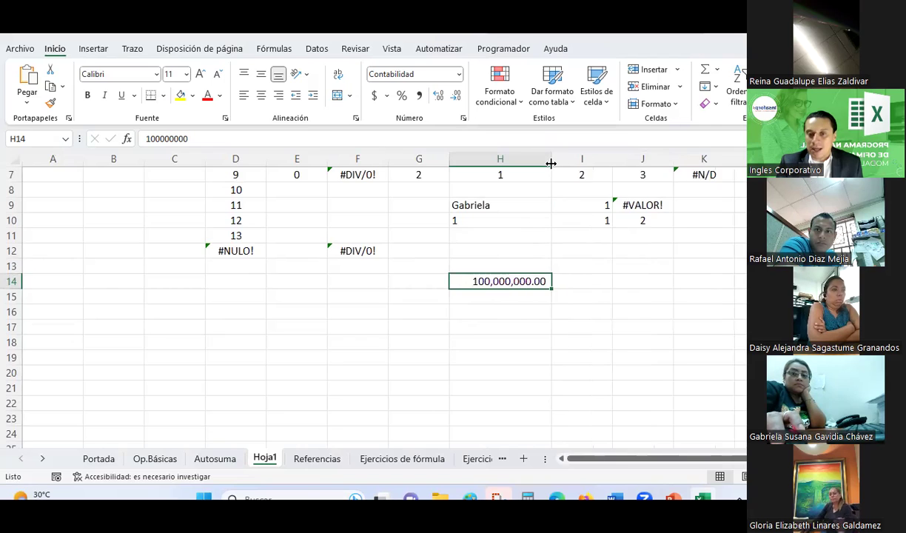
pyautogui.click(261, 94)
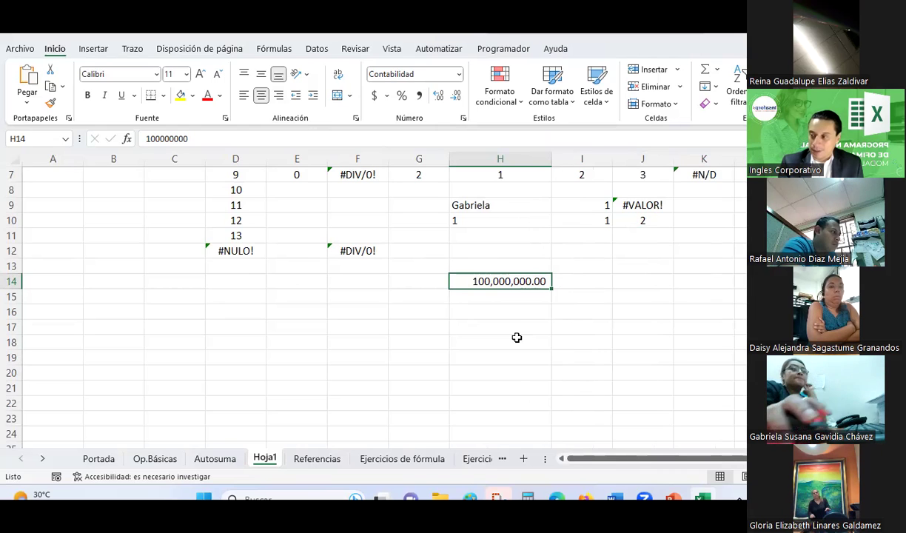
pyautogui.press('Return')
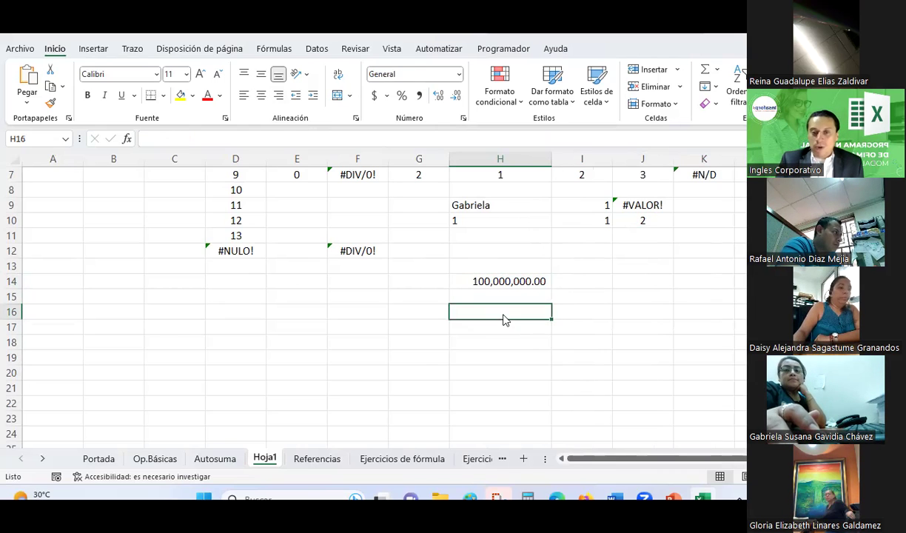
# After checking the slides, enter a POTENCIA formula with 100100000 in H16, producing #¡NUM!
pyautogui.hotkey('alt', 'Tab')
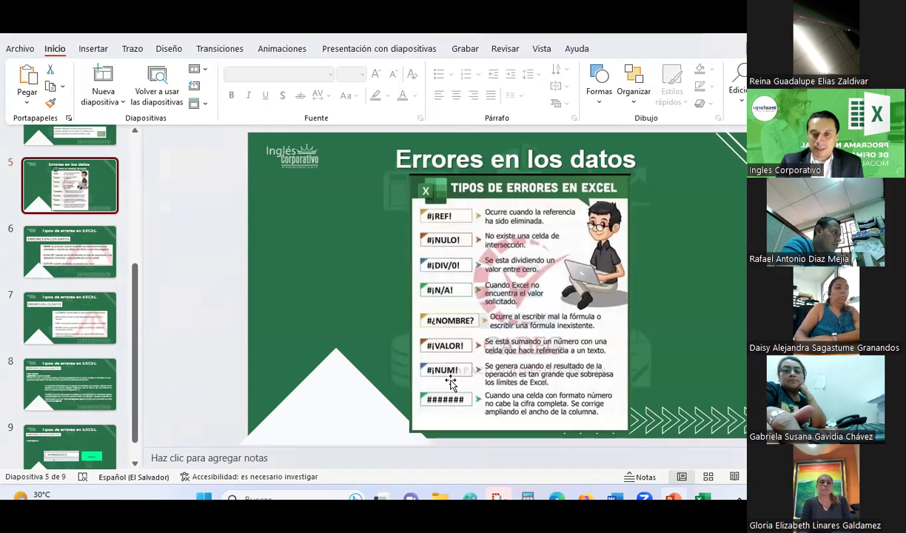
pyautogui.hotkey('alt', 'Tab')
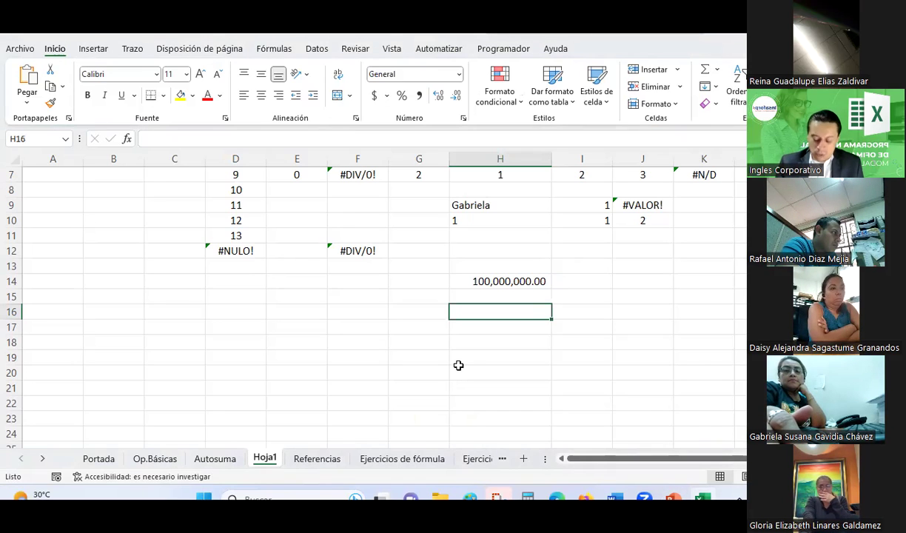
pyautogui.write('=raiz')
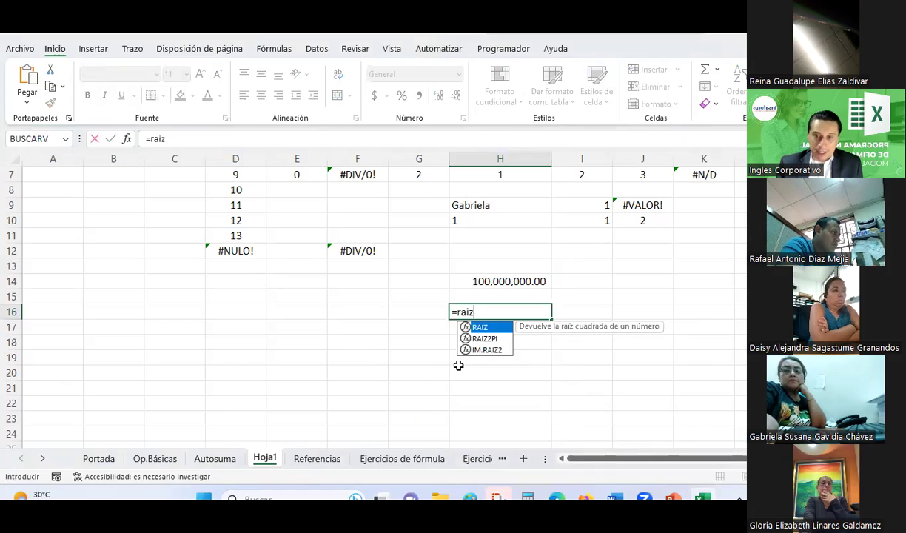
pyautogui.write('(1')
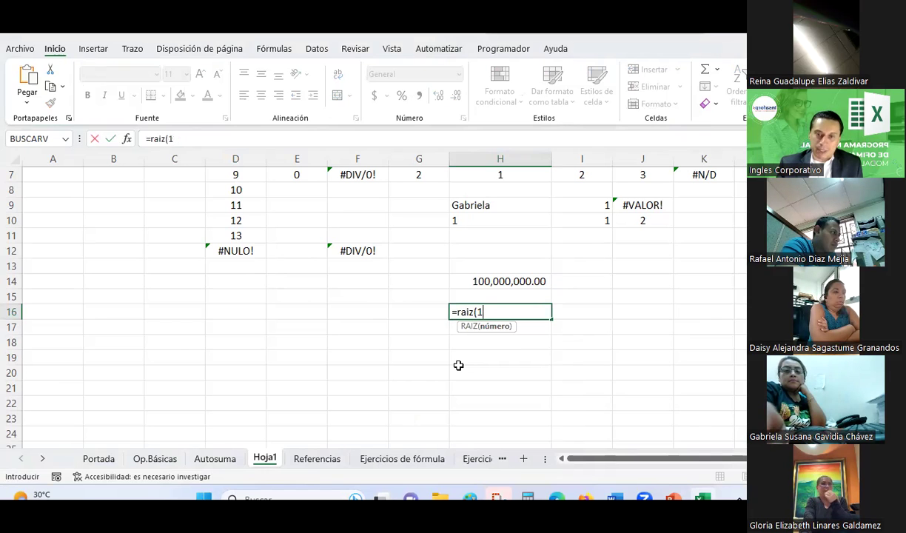
pyautogui.press('BackSpace')
pyautogui.press('BackSpace')
pyautogui.press('BackSpace')
pyautogui.press('BackSpace')
pyautogui.press('BackSpace')
pyautogui.write('po')
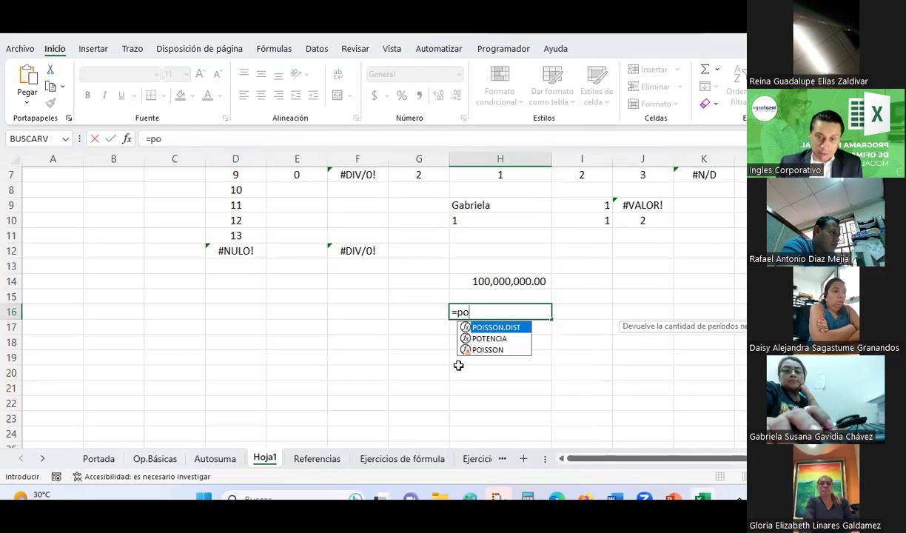
pyautogui.write('tencia(1000')
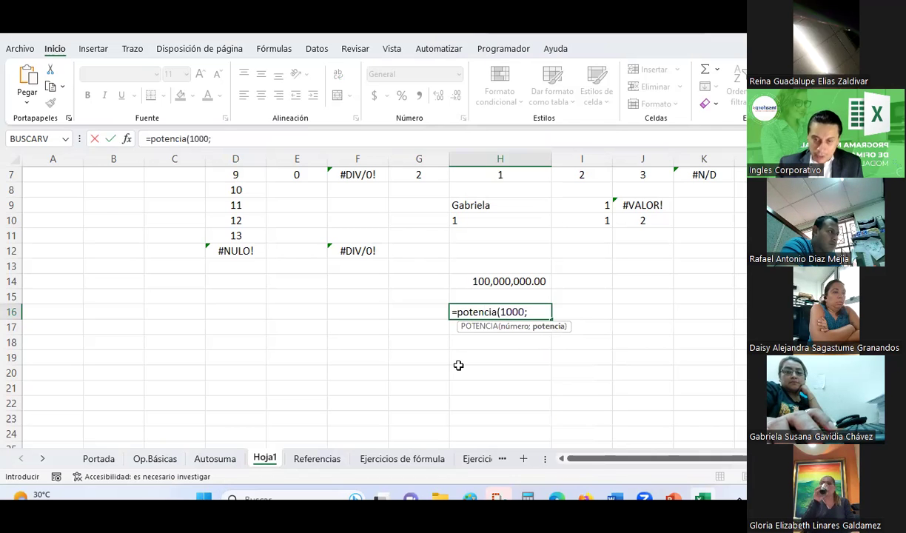
pyautogui.write('100000')
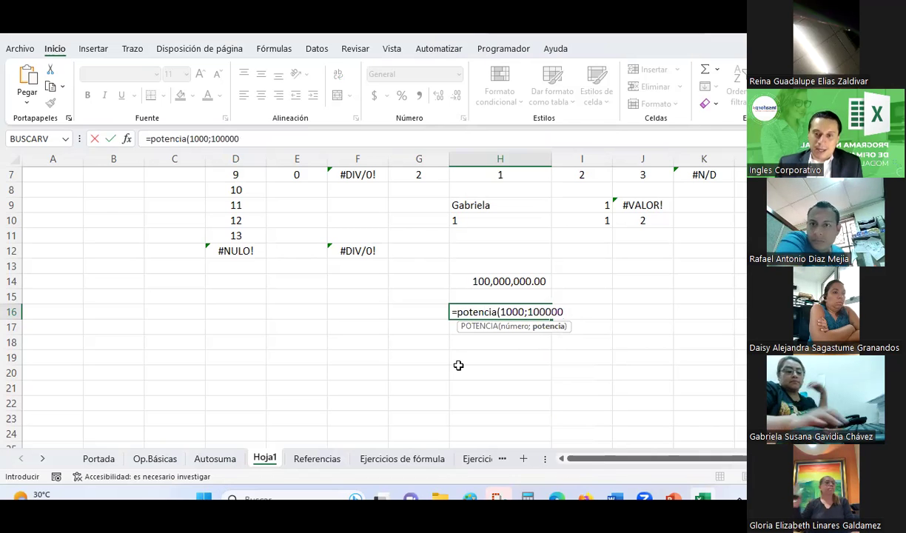
pyautogui.write(')')
pyautogui.press('Return')
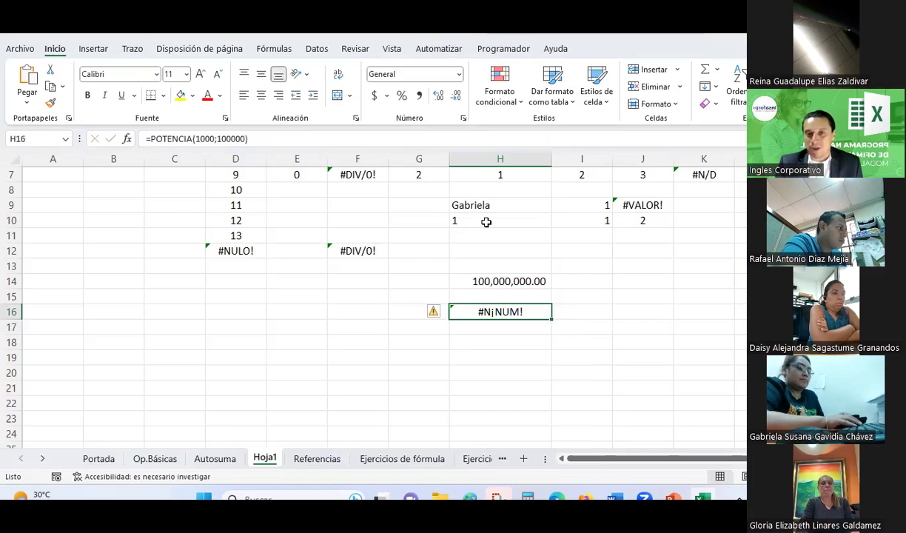
# Stretch column H across the sheet to show the result, then undo the widening.
pyautogui.moveTo(556, 159); pyautogui.dragTo(745, 159)
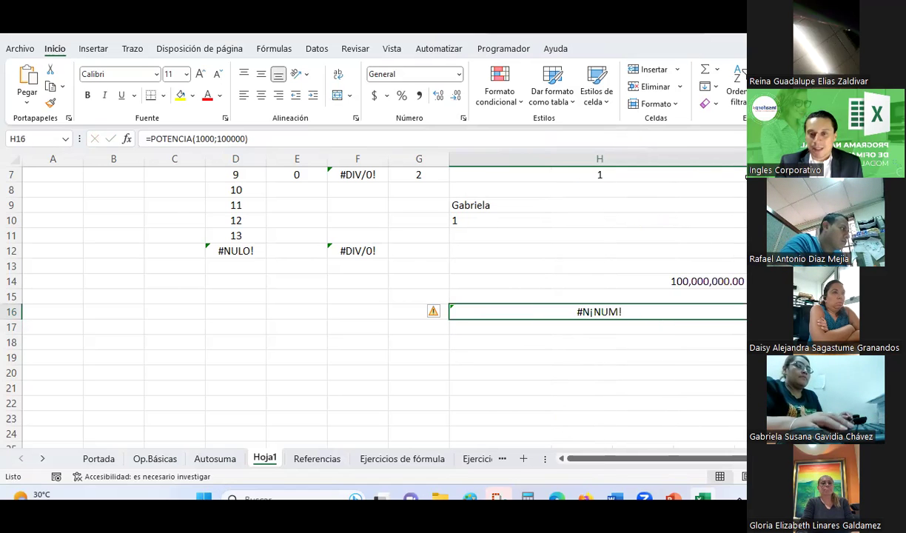
pyautogui.hscroll(1, 370, 296)
pyautogui.hscroll(2, 370, 296)
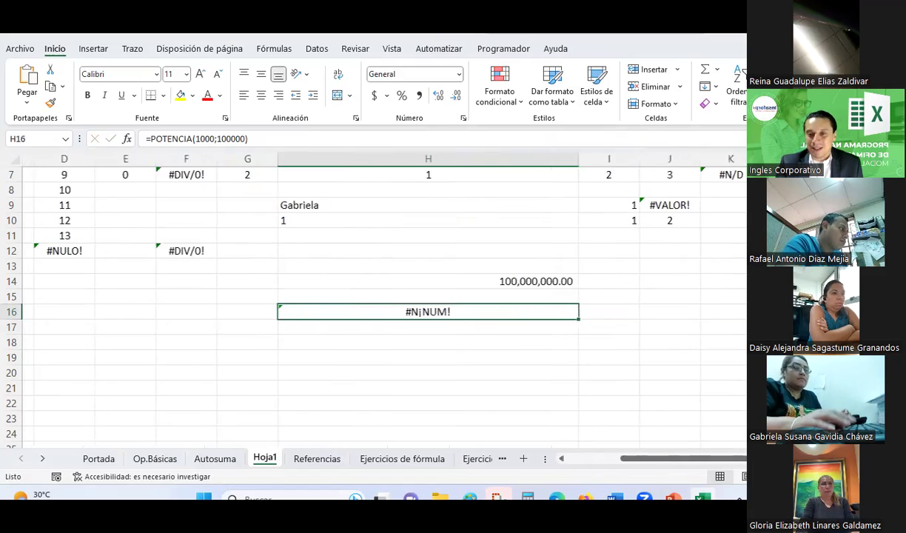
pyautogui.hscroll(3, 370, 296)
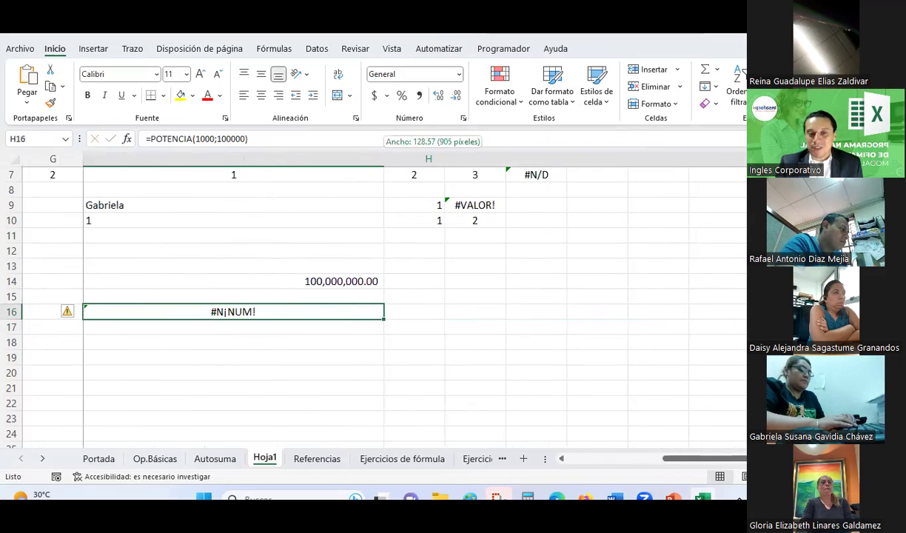
pyautogui.moveTo(384, 158); pyautogui.dragTo(739, 158)
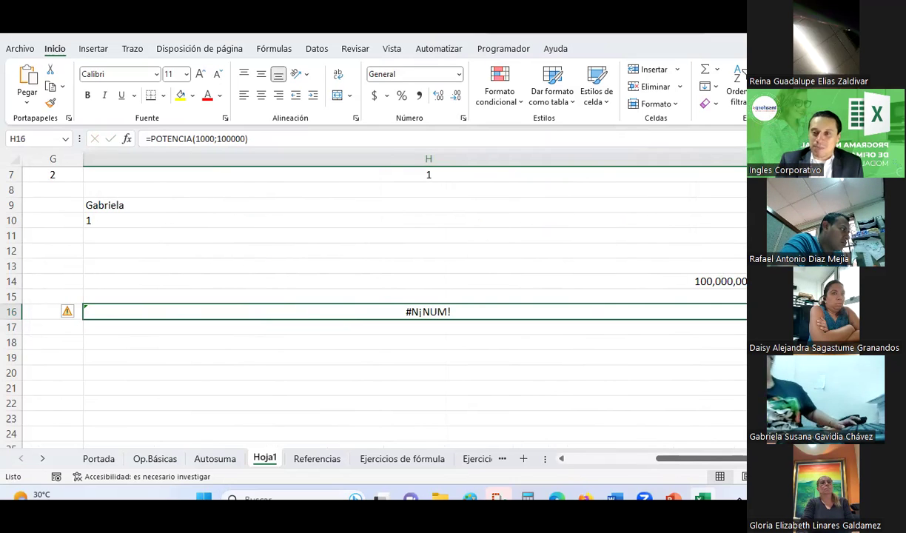
pyautogui.hotkey('ctrl', 'z')
# Select the empty cell H18 on Hoja1 and scroll back up.
pyautogui.click(680, 461)
pyautogui.moveTo(681, 466); pyautogui.dragTo(627, 475)
pyautogui.click(390, 344)
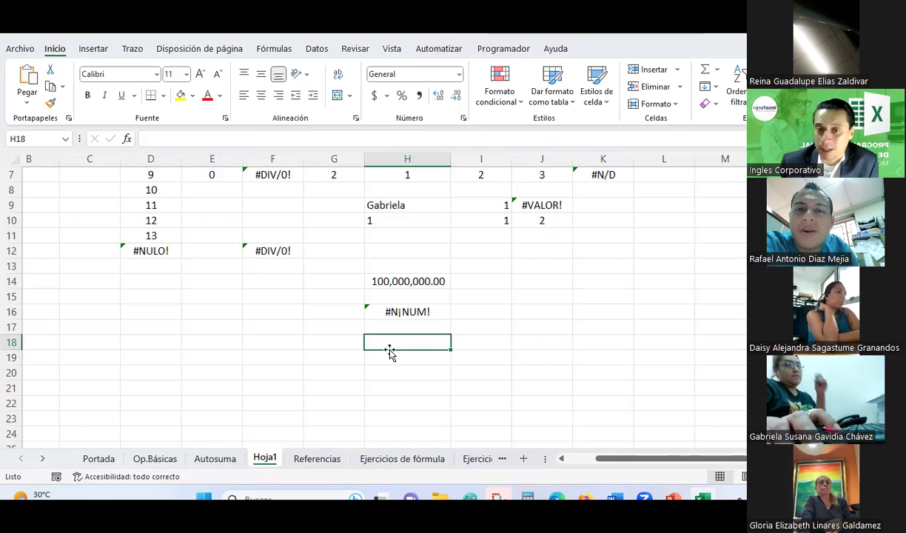
pyautogui.scroll(2, 269, 283)
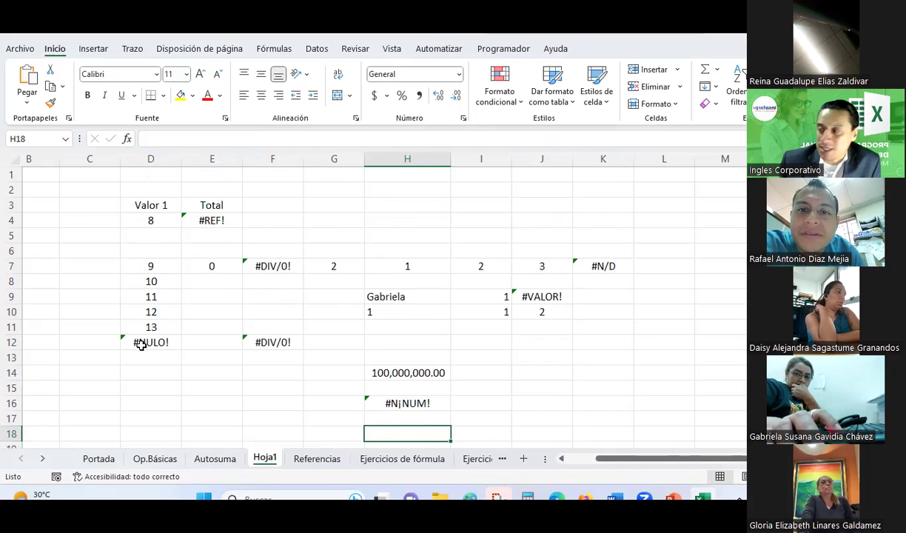
# Try repointing D12's SUMA range to I4 and H4, cancel the edit, and open Autosuma.
pyautogui.click(140, 345)
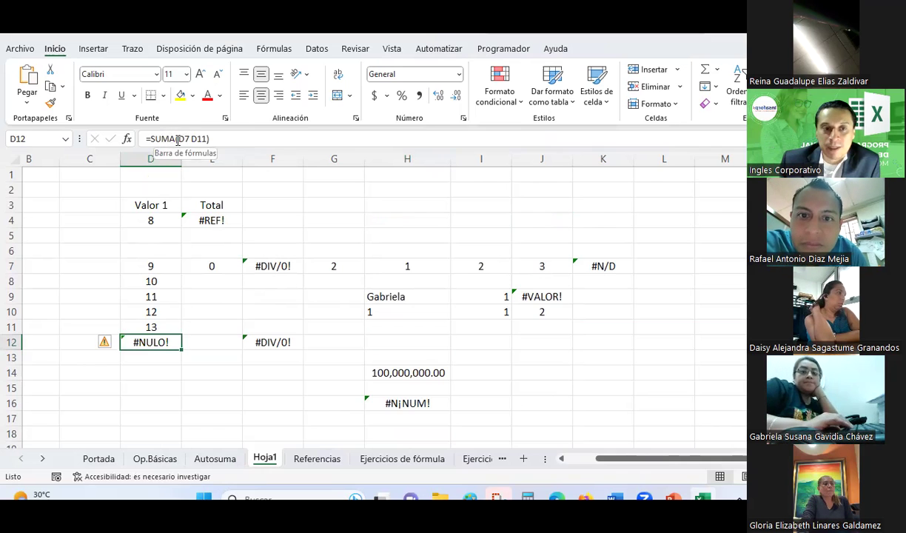
pyautogui.moveTo(177, 139); pyautogui.dragTo(210, 138)
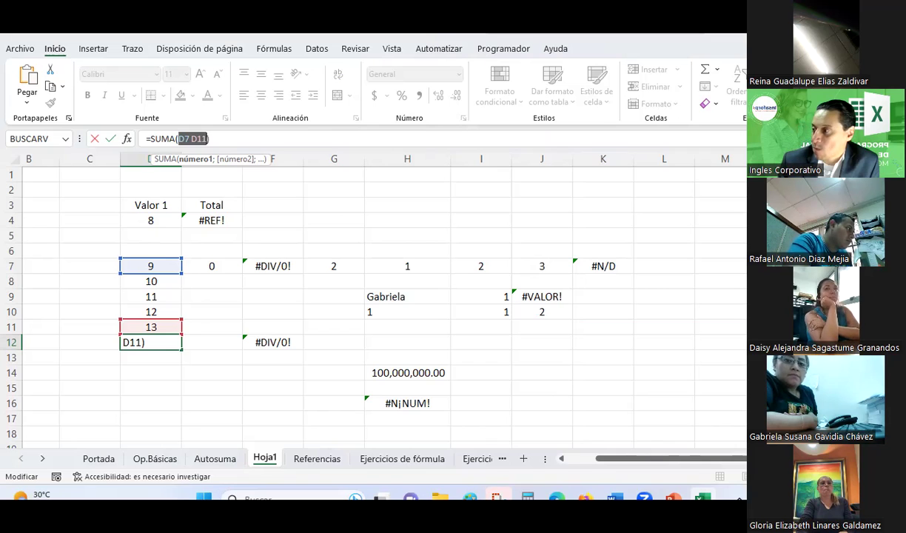
pyautogui.click(455, 225)
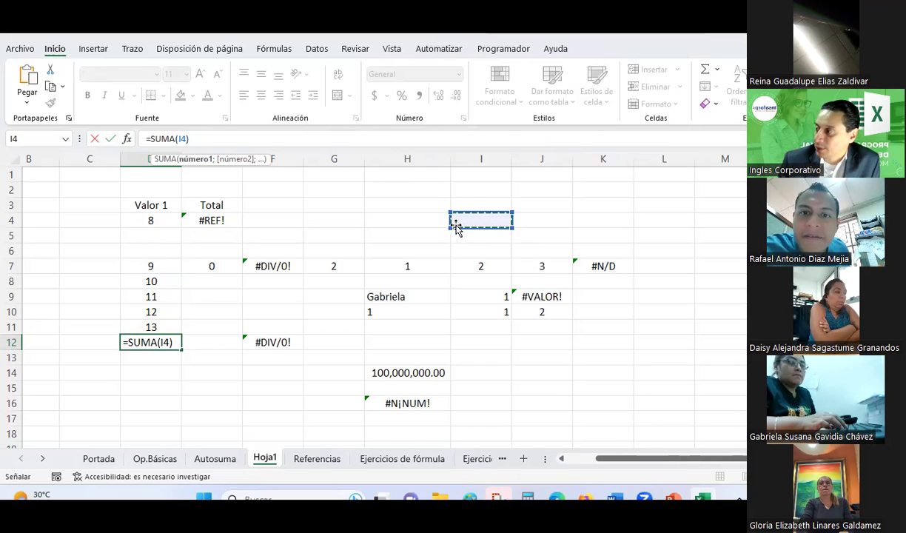
pyautogui.click(370, 227)
pyautogui.press('Escape')
pyautogui.write('D7 D11')
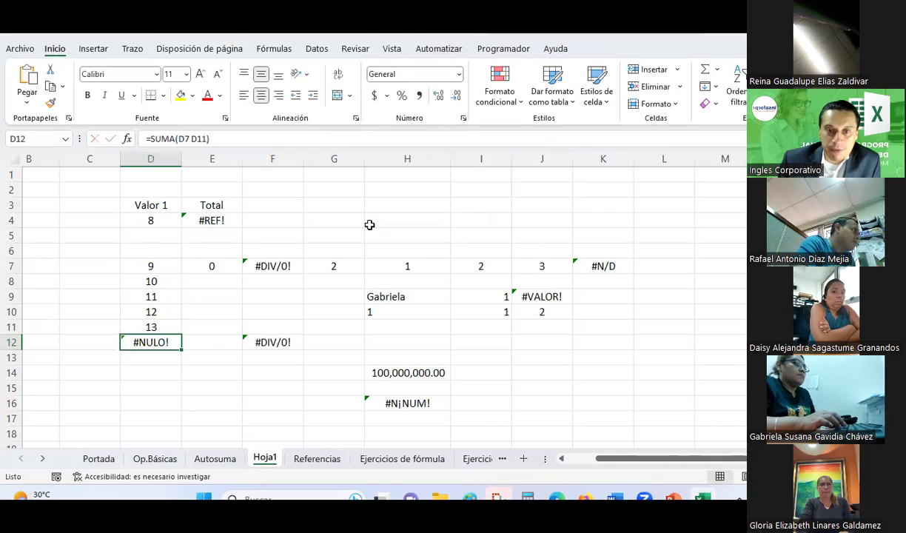
pyautogui.click(229, 458)
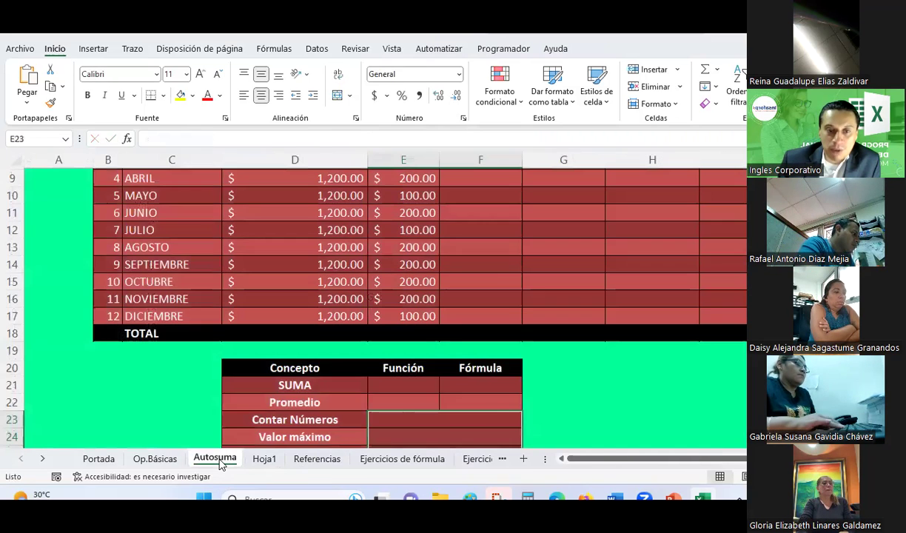
# Scroll through the Autosuma salary table and select F6, January's total income.
pyautogui.scroll(2, 507, 262)
pyautogui.scroll(1, 507, 262)
pyautogui.scroll(-1, 507, 262)
pyautogui.scroll(1, 507, 262)
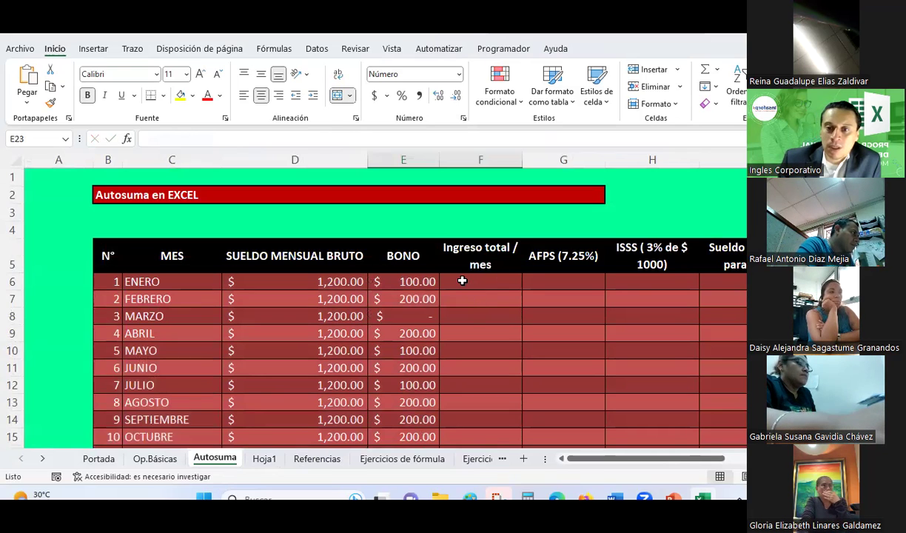
pyautogui.click(460, 279)
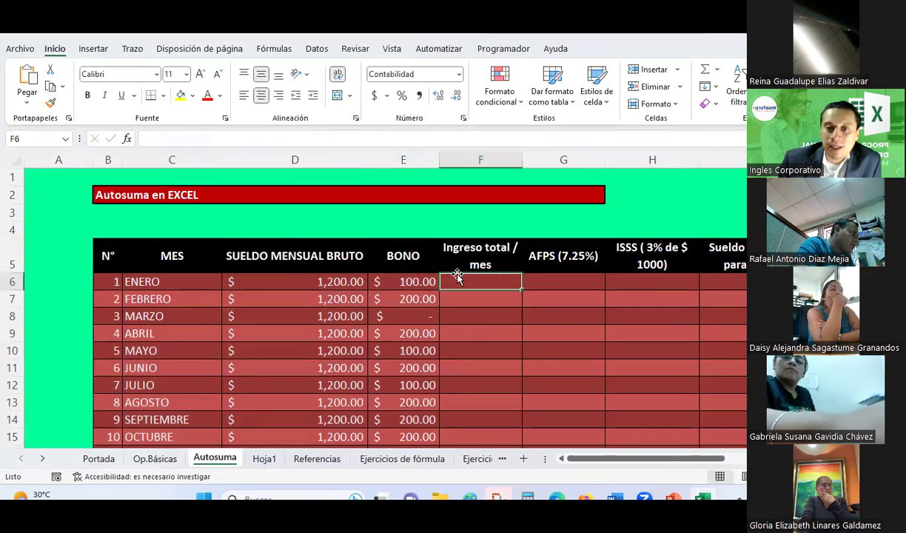
pyautogui.scroll(-1, 458, 275)
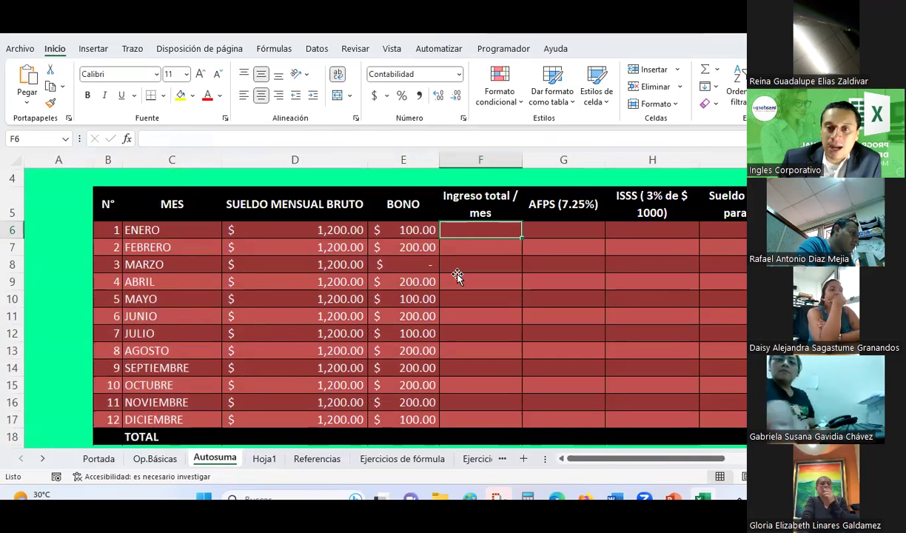
pyautogui.scroll(-2, 457, 275)
pyautogui.scroll(1, 457, 276)
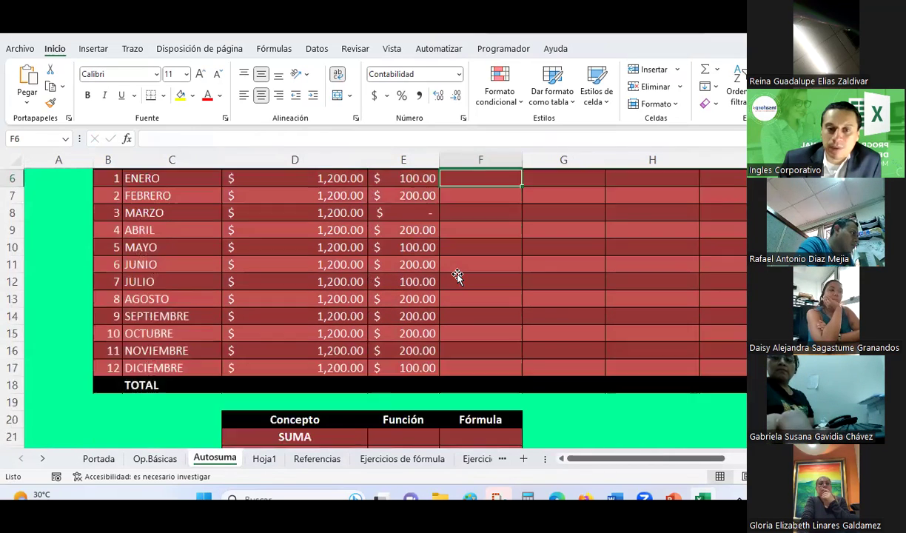
pyautogui.scroll(1, 457, 275)
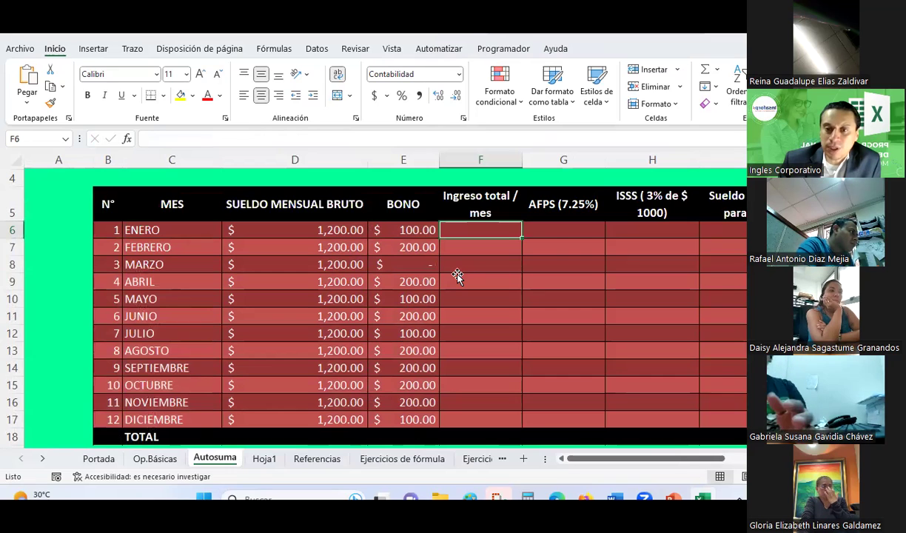
# Check cells H6, I6, I7 and I8, then return to the Hoja1 sheet.
pyautogui.click(687, 226)
pyautogui.click(729, 235)
pyautogui.click(721, 251)
pyautogui.click(716, 267)
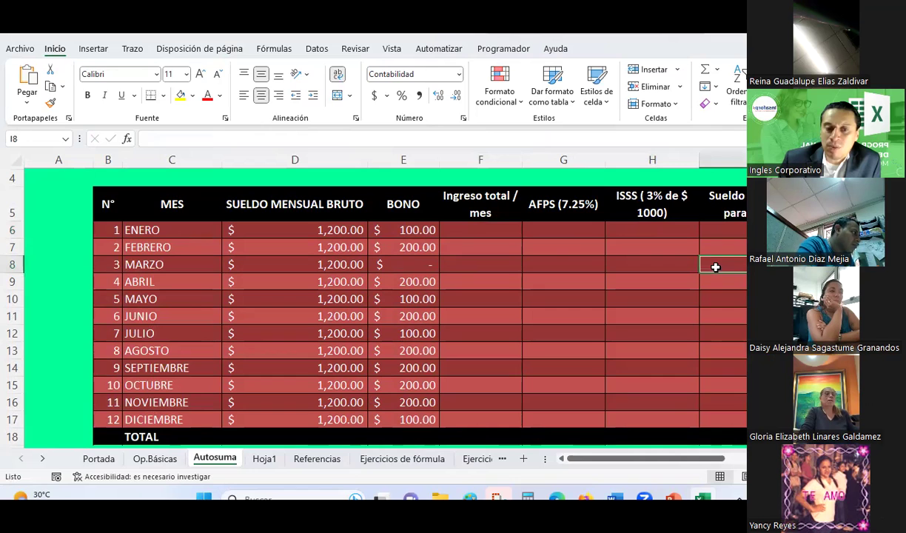
pyautogui.click(261, 458)
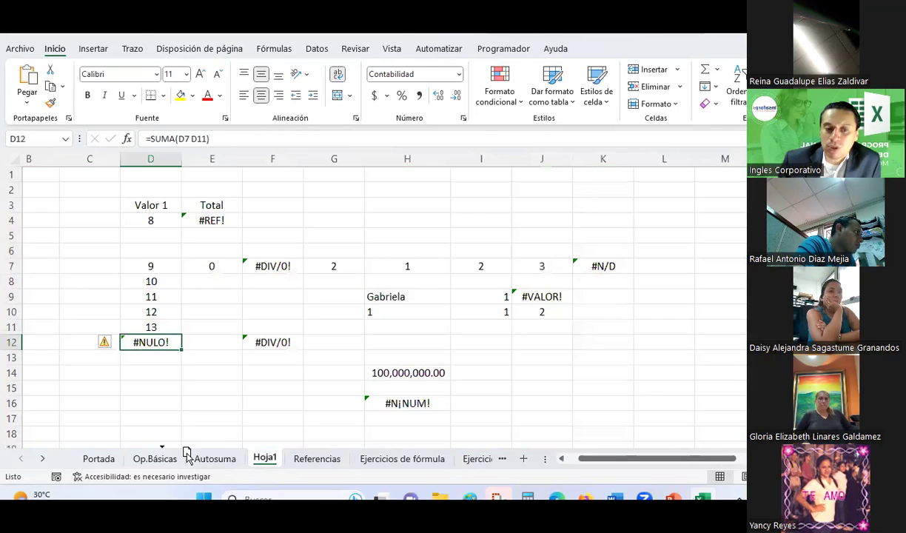
# Switch back to the Autosuma sheet and scroll over its monthly salary table.
pyautogui.click(194, 458)
pyautogui.scroll(-1, 606, 219)
pyautogui.scroll(1, 606, 218)
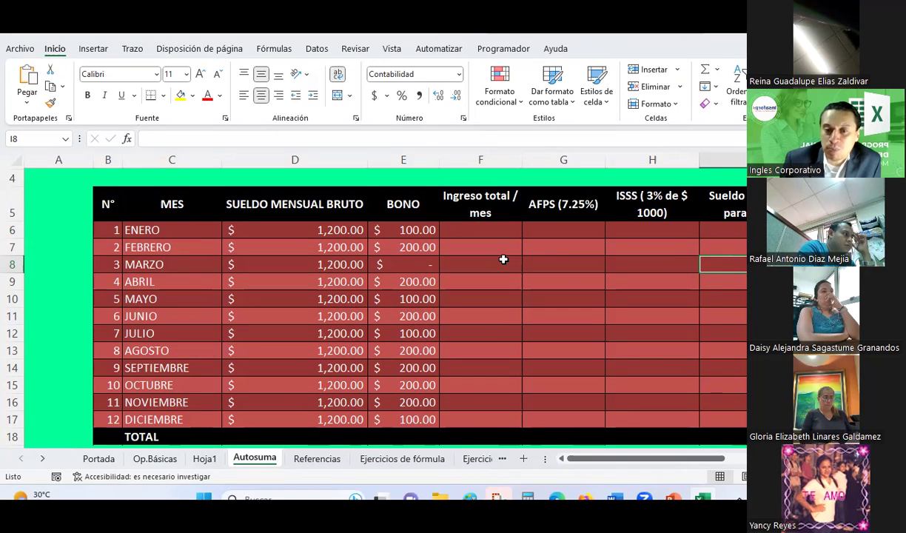
# Enter =D6+E6 in F6 for January's total income.
pyautogui.click(470, 256)
pyautogui.click(475, 229)
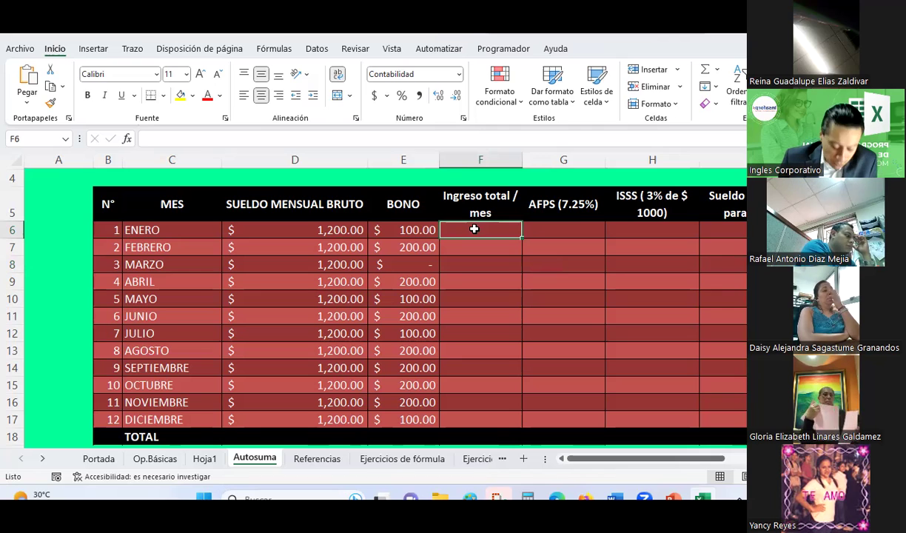
pyautogui.write('=(')
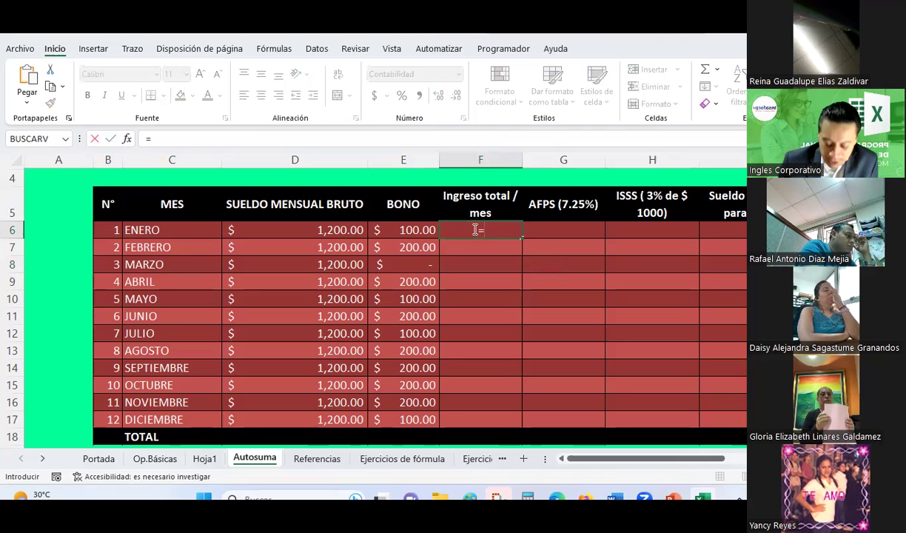
pyautogui.click(338, 225)
pyautogui.write('+')
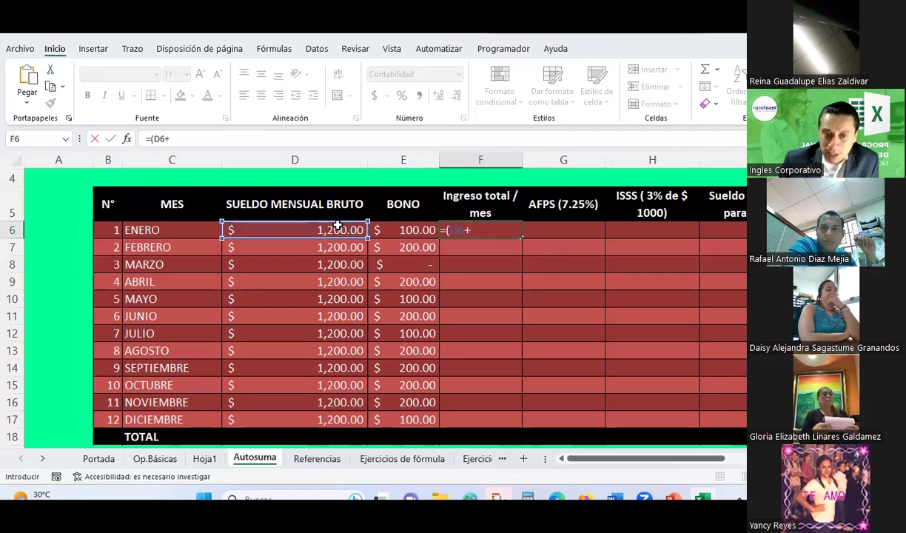
pyautogui.click(390, 230)
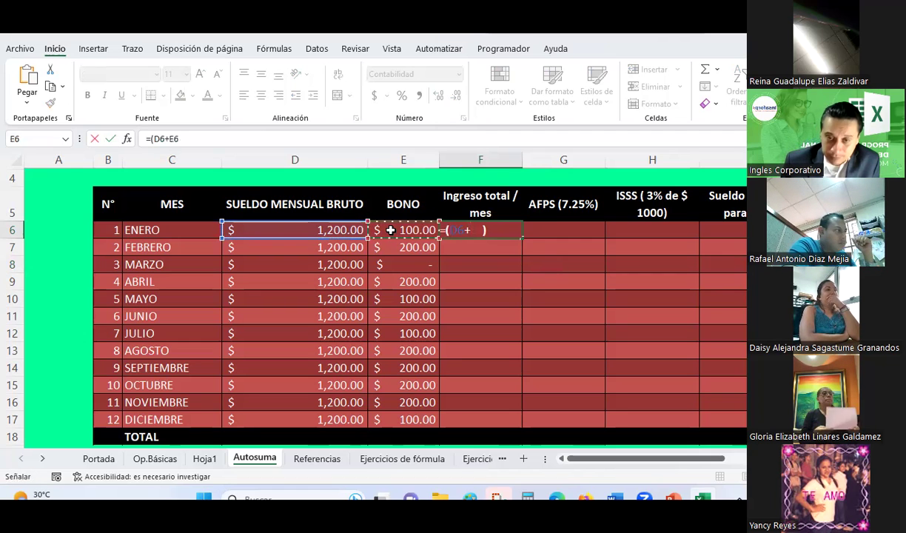
pyautogui.press('Return')
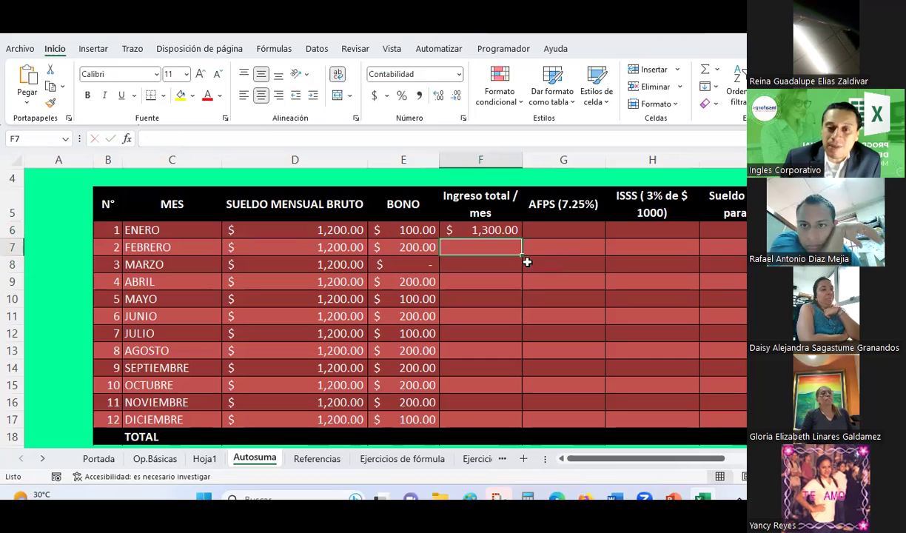
# Widen the formula bar to review F6's formula =(D6+E6) and re-confirm it unchanged.
pyautogui.click(487, 229)
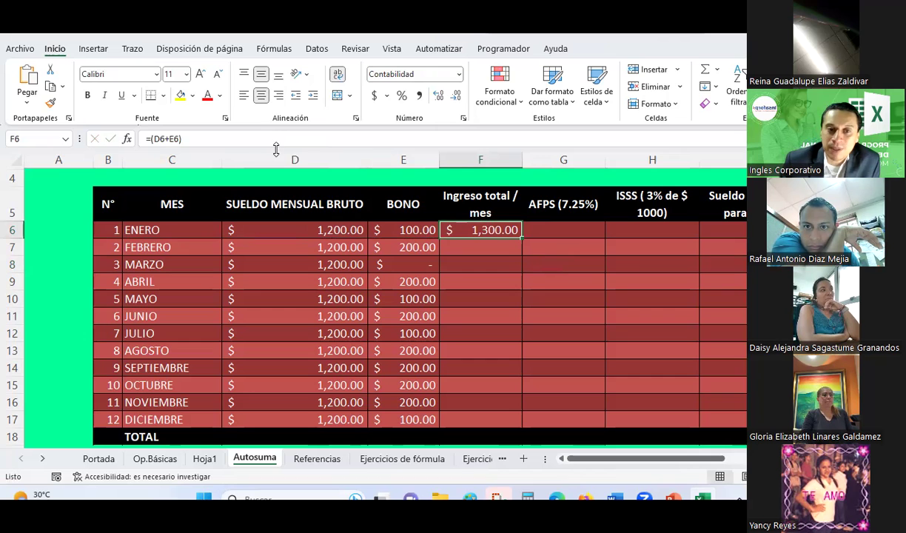
pyautogui.moveTo(275, 169); pyautogui.dragTo(275, 227)
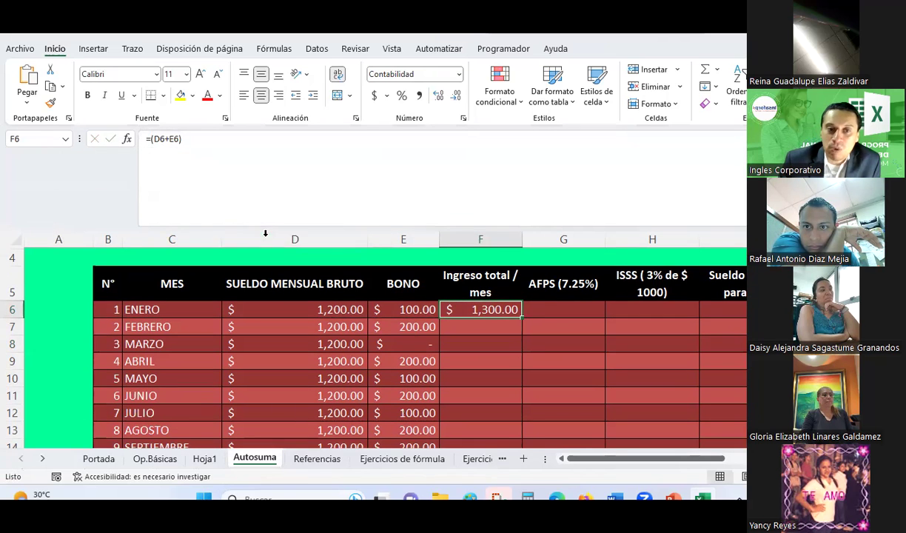
pyautogui.click(193, 140)
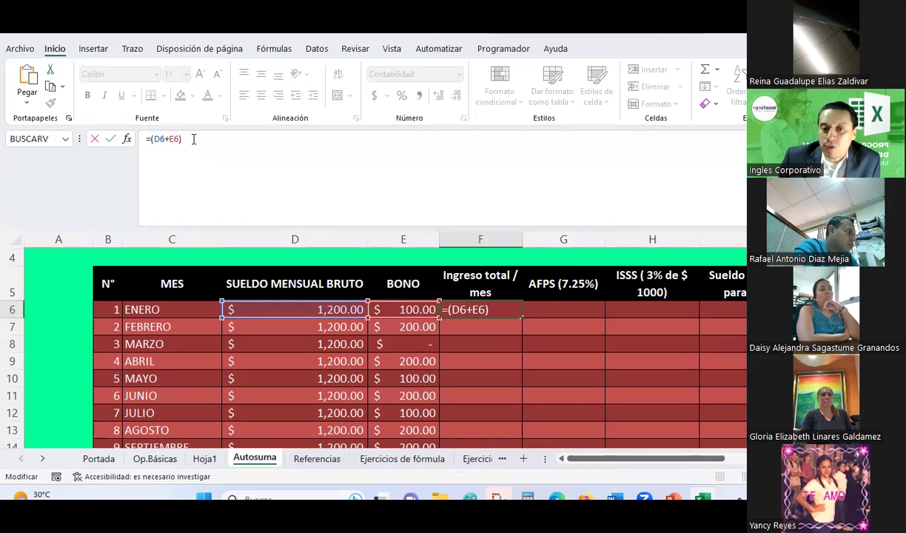
pyautogui.hotkey('ctrl', 'Return')
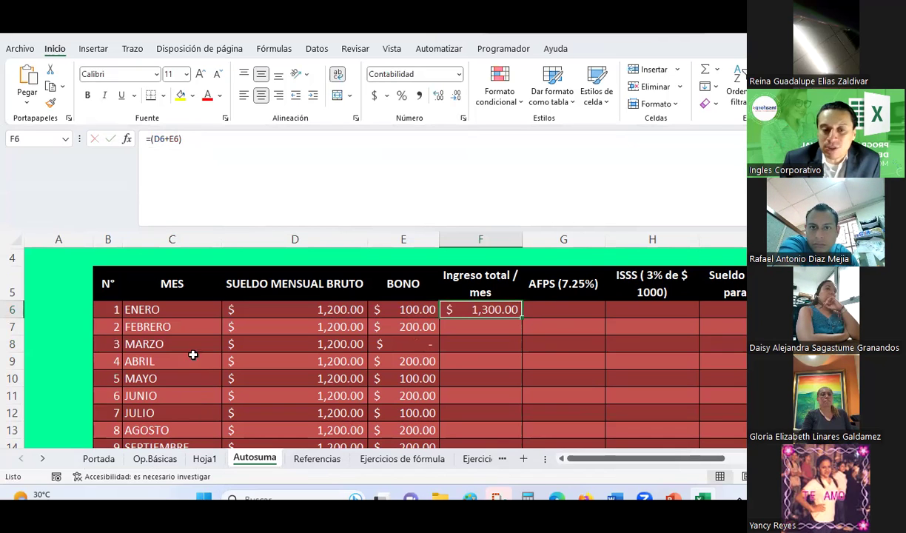
# Glance at Hoja1, then back on Autosuma check the empty F7 and the F6 formula.
pyautogui.click(204, 458)
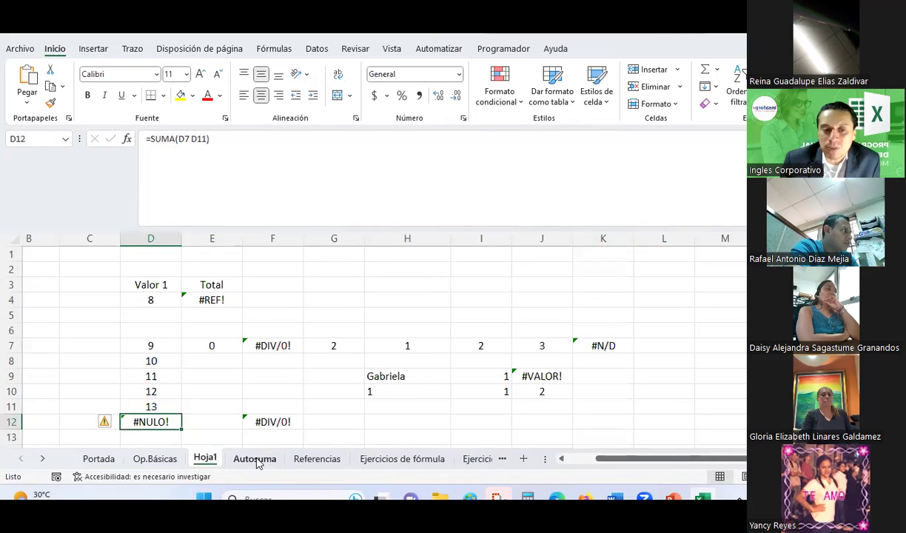
pyautogui.click(255, 460)
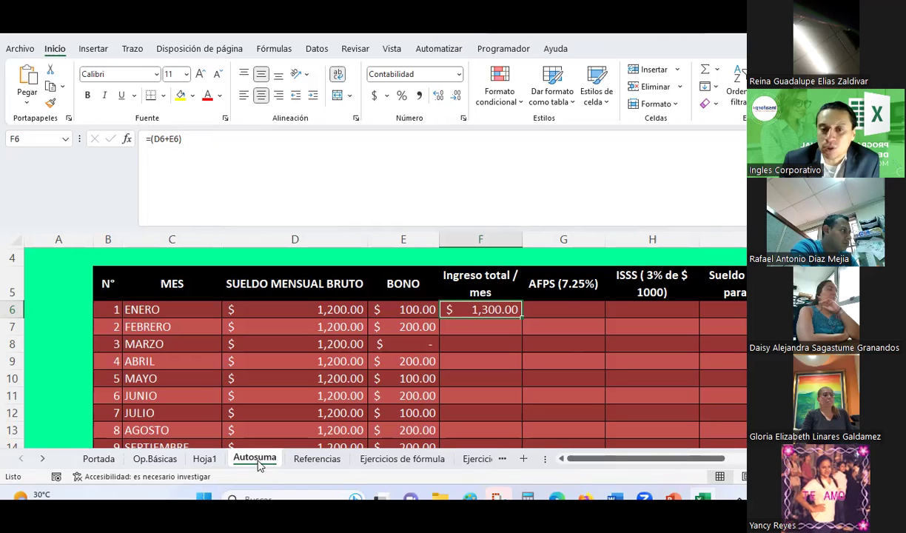
pyautogui.scroll(-2, 329, 376)
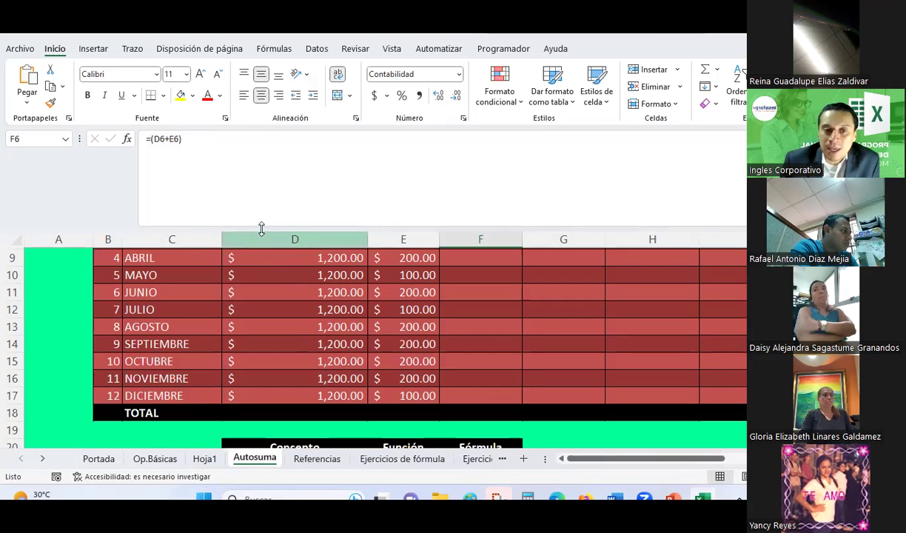
pyautogui.scroll(1, 449, 257)
pyautogui.scroll(1, 449, 256)
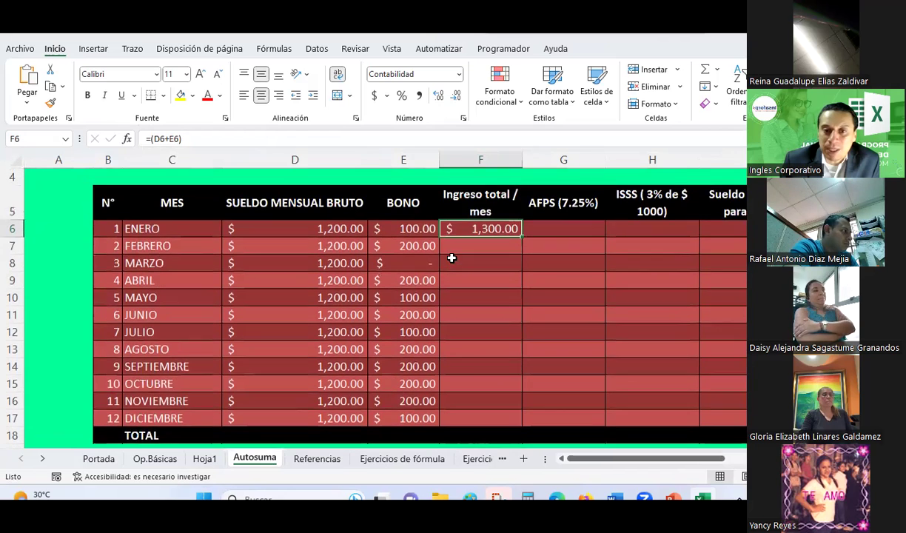
pyautogui.click(500, 244)
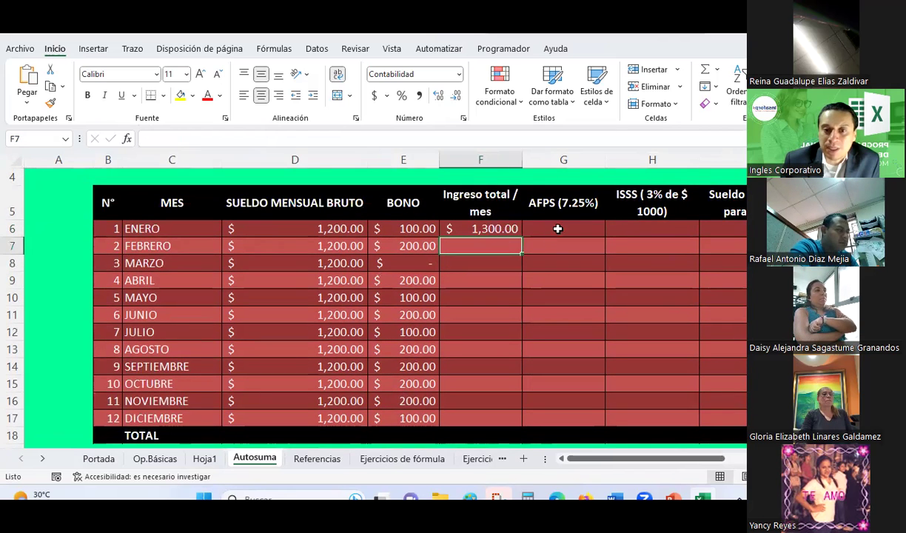
pyautogui.click(473, 229)
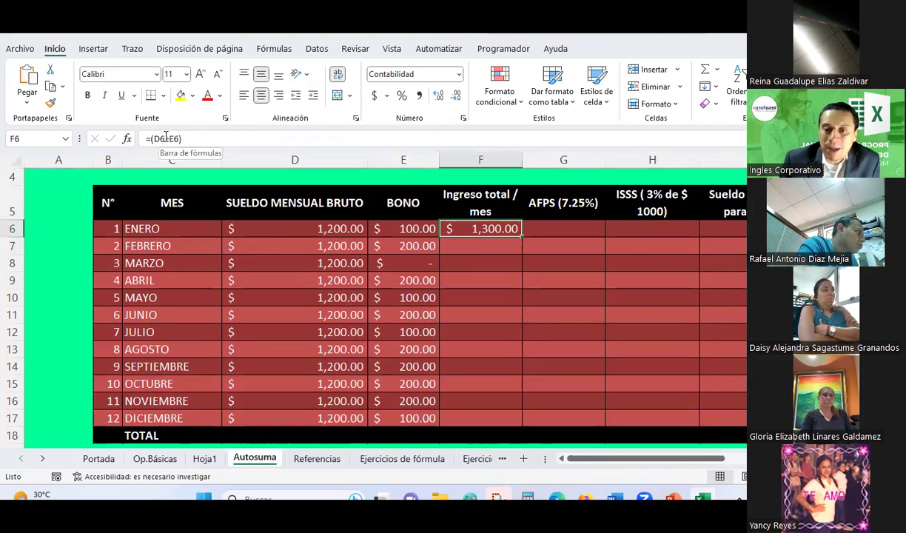
# Browse the Referencias sheet, then move on to the Ejercicios de fórmula sheet.
pyautogui.click(317, 458)
pyautogui.scroll(1, 479, 325)
pyautogui.scroll(-1, 474, 333)
pyautogui.click(403, 459)
pyautogui.scroll(4, 481, 401)
# Browse the Ejercicios de fórmula grades table, selecting several Nota final cells.
pyautogui.scroll(1, 487, 379)
pyautogui.scroll(-1, 487, 380)
pyautogui.moveTo(699, 461); pyautogui.dragTo(627, 461)
pyautogui.scroll(4, 572, 324)
pyautogui.scroll(1, 572, 313)
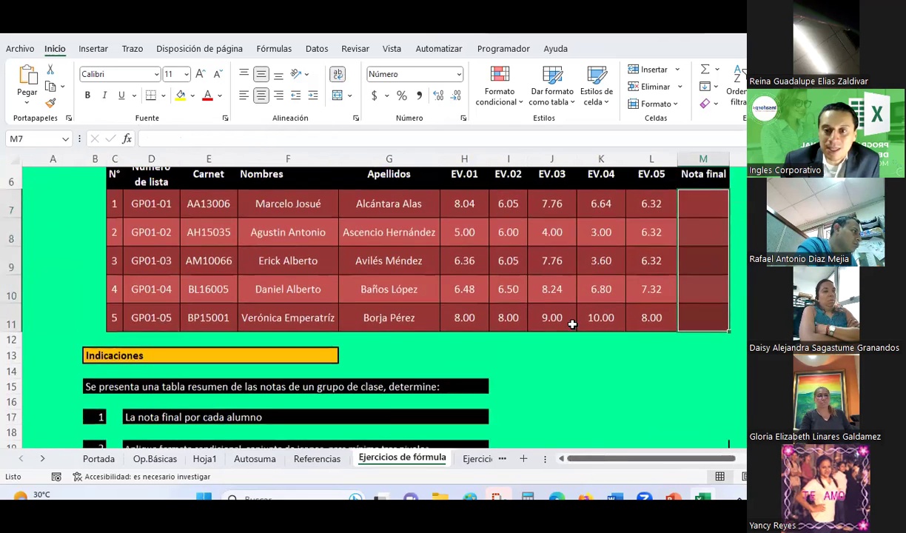
pyautogui.scroll(1, 697, 250)
pyautogui.click(696, 287)
pyautogui.click(698, 343)
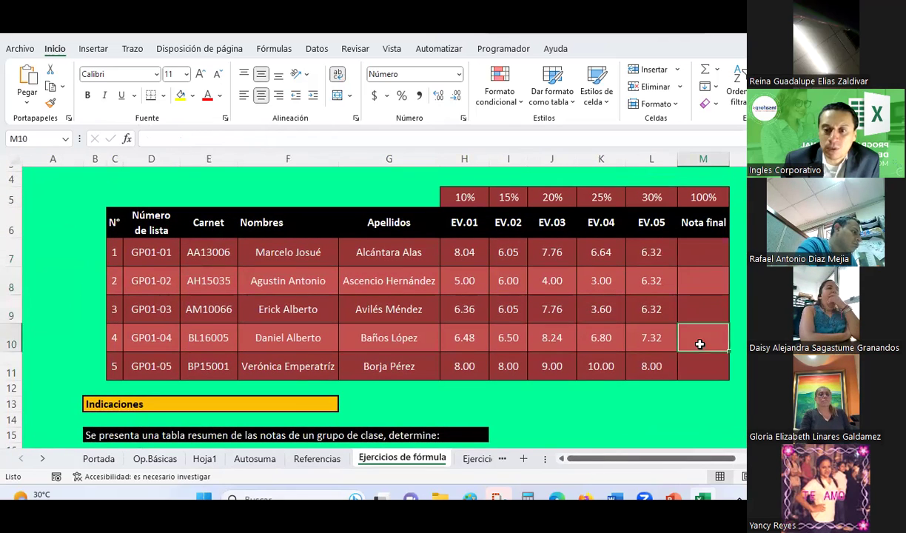
pyautogui.click(705, 380)
pyautogui.click(689, 273)
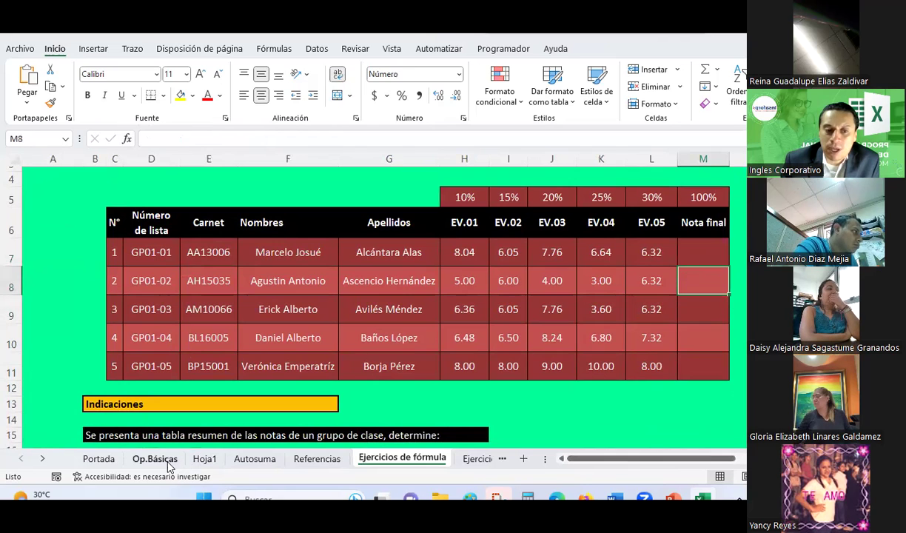
# Pass through Op.Básicas and Hoja1 back to Autosuma and select the SUMA Fórmula cell F21.
pyautogui.click(155, 458)
pyautogui.click(205, 458)
pyautogui.click(272, 461)
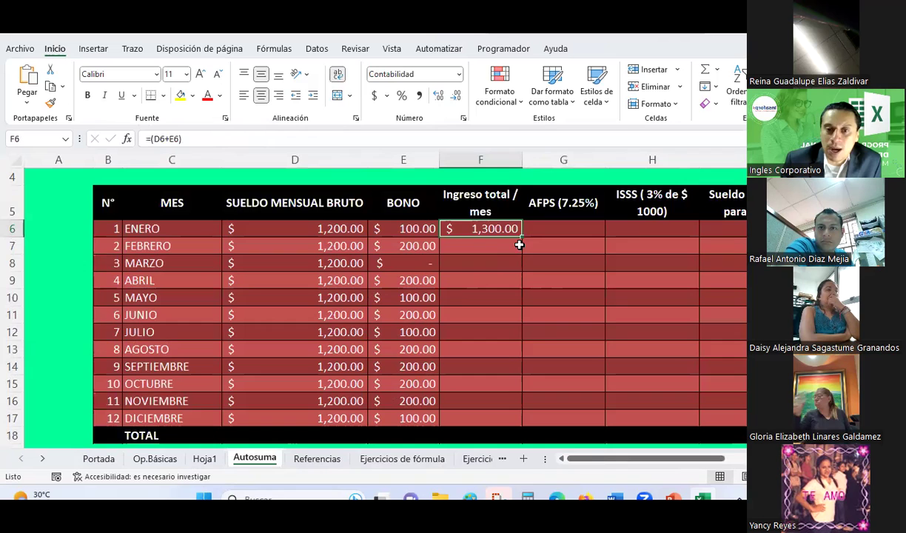
pyautogui.scroll(-2, 519, 242)
pyautogui.scroll(1, 519, 242)
pyautogui.scroll(-1, 481, 305)
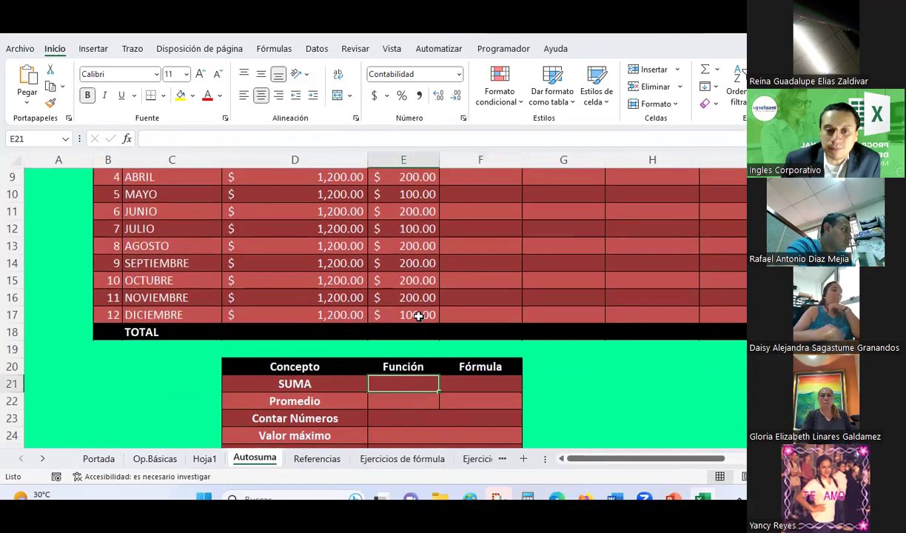
pyautogui.scroll(2, 419, 313)
pyautogui.scroll(-2, 511, 348)
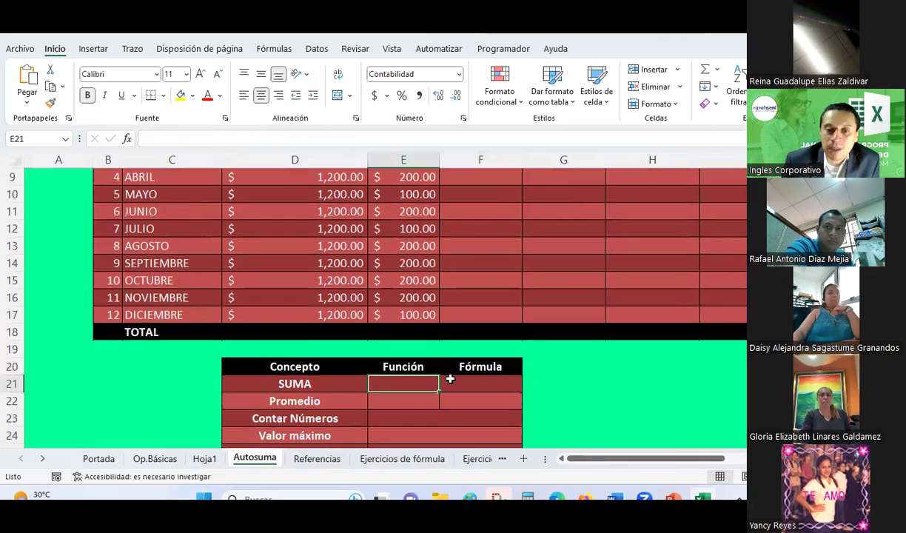
pyautogui.click(493, 381)
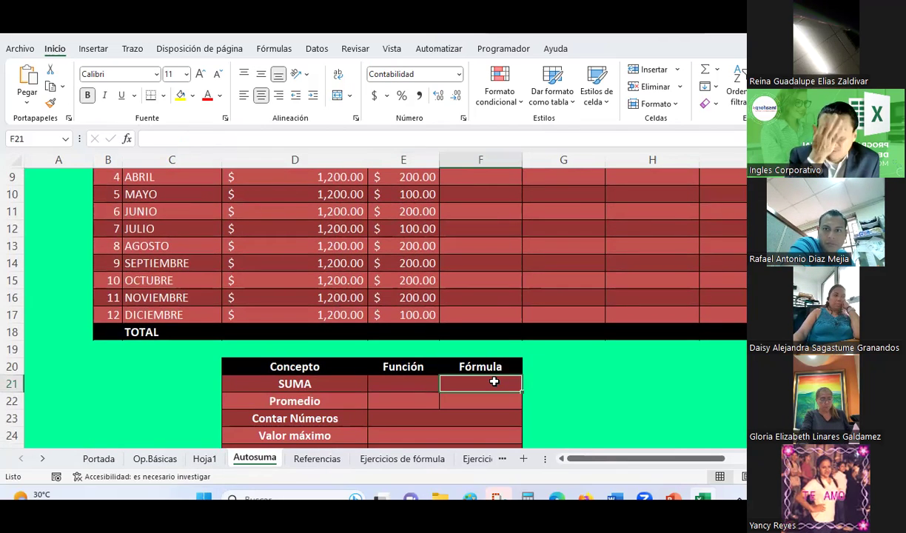
pyautogui.scroll(3, 492, 379)
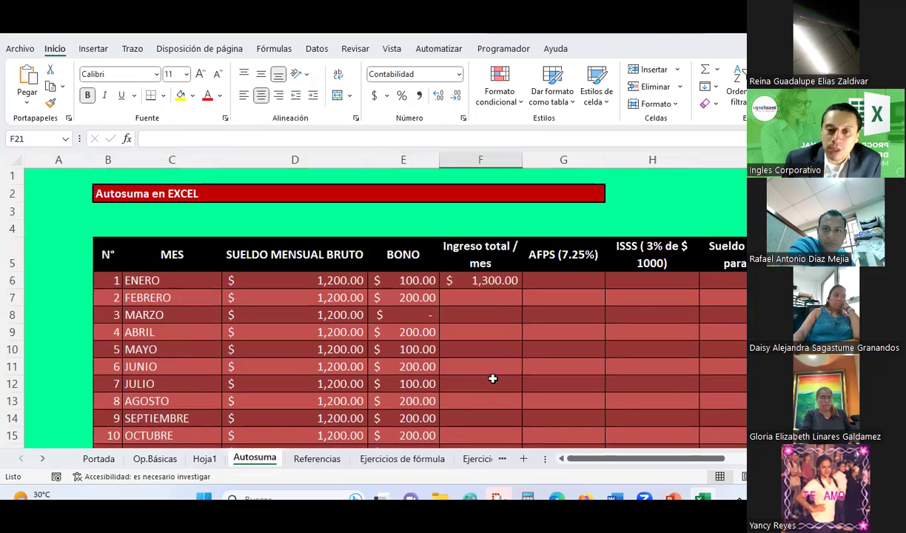
# Copy F6's income formula and paste it as formulas into F7:F17.
pyautogui.click(498, 280)
pyautogui.hotkey('ctrl', 'c')
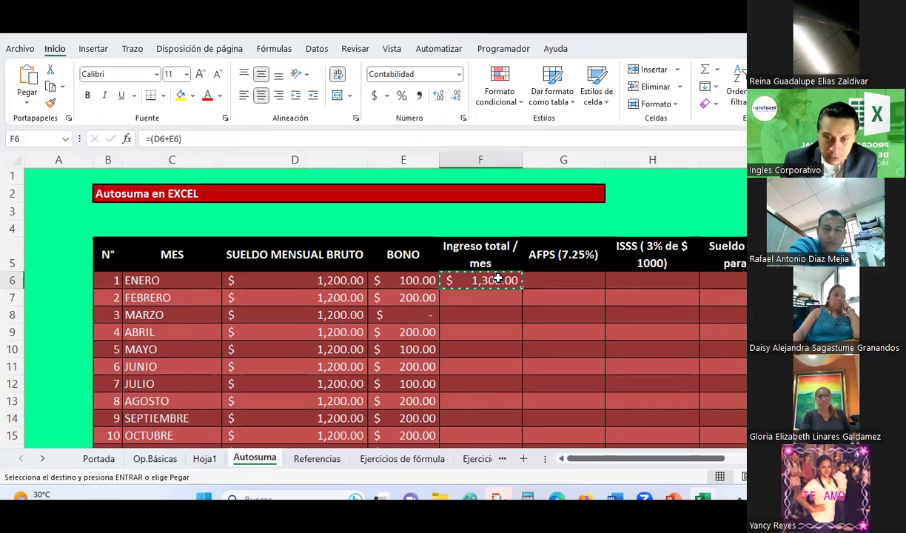
pyautogui.moveTo(485, 290)
pyautogui.mouseDown()
pyautogui.moveTo(482, 460)
pyautogui.moveTo(469, 433)
pyautogui.mouseUp()
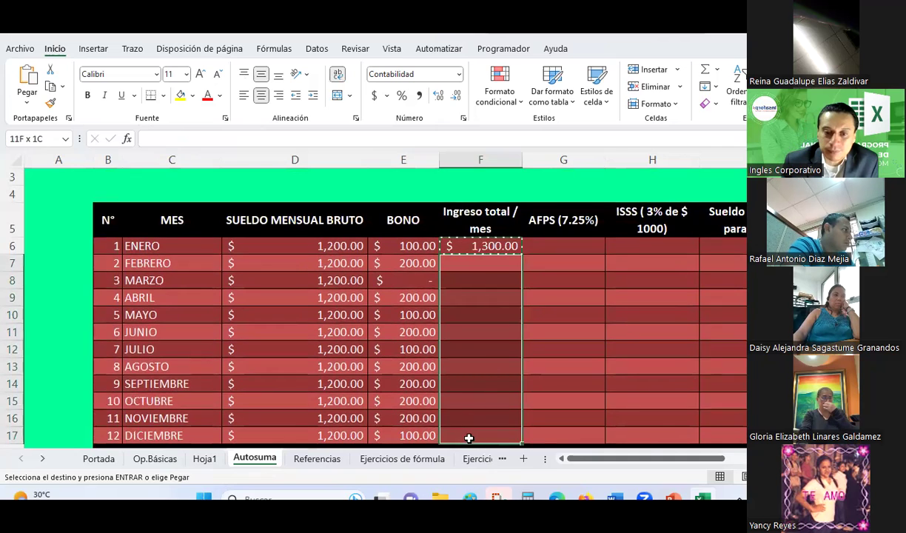
pyautogui.rightClick(469, 433)
pyautogui.click(544, 107)
# AutoSum F6:F17 into the SUMA Función cell E21 and widen column E to show it.
pyautogui.scroll(-3, 390, 297)
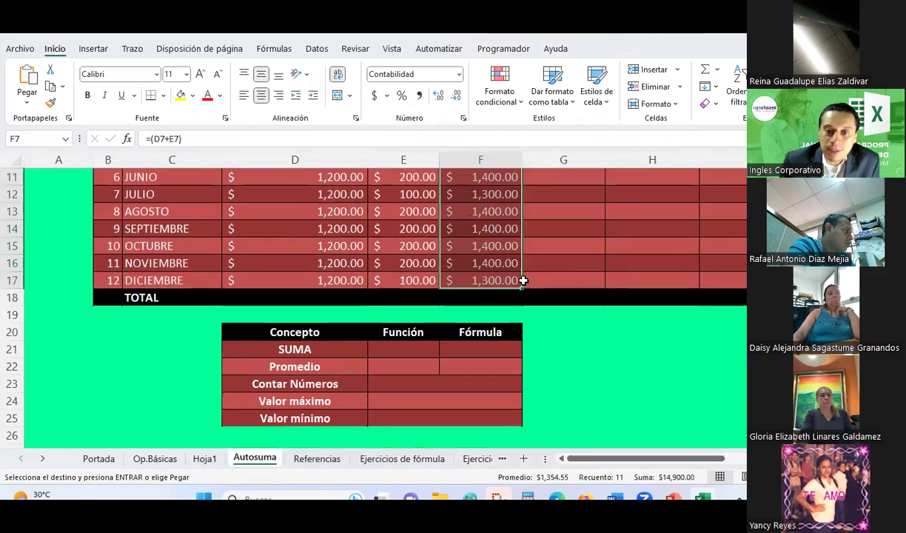
pyautogui.scroll(-1, 389, 298)
pyautogui.click(390, 297)
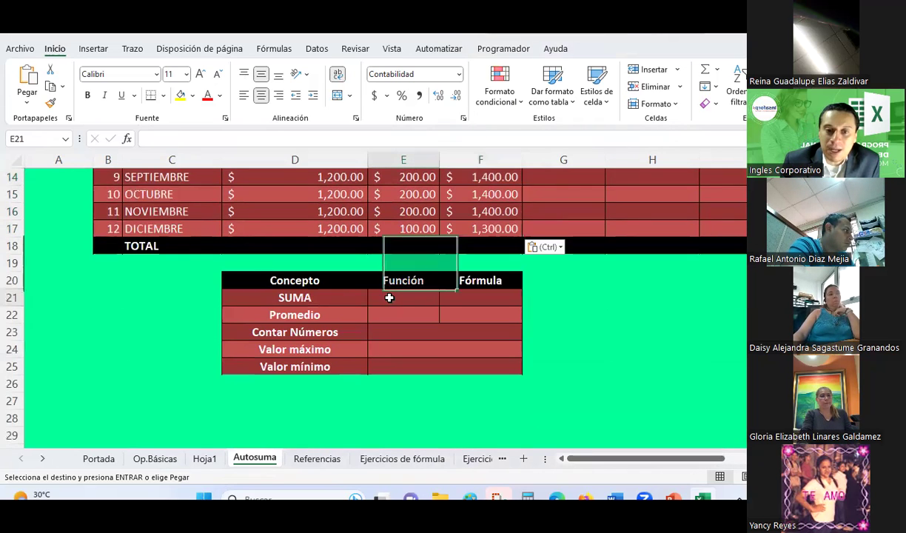
pyautogui.click(702, 69)
pyautogui.scroll(2, 524, 259)
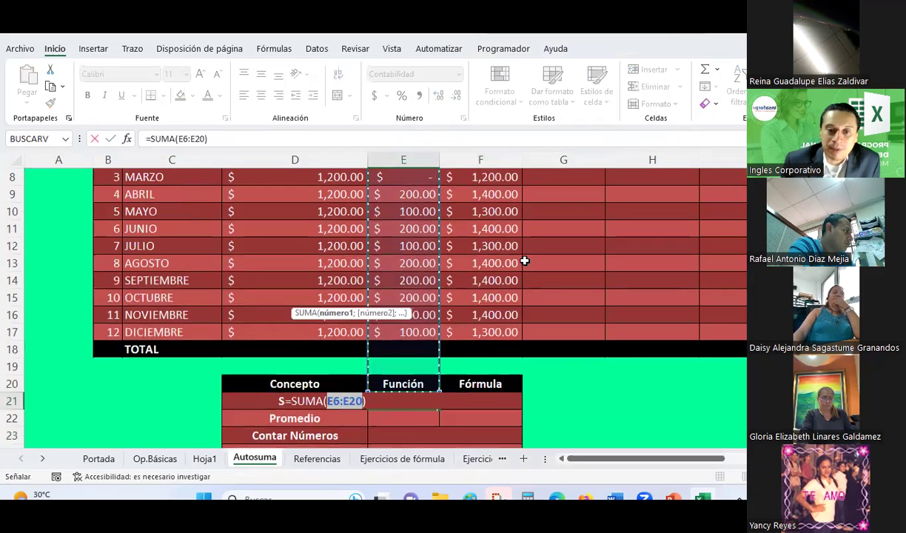
pyautogui.moveTo(437, 370); pyautogui.dragTo(498, 316)
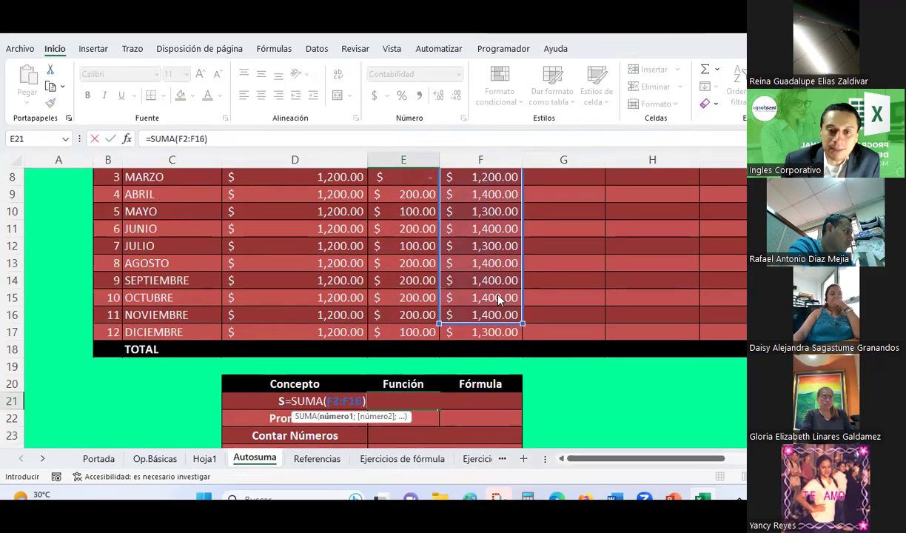
pyautogui.scroll(3, 498, 317)
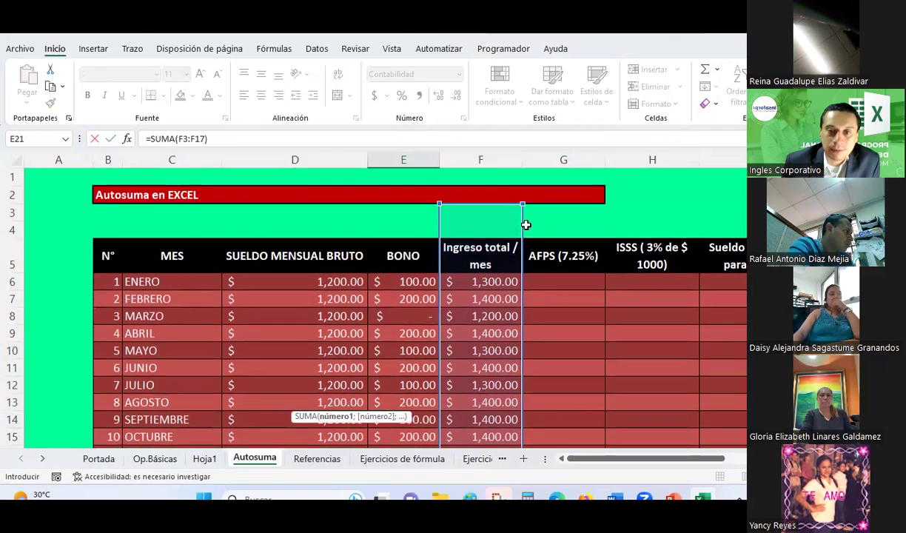
pyautogui.moveTo(521, 205); pyautogui.dragTo(517, 278)
pyautogui.press('Return')
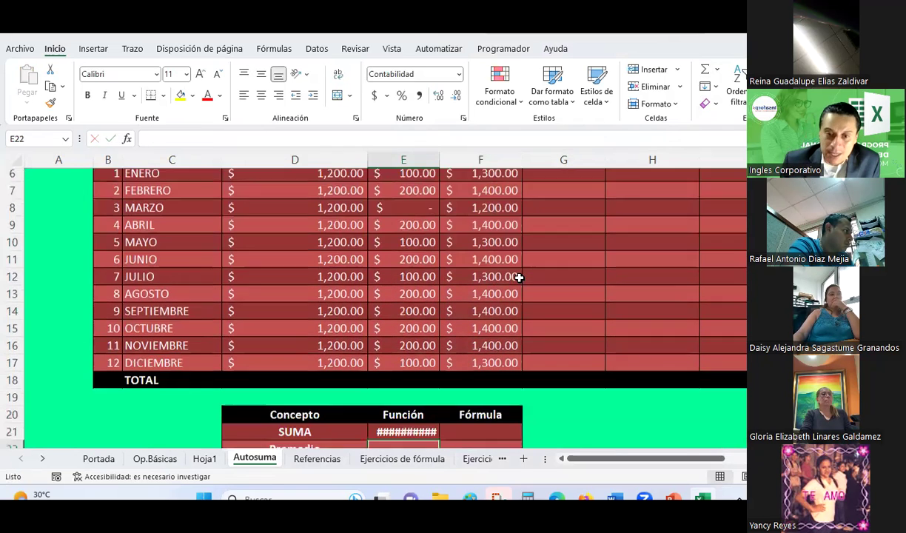
pyautogui.doubleClick(437, 160)
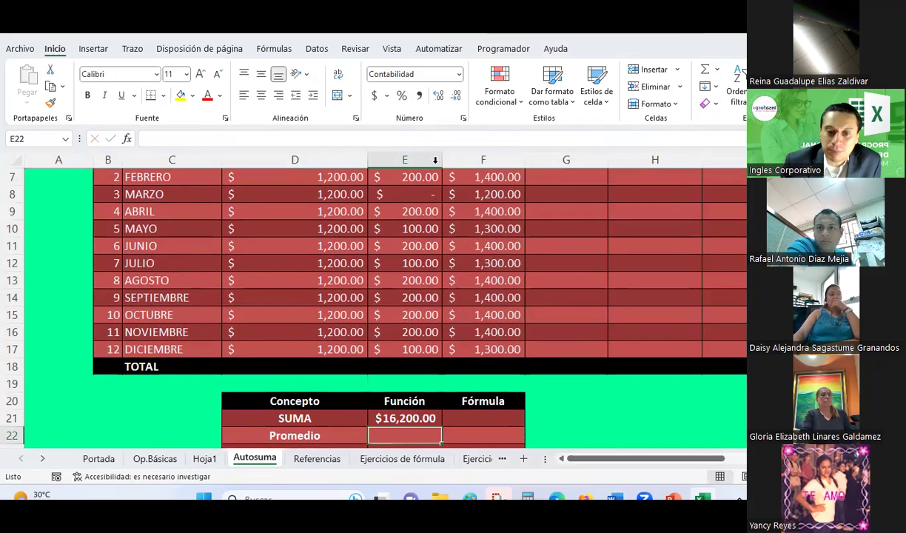
# AutoSum the monthly incomes into the TOTAL cell F18, giving $16,200.00.
pyautogui.click(454, 364)
pyautogui.click(702, 70)
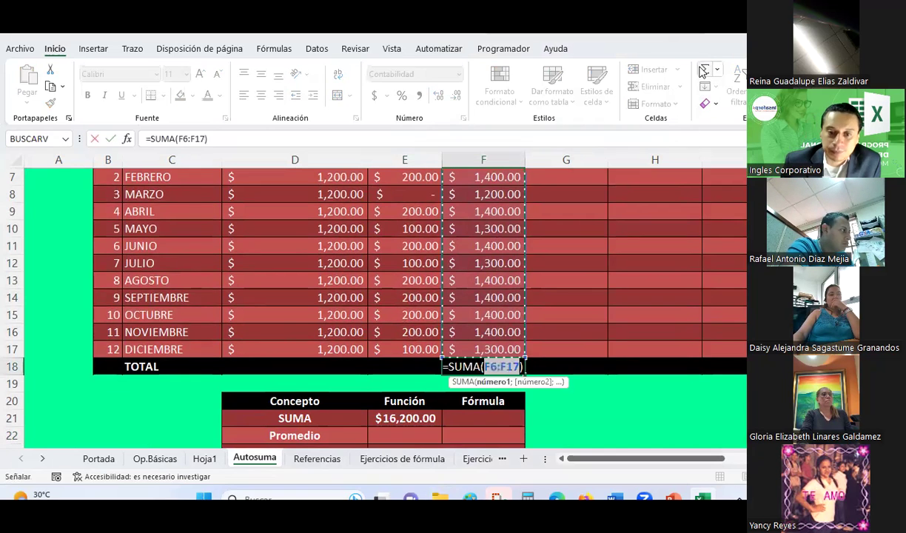
pyautogui.click(702, 70)
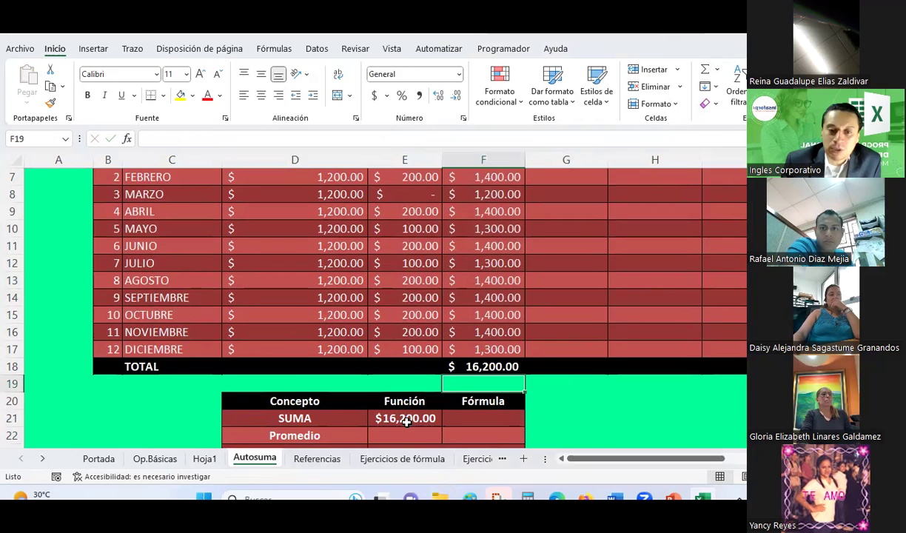
pyautogui.click(386, 406)
pyautogui.click(470, 410)
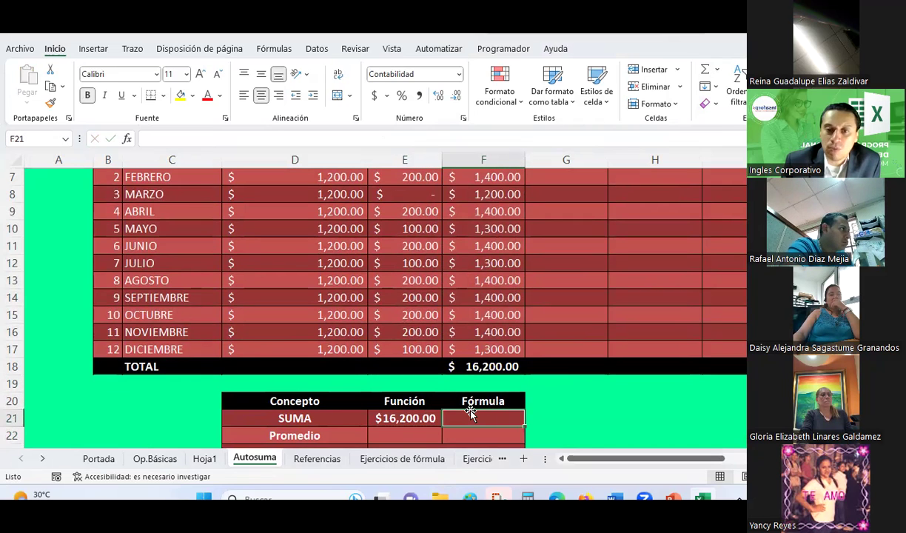
# Enter =F6+F7+…+F17 in F21, adding each month's income cell individually for $16,200.00.
pyautogui.write('=')
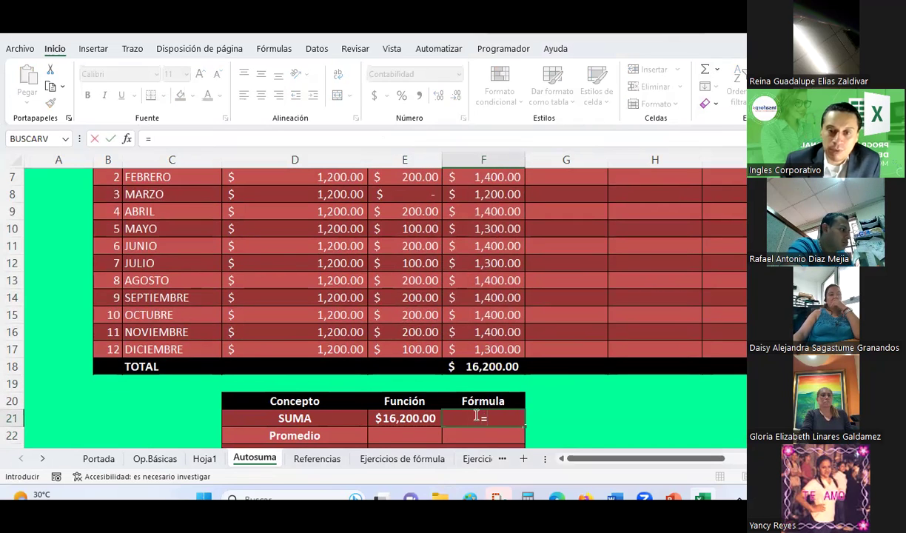
pyautogui.scroll(2, 516, 343)
pyautogui.click(490, 281)
pyautogui.write('+')
pyautogui.click(503, 301)
pyautogui.write('+')
pyautogui.click(503, 319)
pyautogui.write('+')
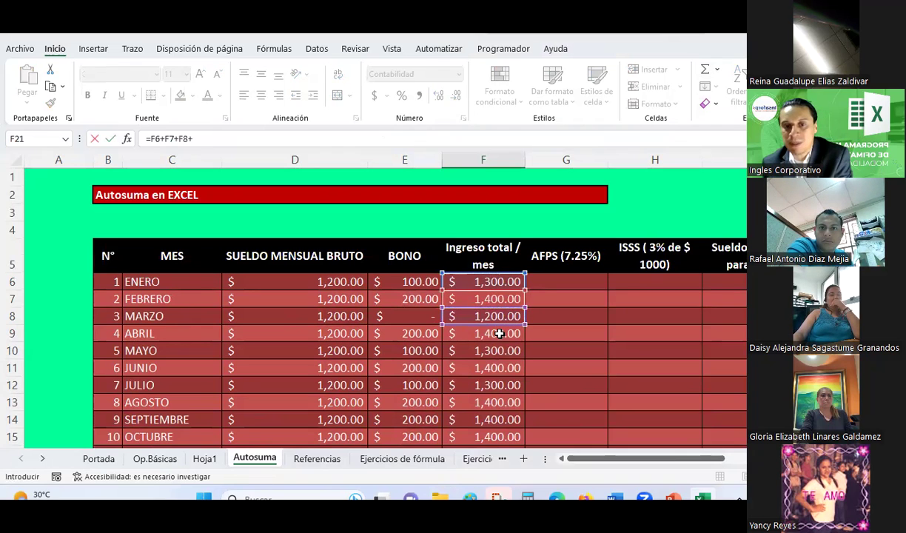
pyautogui.click(504, 334)
pyautogui.write('+')
pyautogui.click(503, 353)
pyautogui.write('+')
pyautogui.click(494, 367)
pyautogui.write('+')
pyautogui.click(494, 385)
pyautogui.write('+')
pyautogui.click(495, 405)
pyautogui.write('+')
pyautogui.click(491, 419)
pyautogui.write('+')
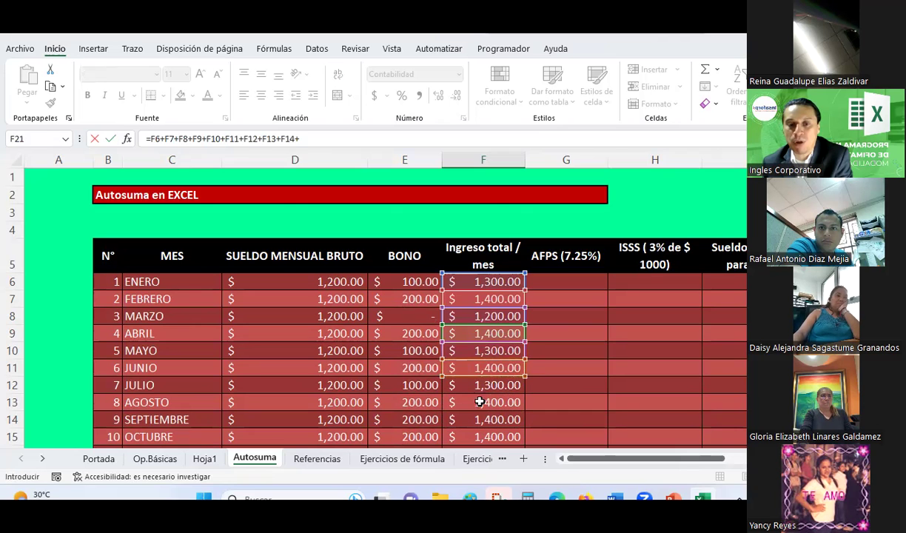
pyautogui.write('+')
pyautogui.scroll(-1, 479, 396)
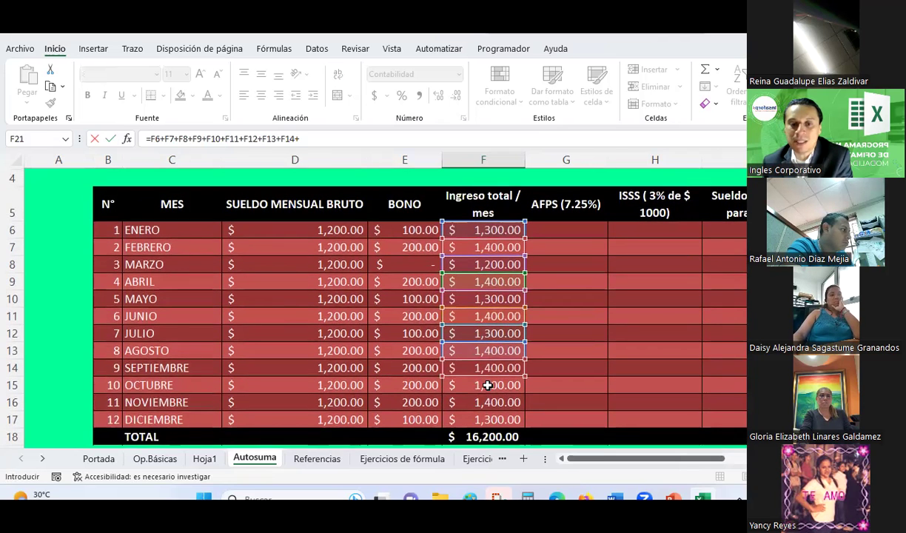
pyautogui.click(487, 386)
pyautogui.write('+')
pyautogui.click(487, 401)
pyautogui.write('+')
pyautogui.click(489, 420)
pyautogui.write('+')
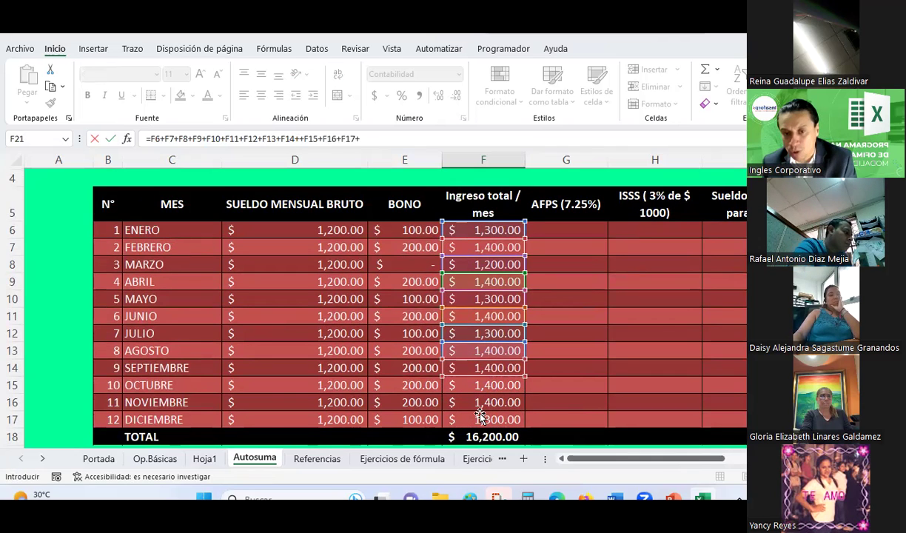
pyautogui.press('BackSpace')
pyautogui.press('Return')
pyautogui.scroll(2, 480, 415)
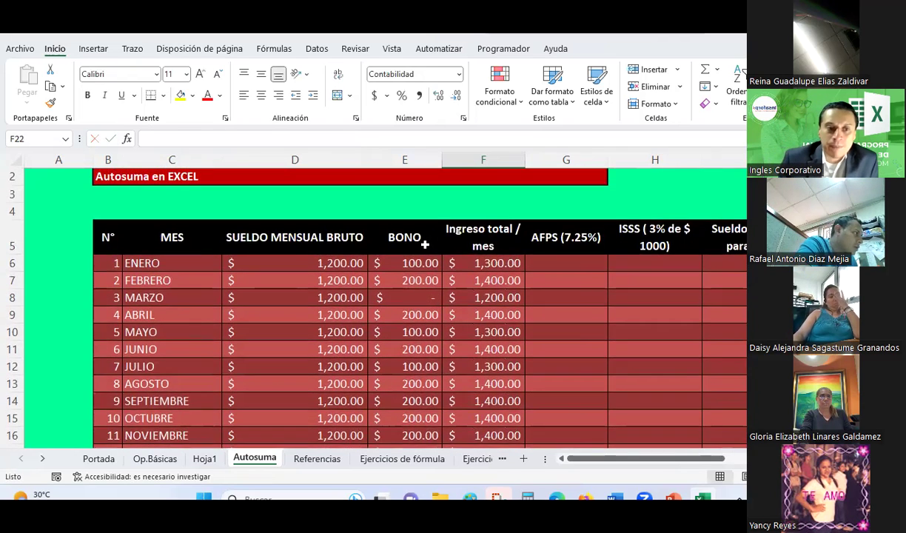
pyautogui.click(482, 263)
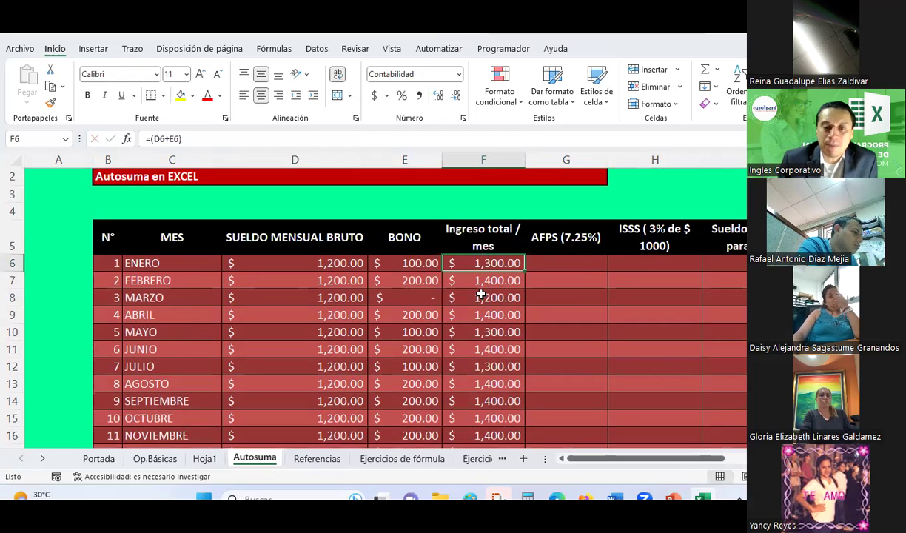
pyautogui.press('Down')
pyautogui.press('Down')
pyautogui.press('Down')
pyautogui.press('Down')
pyautogui.scroll(-3, 477, 340)
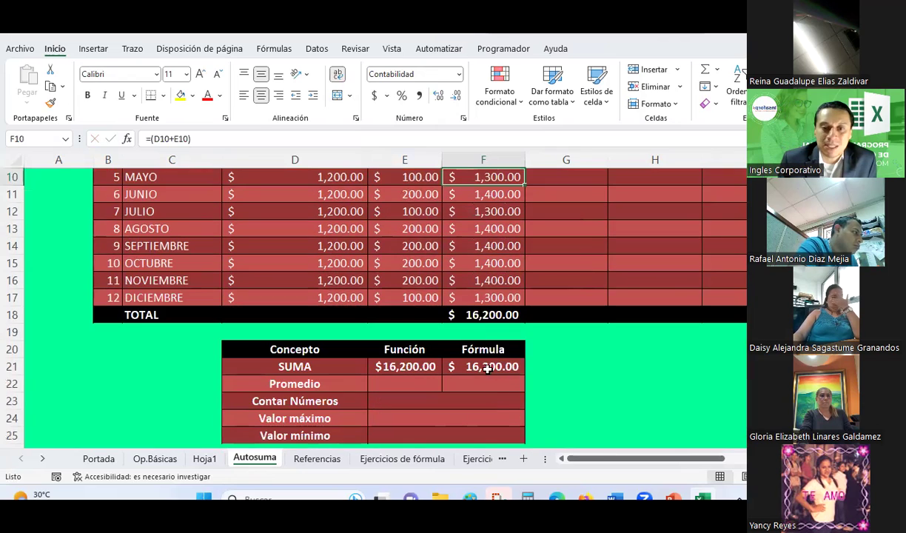
pyautogui.click(490, 368)
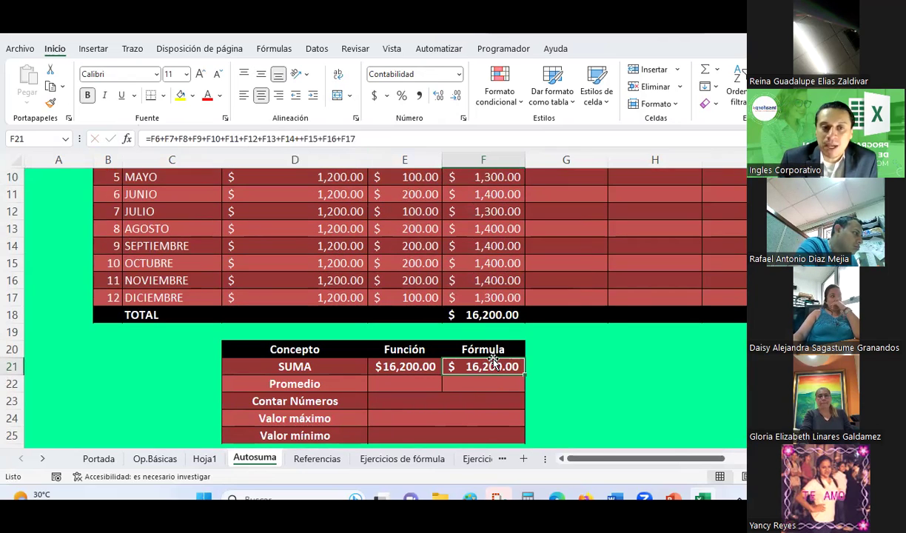
pyautogui.scroll(2, 515, 318)
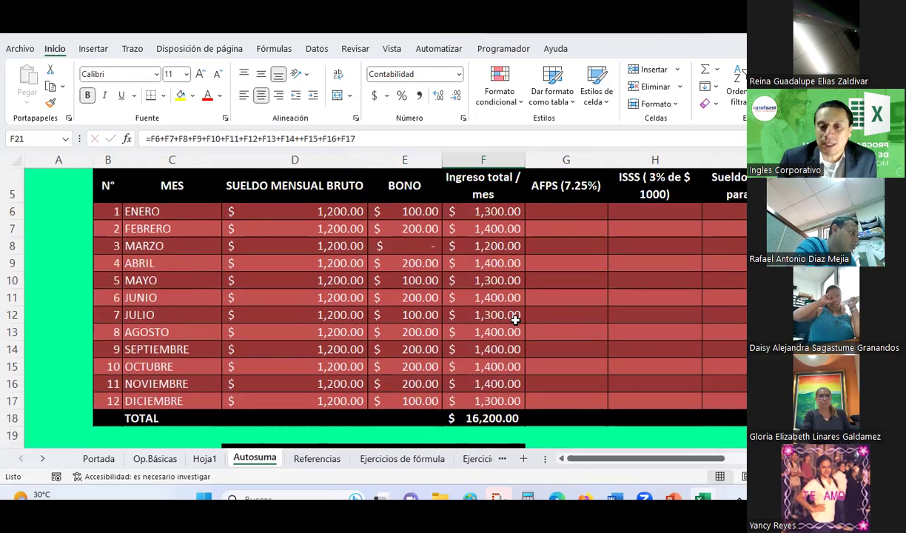
pyautogui.scroll(-2, 516, 318)
pyautogui.scroll(2, 485, 180)
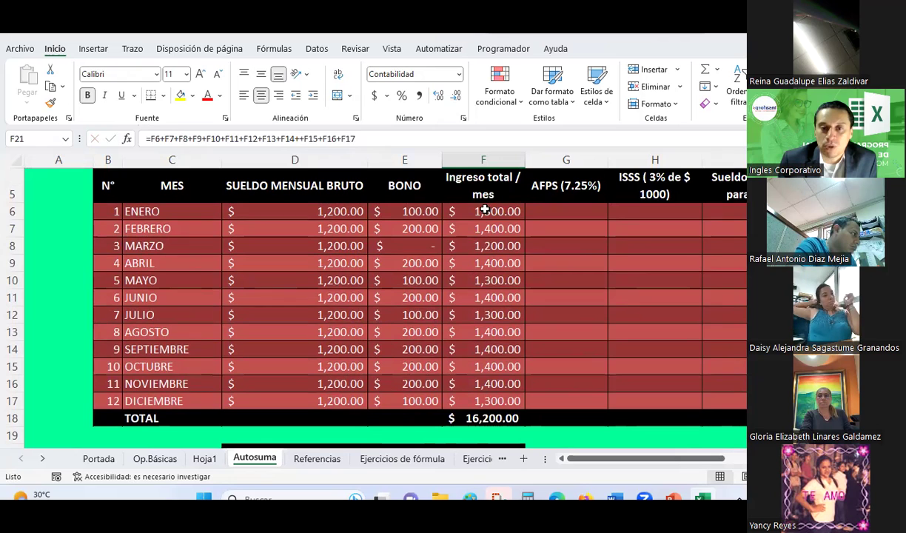
pyautogui.click(482, 207)
pyautogui.click(471, 247)
pyautogui.click(472, 281)
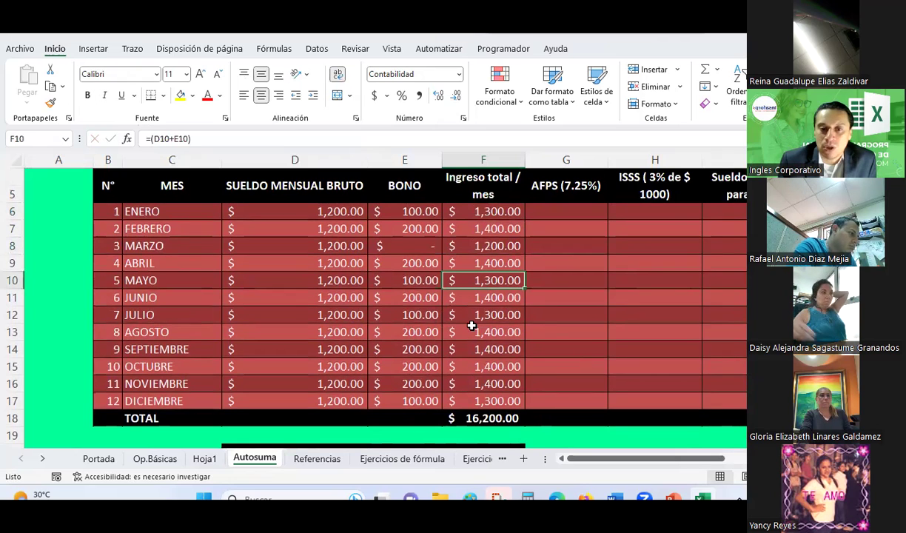
pyautogui.click(474, 315)
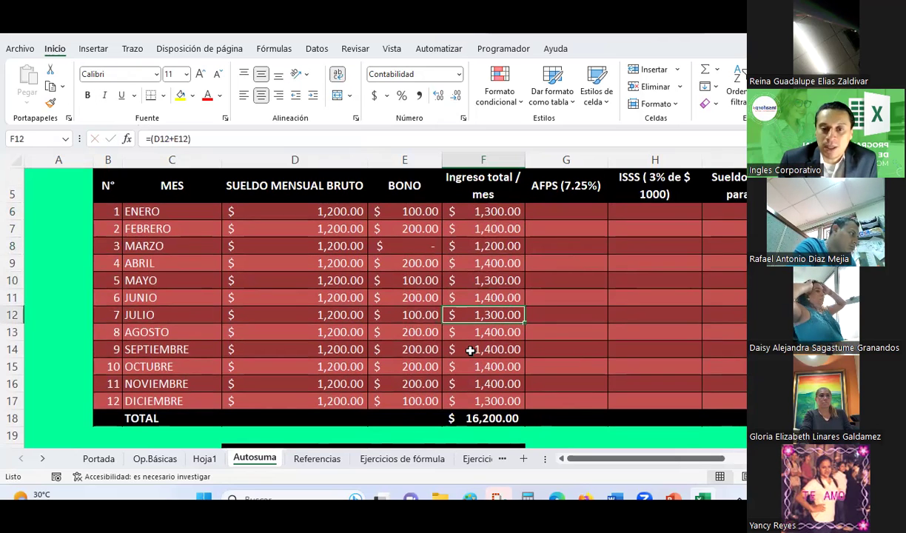
pyautogui.click(469, 349)
pyautogui.click(469, 383)
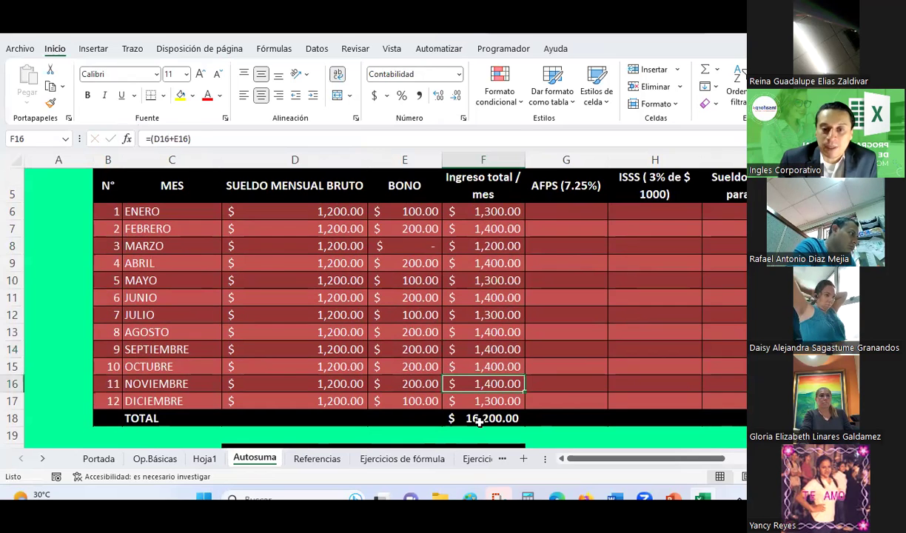
pyautogui.click(479, 420)
pyautogui.scroll(-3, 474, 392)
pyautogui.click(482, 314)
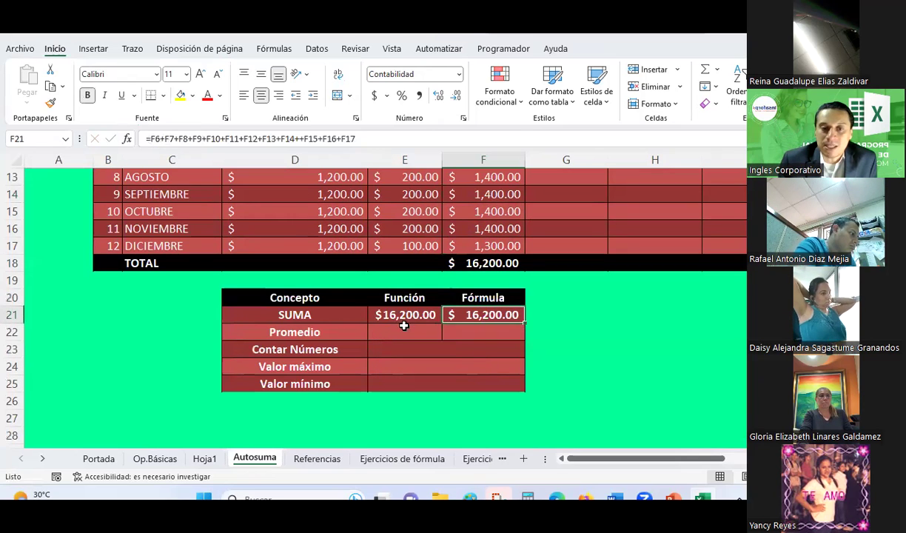
pyautogui.click(377, 332)
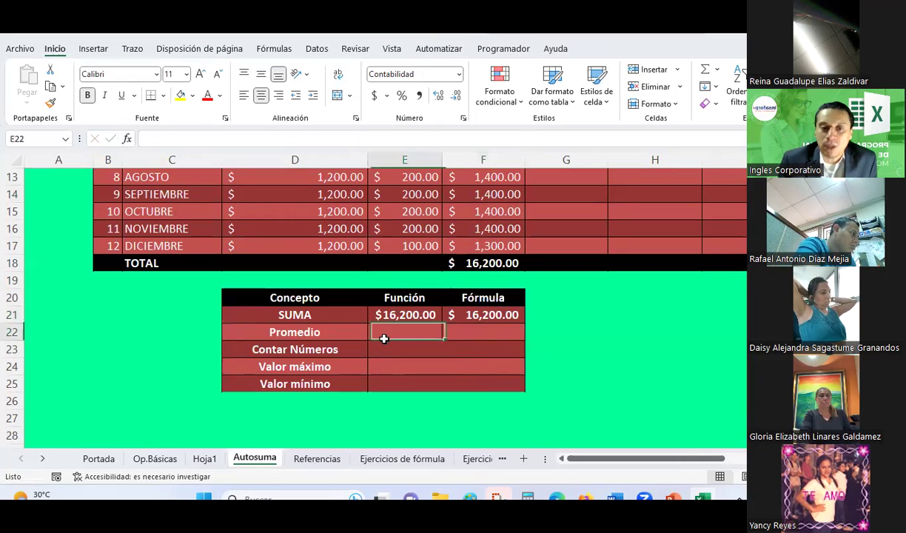
pyautogui.click(519, 331)
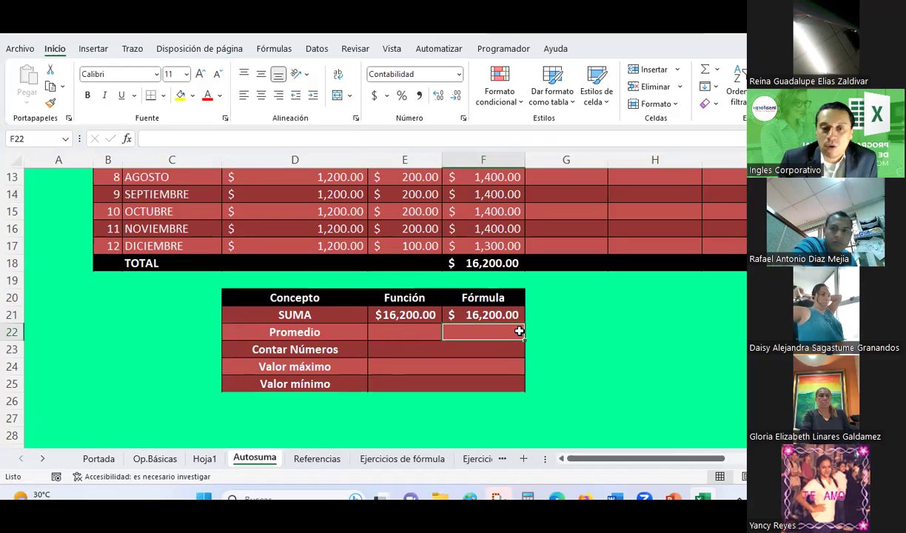
pyautogui.click(417, 351)
pyautogui.click(410, 370)
pyautogui.click(405, 379)
pyautogui.scroll(1, 404, 372)
pyautogui.scroll(3, 405, 372)
pyautogui.scroll(-5, 405, 372)
pyautogui.scroll(2, 404, 372)
pyautogui.scroll(-1, 404, 372)
pyautogui.scroll(3, 405, 372)
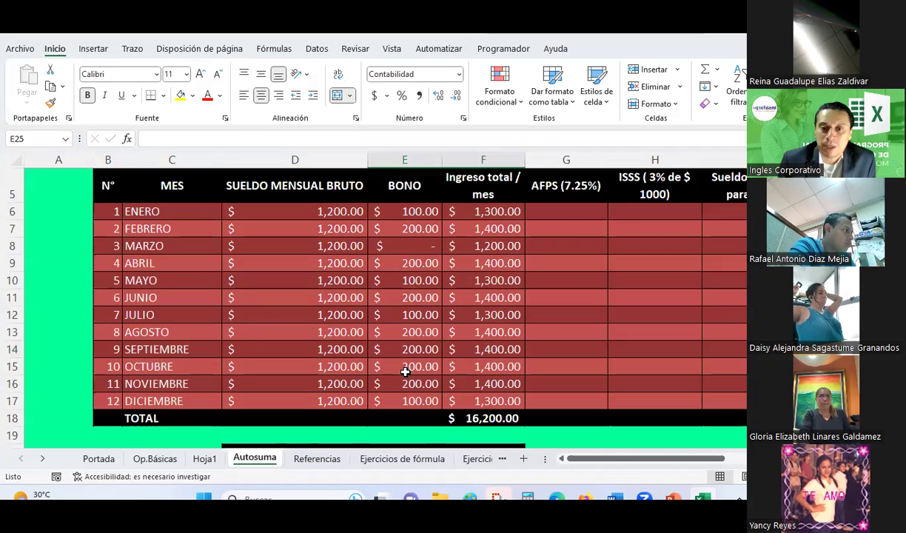
pyautogui.click(566, 211)
pyautogui.click(699, 211)
pyautogui.press('Down')
pyautogui.press('Down')
pyautogui.press('Down')
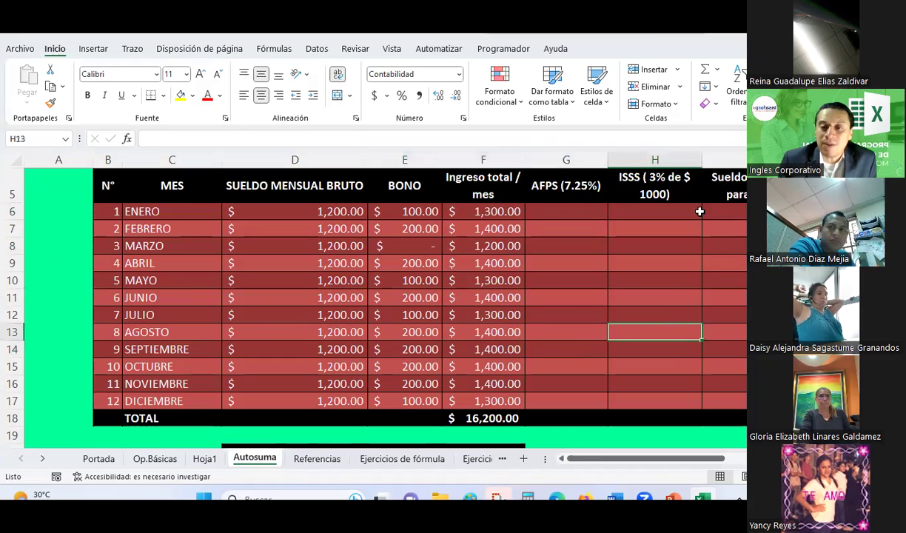
pyautogui.scroll(2, 737, 287)
# Enter the net salary formula =F6-G6-H6 in I6 for January.
pyautogui.click(735, 285)
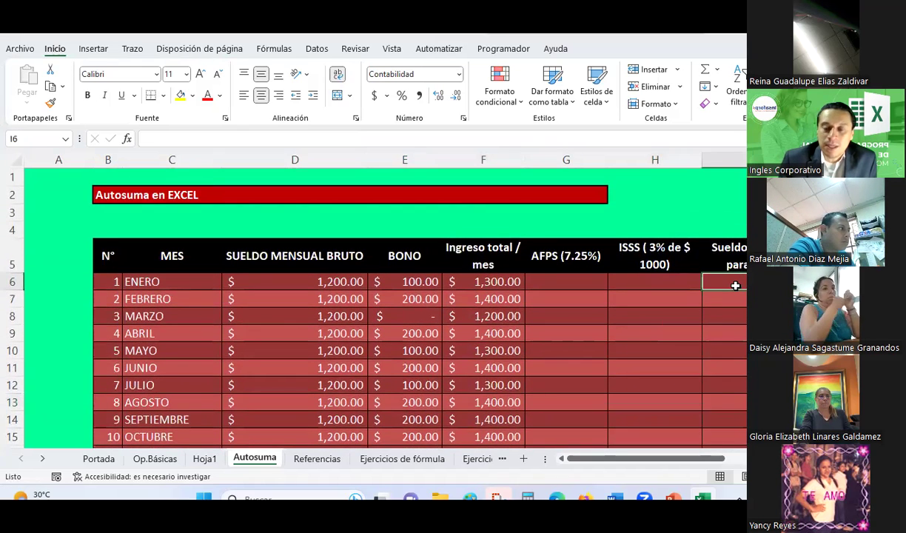
pyautogui.write('=(')
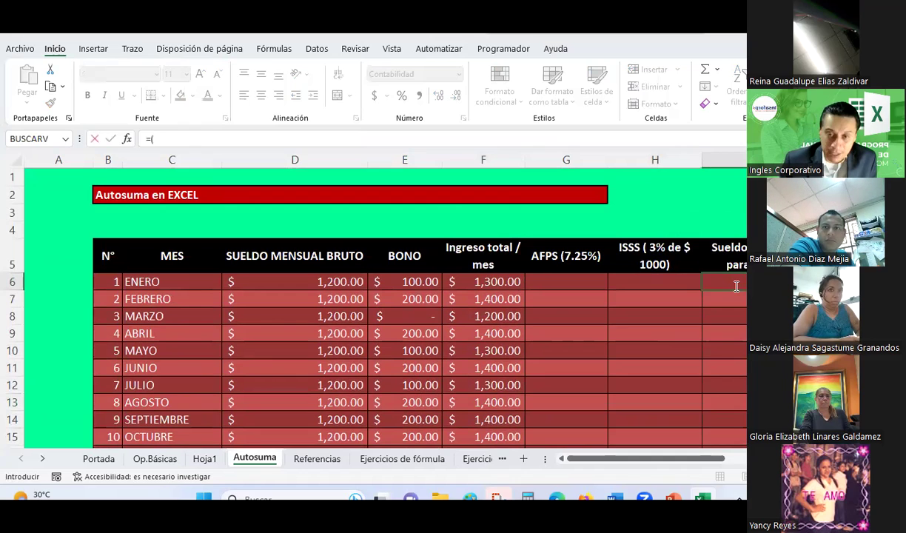
pyautogui.click(503, 280)
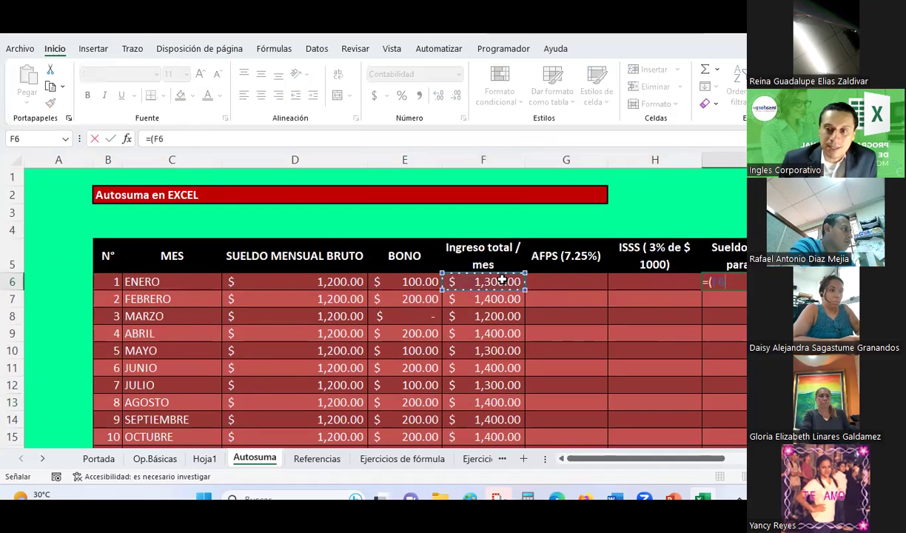
pyautogui.write('-')
pyautogui.click(557, 275)
pyautogui.write('-')
pyautogui.click(626, 283)
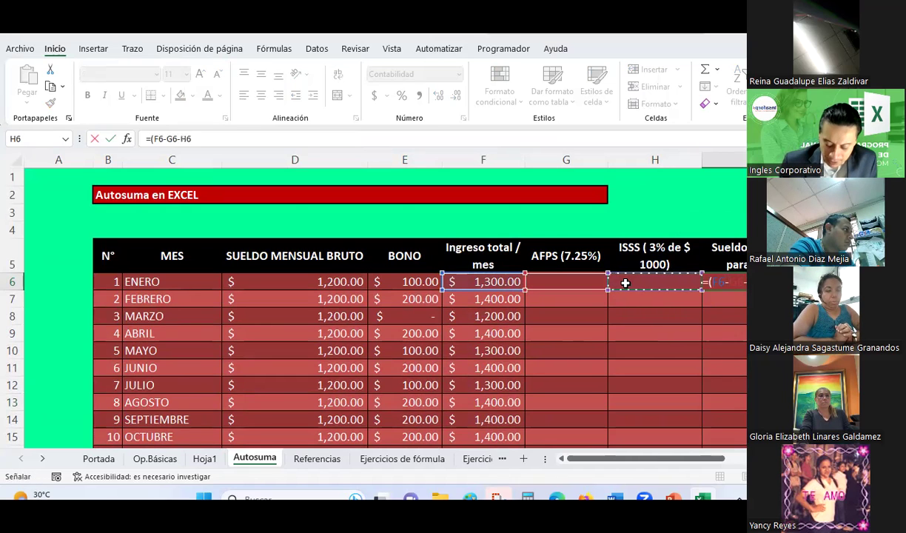
pyautogui.press('Return')
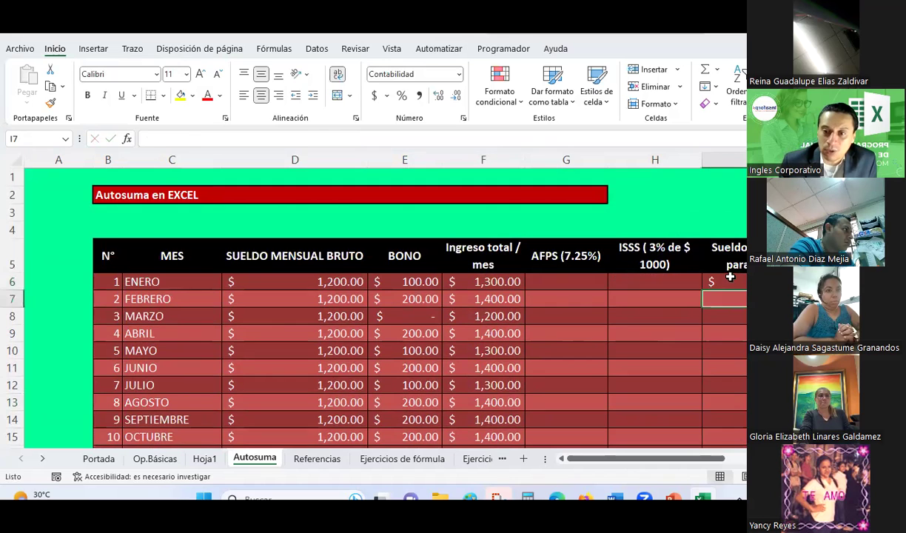
# Copy I6's net salary formula into I7:I17 for February through December.
pyautogui.click(730, 278)
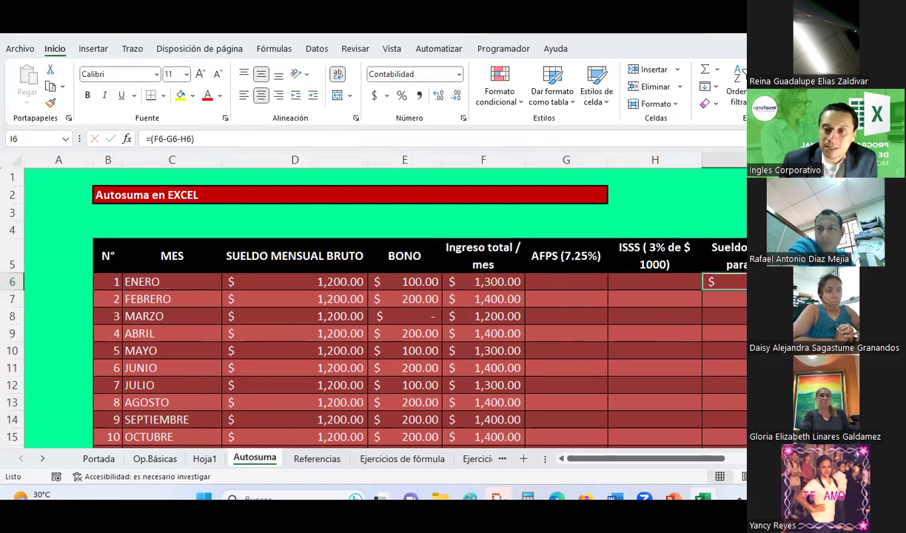
pyautogui.hotkey('ctrl', 'c')
pyautogui.moveTo(728, 301); pyautogui.dragTo(733, 418)
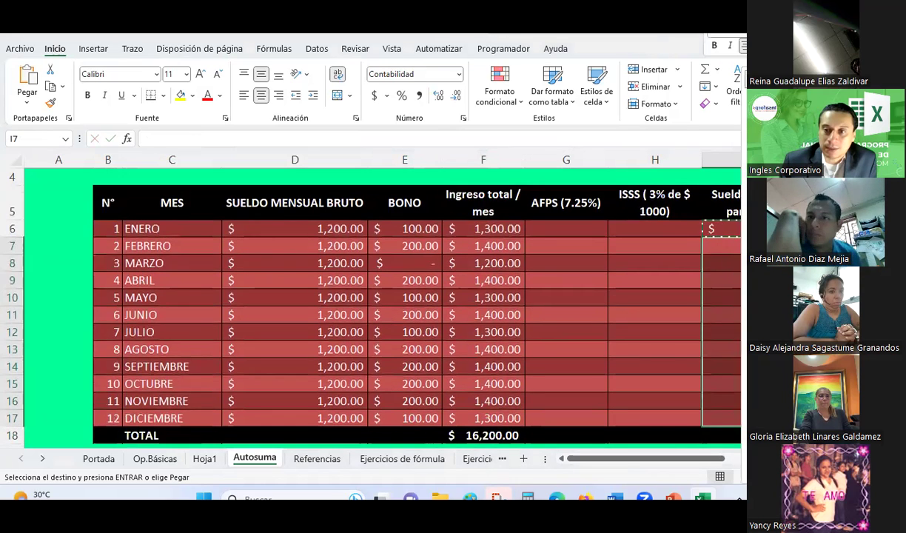
pyautogui.hotkey('ctrl', 'v')
pyautogui.press('Down')
pyautogui.press('Down')
pyautogui.press('Escape')
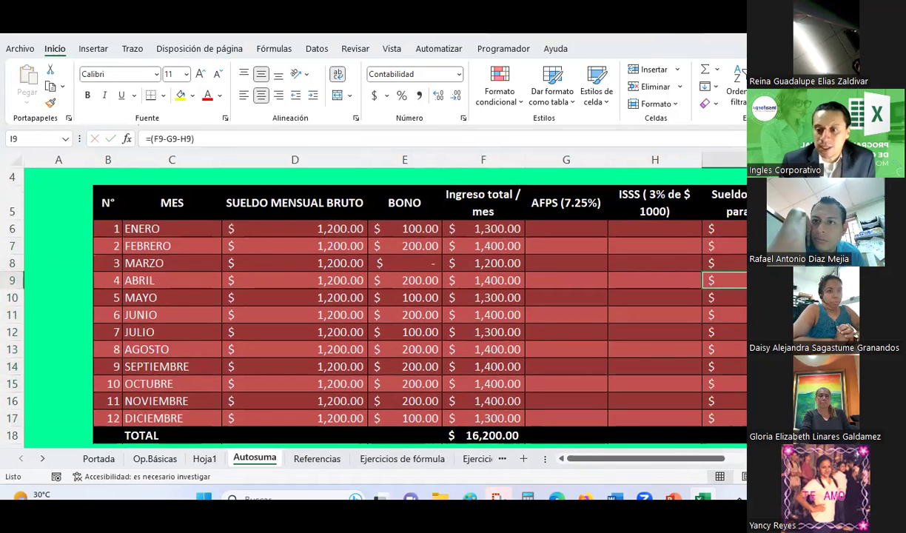
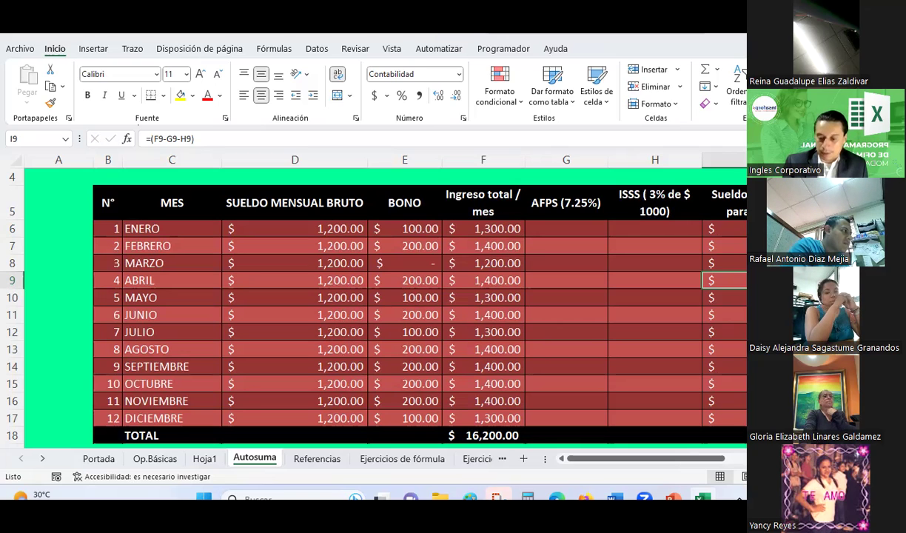
# Leave the Autosuma exercise and switch to the FCO CONTROL ASISTENCIA attendance sheet in the browser.
pyautogui.click(588, 298)
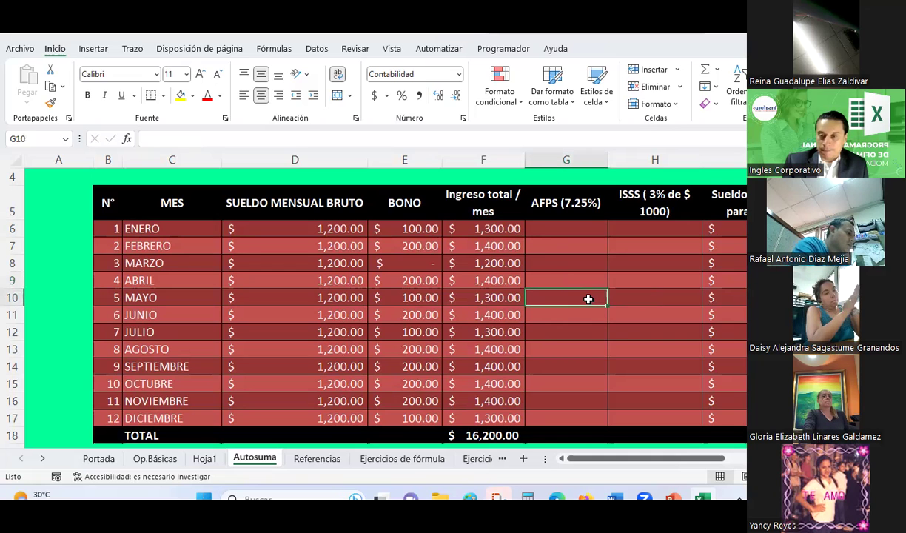
pyautogui.scroll(-1, 578, 299)
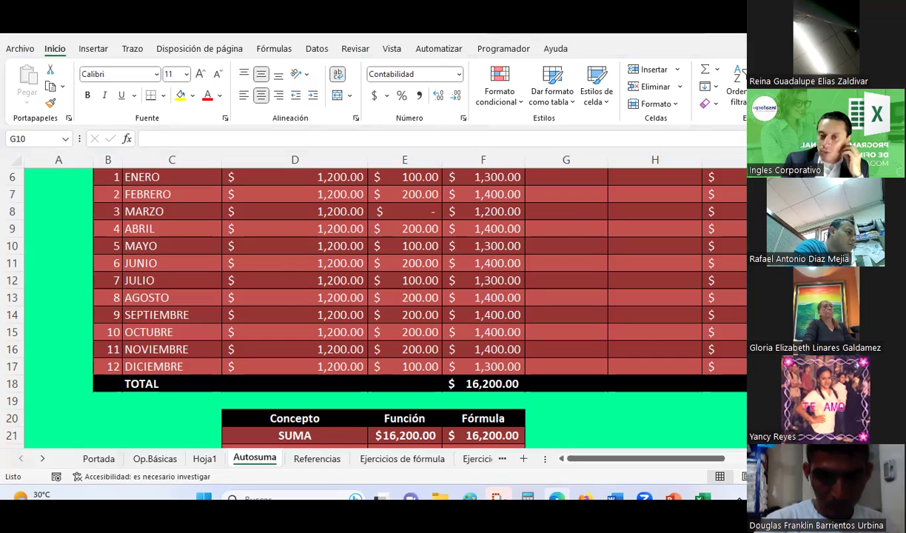
pyautogui.scroll(2, 570, 255)
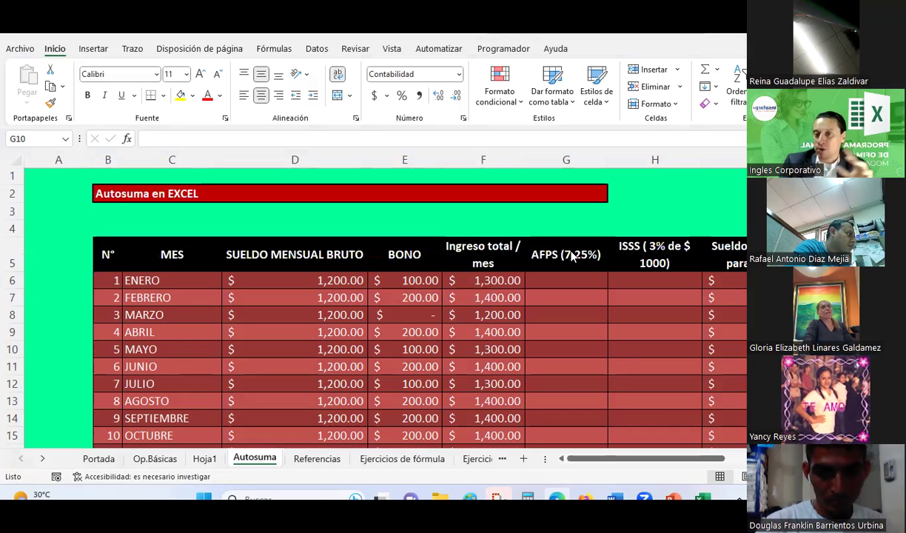
pyautogui.scroll(-3, 570, 255)
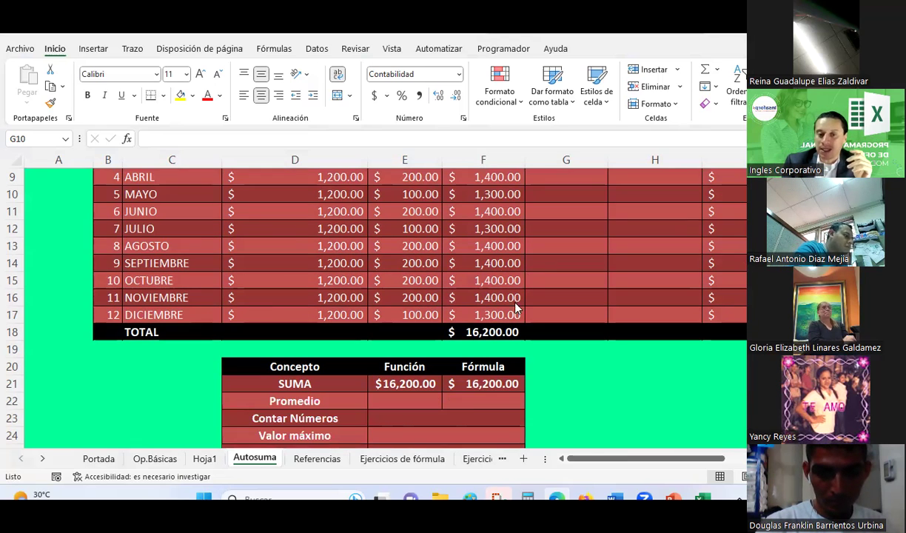
pyautogui.click(486, 400)
pyautogui.click(416, 400)
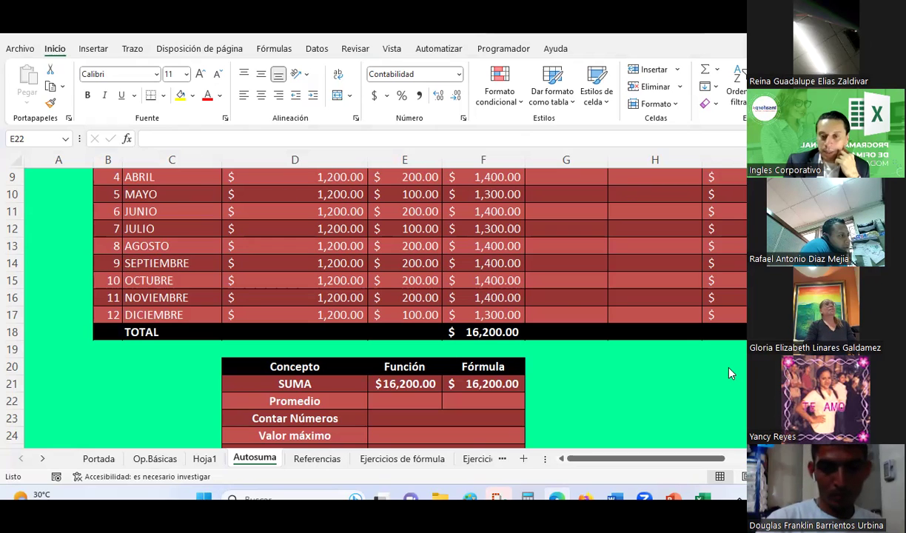
pyautogui.click(694, 362)
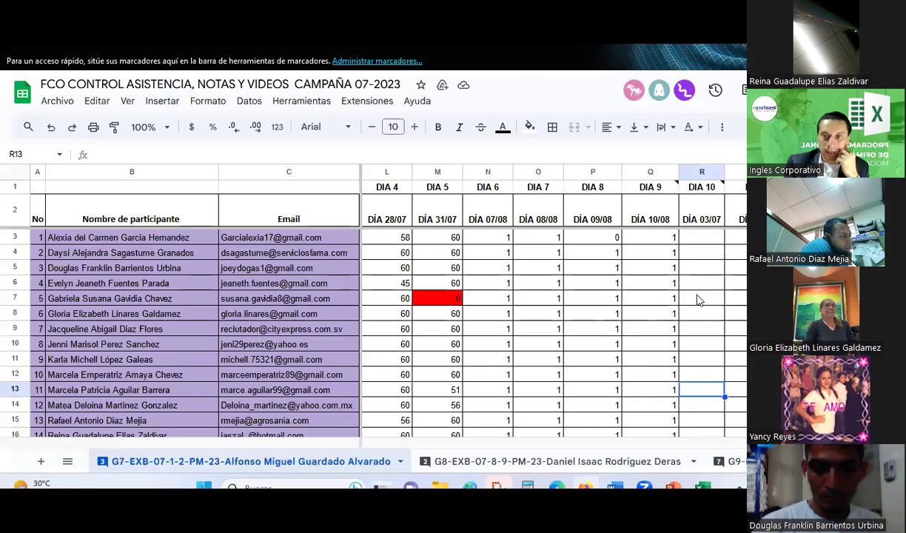
# Copy the DÍA 10/08 heading into R2 and change its date to DÍA 11/08.
pyautogui.click(666, 221)
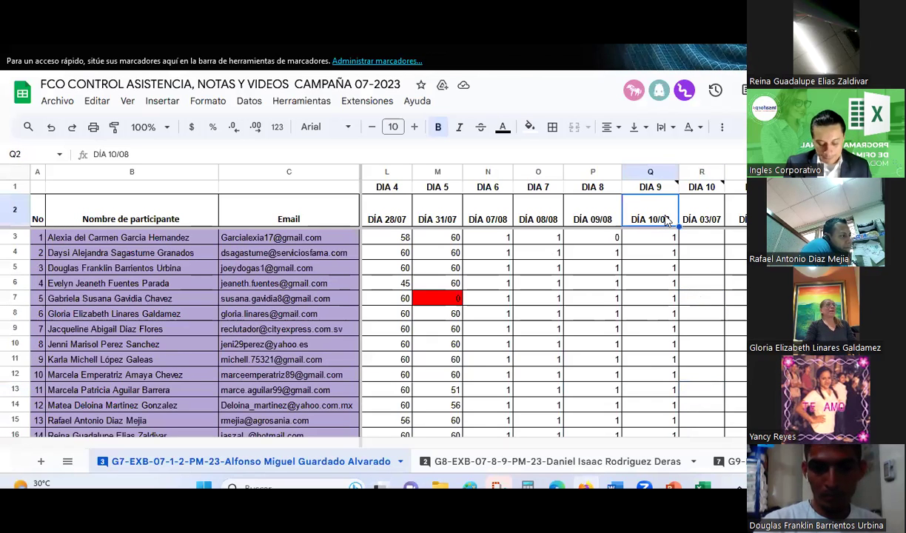
pyautogui.click(717, 211)
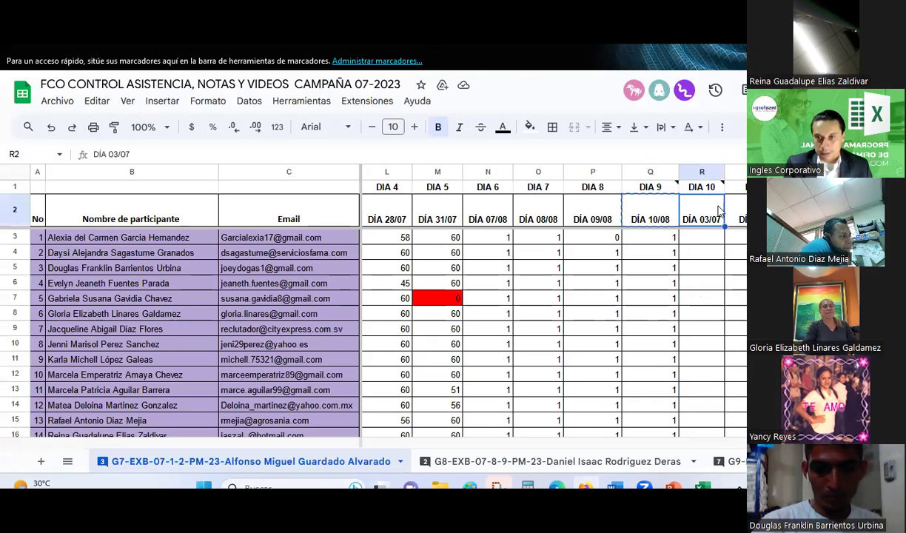
pyautogui.write('DÍA 10/08')
pyautogui.doubleClick(704, 220)
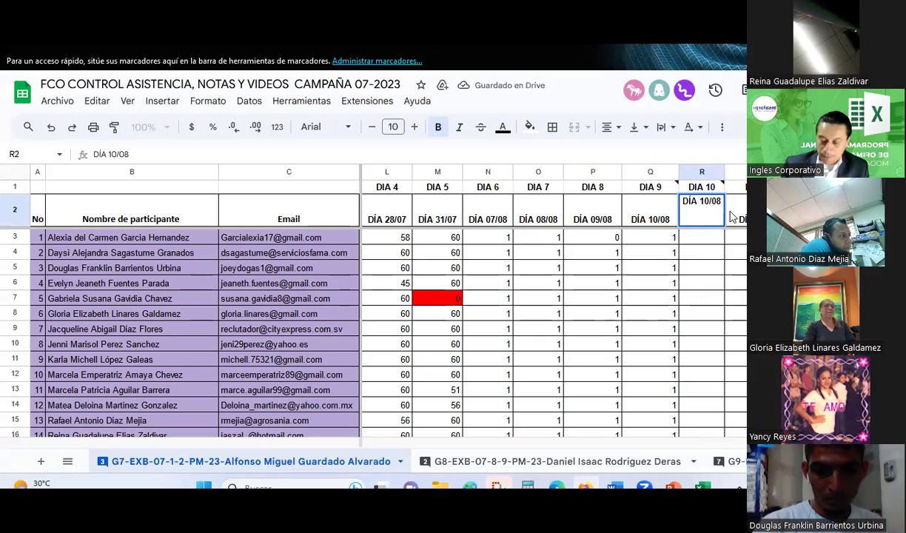
pyautogui.press('Left')
pyautogui.press('Left')
pyautogui.press('Left')
pyautogui.press('BackSpace')
pyautogui.write('1')
pyautogui.press('Return')
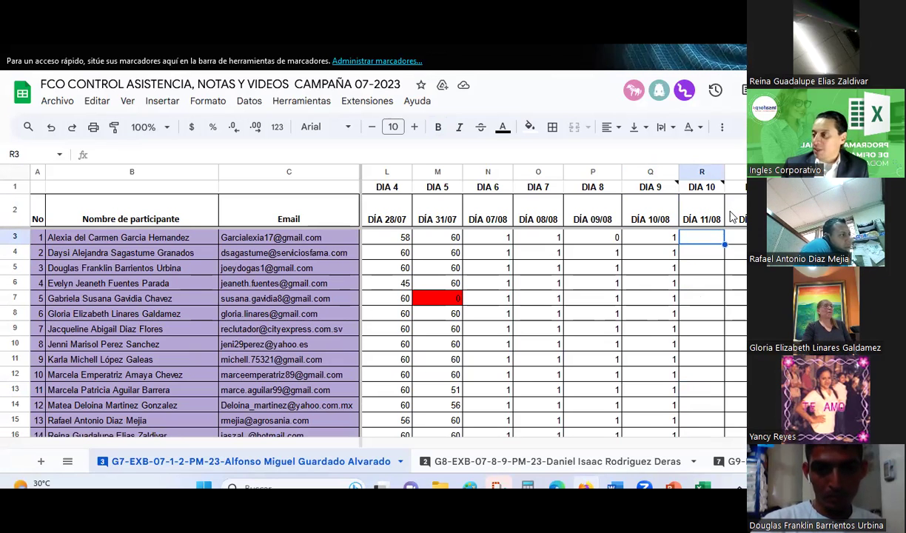
# Enter attendance marks 1, 1, 1, 0, 1, 1, 1 in R3–R9 for the first seven participants.
pyautogui.write('1')
pyautogui.press('Return')
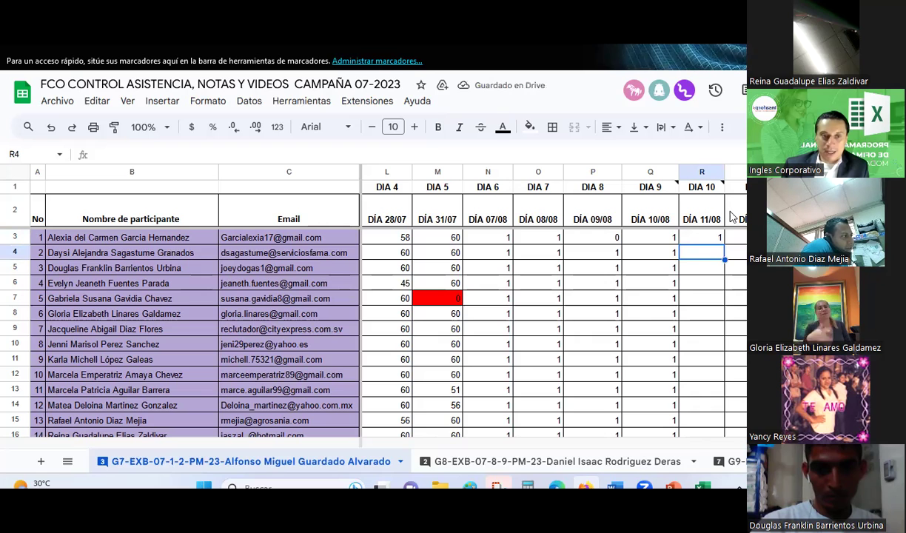
pyautogui.write('1')
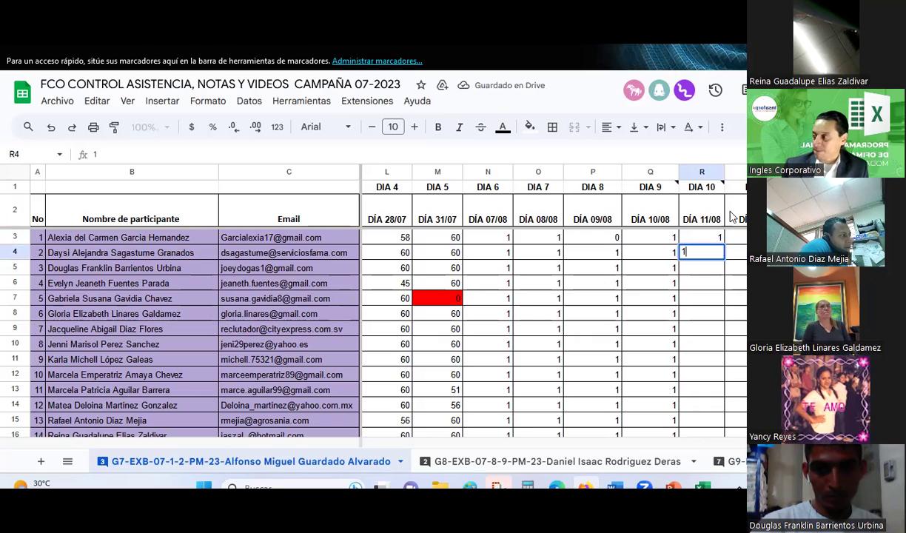
pyautogui.press('Return')
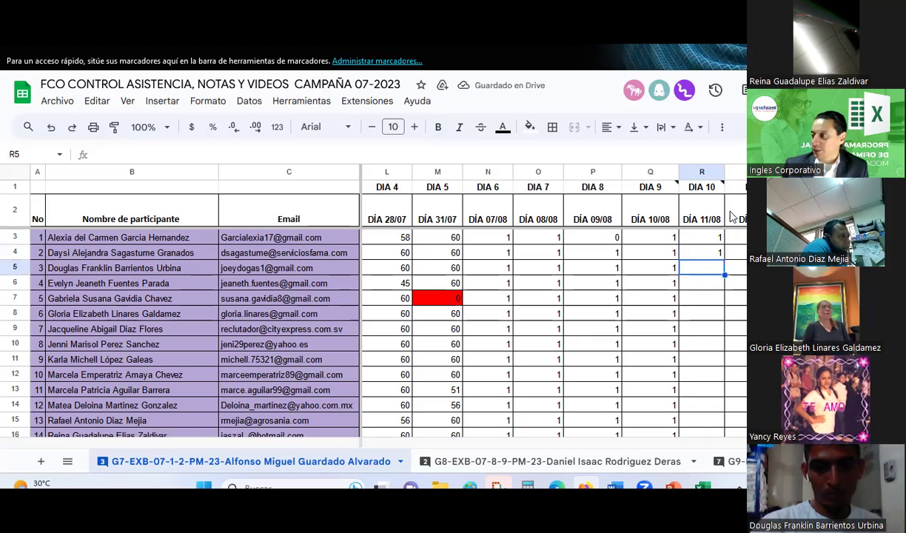
pyautogui.write('1')
pyautogui.press('Return')
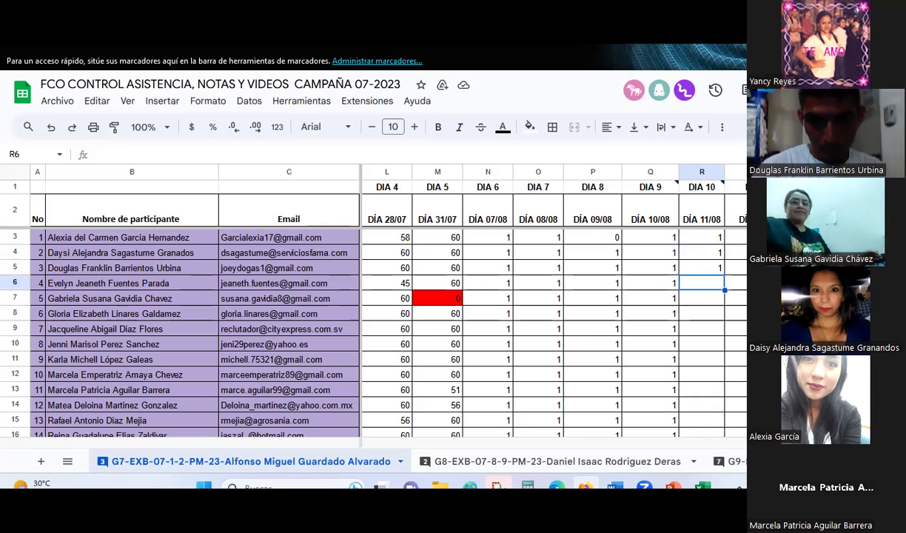
pyautogui.write('0')
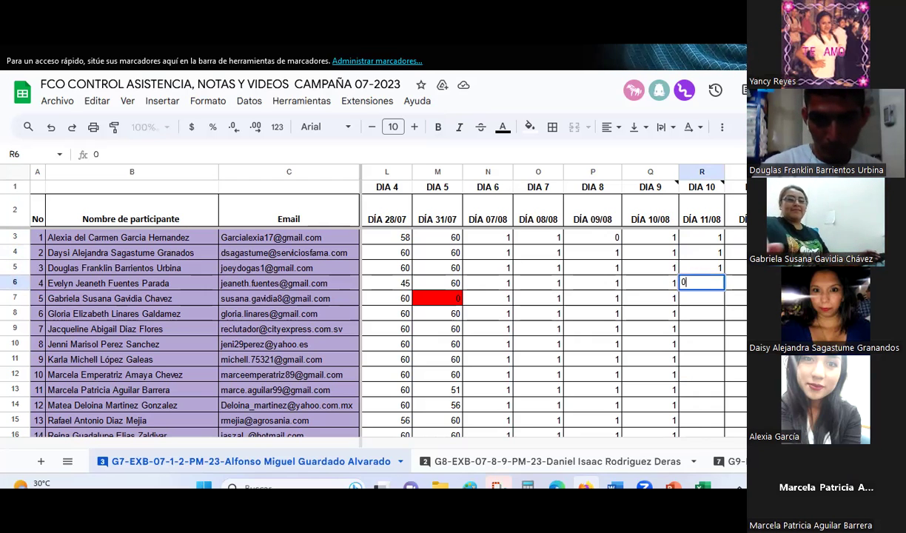
pyautogui.press('Return')
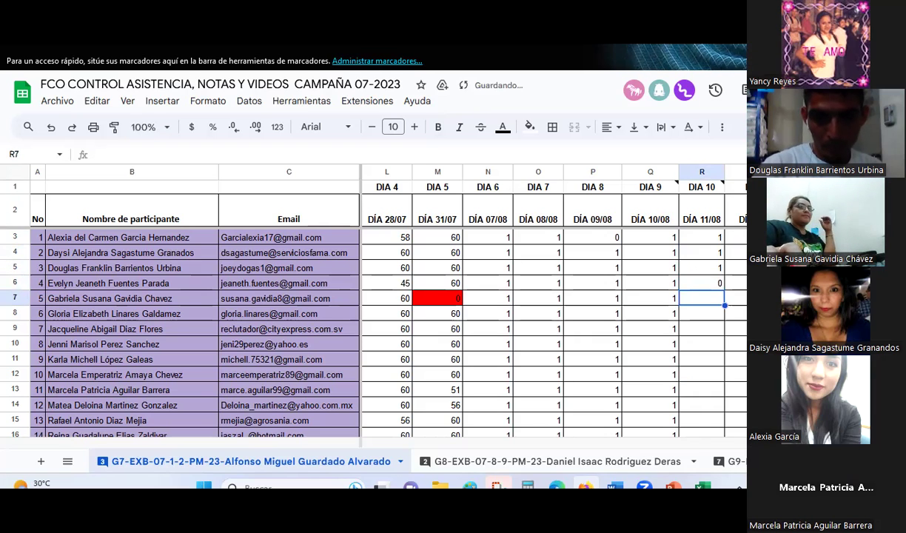
pyautogui.write('1')
pyautogui.press('Return')
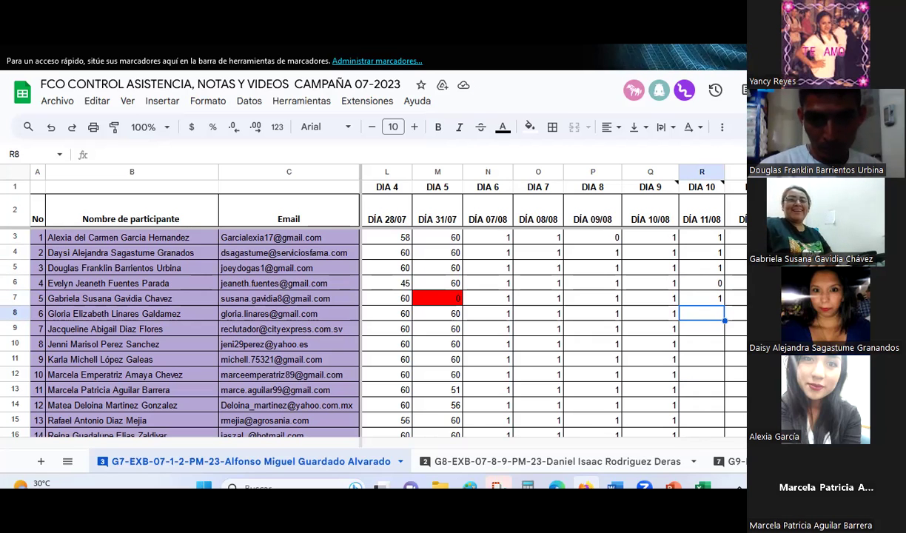
pyautogui.write('1')
pyautogui.press('Return')
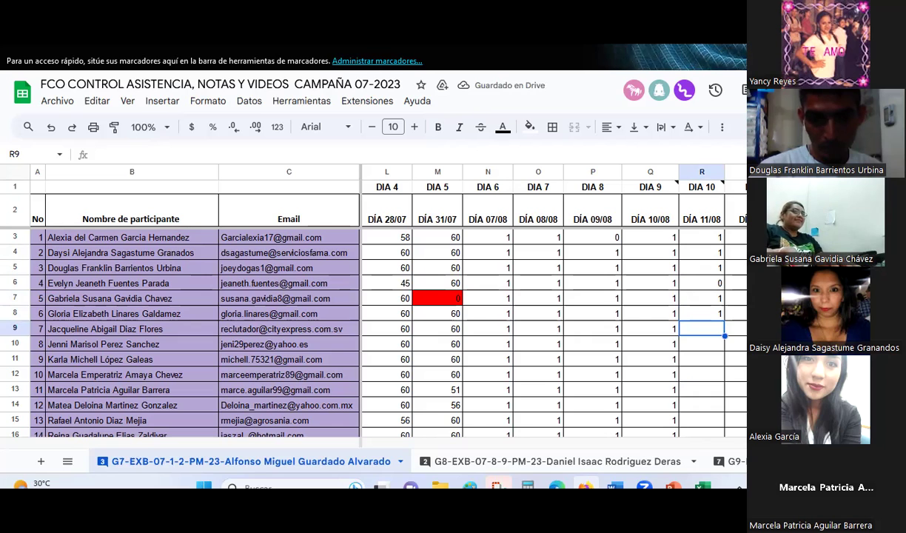
pyautogui.write('1')
pyautogui.press('Return')
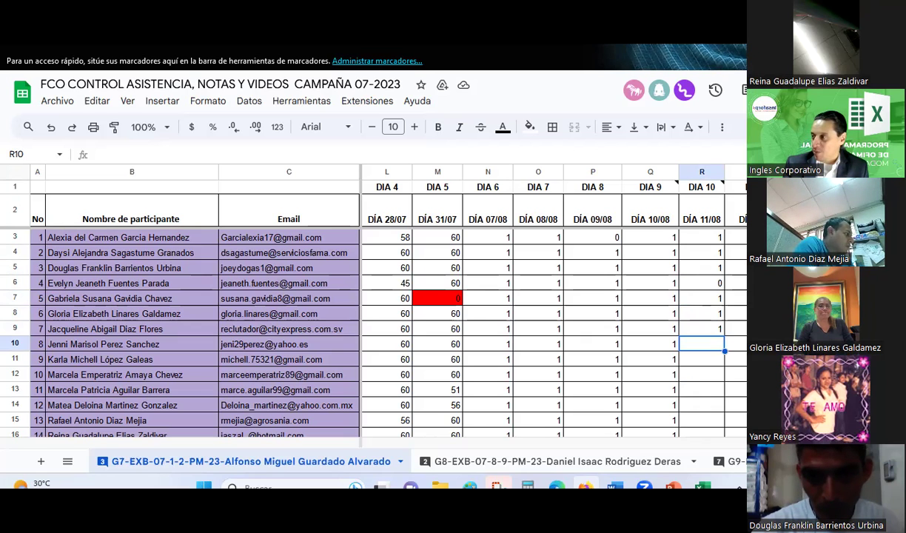
# Mark the eighth through twelfth participants as 0, 1, 1, 1, 1 in the DÍA 11/08 column.
pyautogui.write('0')
pyautogui.press('Return')
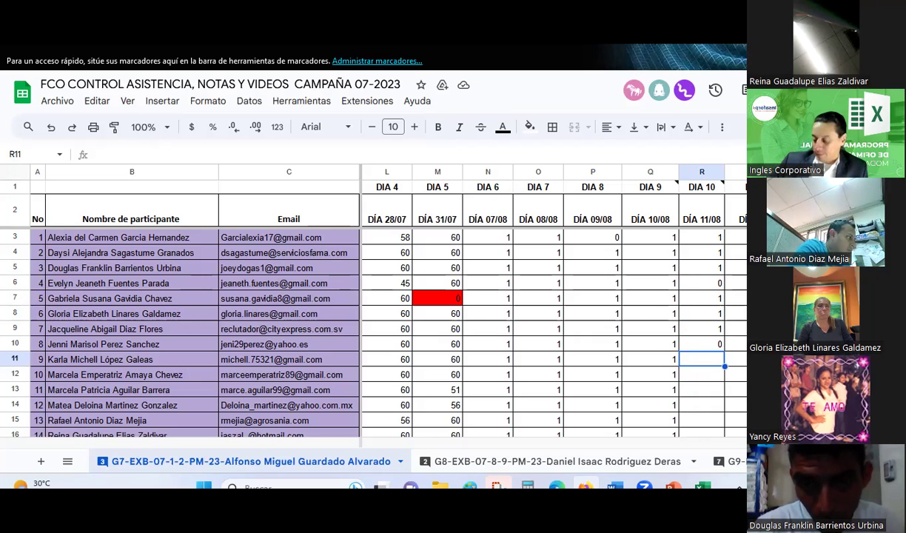
pyautogui.write('1')
pyautogui.press('Return')
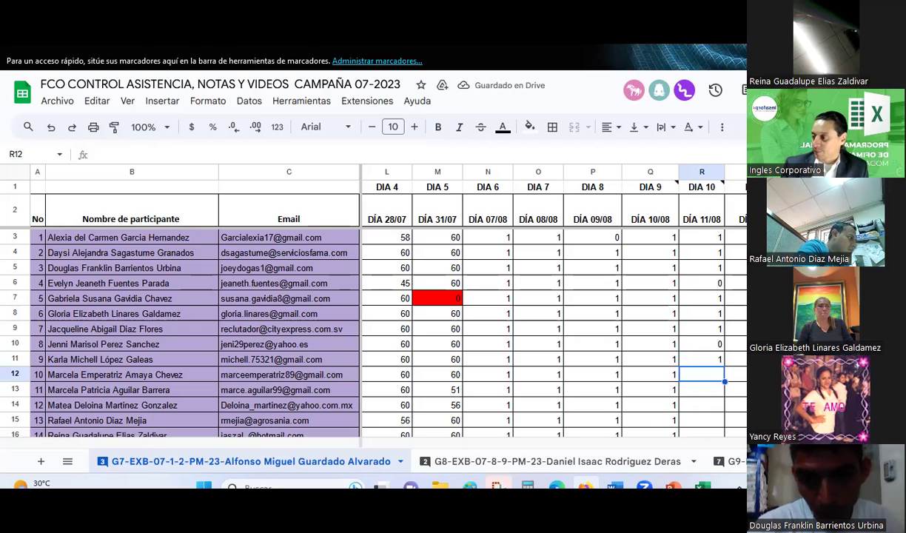
pyautogui.write('1')
pyautogui.press('Return')
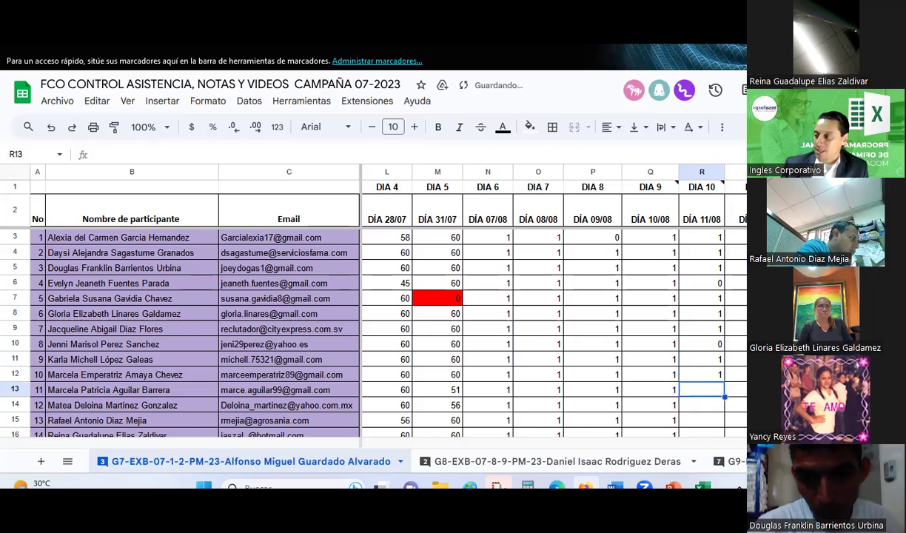
pyautogui.write('1')
pyautogui.press('Return')
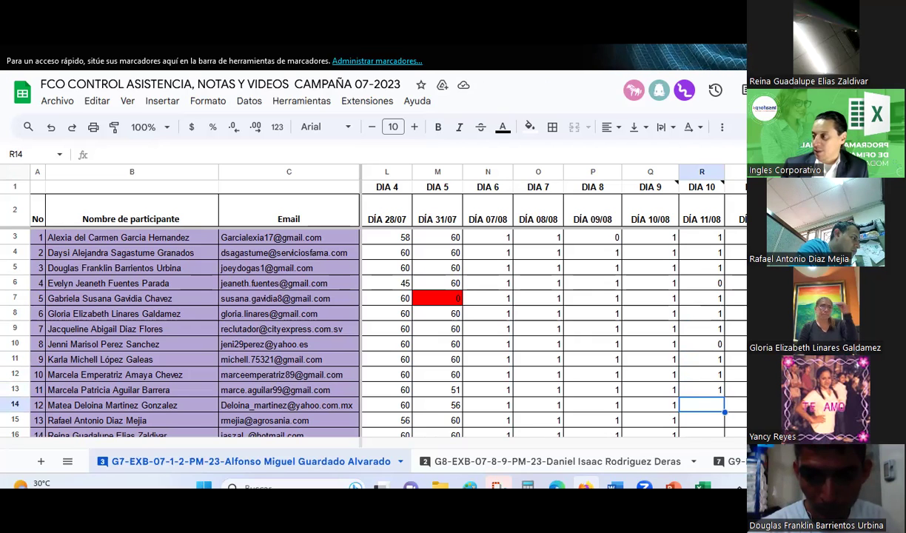
pyautogui.write('1')
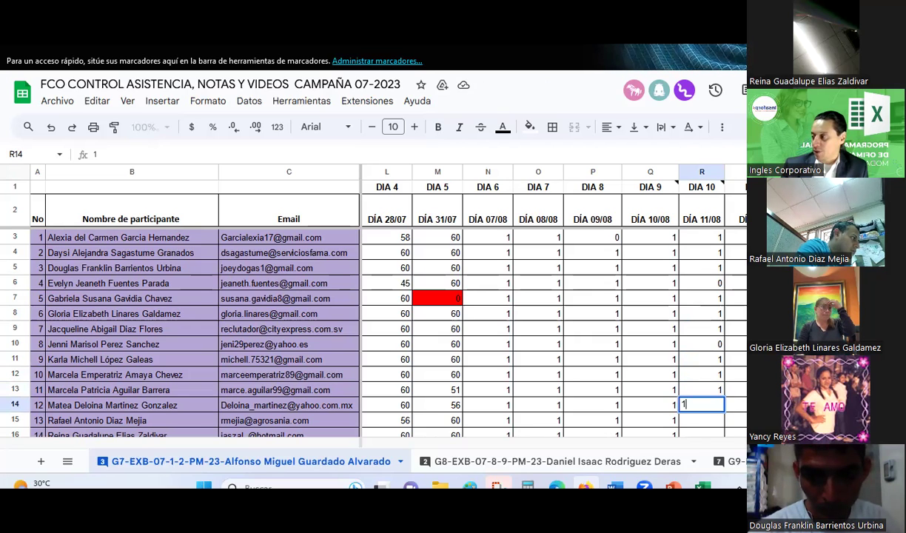
pyautogui.press('Return')
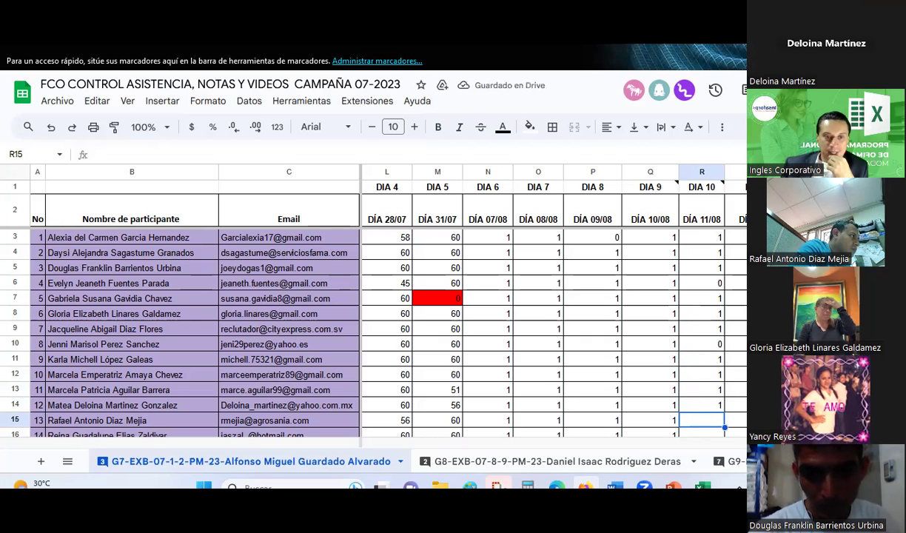
# Enter 1, 1, 0, 1 for rows 15–18, then return to the Excel workbook.
pyautogui.scroll(-1, 370, 325)
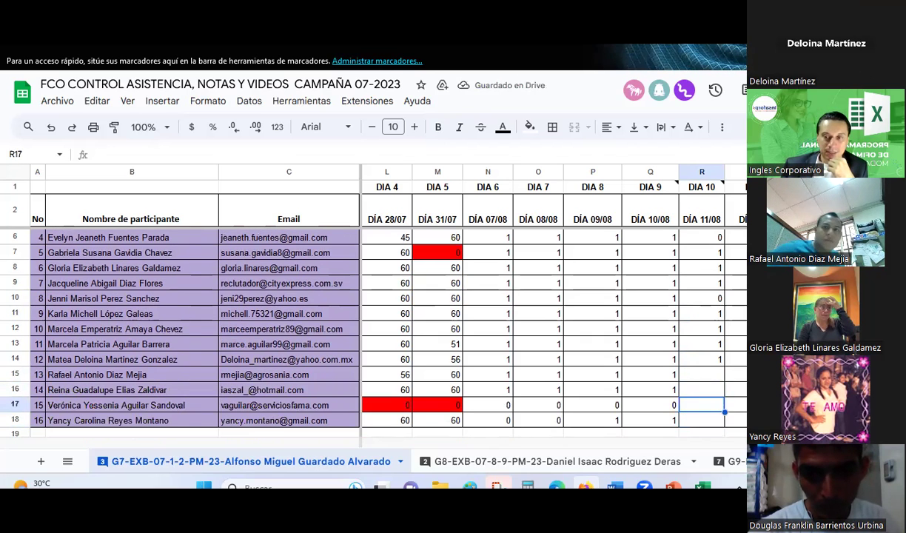
pyautogui.write('1')
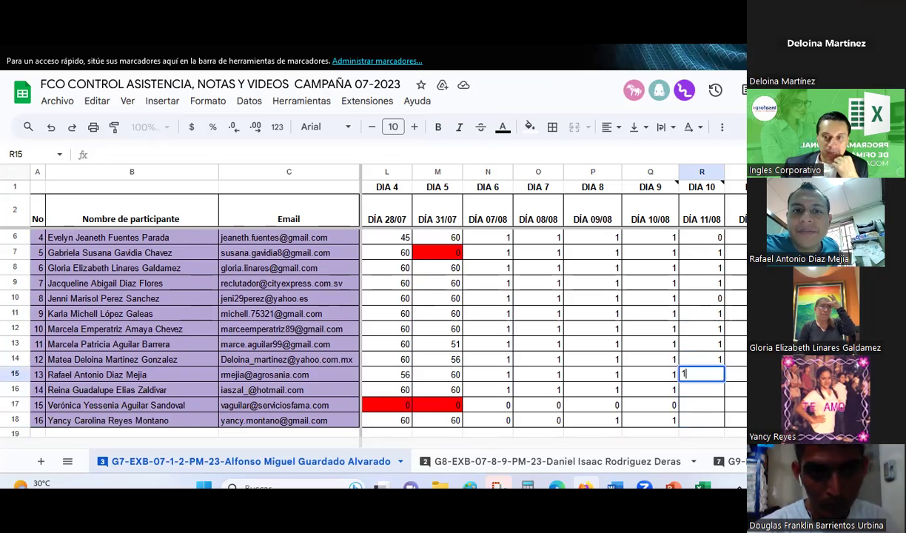
pyautogui.press('Return')
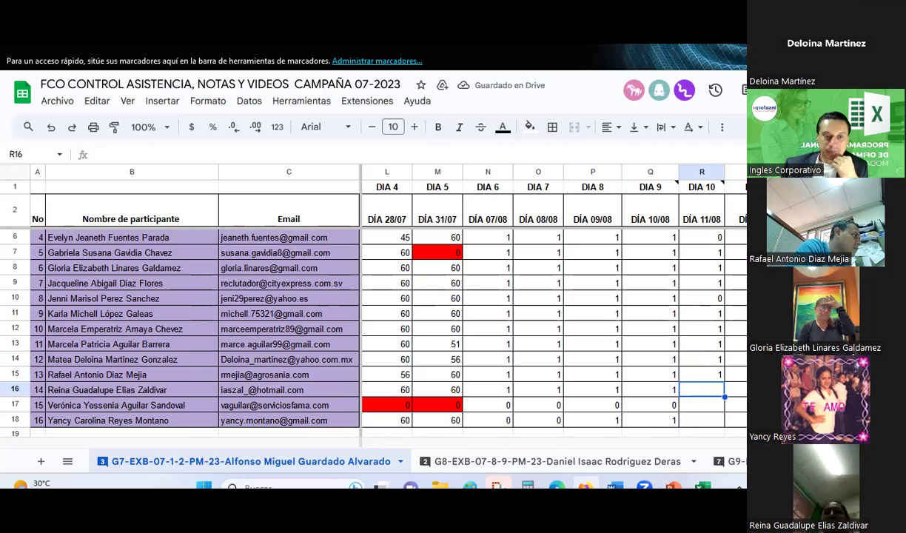
pyautogui.write('1')
pyautogui.press('Return')
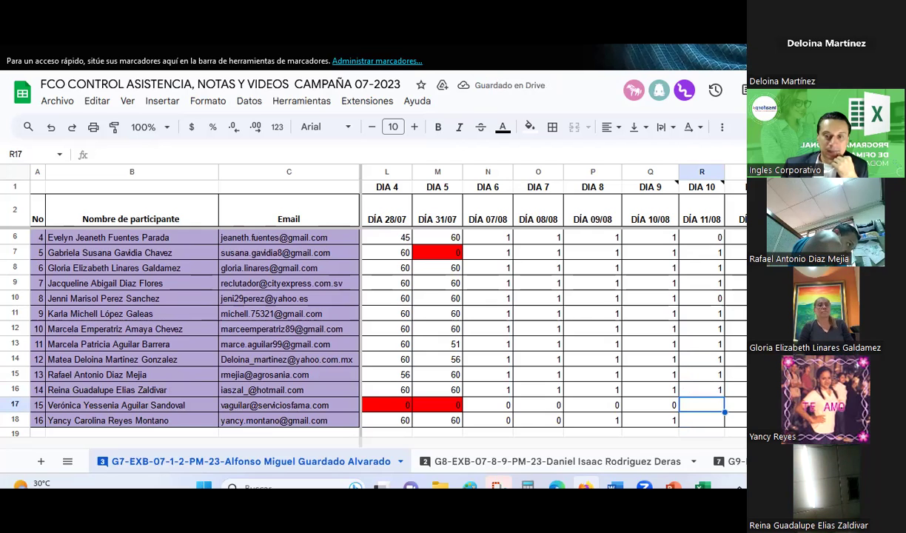
pyautogui.write('0')
pyautogui.press('Return')
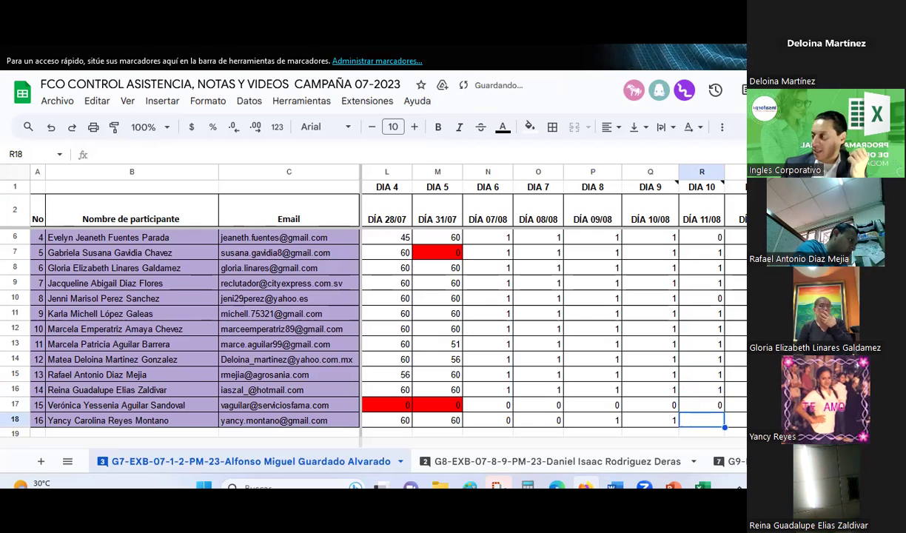
pyautogui.write('1')
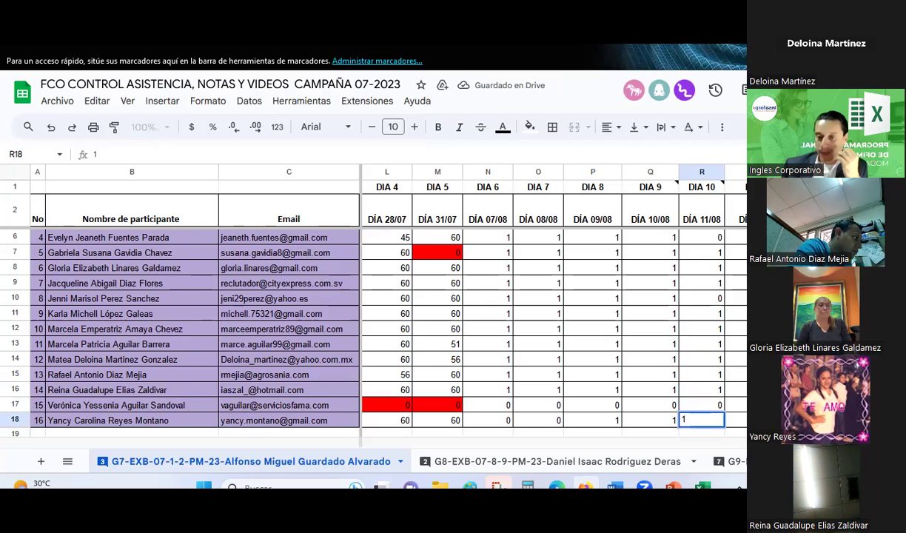
pyautogui.press('Return')
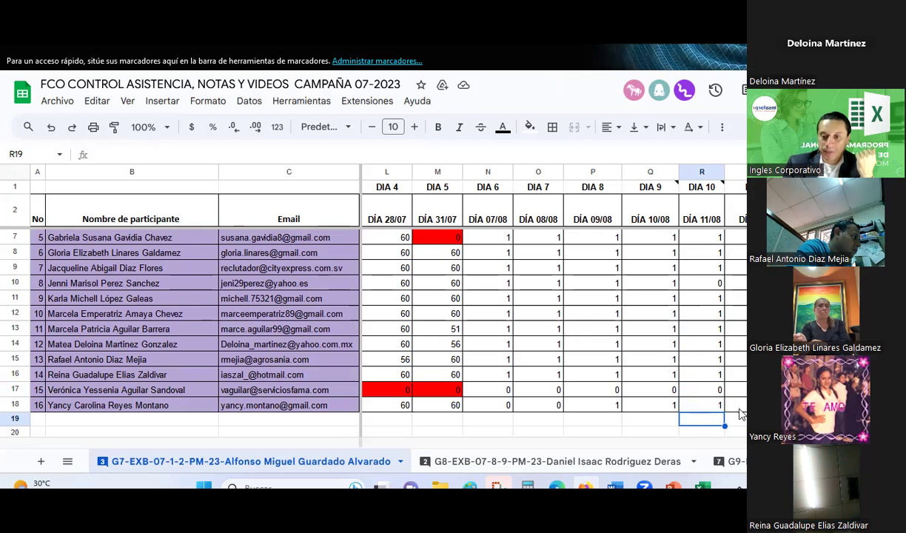
pyautogui.click(705, 489)
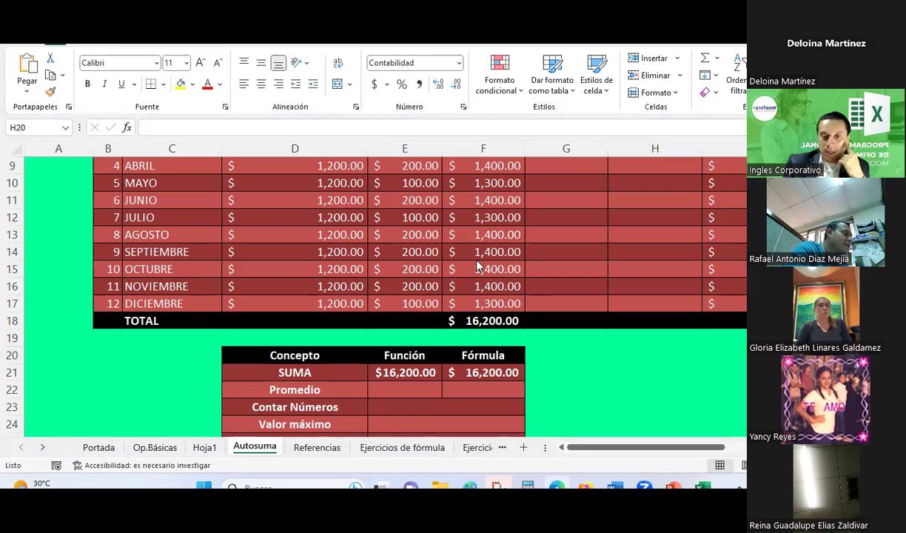
# On the Referencias sheet, enter =(D7*E7) in F7, giving $25,000.00.
pyautogui.click(294, 457)
pyautogui.click(296, 449)
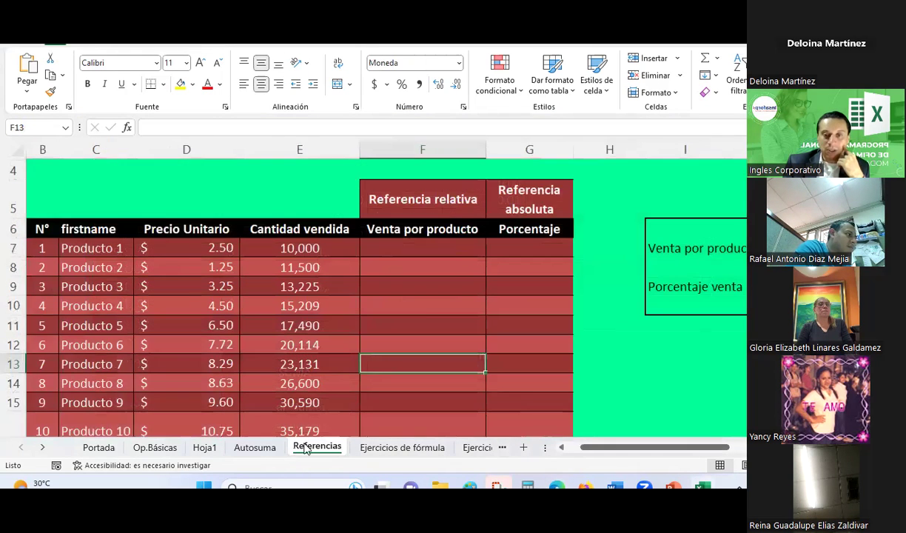
pyautogui.scroll(2, 429, 311)
pyautogui.click(428, 300)
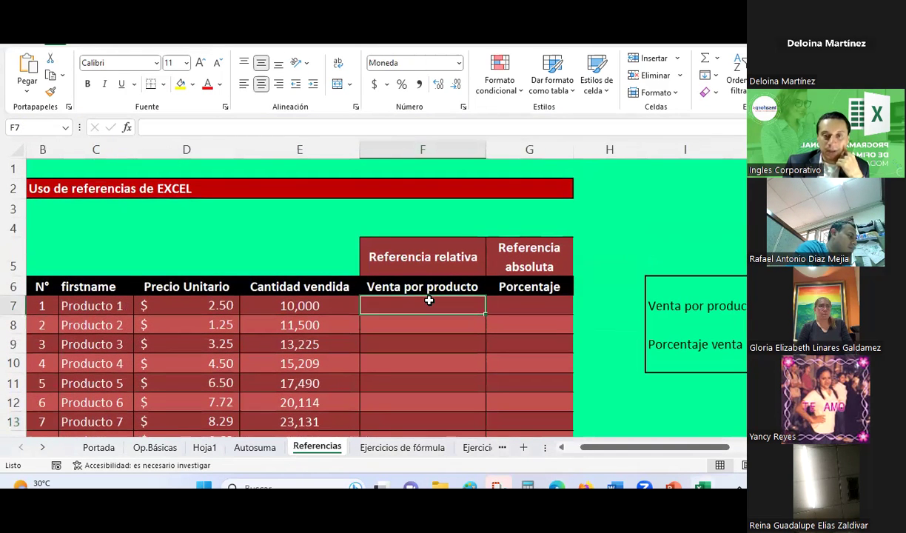
pyautogui.scroll(-1, 428, 301)
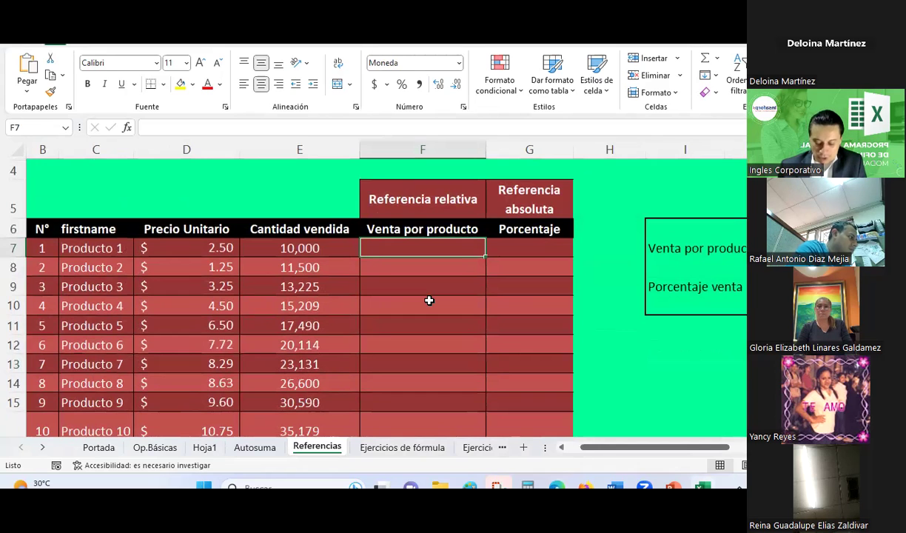
pyautogui.write('=')
pyautogui.press('Left')
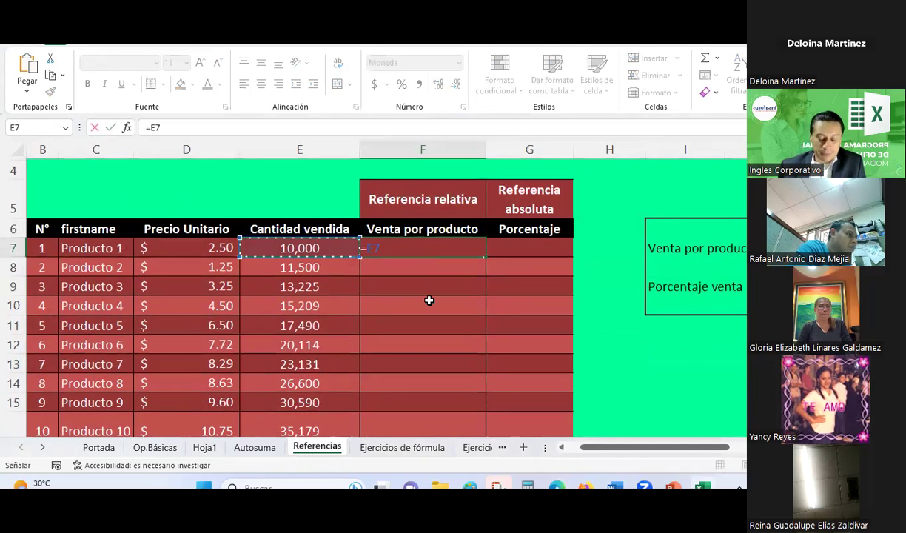
pyautogui.press('BackSpace')
pyautogui.press('BackSpace')
pyautogui.press('BackSpace')
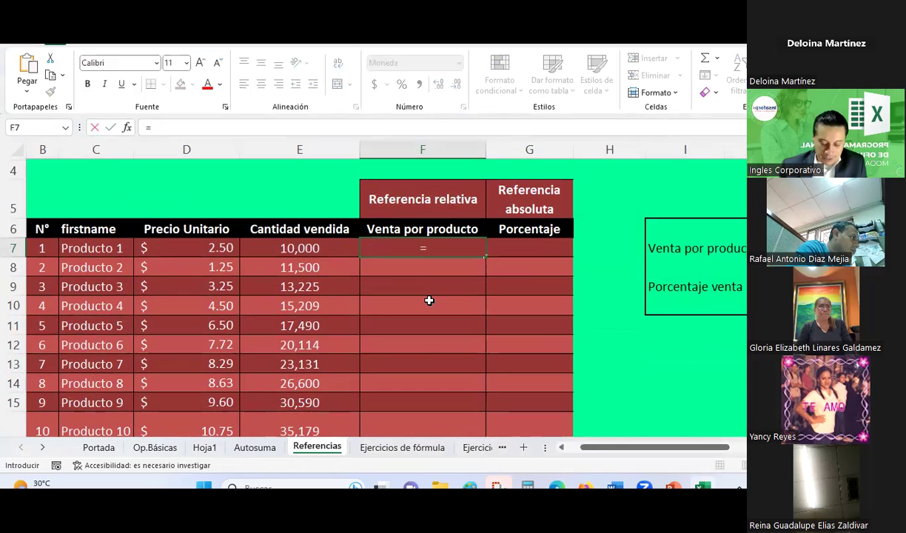
pyautogui.write('(')
pyautogui.press('Left')
pyautogui.press('Left')
pyautogui.write('*')
pyautogui.press('Left')
pyautogui.write(')')
pyautogui.press('Return')
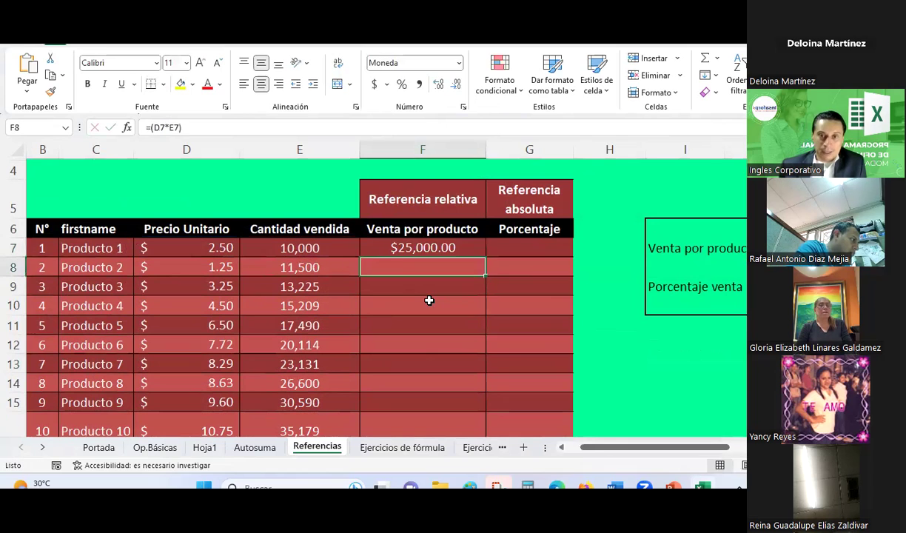
# Copy the F7 sales formula down into F8:F16.
pyautogui.click(426, 249)
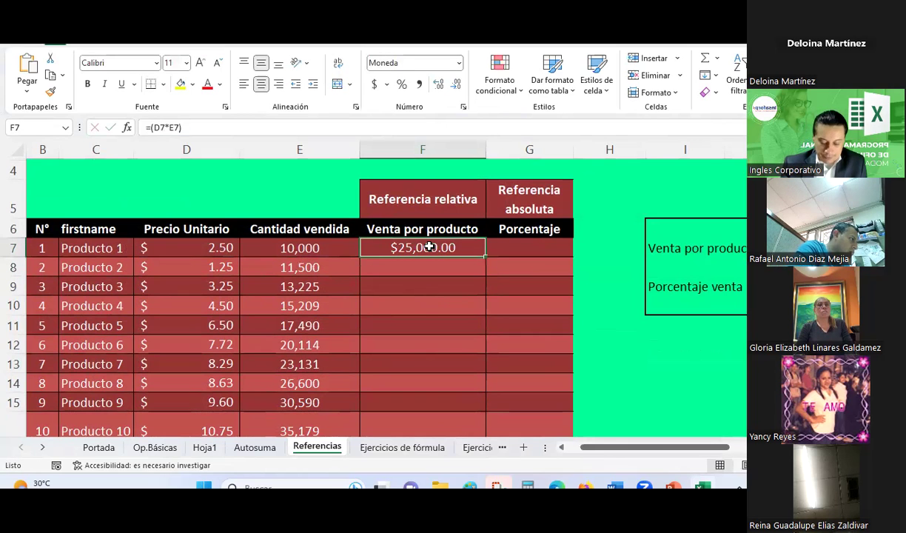
pyautogui.hotkey('ctrl', 'c')
pyautogui.scroll(-2, 432, 249)
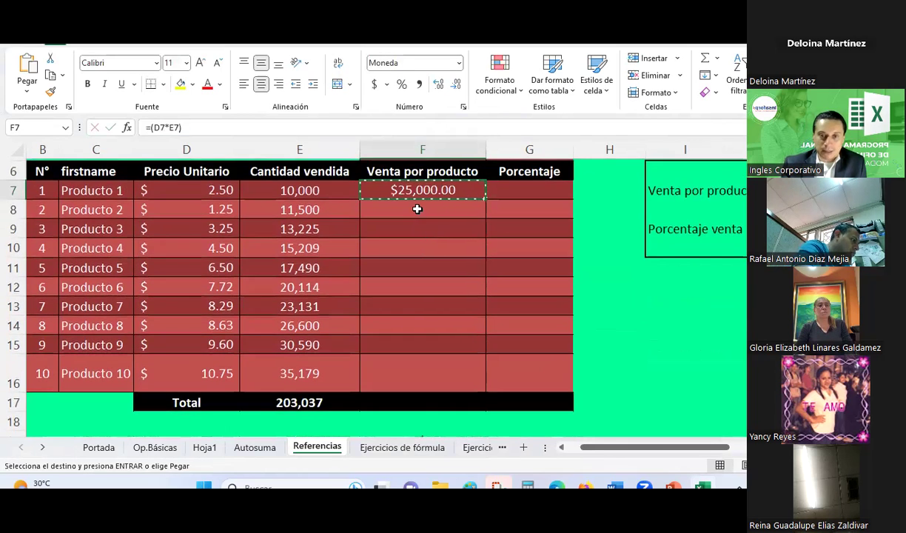
pyautogui.moveTo(414, 208); pyautogui.dragTo(400, 371)
pyautogui.rightClick(400, 371)
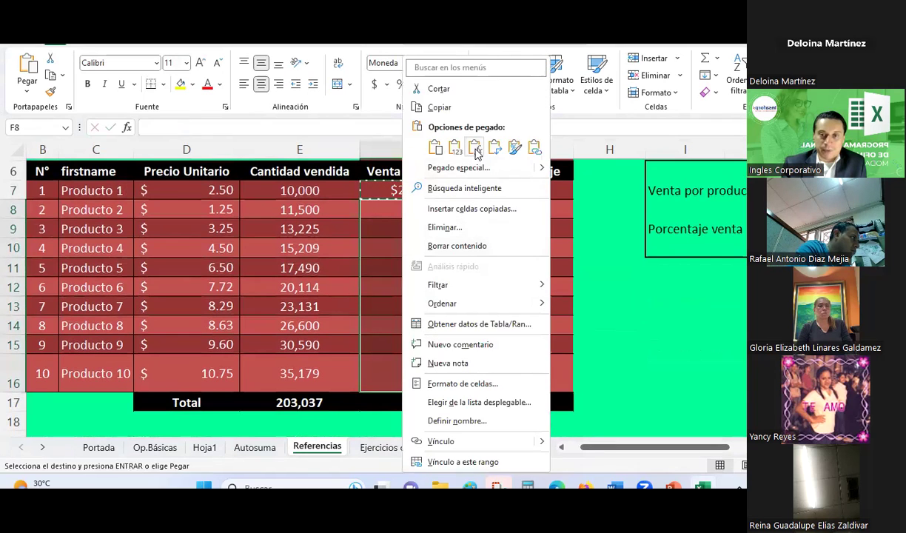
pyautogui.click(476, 148)
pyautogui.click(517, 195)
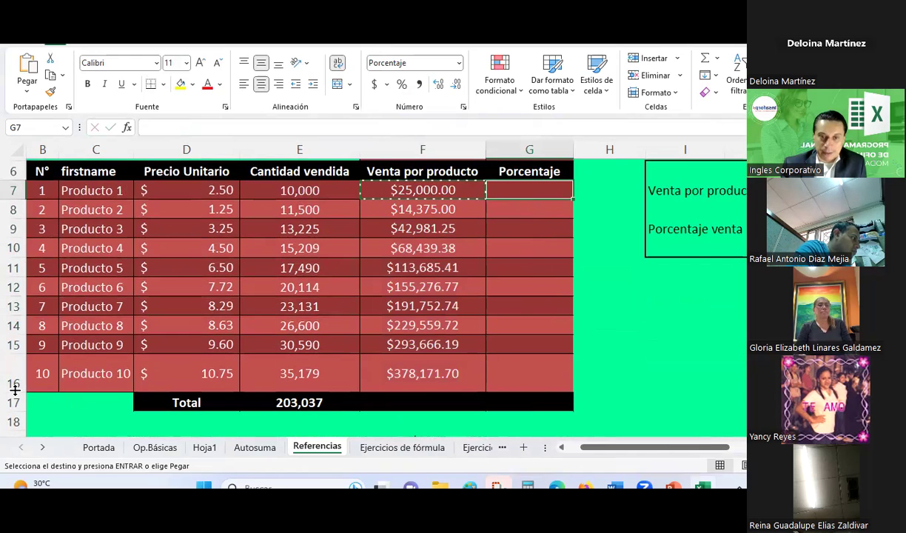
pyautogui.click(414, 401)
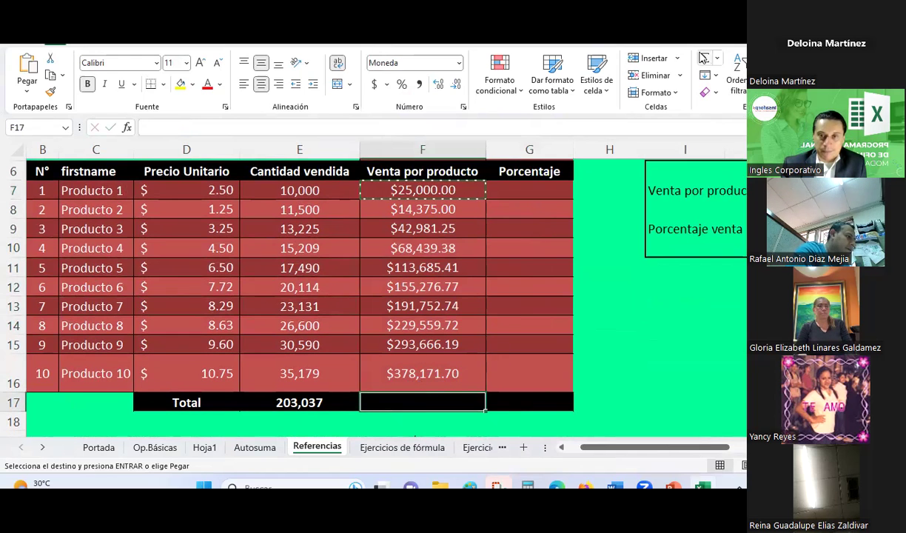
# AutoSum sales in F17 ($1,512,908.16) and enter =(F7/$F$17) in G7, showing 1.65%.
pyautogui.click(704, 58)
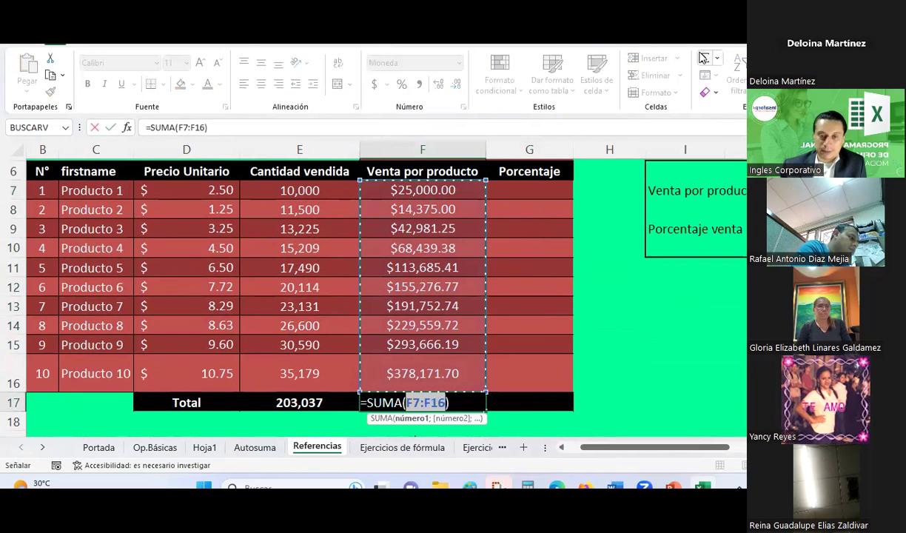
pyautogui.press('Return')
pyautogui.click(504, 191)
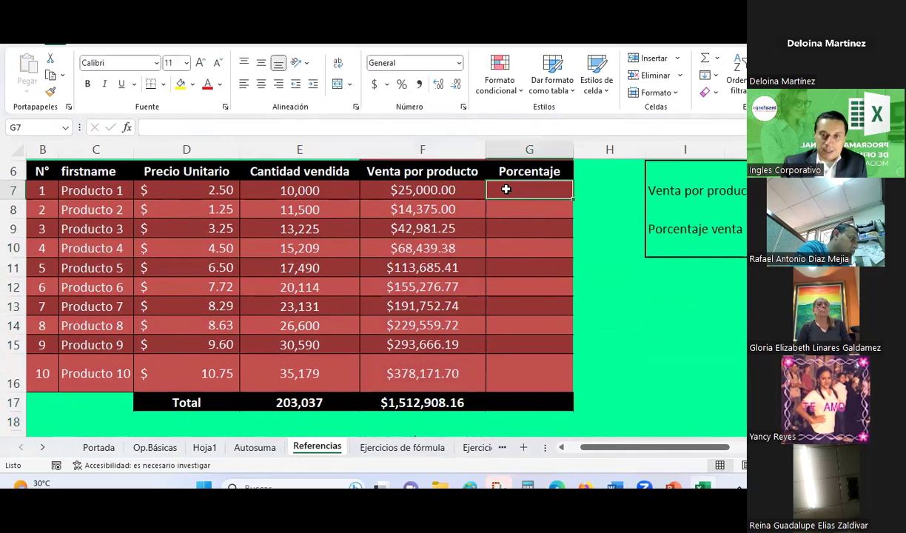
pyautogui.write('=(')
pyautogui.click(468, 190)
pyautogui.write('/')
pyautogui.click(420, 402)
pyautogui.press('F4')
pyautogui.write(')')
pyautogui.press('Return')
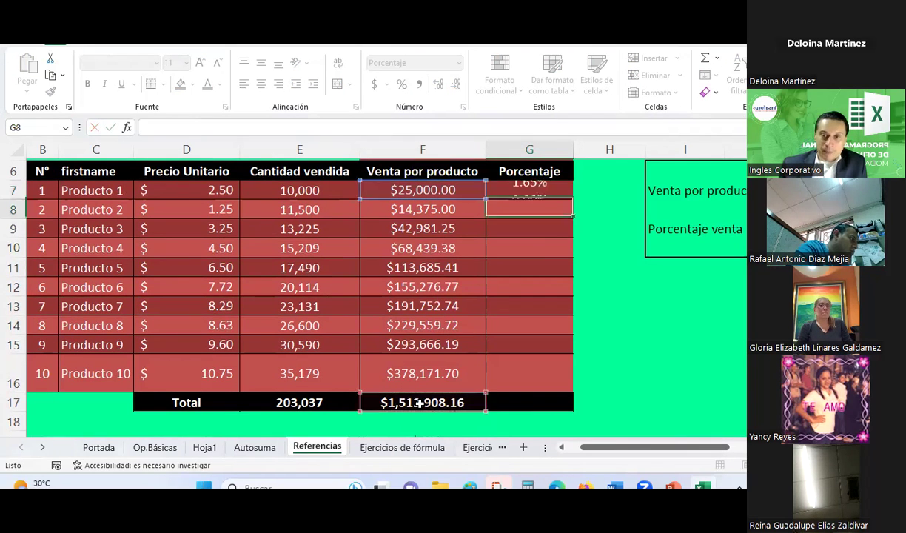
# Copy the G7 percentage formula into G8:G16.
pyautogui.click(547, 192)
pyautogui.rightClick(549, 194)
pyautogui.click(588, 108)
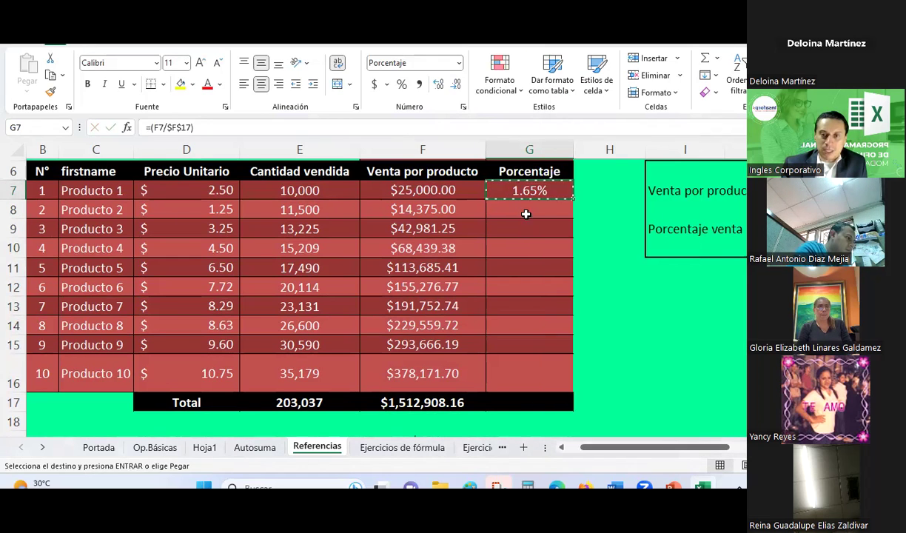
pyautogui.moveTo(526, 211); pyautogui.dragTo(537, 374)
pyautogui.rightClick(539, 375)
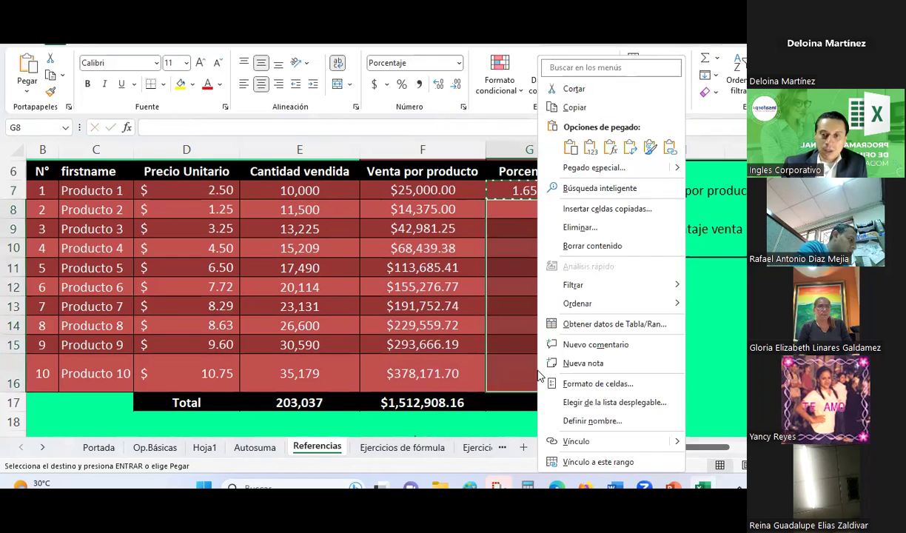
pyautogui.click(610, 146)
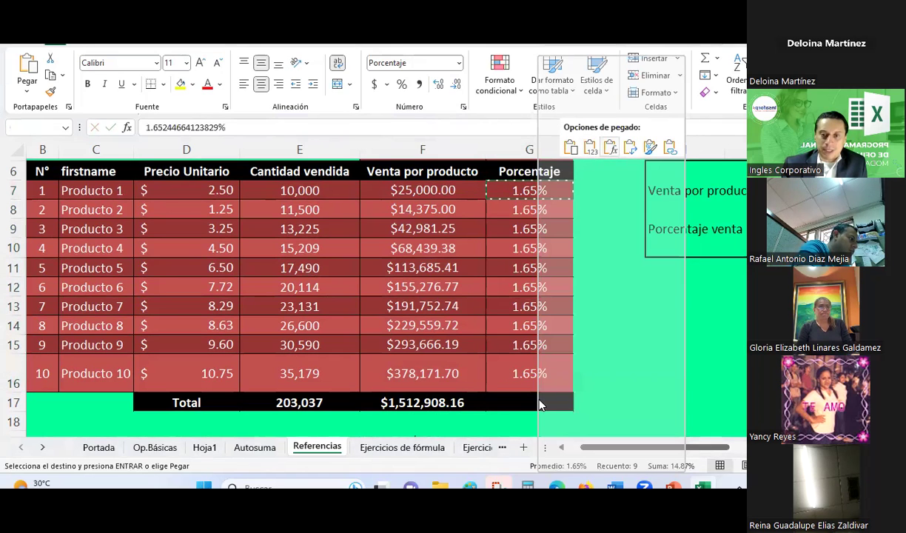
# AutoSum G7:G16 into G17 so the Porcentaje total shows 100.00%.
pyautogui.click(529, 402)
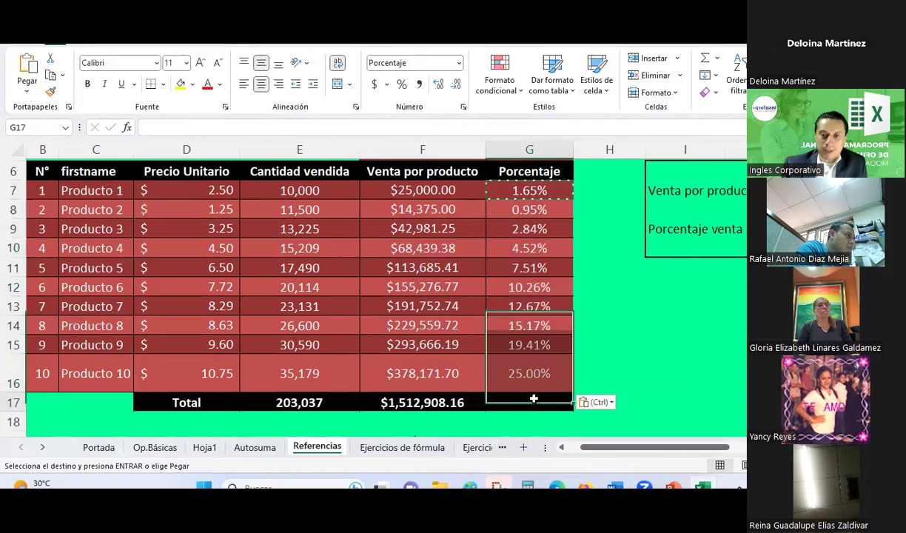
pyautogui.click(705, 58)
pyautogui.press('Return')
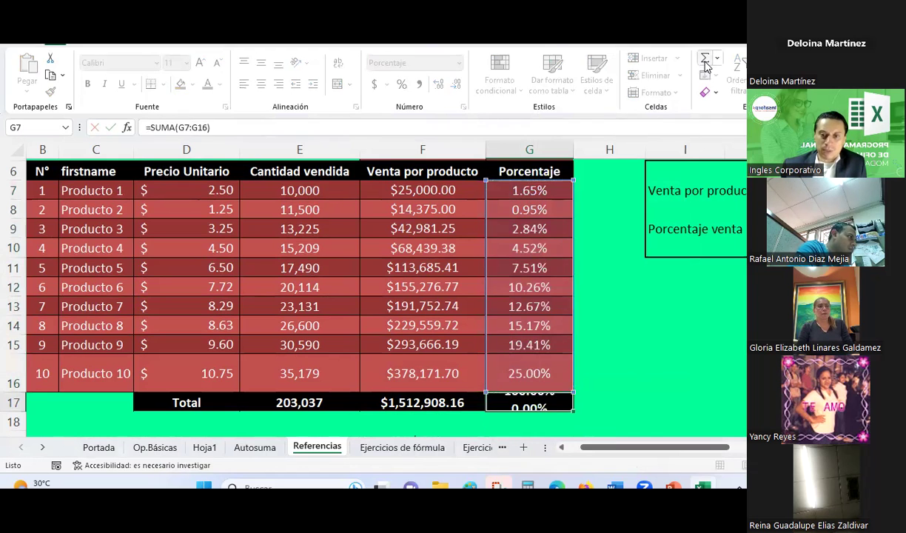
pyautogui.moveTo(694, 449); pyautogui.dragTo(428, 468)
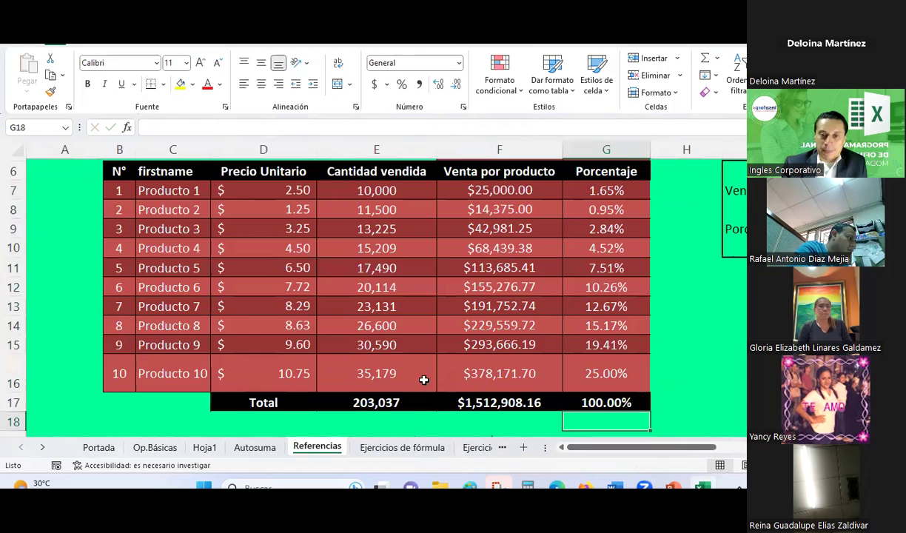
# Drag row 16's lower boundary up to about 18.75 so Producto 10 matches the other rows.
pyautogui.scroll(2, 424, 375)
pyautogui.scroll(-5, 425, 375)
pyautogui.scroll(3, 425, 375)
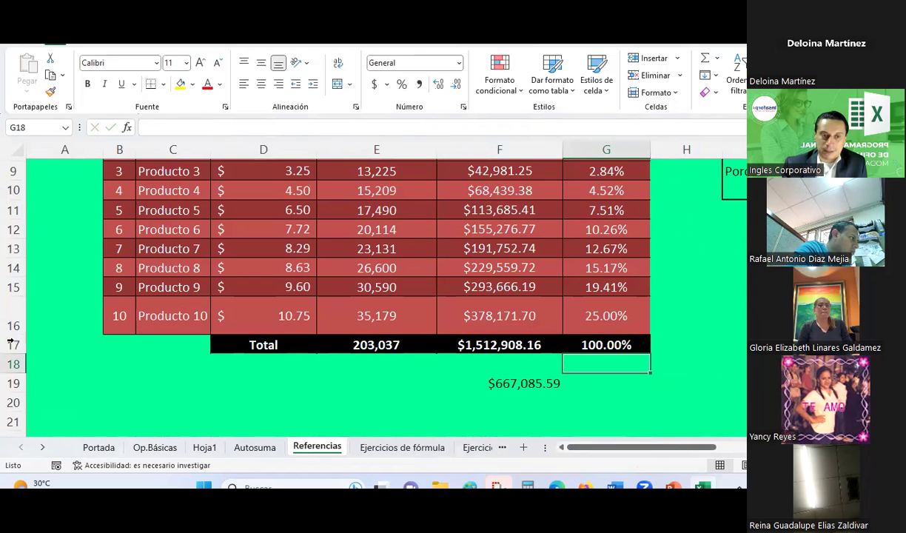
pyautogui.moveTo(13, 335); pyautogui.dragTo(13, 319)
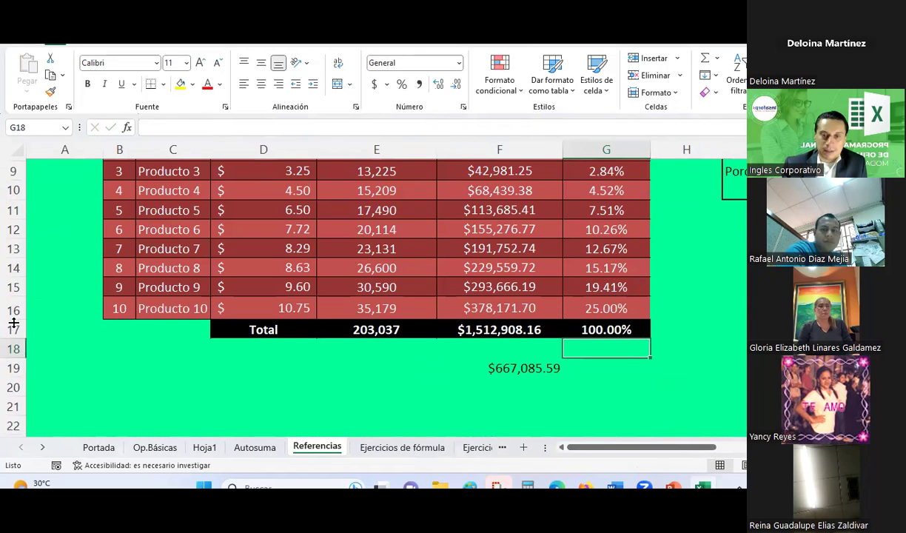
pyautogui.scroll(-4, 370, 296)
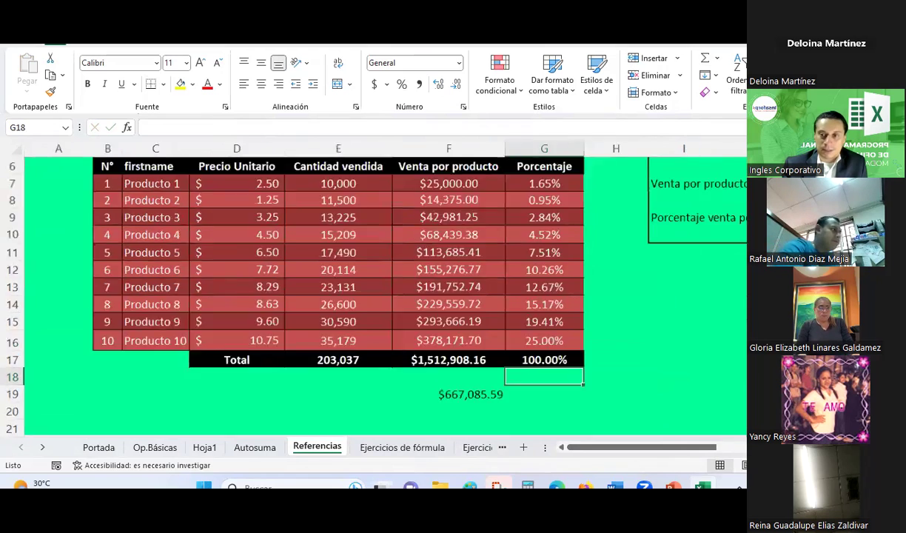
pyautogui.scroll(4, 370, 296)
pyautogui.scroll(1, 639, 447)
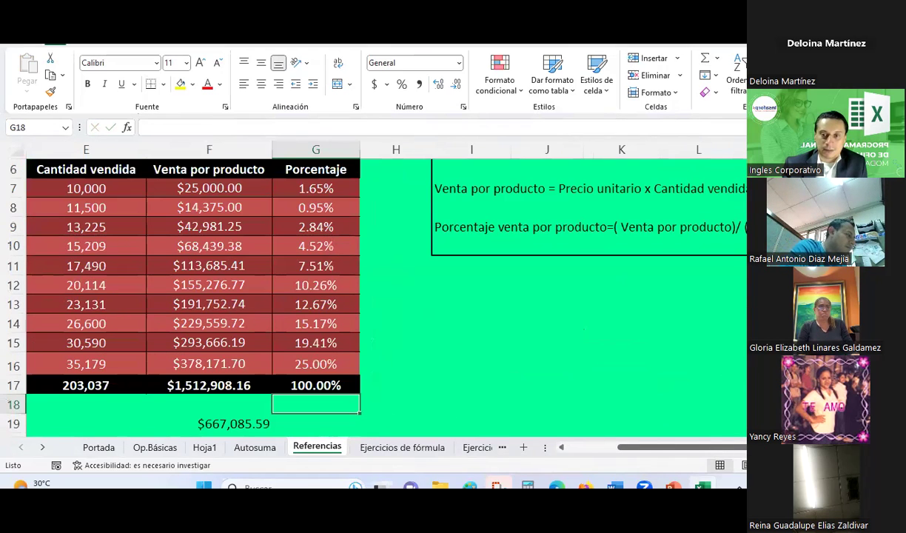
pyautogui.moveTo(639, 447); pyautogui.dragTo(370, 464)
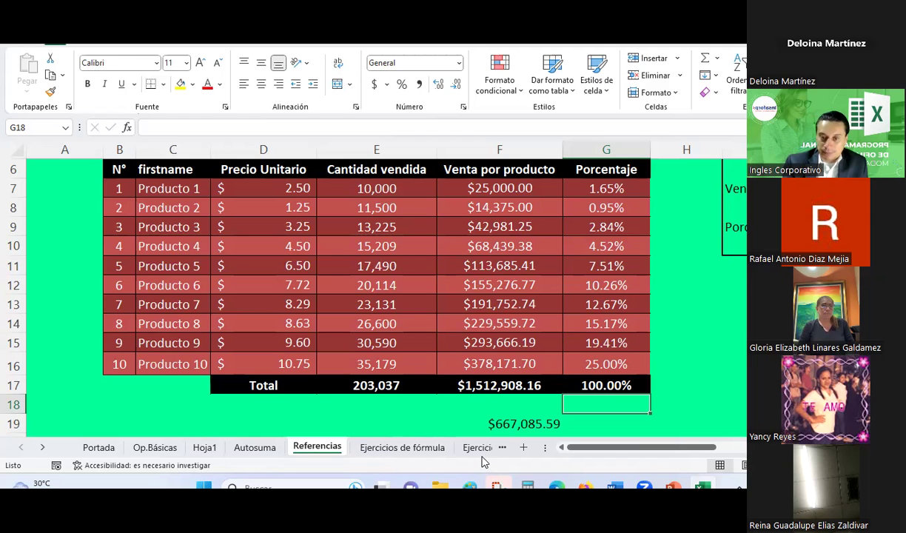
pyautogui.moveTo(612, 447)
pyautogui.mouseDown()
pyautogui.moveTo(622, 455)
pyautogui.moveTo(582, 452)
pyautogui.mouseUp()
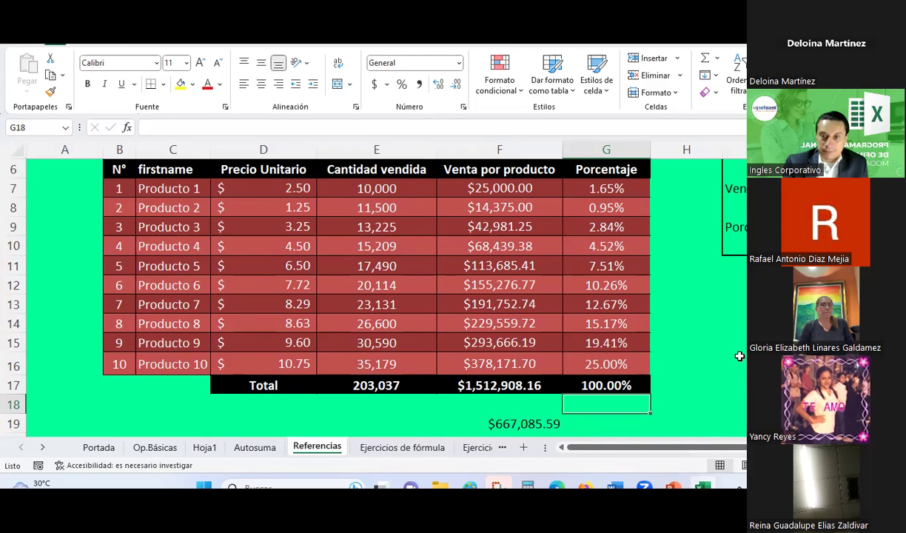
pyautogui.click(576, 342)
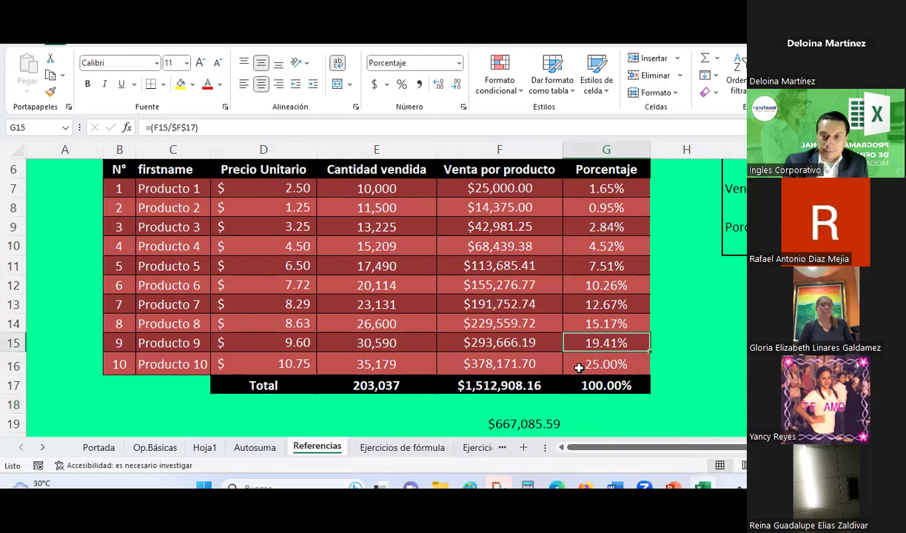
pyautogui.click(527, 363)
pyautogui.scroll(1, 526, 363)
pyautogui.scroll(-1, 527, 363)
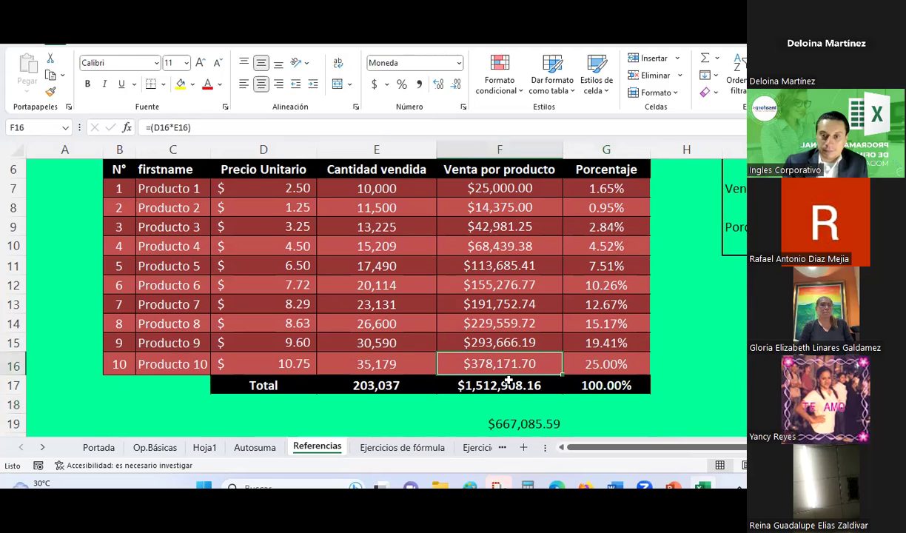
pyautogui.click(484, 381)
pyautogui.click(598, 382)
pyautogui.click(584, 362)
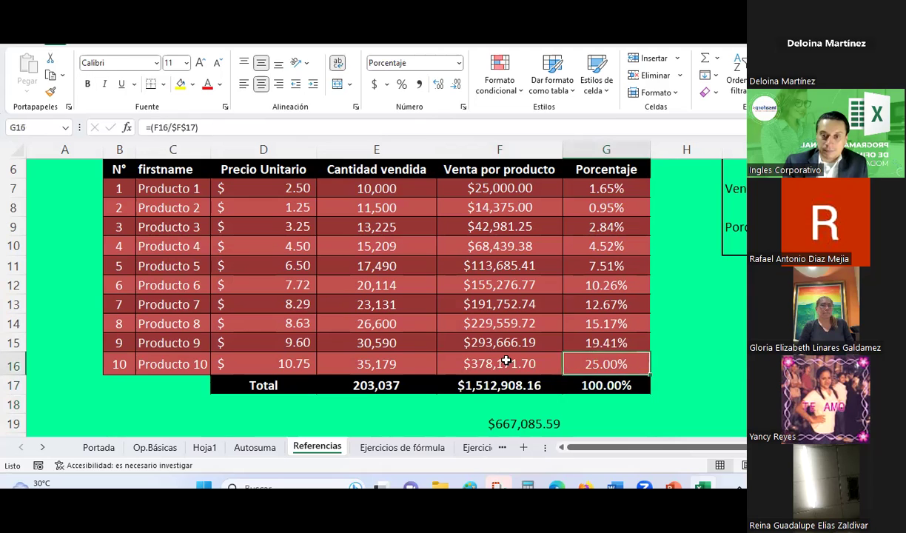
pyautogui.click(483, 362)
pyautogui.click(485, 338)
pyautogui.click(485, 322)
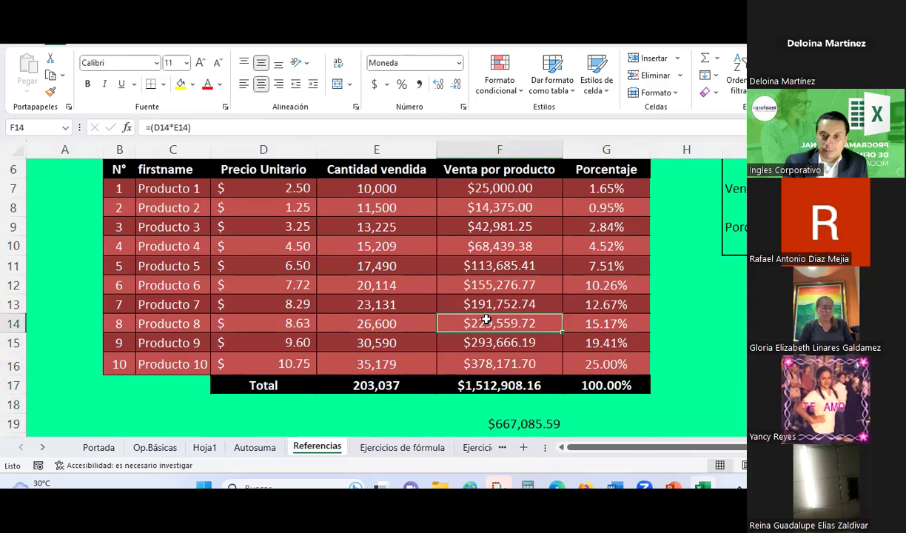
pyautogui.click(485, 306)
pyautogui.click(485, 285)
pyautogui.click(489, 265)
pyautogui.click(487, 246)
pyautogui.click(485, 207)
pyautogui.click(483, 188)
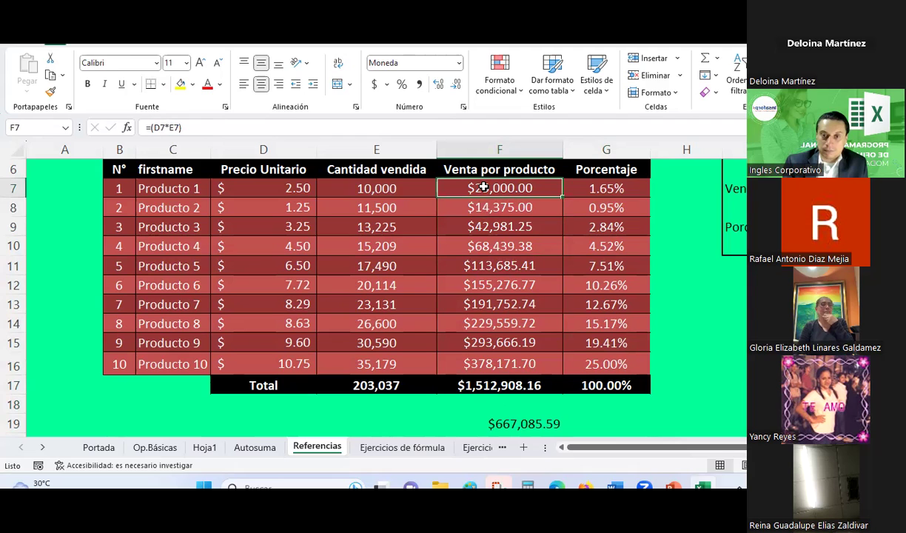
pyautogui.click(482, 227)
pyautogui.click(485, 246)
pyautogui.click(491, 265)
pyautogui.click(481, 285)
pyautogui.click(477, 304)
pyautogui.click(478, 324)
pyautogui.click(478, 342)
pyautogui.click(481, 363)
pyautogui.click(625, 385)
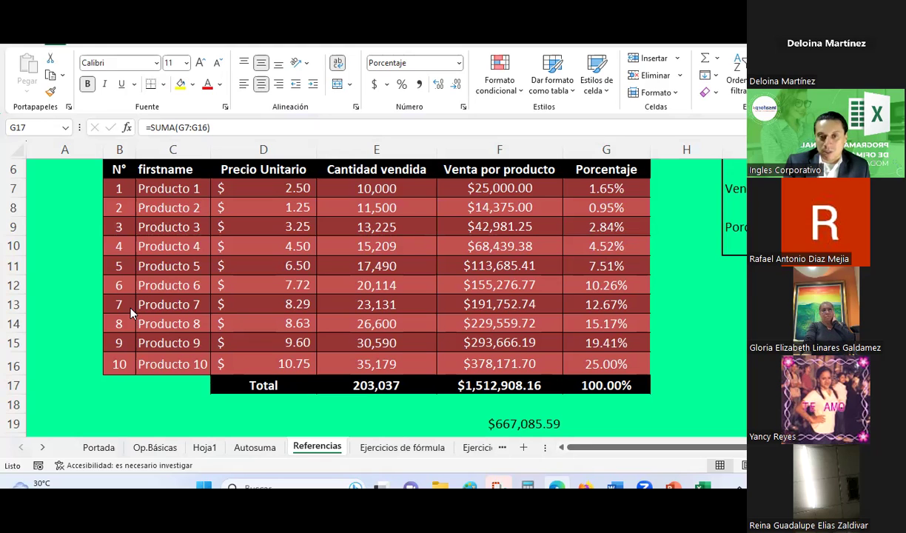
pyautogui.click(682, 259)
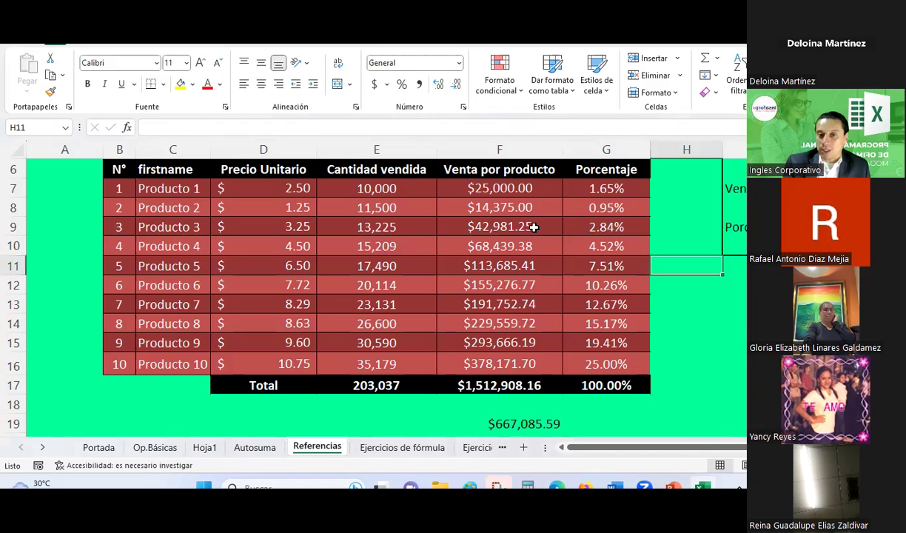
pyautogui.click(517, 187)
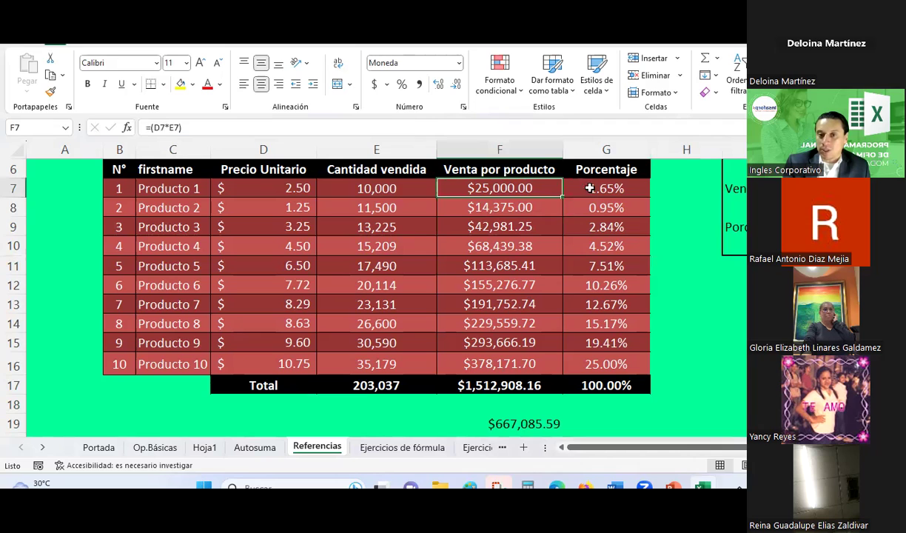
pyautogui.click(463, 383)
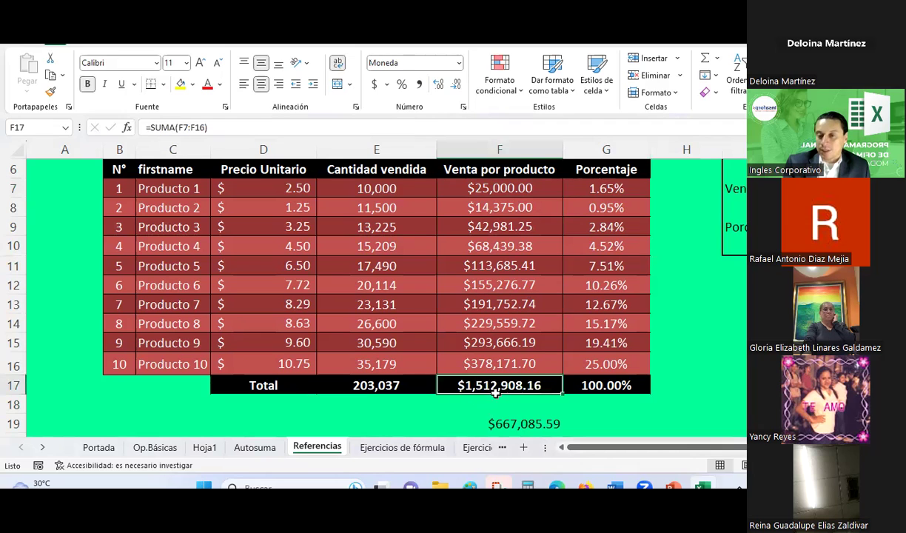
pyautogui.click(615, 188)
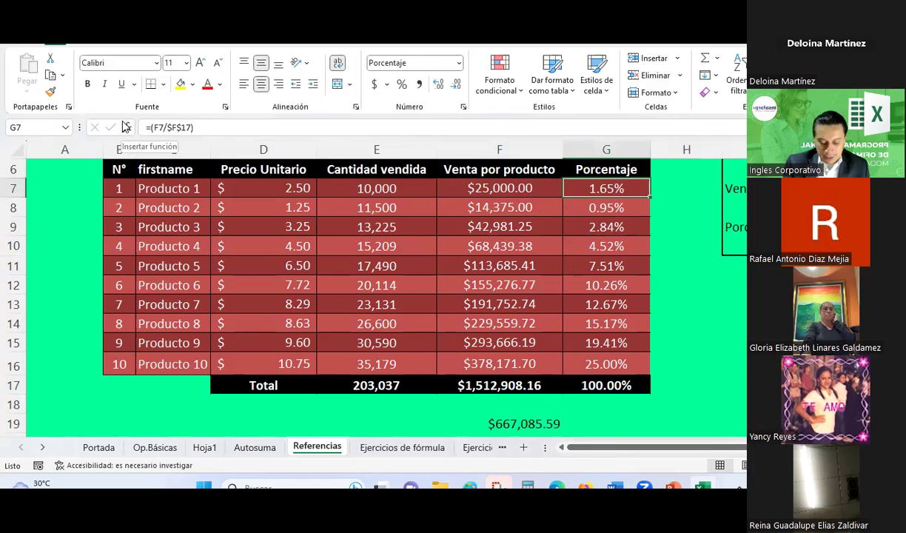
pyautogui.press('F2')
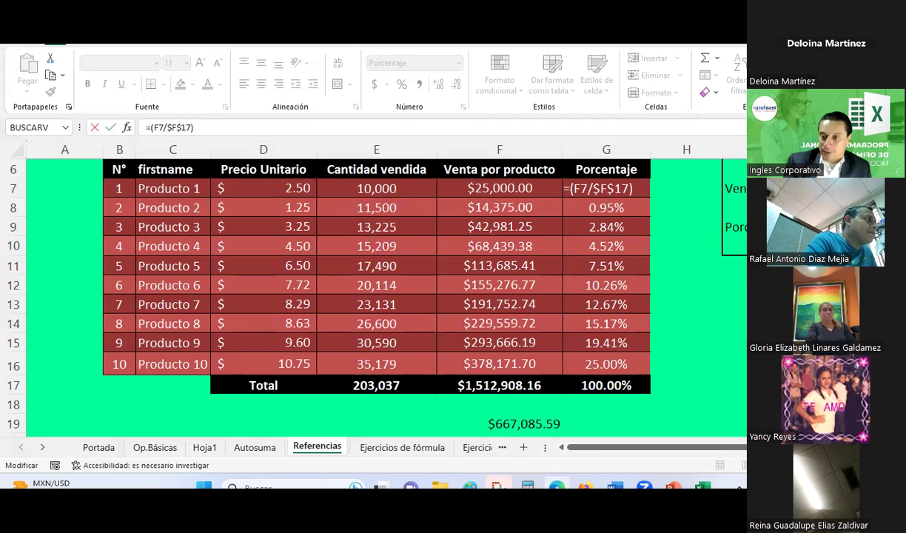
pyautogui.hotkey('ctrl', 'Return')
pyautogui.click(370, 448)
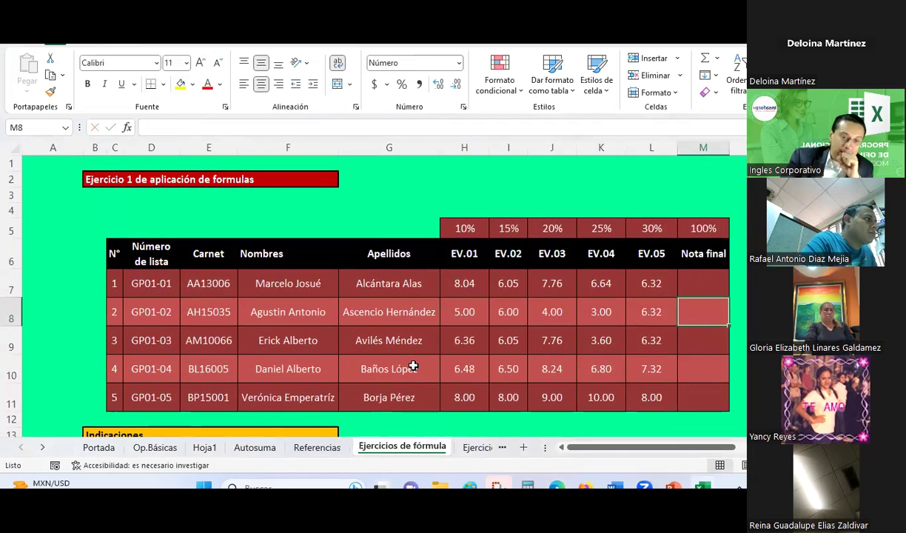
pyautogui.scroll(-3, 413, 365)
pyautogui.scroll(-1, 413, 366)
pyautogui.scroll(1, 413, 365)
pyautogui.scroll(1, 413, 365)
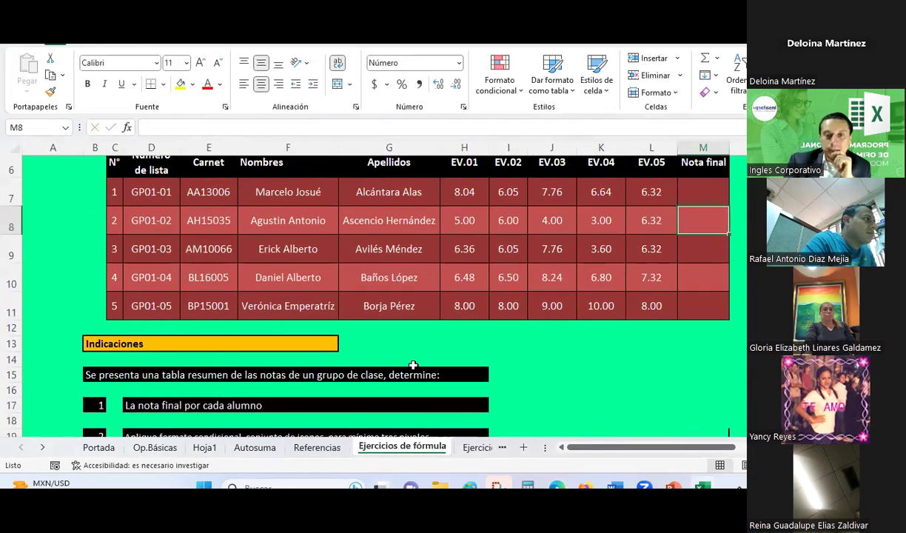
pyautogui.click(664, 453)
pyautogui.moveTo(663, 453); pyautogui.dragTo(706, 449)
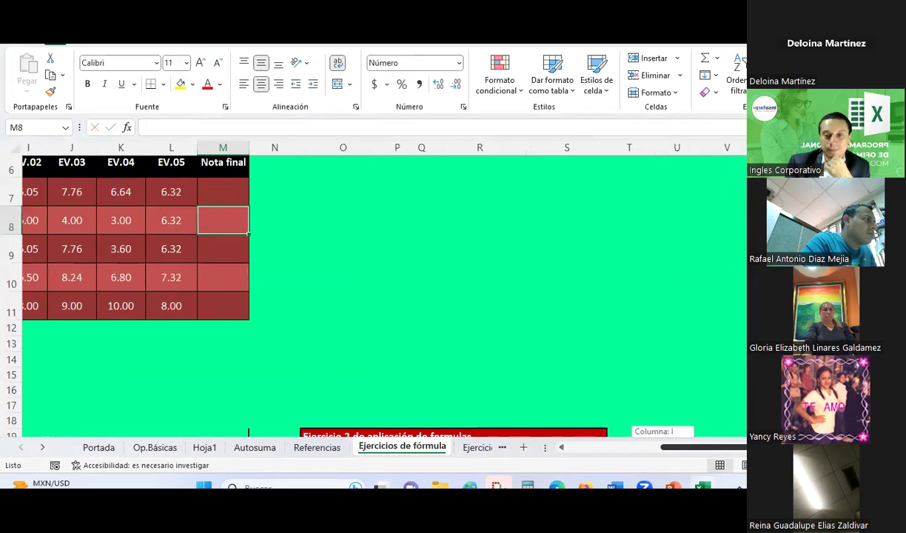
pyautogui.scroll(-3, 683, 319)
pyautogui.scroll(-2, 685, 322)
pyautogui.scroll(-3, 684, 323)
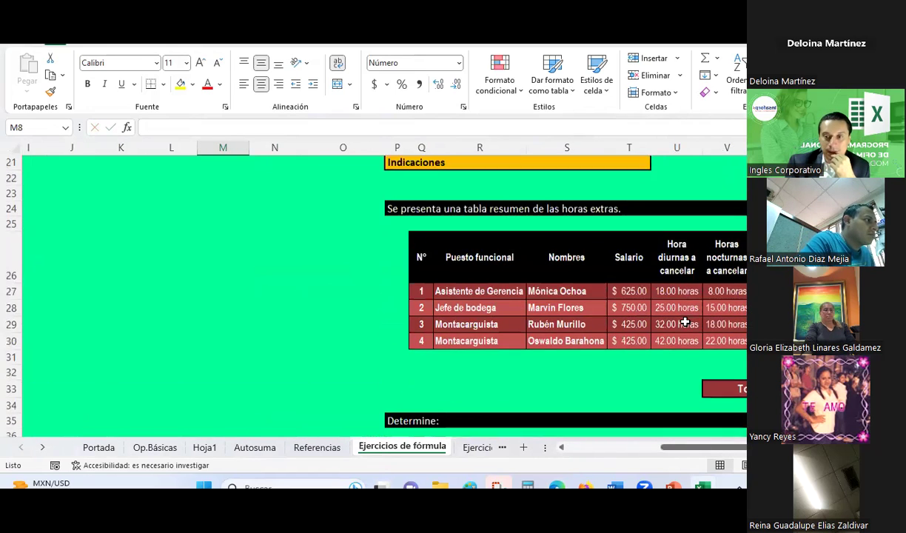
pyautogui.click(695, 454)
pyautogui.moveTo(695, 453); pyautogui.dragTo(740, 453)
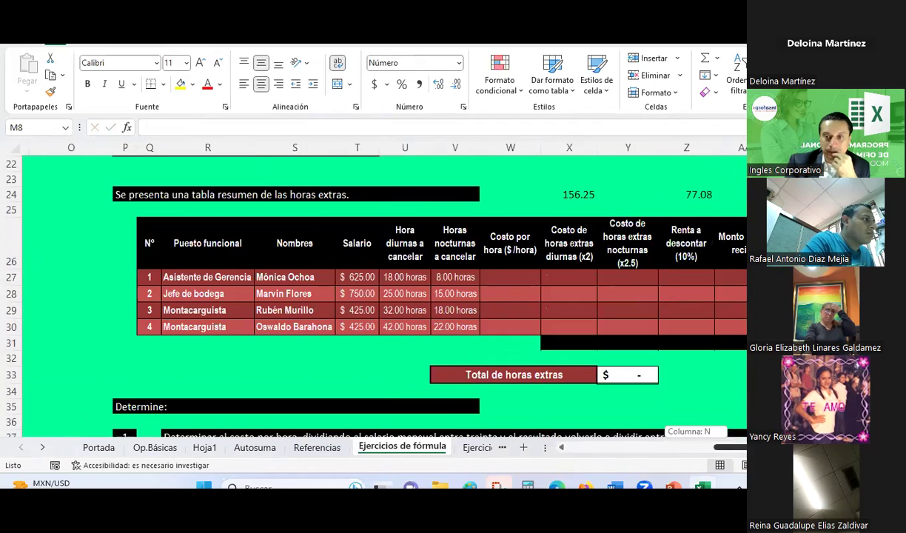
pyautogui.scroll(-1, 681, 327)
pyautogui.scroll(-3, 658, 307)
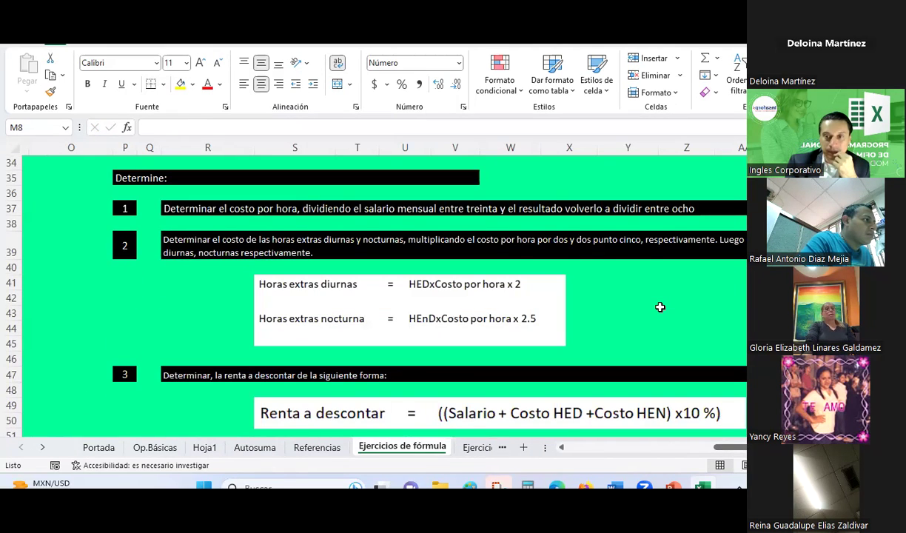
pyautogui.scroll(-4, 660, 308)
pyautogui.scroll(-3, 660, 309)
pyautogui.scroll(-3, 660, 310)
pyautogui.scroll(4, 660, 309)
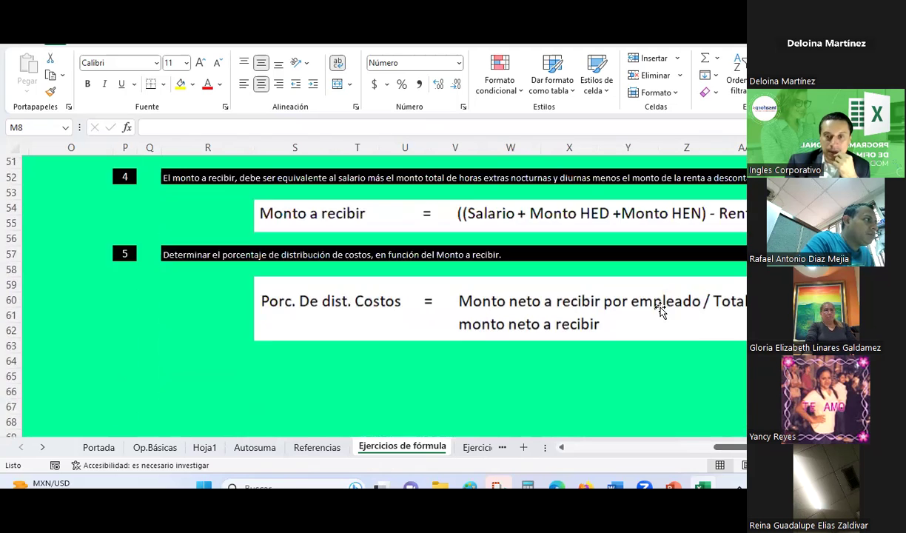
pyautogui.scroll(5, 660, 310)
pyautogui.scroll(3, 660, 309)
pyautogui.scroll(1, 660, 310)
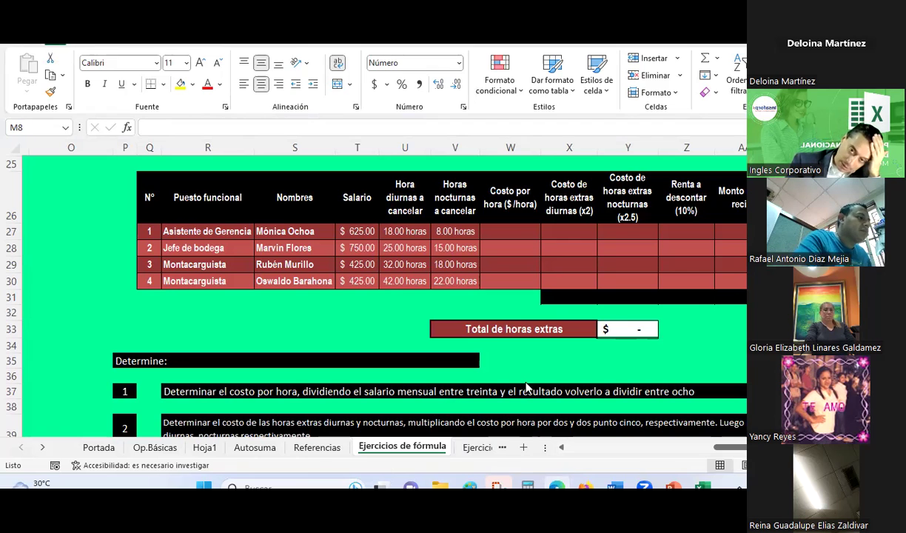
pyautogui.click(595, 448)
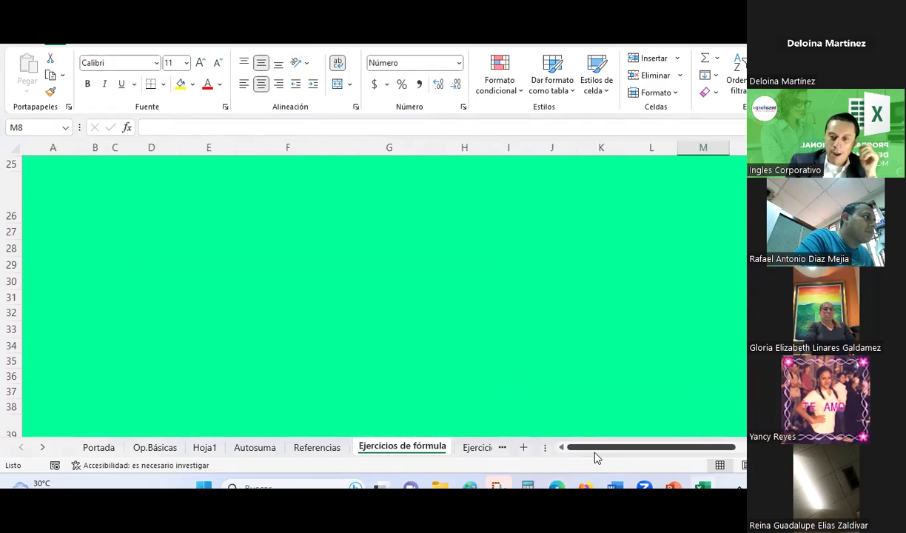
pyautogui.scroll(4, 530, 339)
pyautogui.scroll(1, 528, 335)
pyautogui.scroll(2, 528, 329)
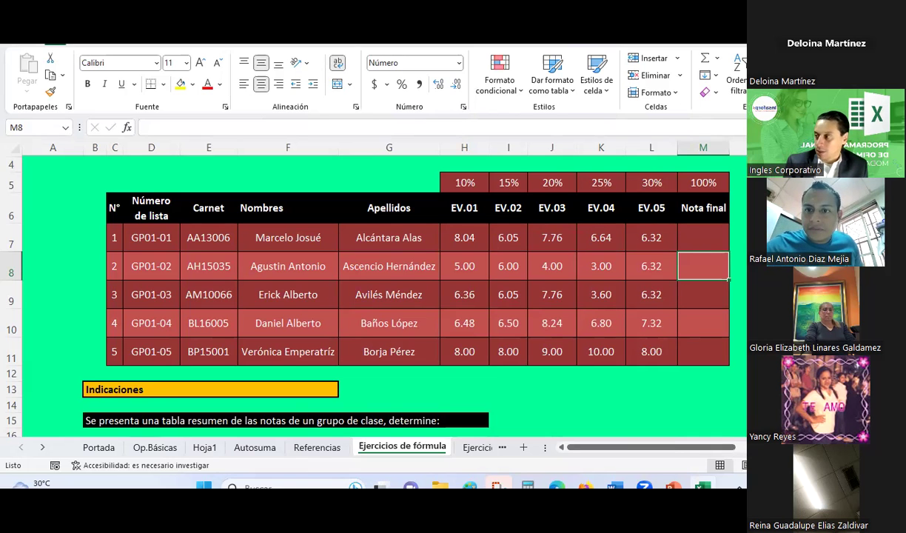
pyautogui.click(314, 447)
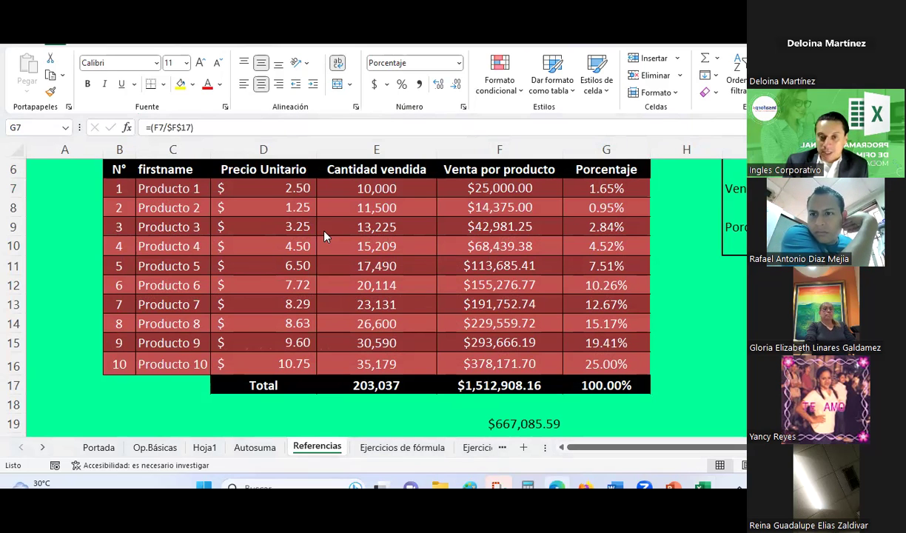
pyautogui.click(400, 447)
pyautogui.click(697, 236)
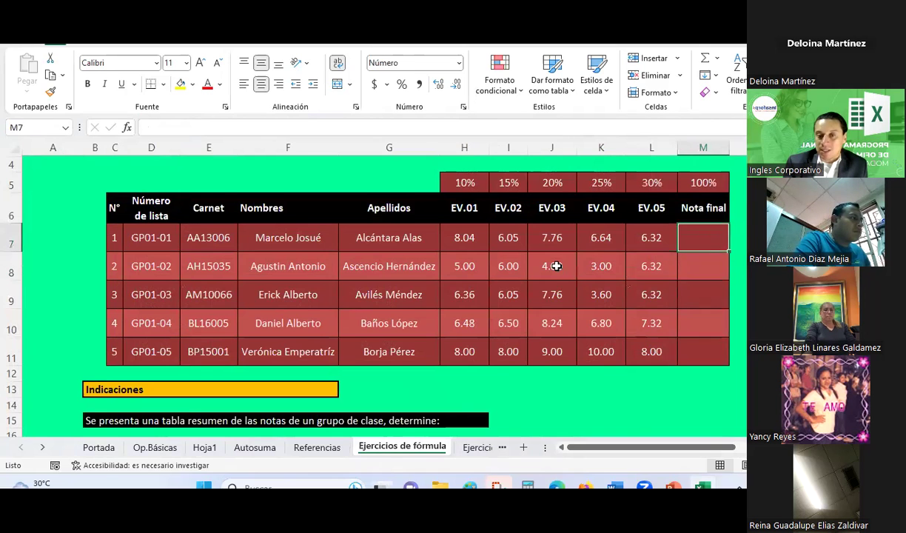
pyautogui.scroll(1, 554, 264)
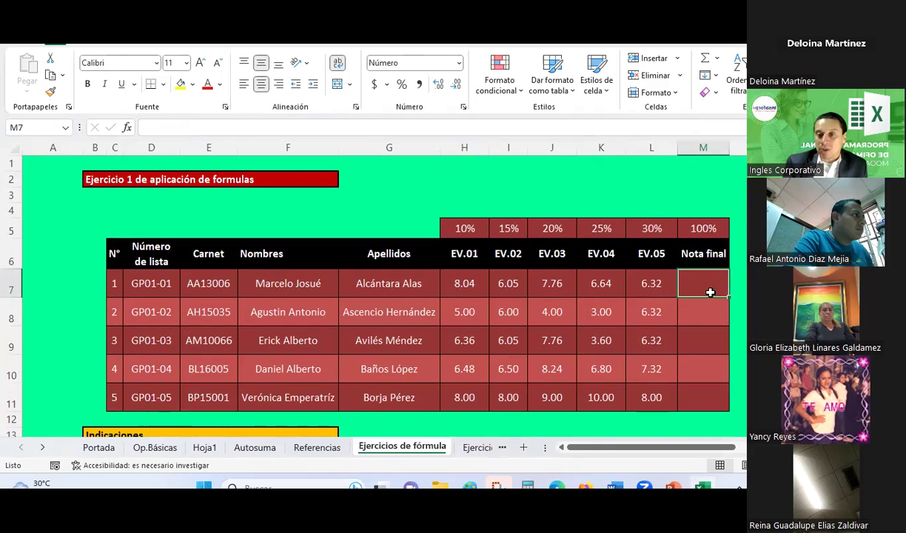
pyautogui.click(467, 282)
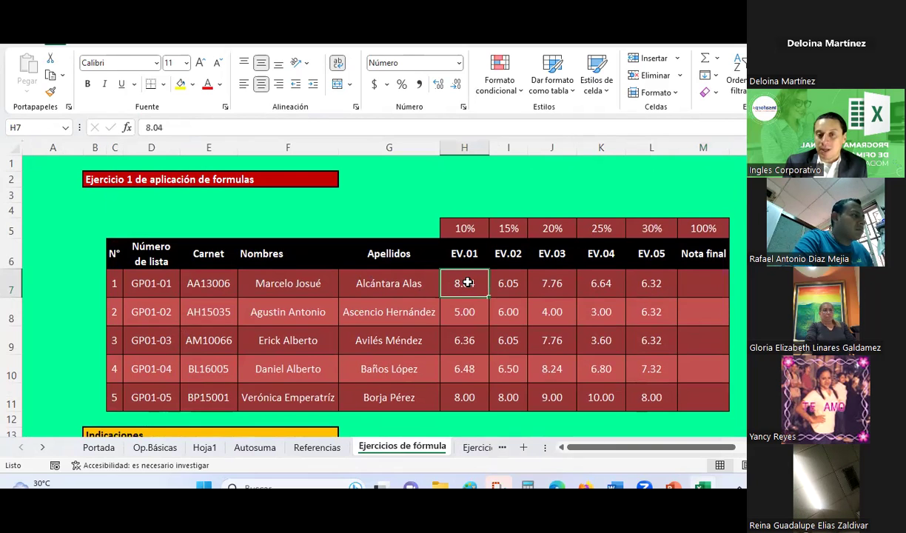
pyautogui.click(466, 227)
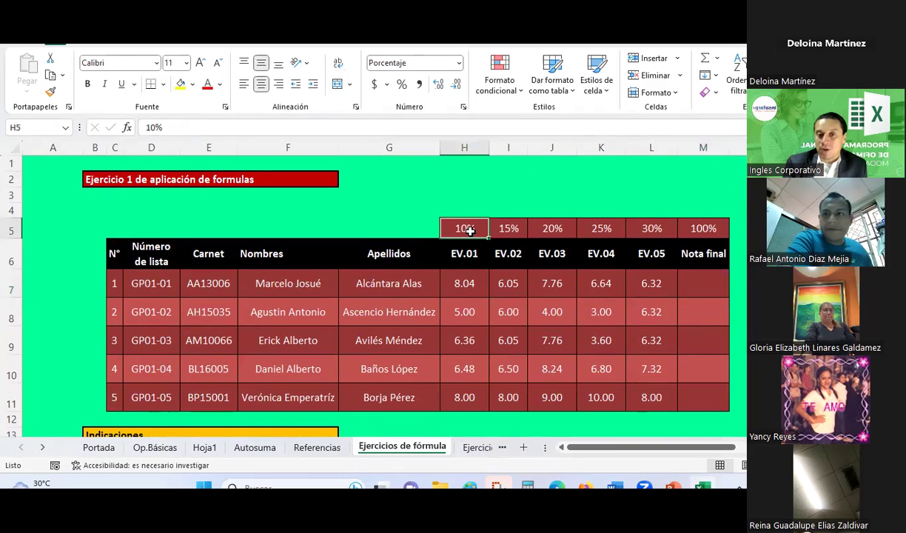
pyautogui.click(510, 288)
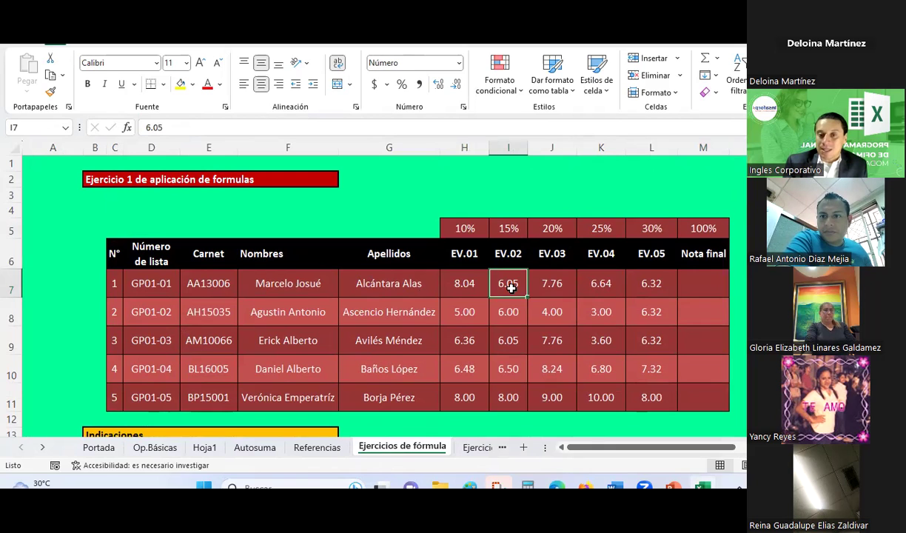
pyautogui.click(518, 230)
pyautogui.click(700, 282)
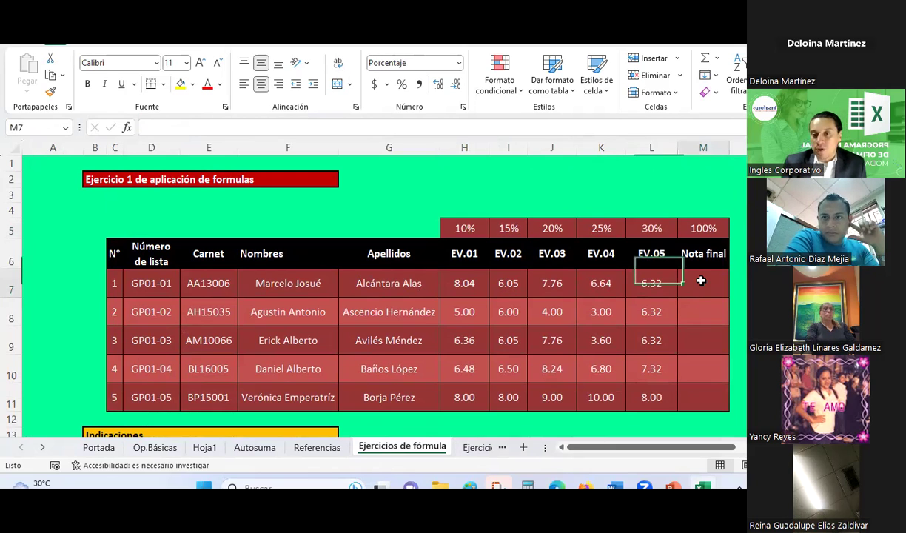
# Start M7's formula with H7*$H$5 and I7*$I$5, the 10% and 15% weighted grades.
pyautogui.write('=(')
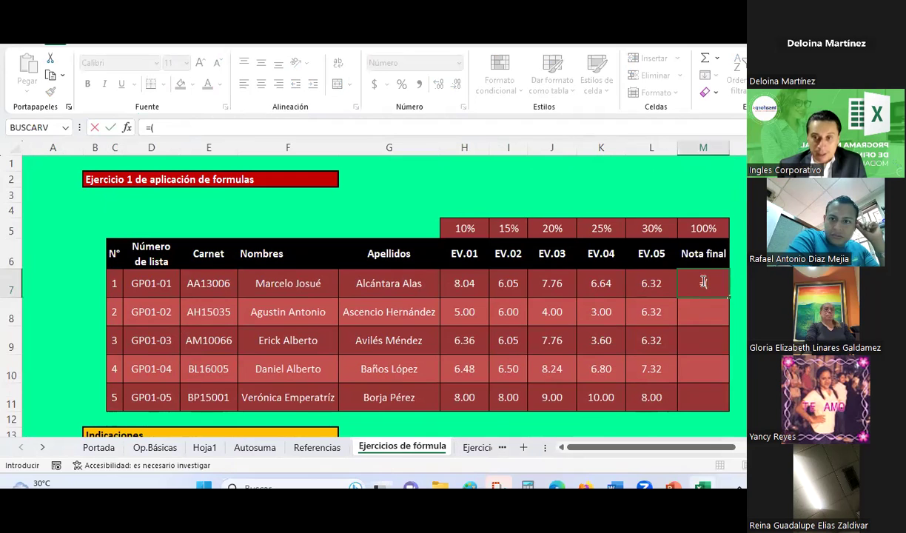
pyautogui.click(457, 283)
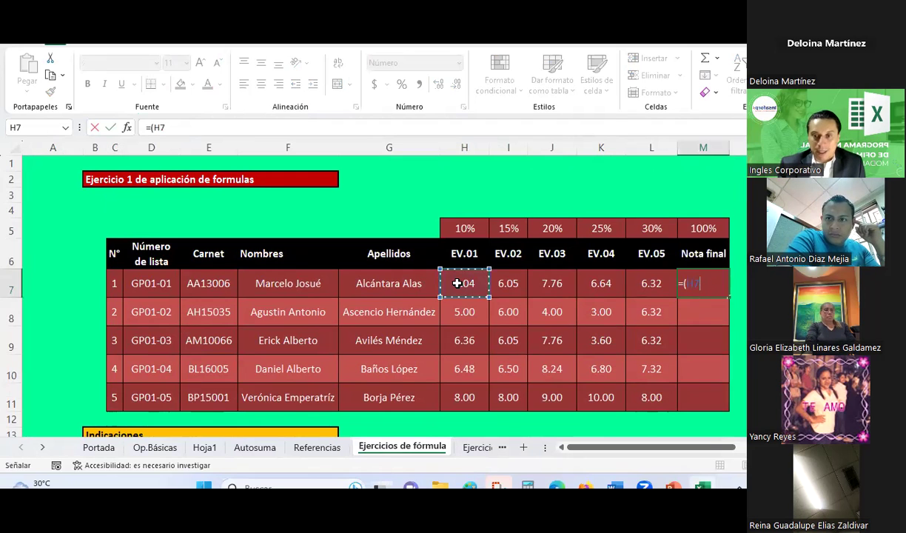
pyautogui.write('*')
pyautogui.click(465, 225)
pyautogui.press('F4')
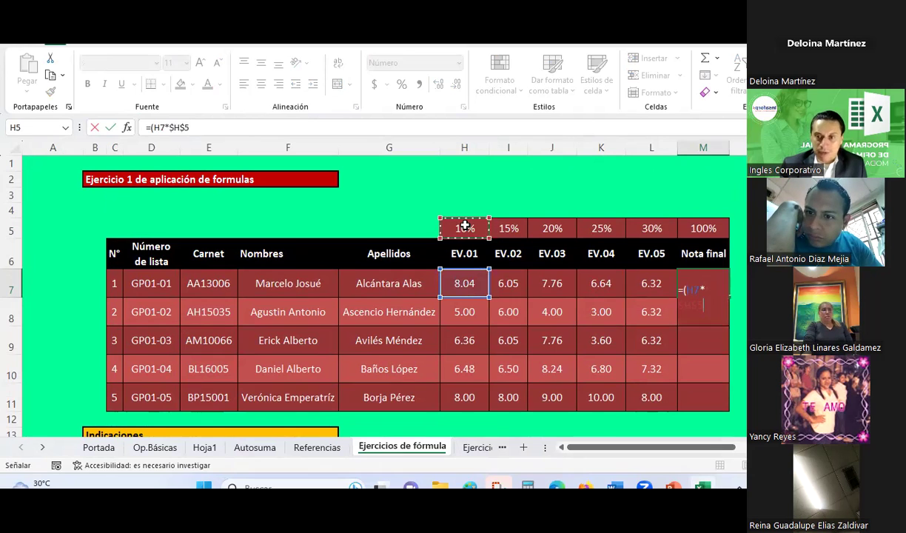
pyautogui.write(')+(')
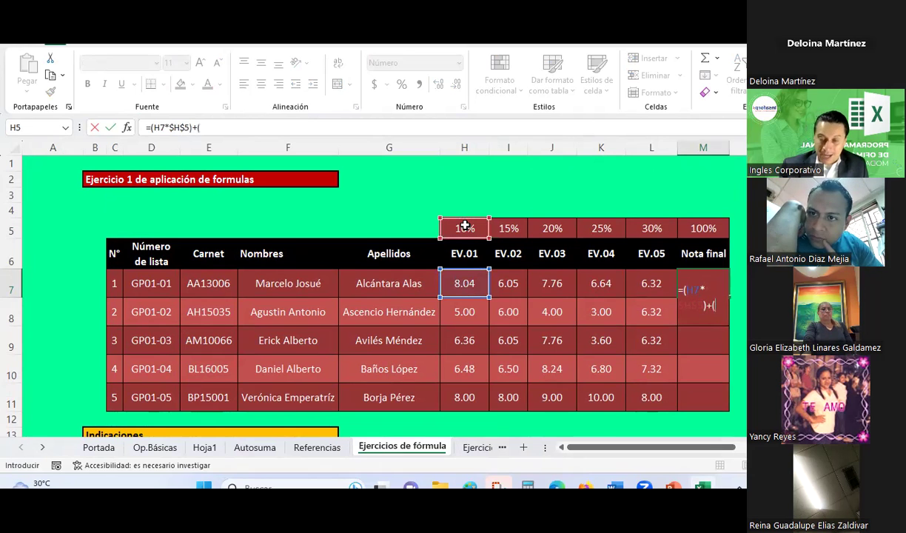
pyautogui.click(509, 284)
pyautogui.write('*')
pyautogui.click(510, 225)
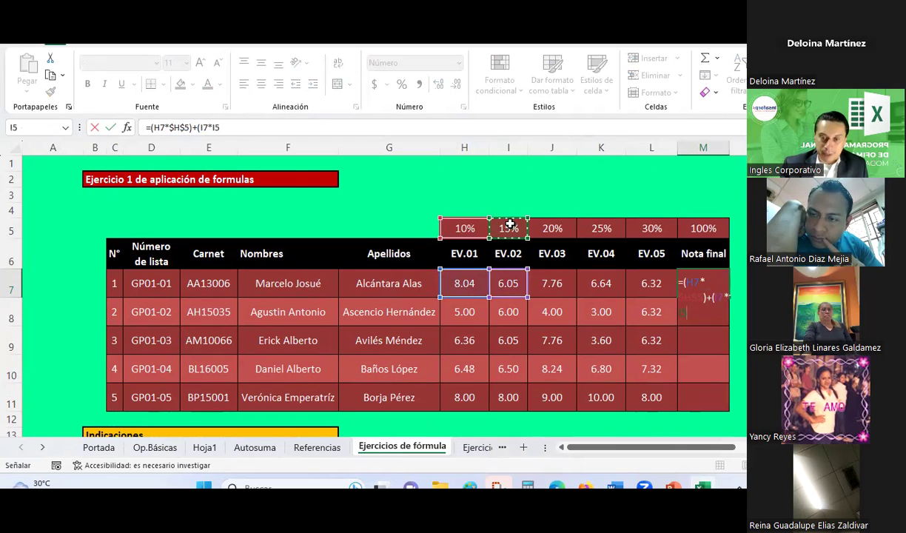
pyautogui.press('F4')
pyautogui.write('$I$5)+(')
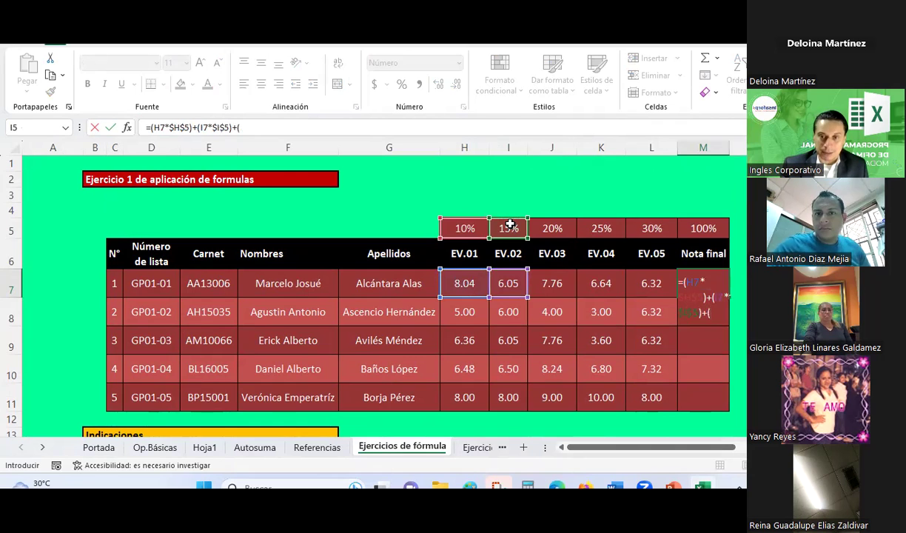
# Add the J7*$J$5, K7*$K$5 and L7*$L$5 terms and commit, giving 6.82.
pyautogui.click(551, 287)
pyautogui.write('*')
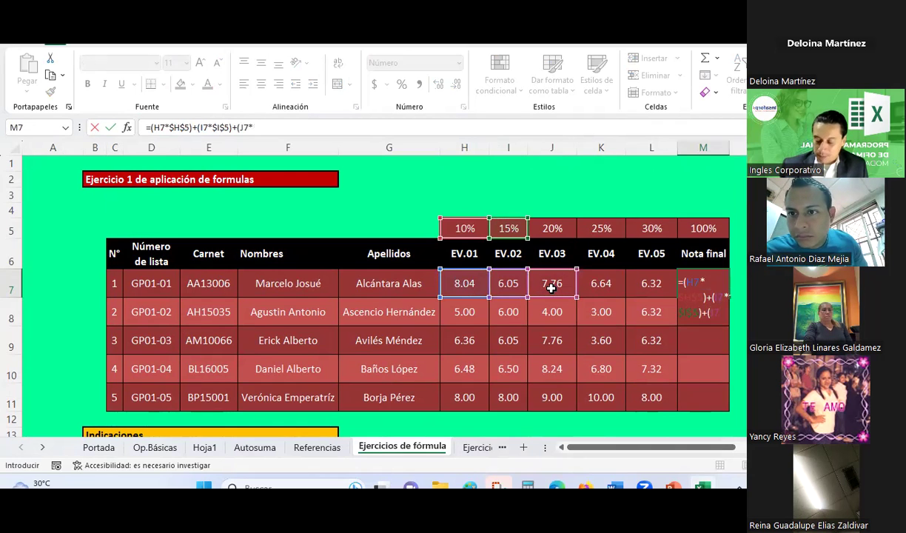
pyautogui.click(549, 228)
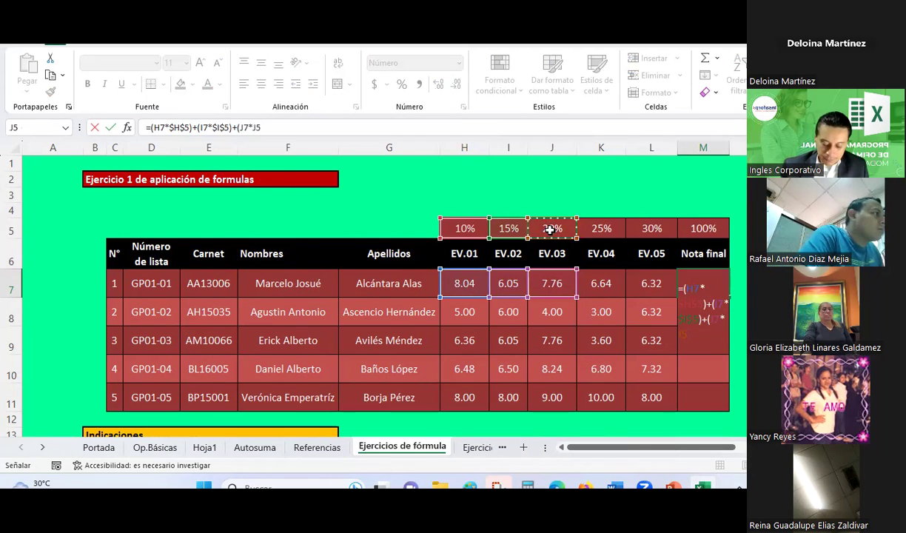
pyautogui.press('F4')
pyautogui.write('$J$5)+(')
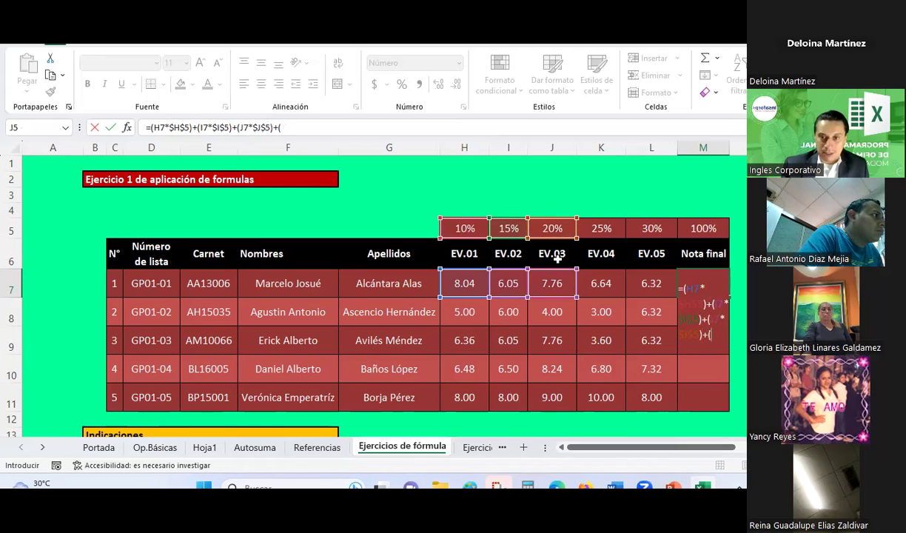
pyautogui.click(598, 288)
pyautogui.write('*')
pyautogui.click(603, 232)
pyautogui.press('F4')
pyautogui.write(')+(')
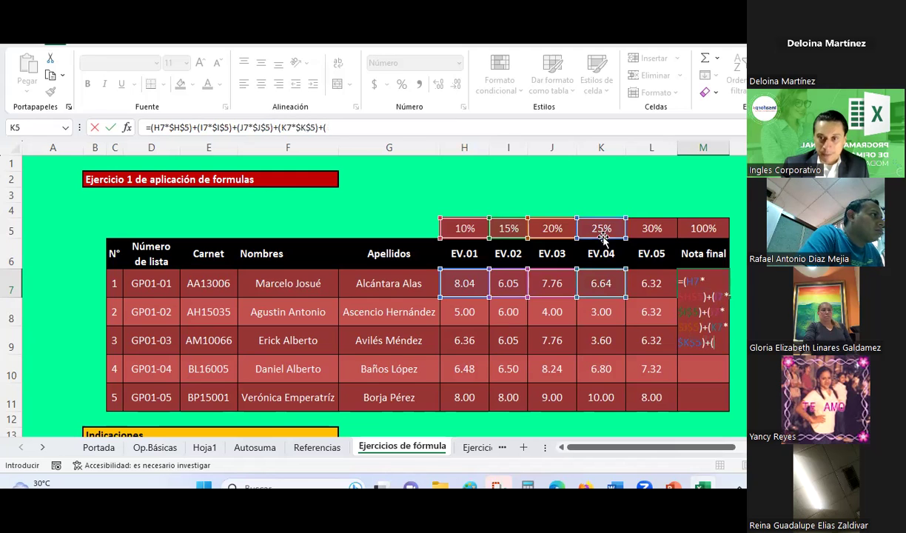
pyautogui.click(651, 289)
pyautogui.write('*')
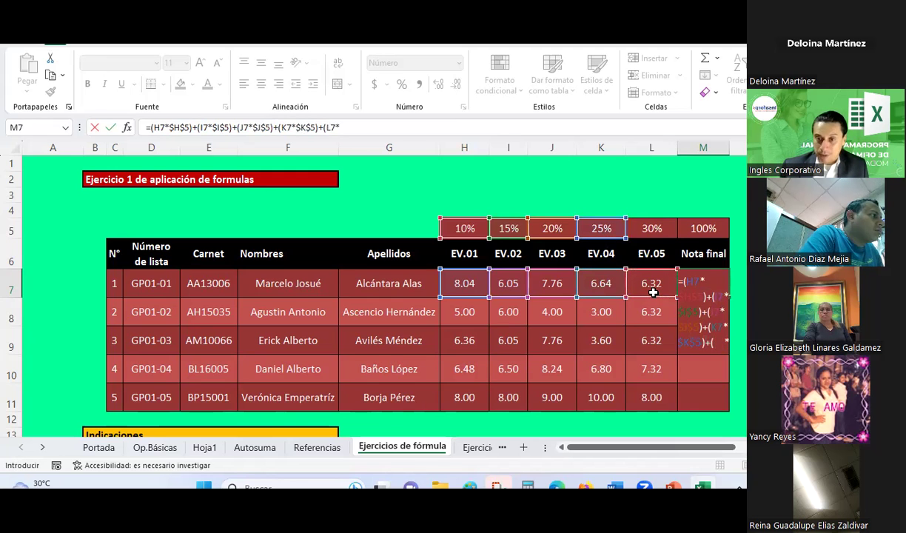
pyautogui.click(654, 228)
pyautogui.press('F4')
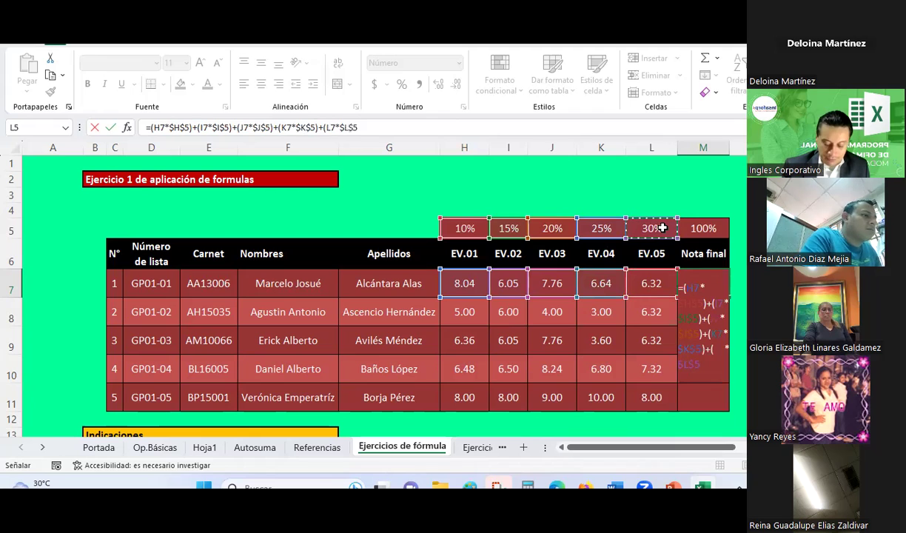
pyautogui.write(')')
pyautogui.press('Return')
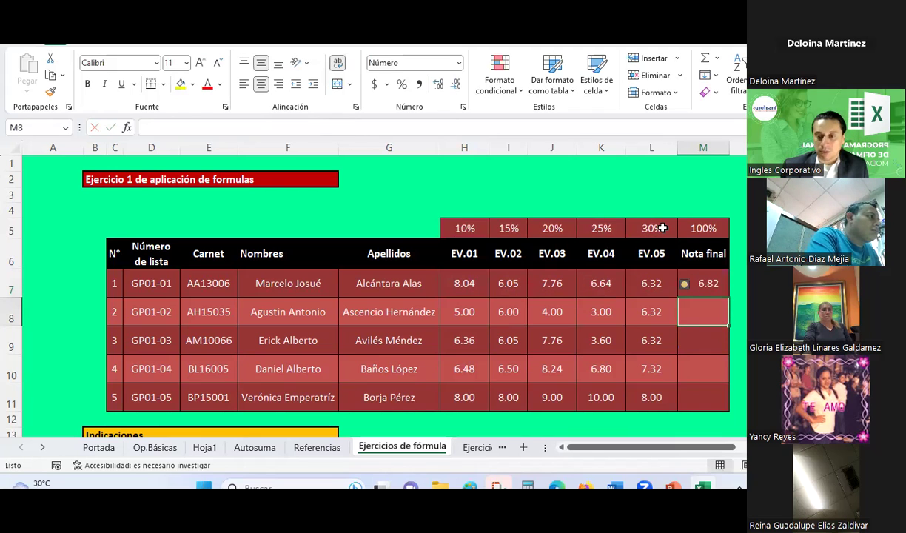
# Inspect M7's traffic-light icon set rule in the conditional formatting manager, then cancel out.
pyautogui.click(689, 288)
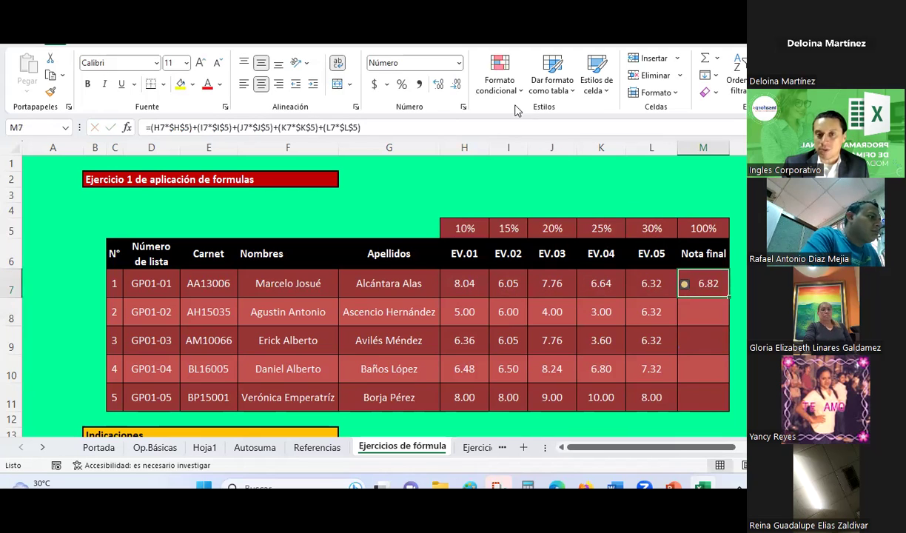
pyautogui.click(499, 83)
pyautogui.click(498, 311)
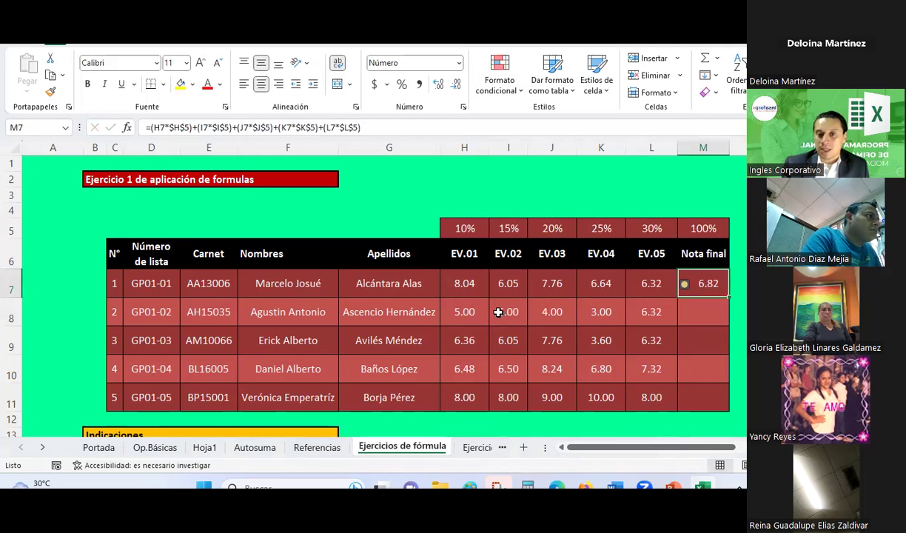
pyautogui.doubleClick(127, 317)
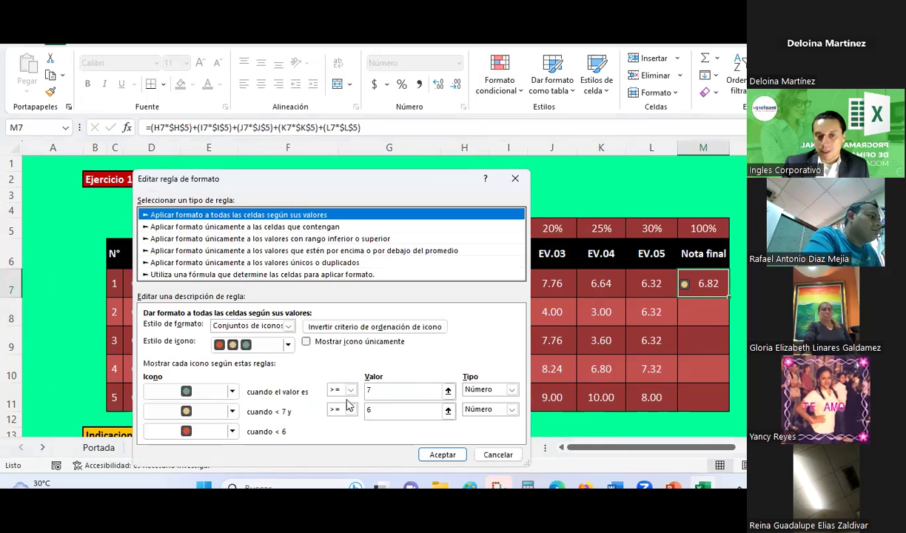
pyautogui.click(497, 454)
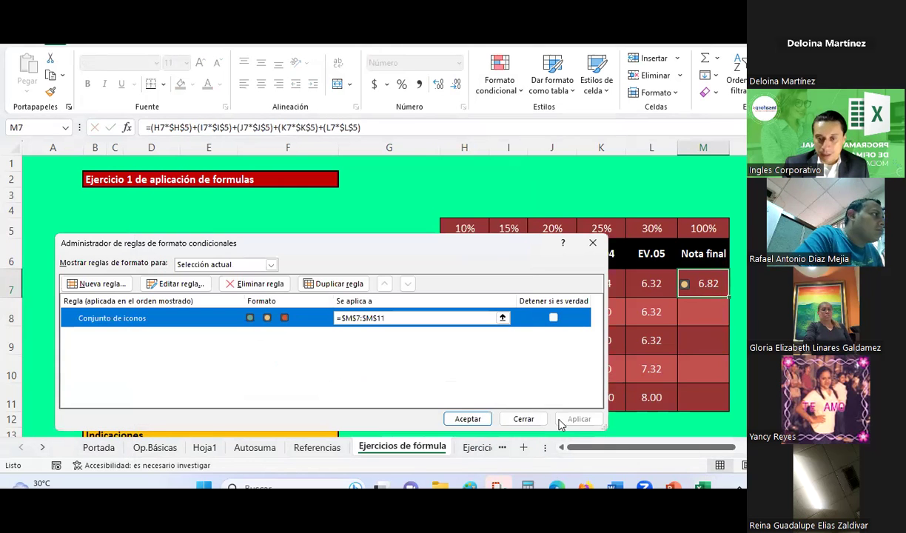
pyautogui.click(524, 419)
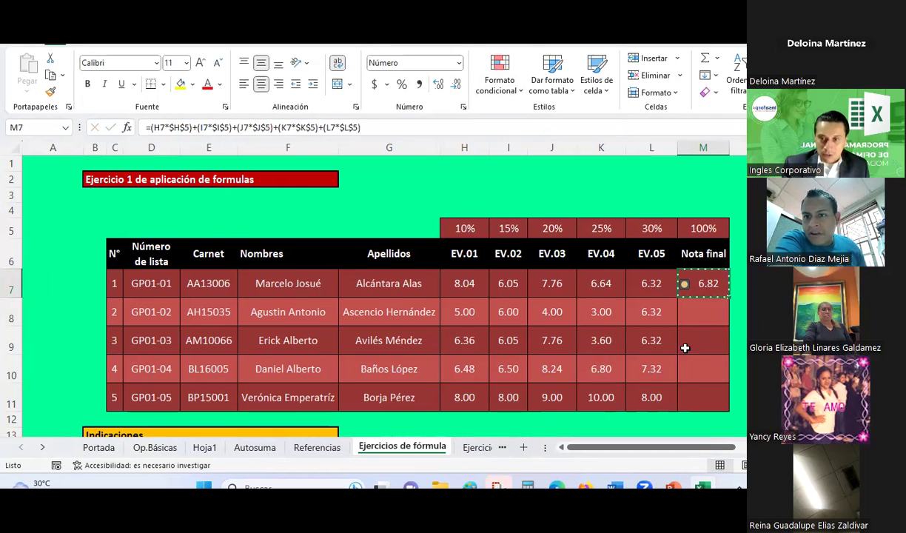
# Paste M7's Nota final formula and icon set into M8:M11, then scroll to the overtime table.
pyautogui.moveTo(699, 311); pyautogui.dragTo(699, 390)
pyautogui.rightClick(700, 390)
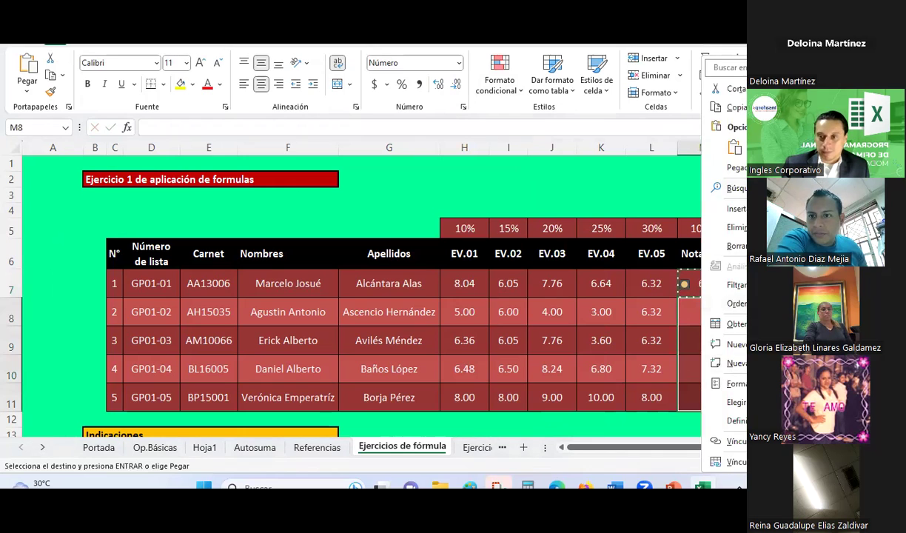
pyautogui.press('Escape')
pyautogui.hotkey('ctrl', 'v')
pyautogui.click(737, 283)
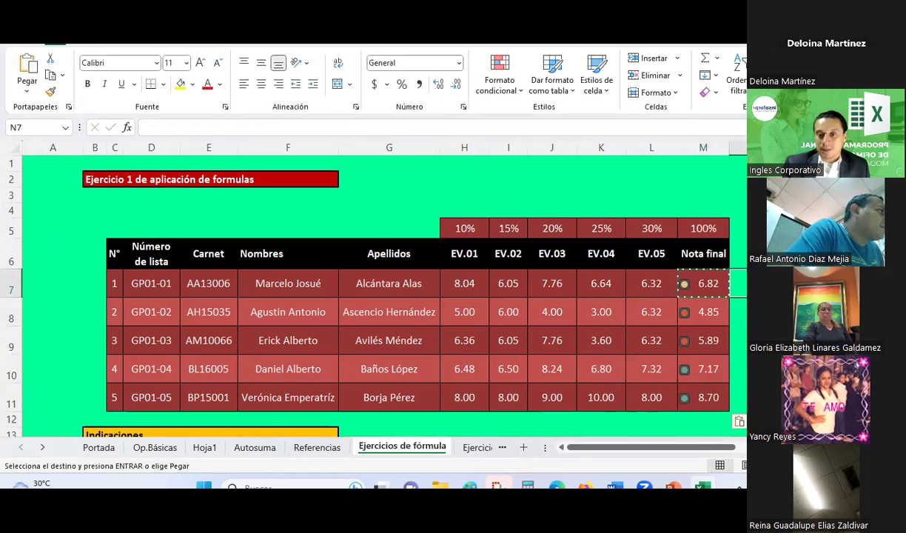
pyautogui.scroll(-1, 370, 288)
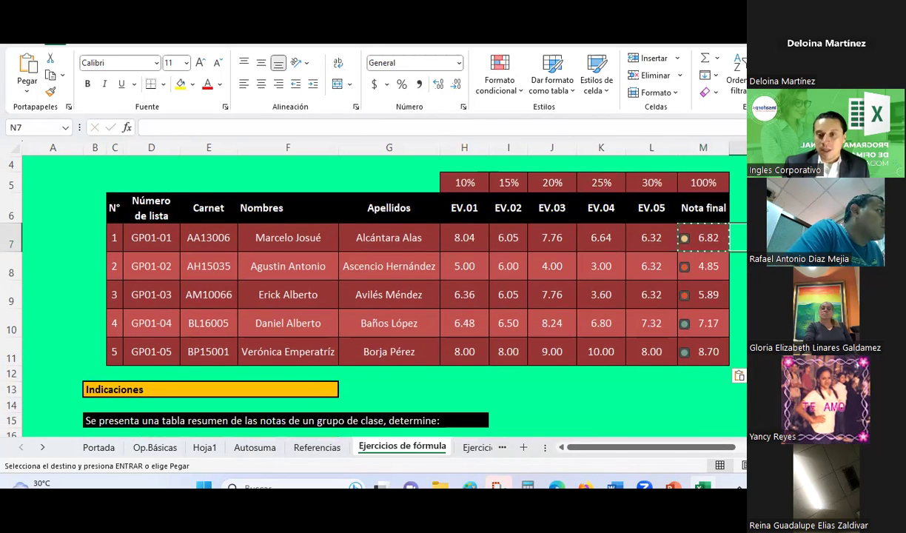
pyautogui.press('Escape')
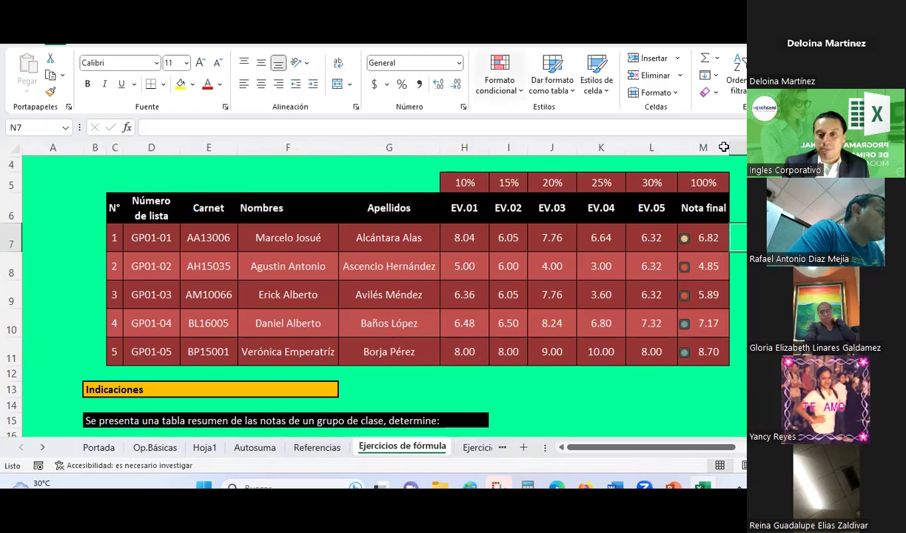
pyautogui.scroll(-3, 732, 252)
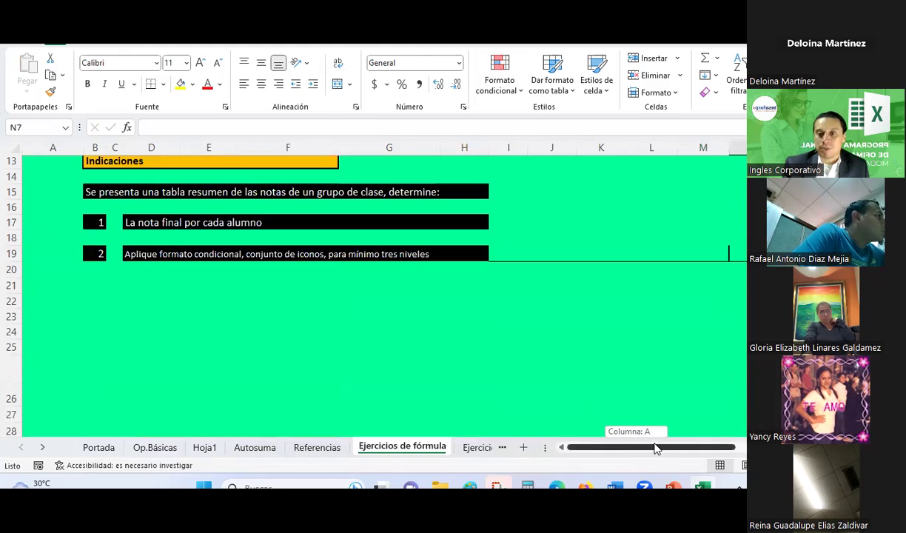
pyautogui.moveTo(655, 447); pyautogui.dragTo(728, 447)
pyautogui.scroll(-4, 667, 304)
pyautogui.scroll(-1, 667, 302)
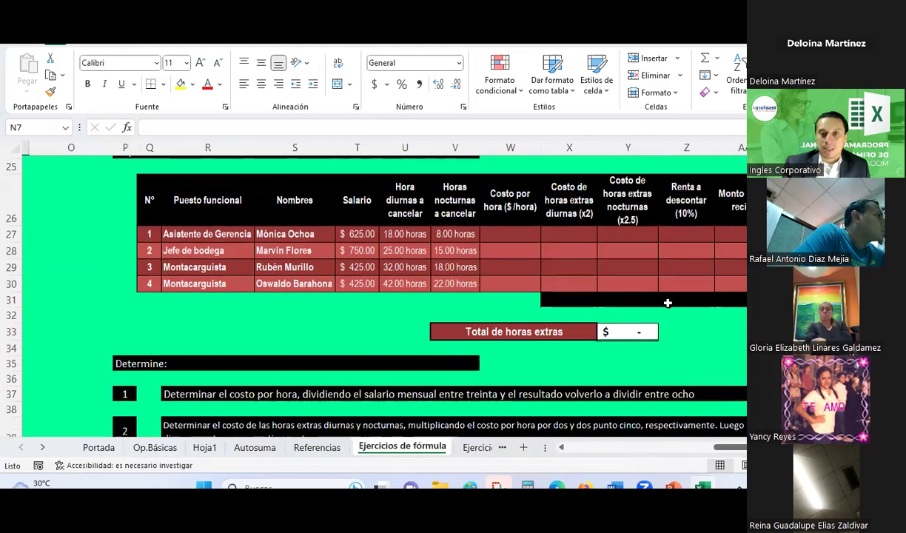
pyautogui.click(507, 229)
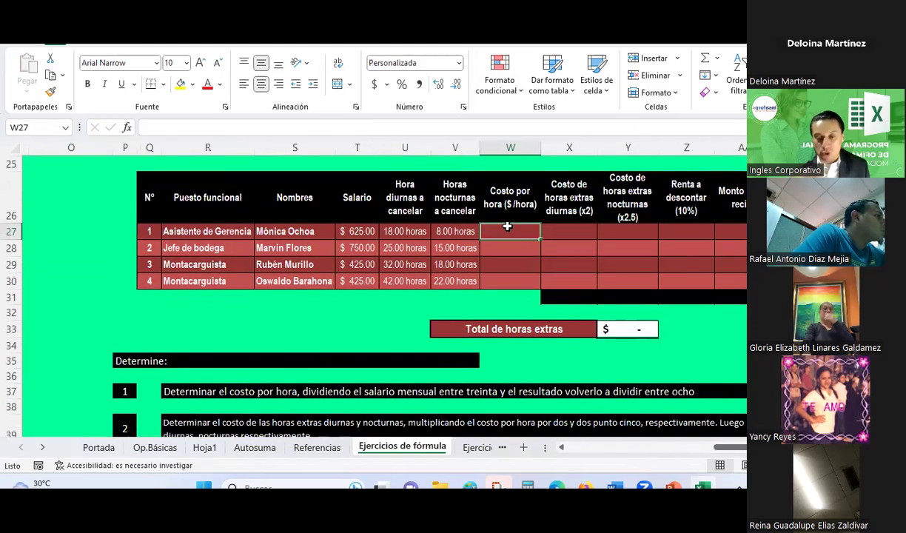
pyautogui.scroll(-3, 392, 292)
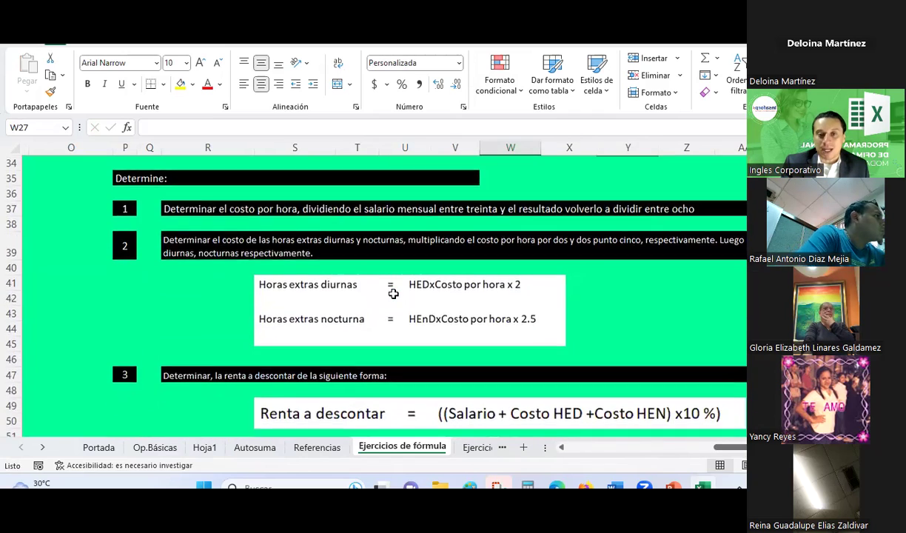
pyautogui.scroll(-2, 393, 294)
pyautogui.scroll(-3, 393, 295)
pyautogui.scroll(-2, 393, 296)
pyautogui.scroll(-1, 394, 296)
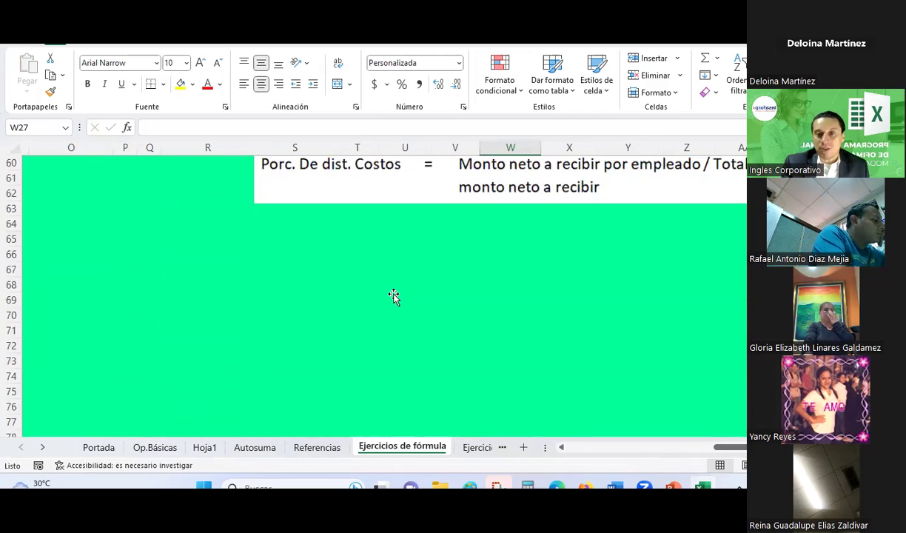
pyautogui.scroll(4, 393, 296)
pyautogui.scroll(2, 393, 295)
pyautogui.scroll(2, 393, 295)
pyautogui.scroll(1, 393, 295)
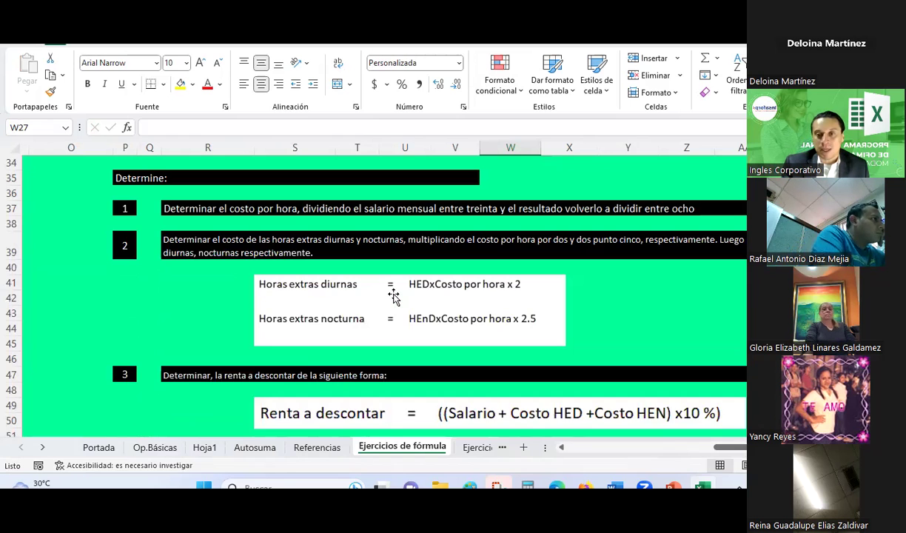
pyautogui.scroll(1, 393, 295)
pyautogui.scroll(2, 393, 295)
pyautogui.scroll(1, 393, 295)
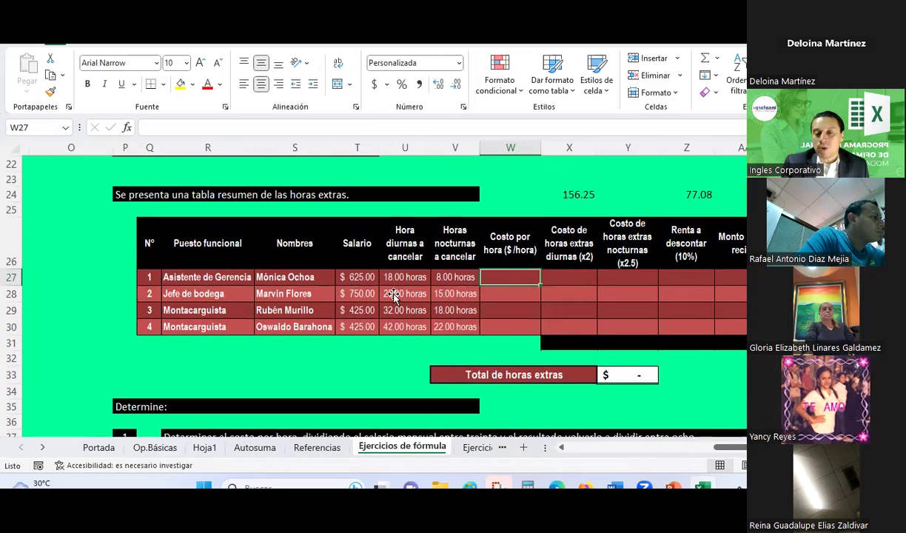
pyautogui.click(520, 294)
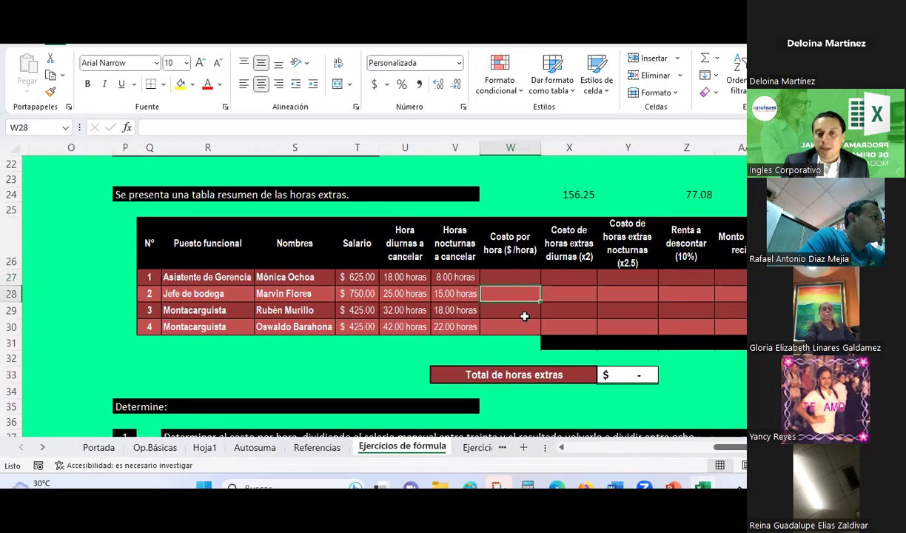
pyautogui.click(502, 278)
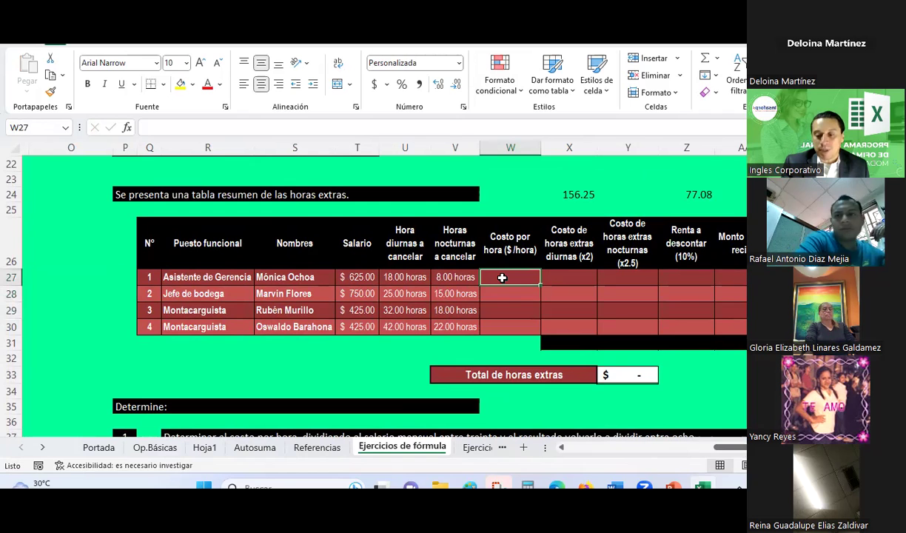
pyautogui.scroll(-2, 502, 278)
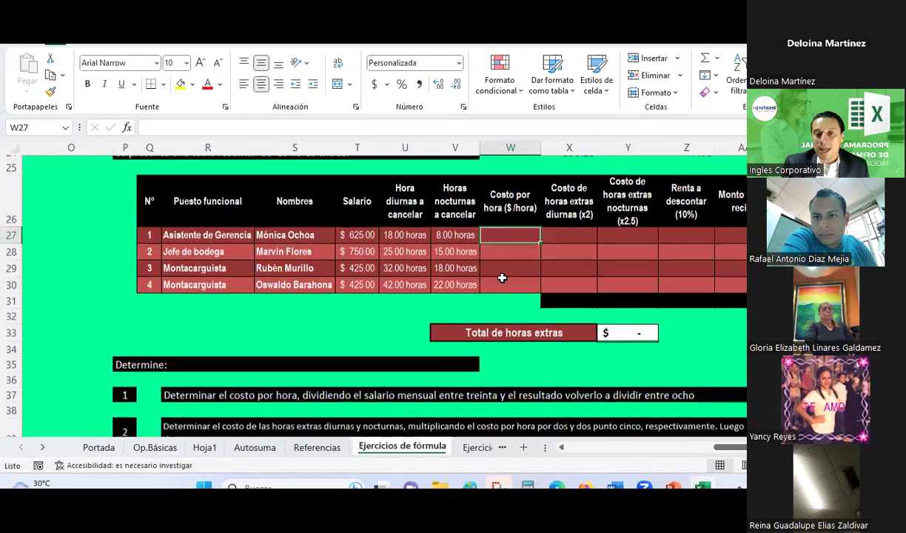
pyautogui.scroll(2, 502, 275)
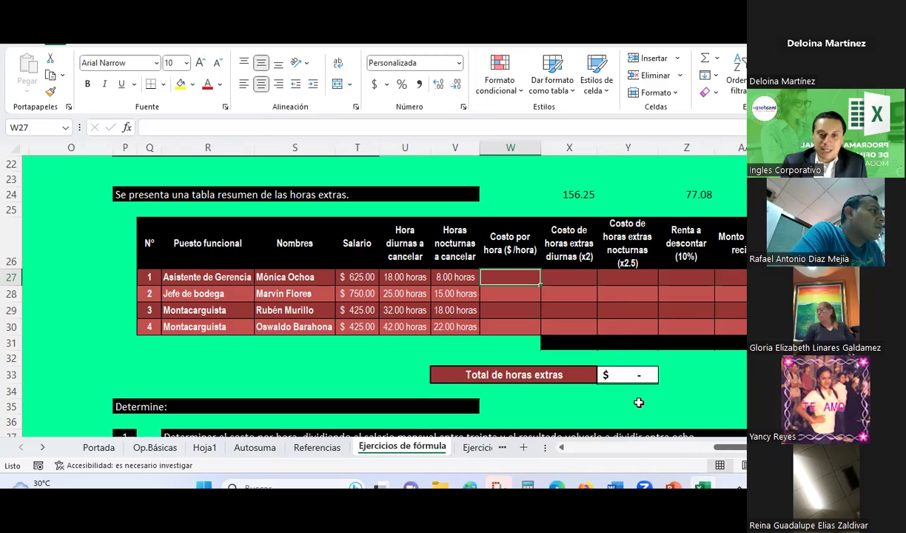
# Launch Snipping Tool and capture a rectangular snip of the overtime table area.
pyautogui.click(500, 485)
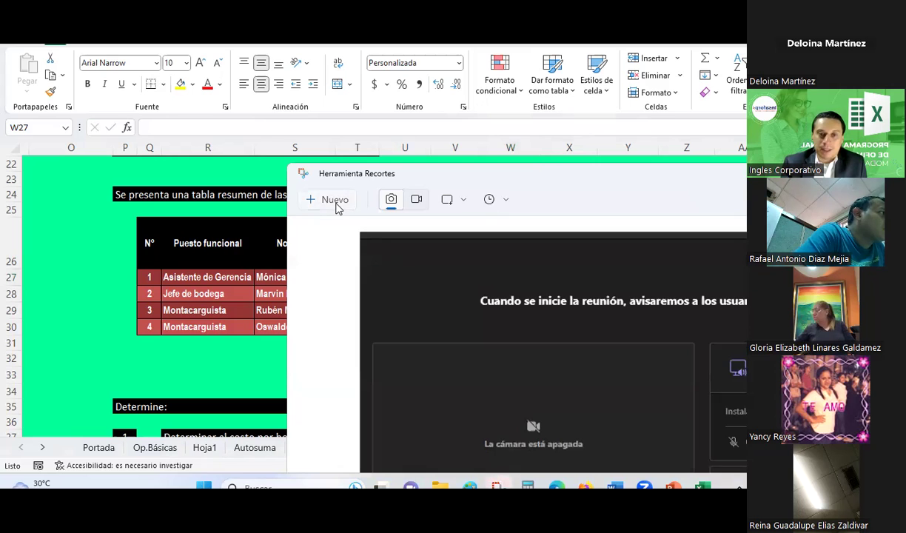
pyautogui.click(331, 200)
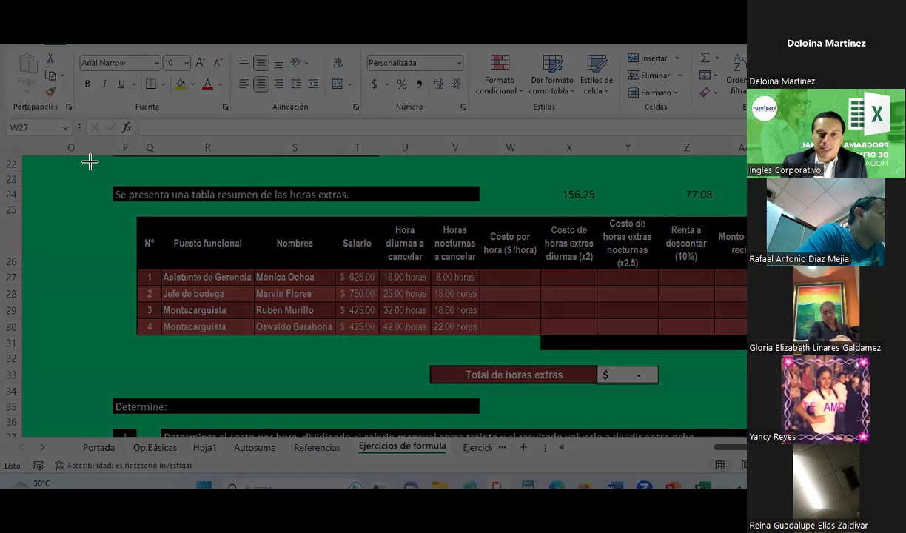
pyautogui.moveTo(87, 140); pyautogui.dragTo(668, 392)
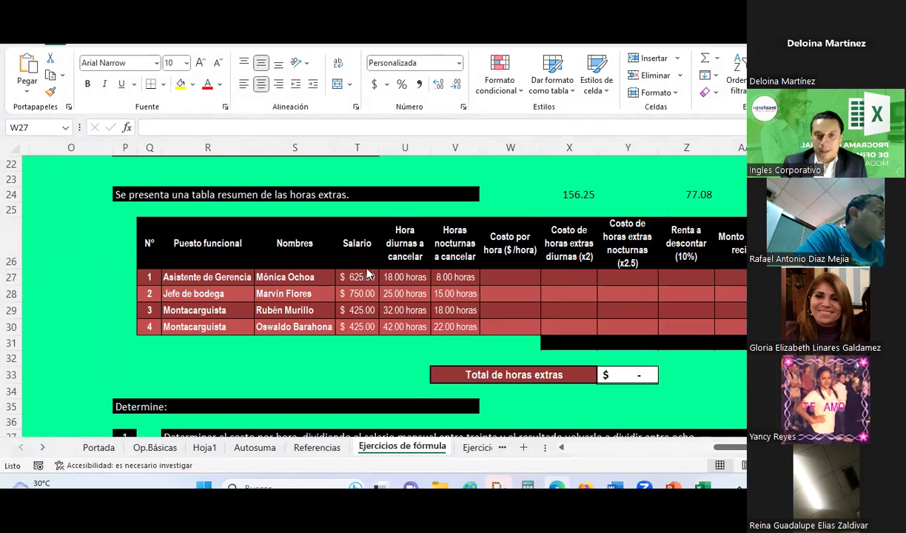
pyautogui.click(614, 447)
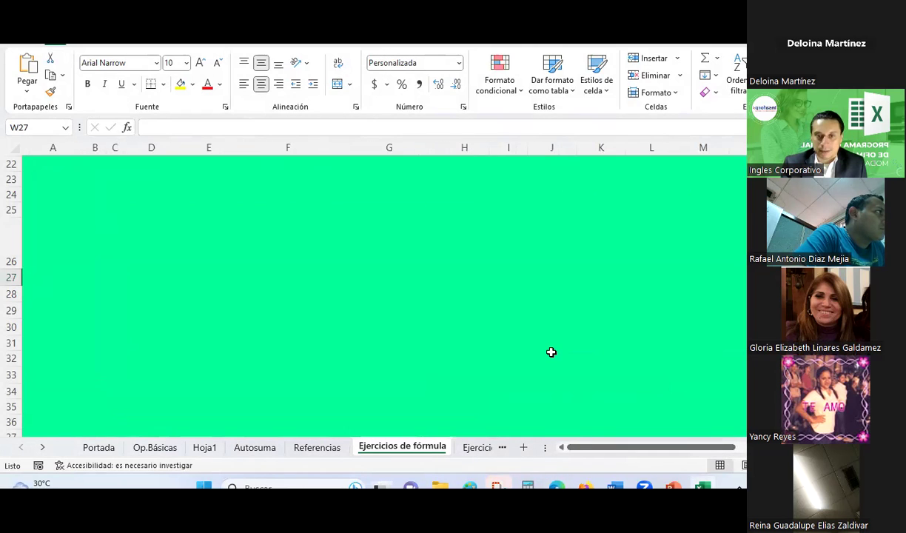
pyautogui.scroll(5, 551, 352)
pyautogui.scroll(1, 551, 352)
pyautogui.click(699, 265)
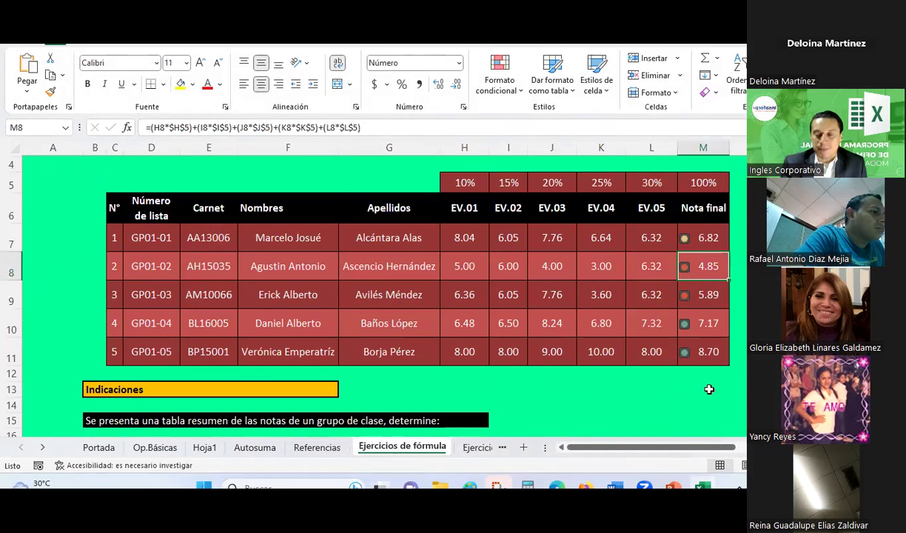
pyautogui.click(711, 295)
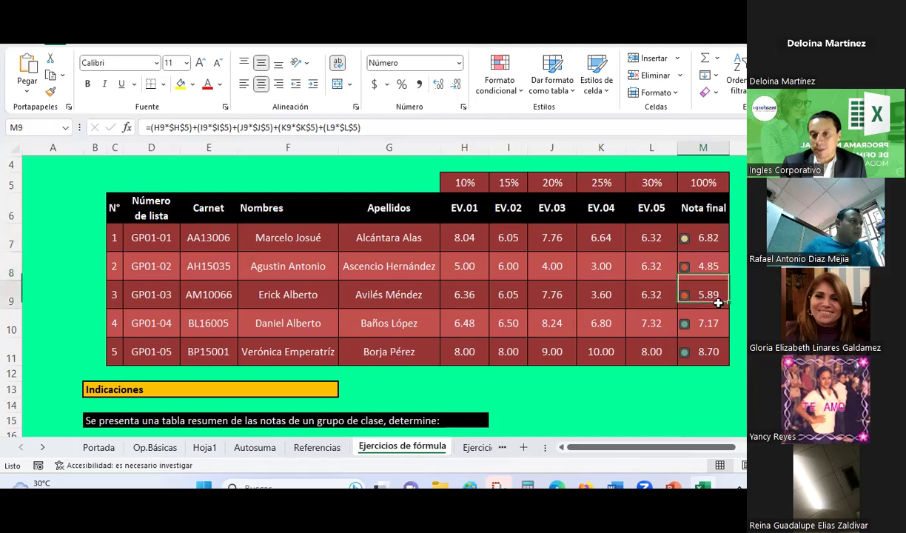
pyautogui.click(715, 322)
pyautogui.click(716, 362)
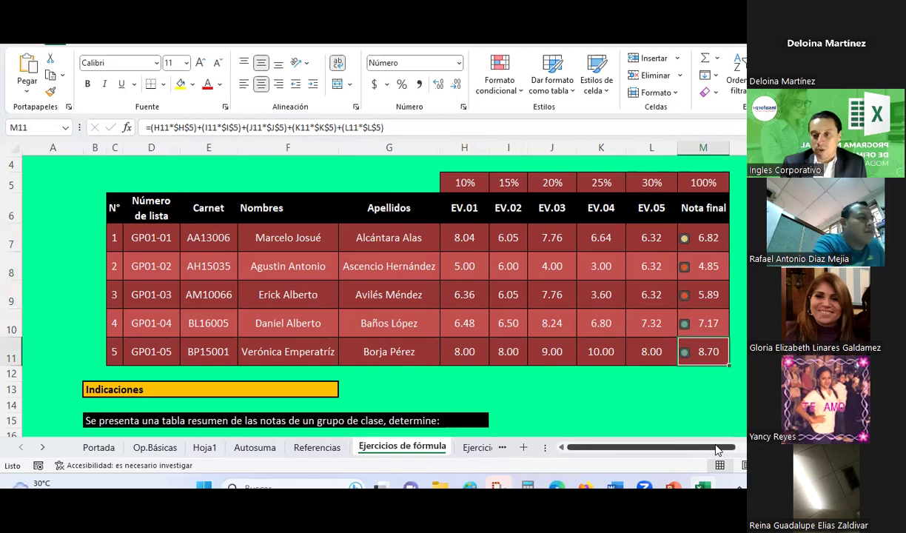
pyautogui.moveTo(712, 447); pyautogui.dragTo(735, 446)
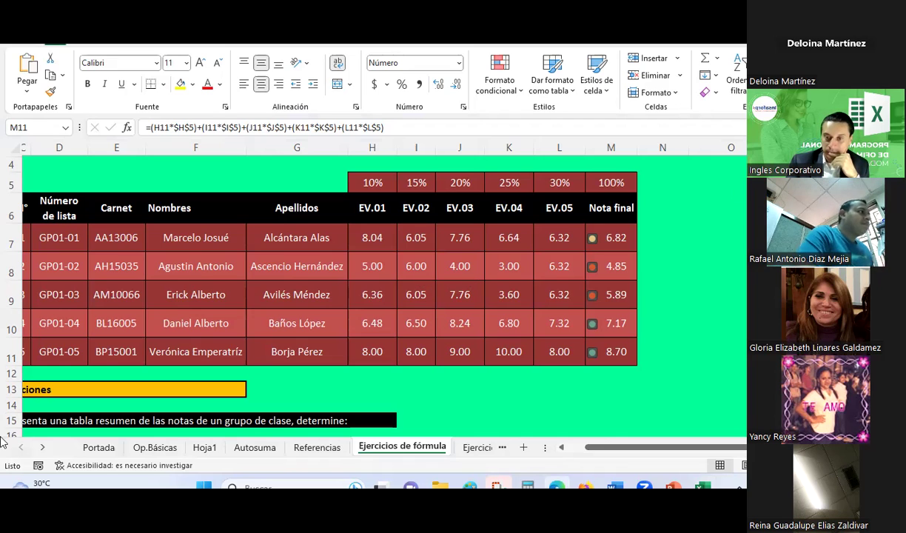
# Select J12 and scroll down to show the Ejercicio 1 grade table and its instructions.
pyautogui.click(461, 378)
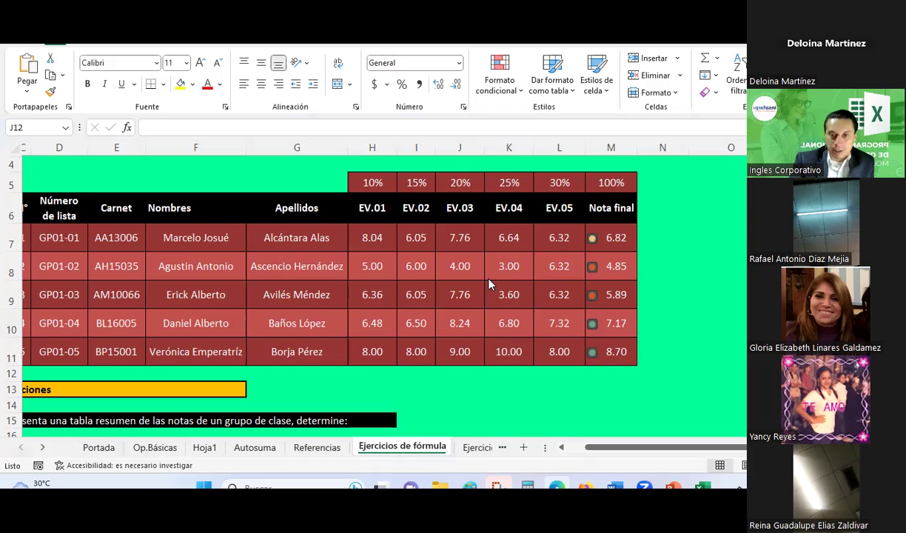
pyautogui.scroll(-2, 564, 281)
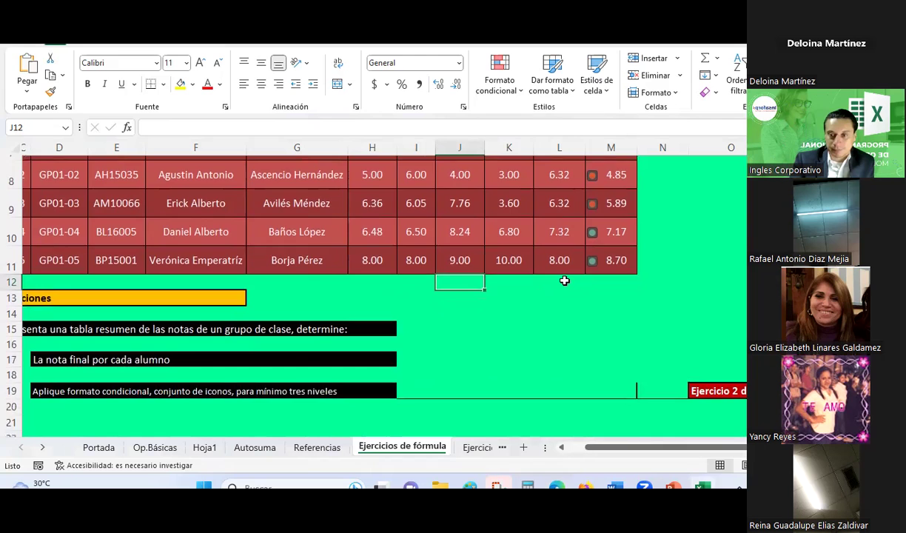
# Move to the Ejercicio 2 overtime table, select W27, and review the instructions below it.
pyautogui.click(628, 362)
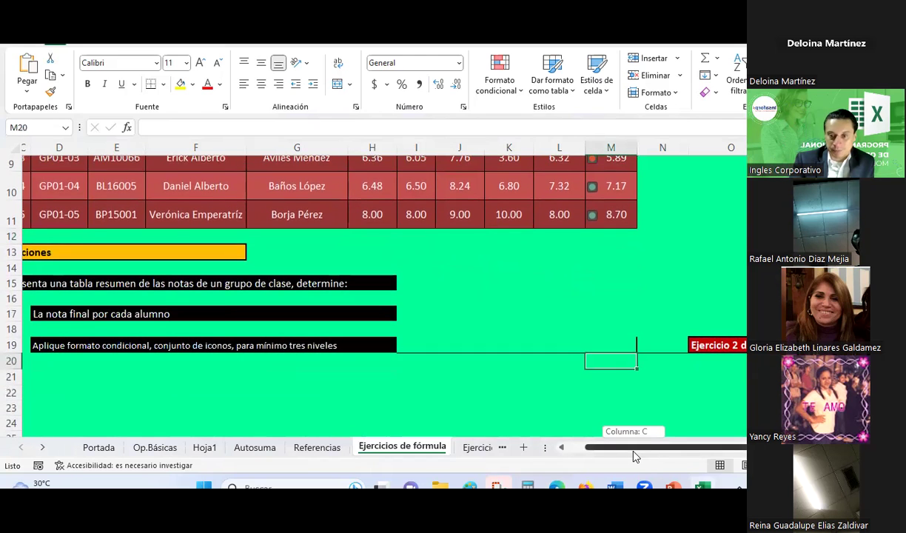
pyautogui.moveTo(622, 447); pyautogui.dragTo(699, 447)
pyautogui.scroll(-2, 637, 304)
pyautogui.scroll(-2, 637, 304)
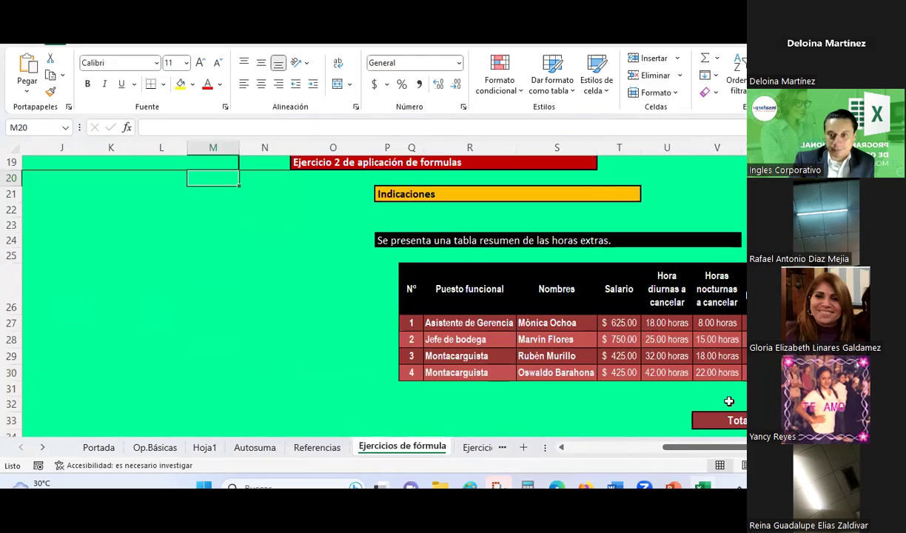
pyautogui.moveTo(707, 455); pyautogui.dragTo(729, 451)
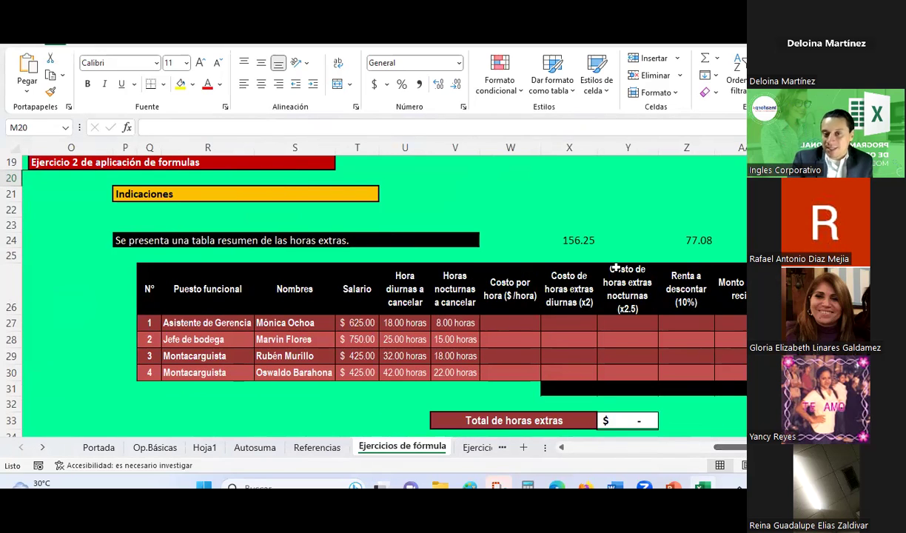
pyautogui.click(500, 326)
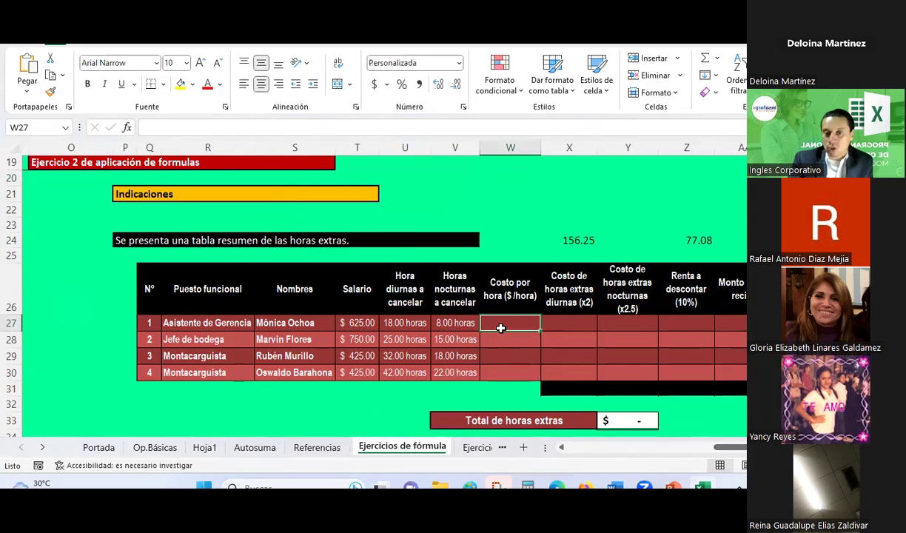
pyautogui.scroll(-2, 500, 327)
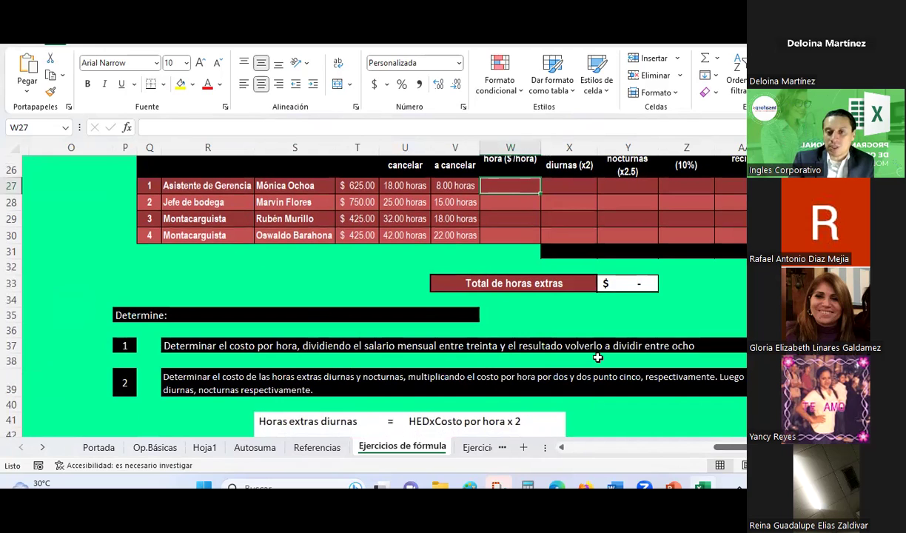
pyautogui.scroll(1, 598, 356)
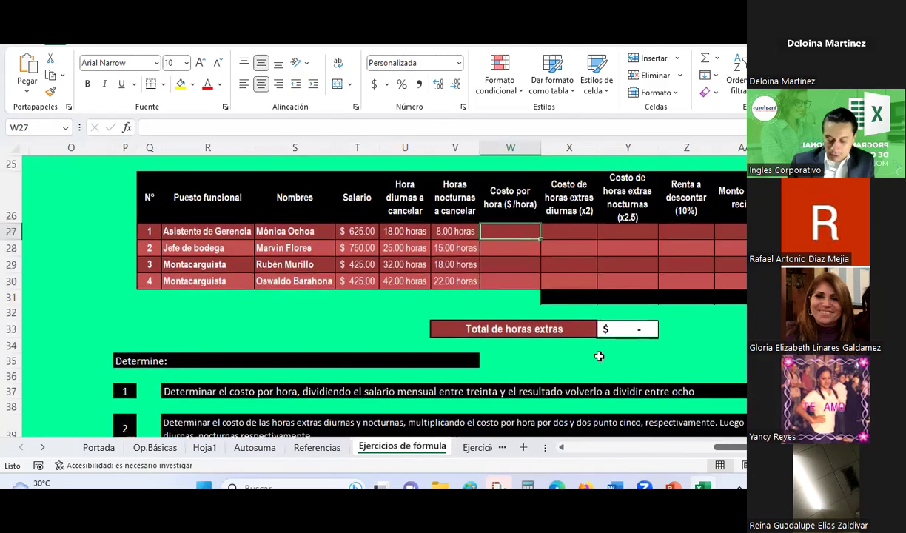
# Enter =((T27/30)/8) in W27 for the first employee's hourly cost, shown as $2.60.
pyautogui.write('=((')
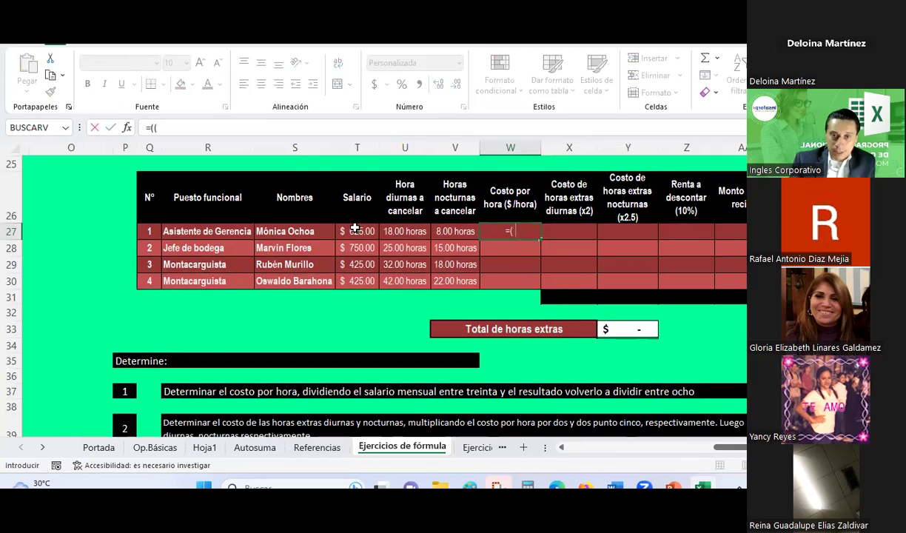
pyautogui.click(364, 231)
pyautogui.write('/30)/8')
pyautogui.press('Return')
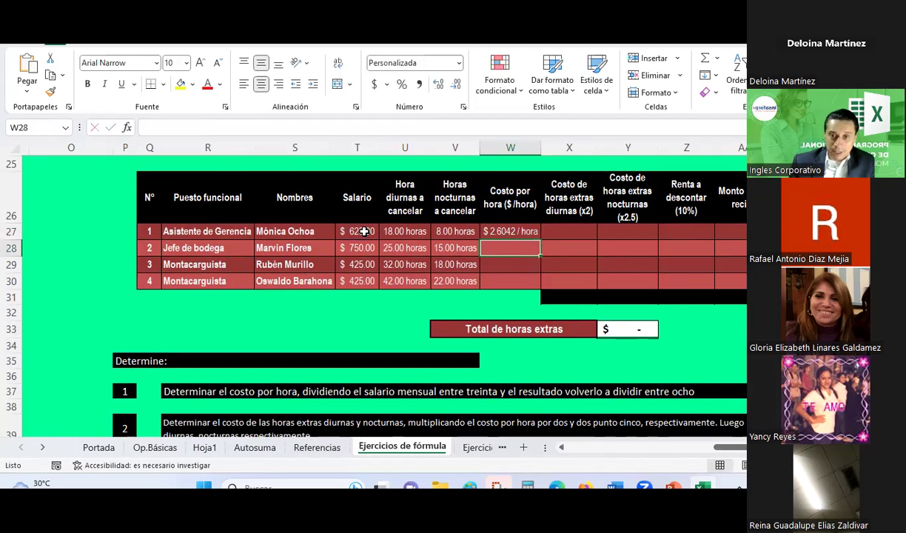
pyautogui.press('Up')
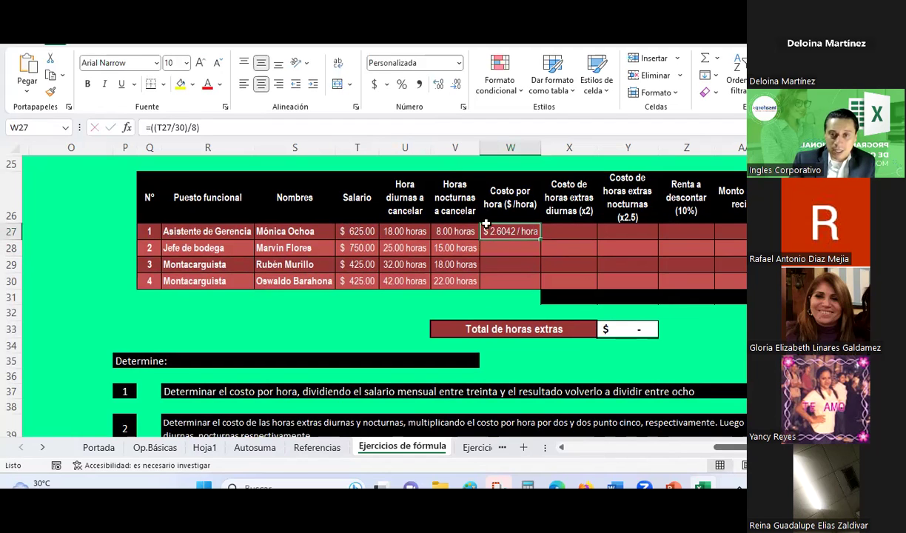
pyautogui.click(456, 85)
pyautogui.click(457, 85)
pyautogui.click(457, 85)
pyautogui.click(437, 84)
# Copy W27's hourly cost formula into W28:W30, showing $3.13, $1.77 and $1.77 at two decimals.
pyautogui.rightClick(513, 232)
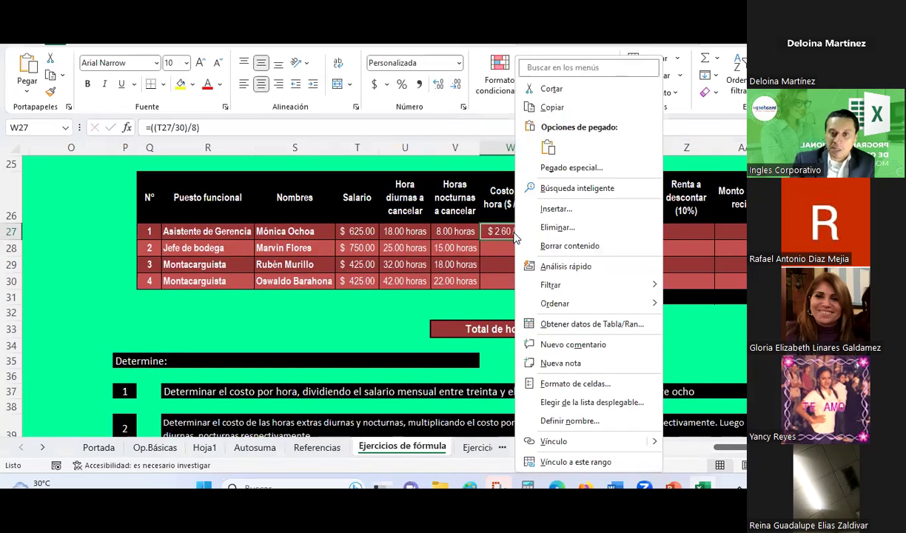
pyautogui.click(536, 106)
pyautogui.moveTo(512, 249); pyautogui.dragTo(509, 278)
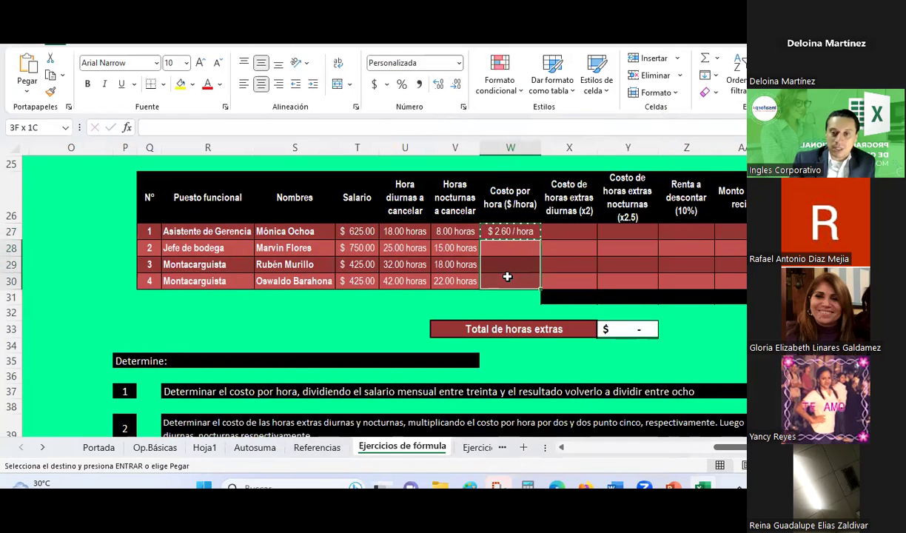
pyautogui.rightClick(509, 278)
pyautogui.click(574, 145)
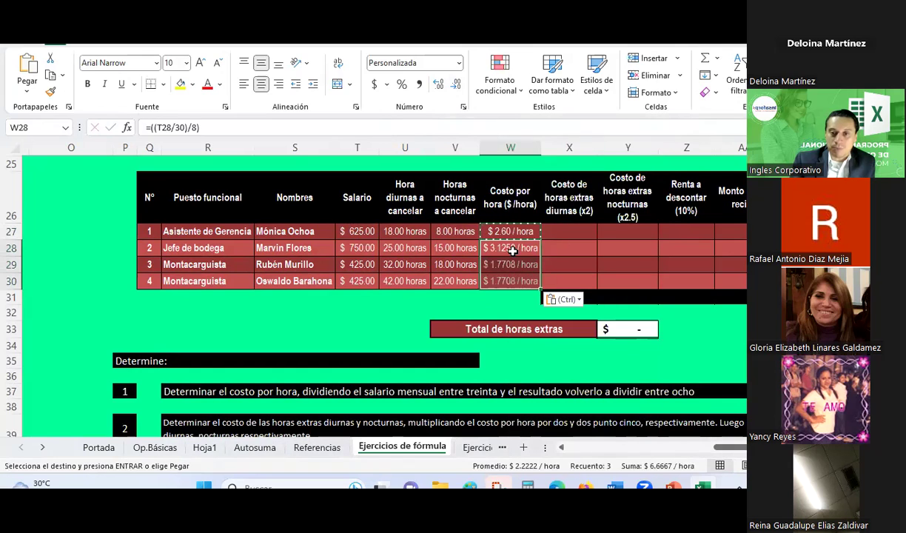
pyautogui.click(448, 84)
pyautogui.click(449, 85)
pyautogui.click(449, 85)
pyautogui.click(437, 85)
pyautogui.click(511, 248)
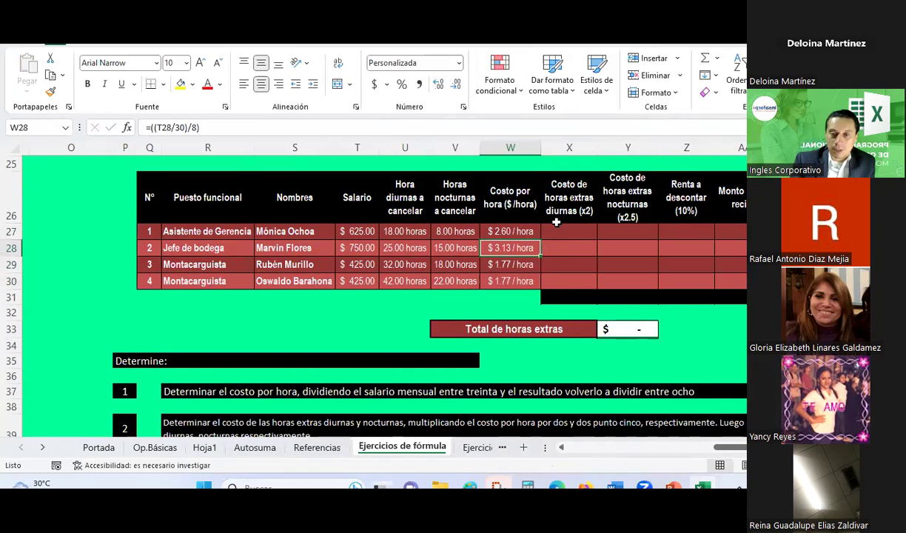
pyautogui.scroll(-1, 554, 223)
pyautogui.scroll(1, 537, 228)
pyautogui.click(534, 230)
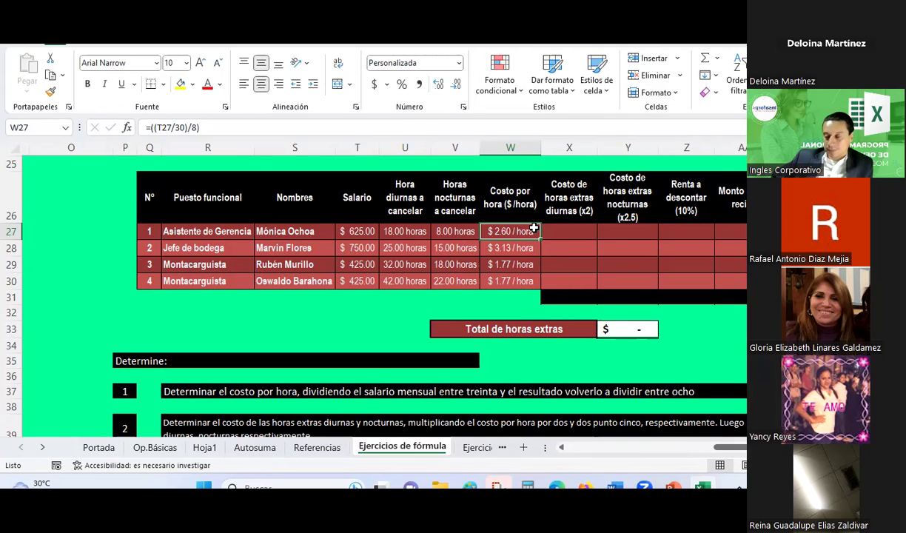
pyautogui.doubleClick(533, 229)
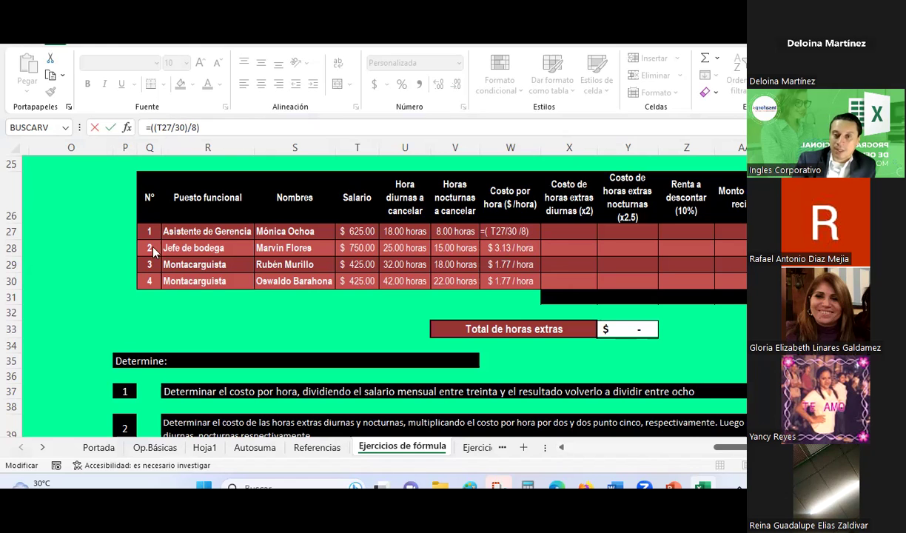
pyautogui.scroll(-2, 209, 332)
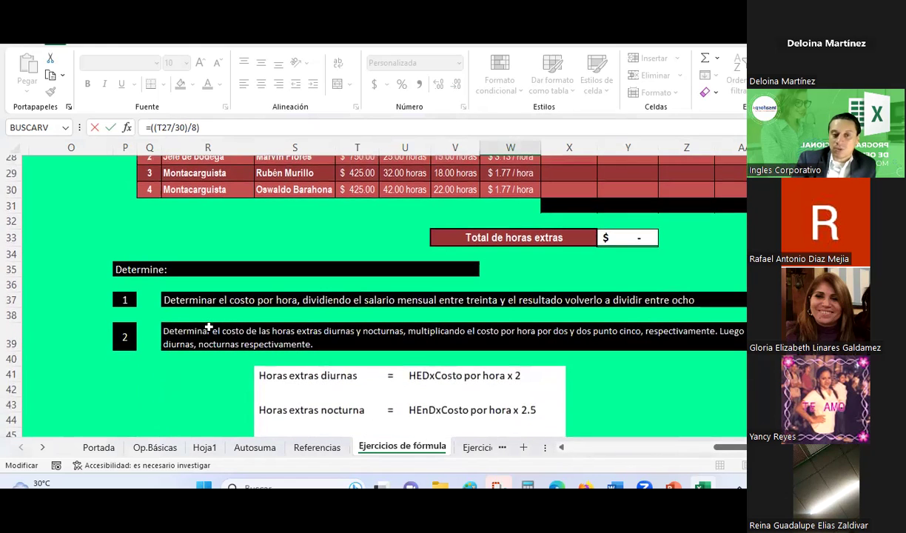
pyautogui.hotkey('ctrl', 'Return')
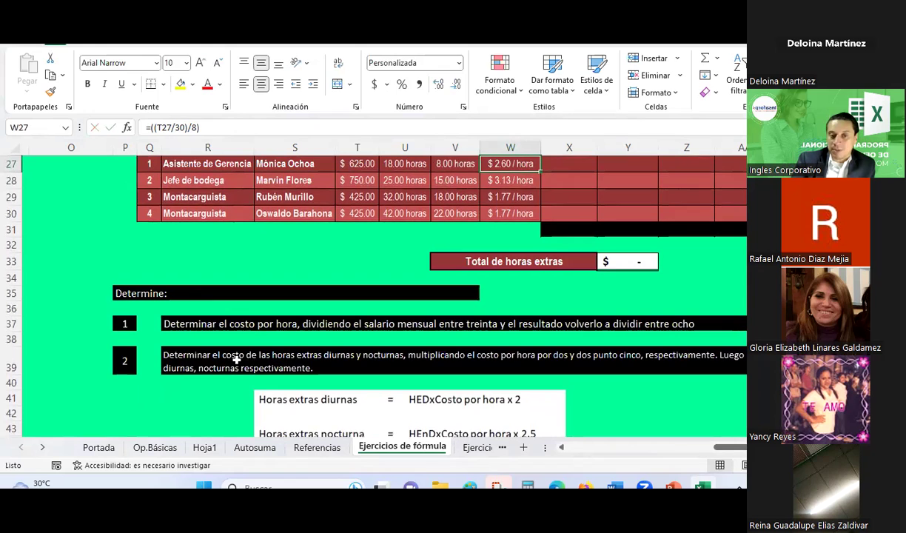
pyautogui.scroll(-2, 361, 351)
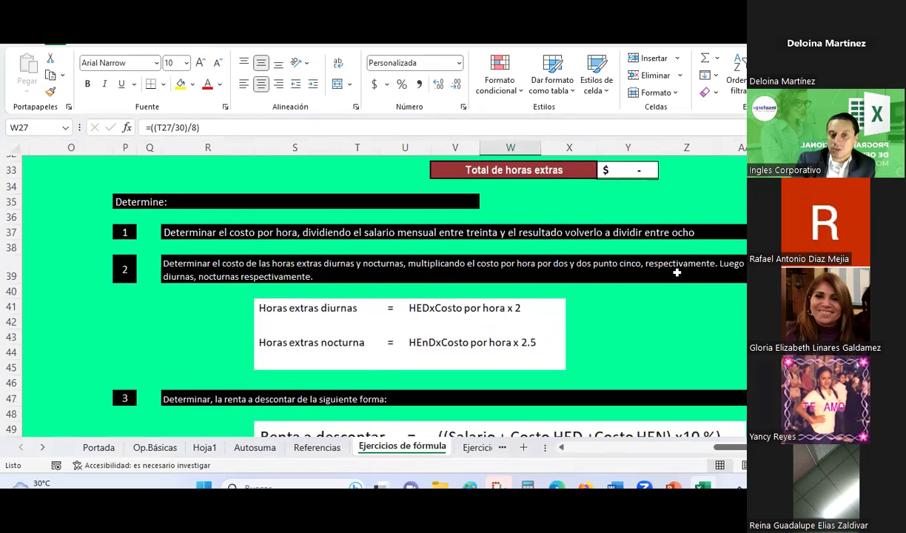
pyautogui.scroll(3, 677, 273)
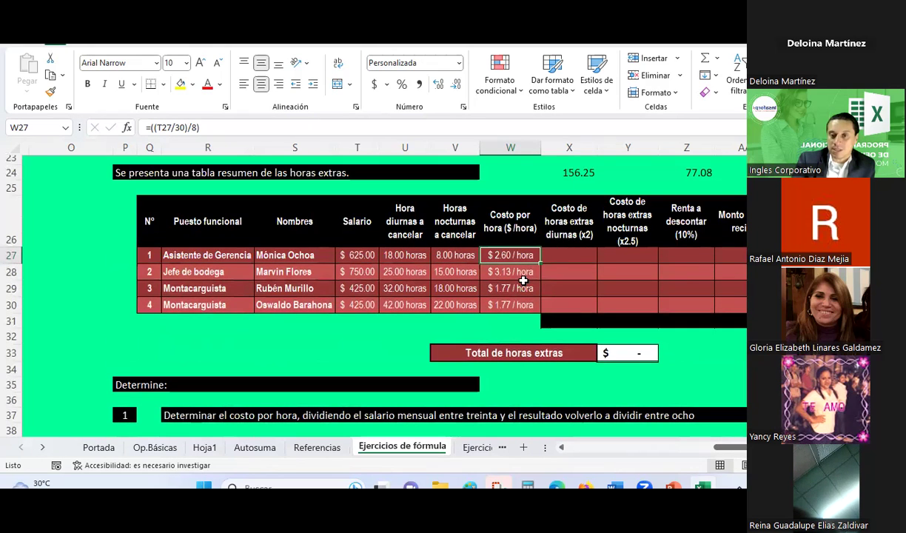
pyautogui.click(554, 258)
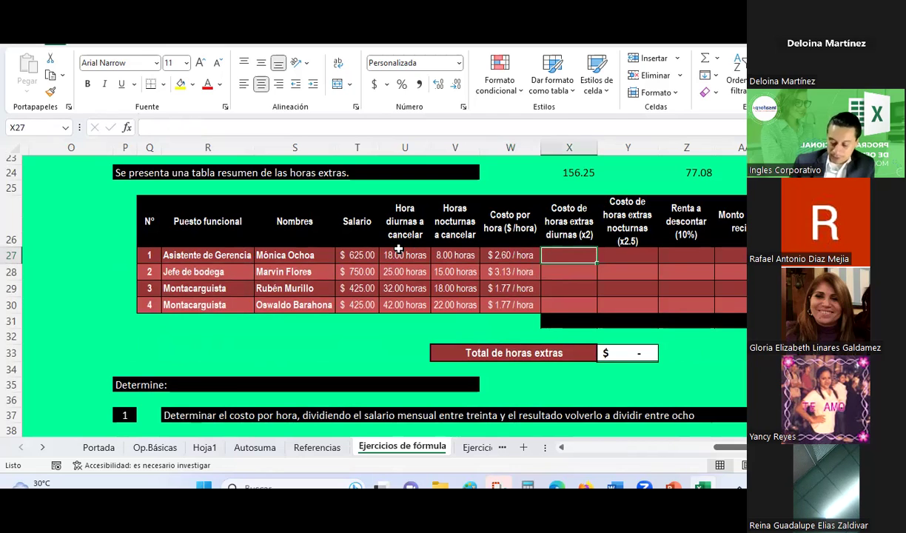
# Enter =(W27*2*U27) in X27 for the first employee's daytime overtime cost of $93.75.
pyautogui.write('=(')
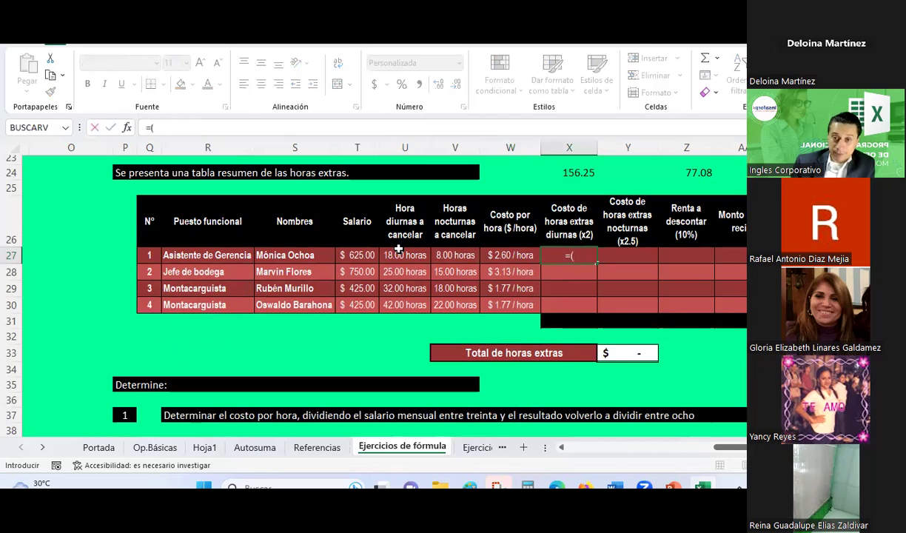
pyautogui.click(517, 253)
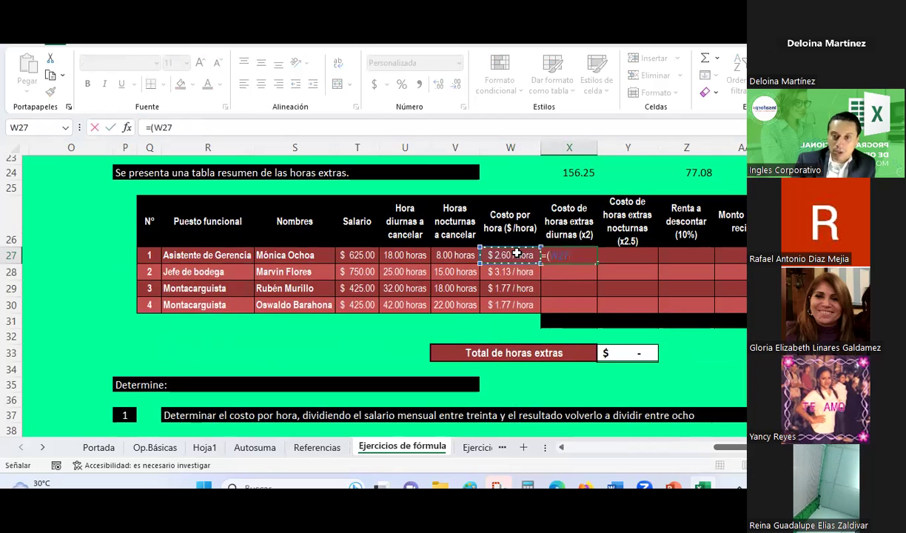
pyautogui.write('*2*')
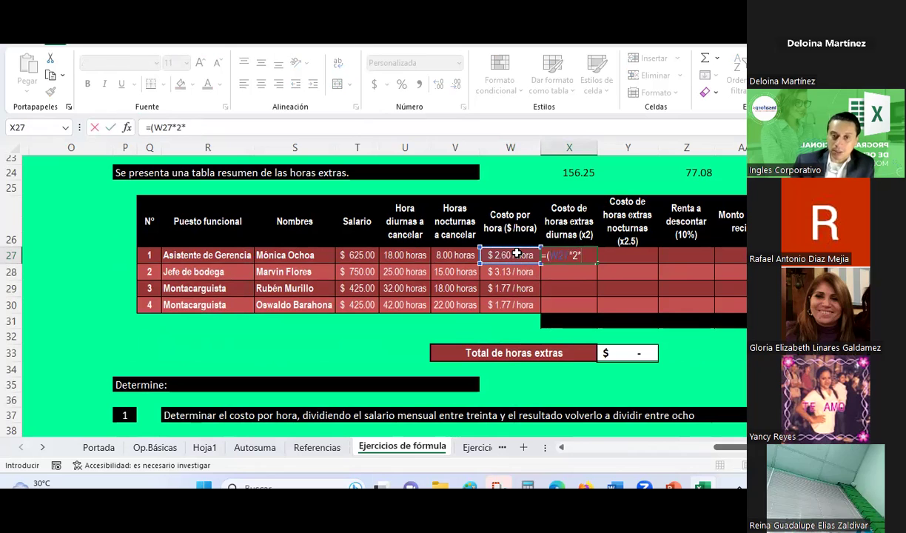
pyautogui.click(408, 254)
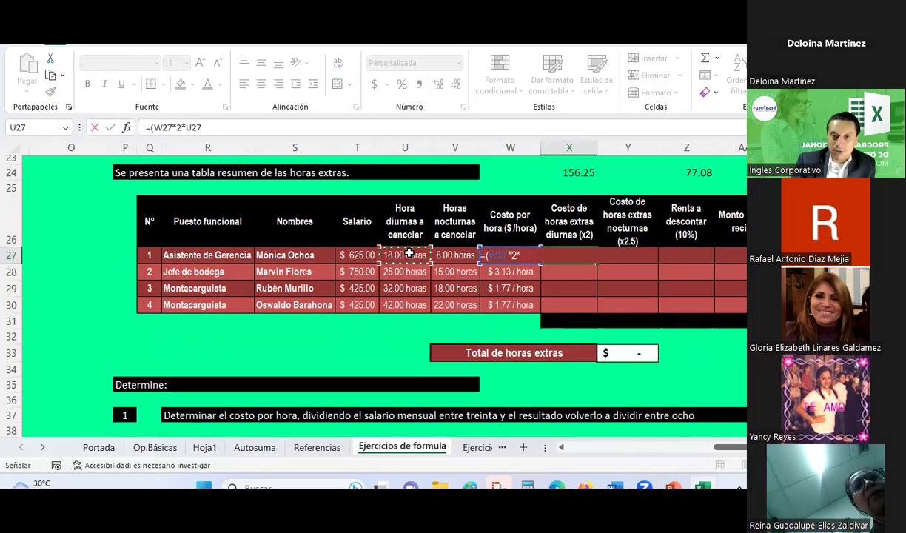
pyautogui.write(')')
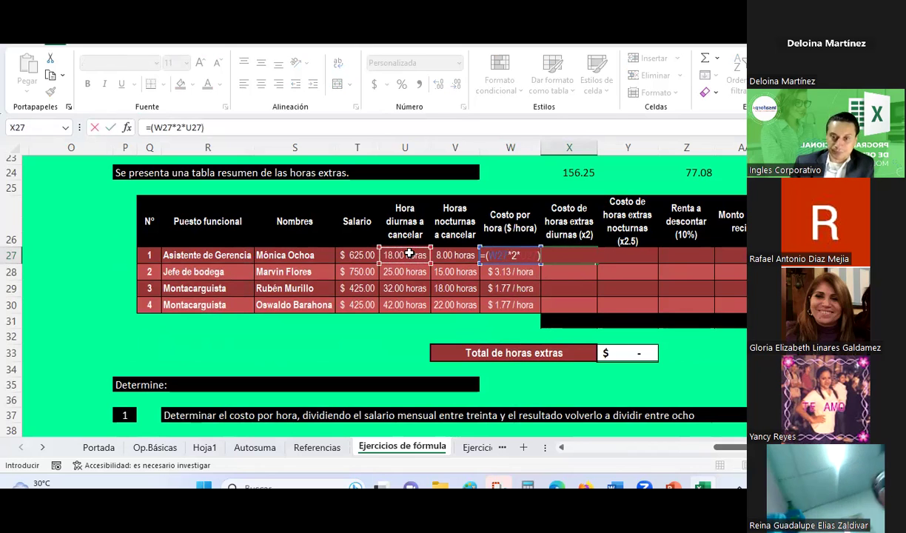
pyautogui.press('Return')
pyautogui.press('Up')
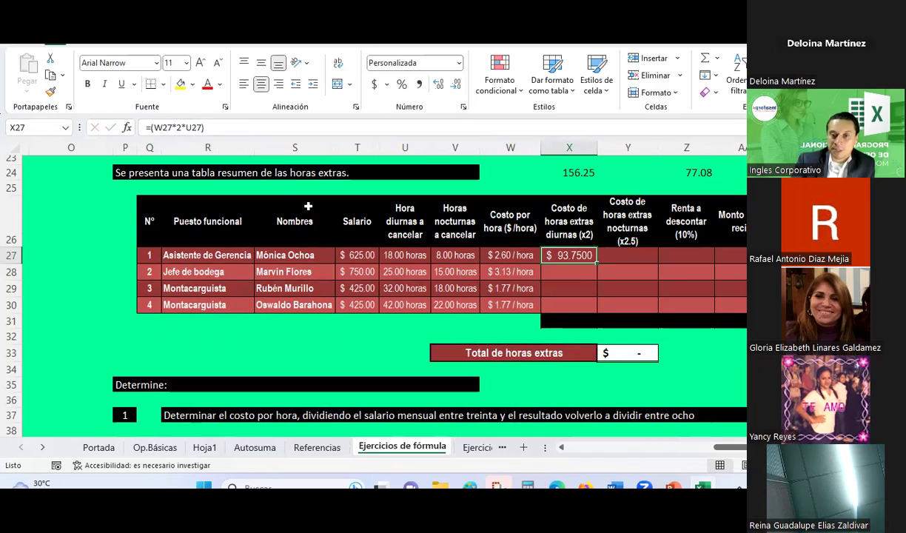
# Enter =(W27*2.5*V27) in Y27 for the night overtime cost of $52.08.
pyautogui.click(635, 254)
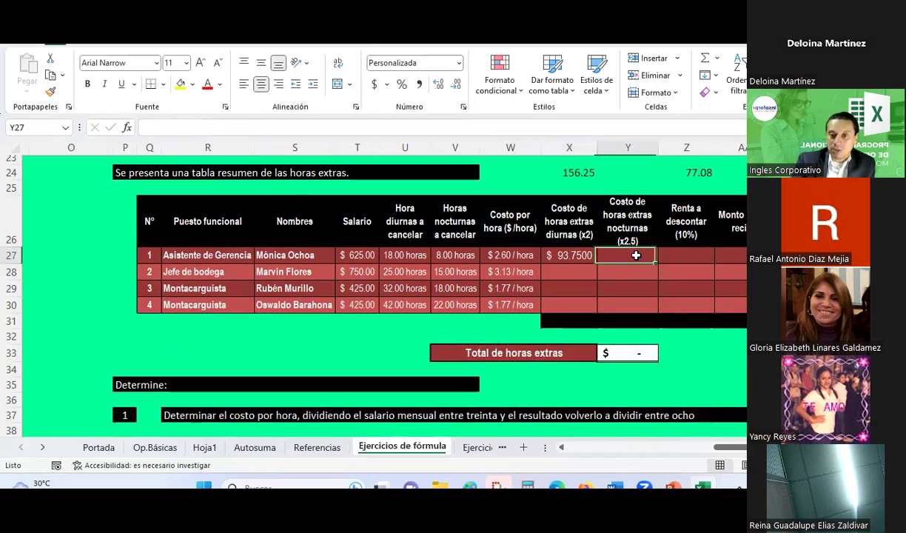
pyautogui.write('=(')
pyautogui.press('Left')
pyautogui.press('Left')
pyautogui.write('*2.')
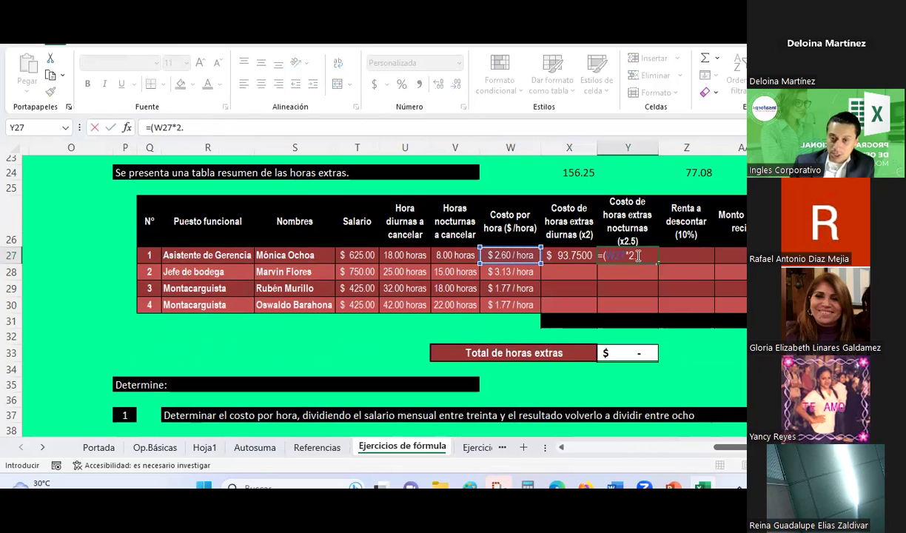
pyautogui.press('Left')
pyautogui.press('Left')
pyautogui.press('Left')
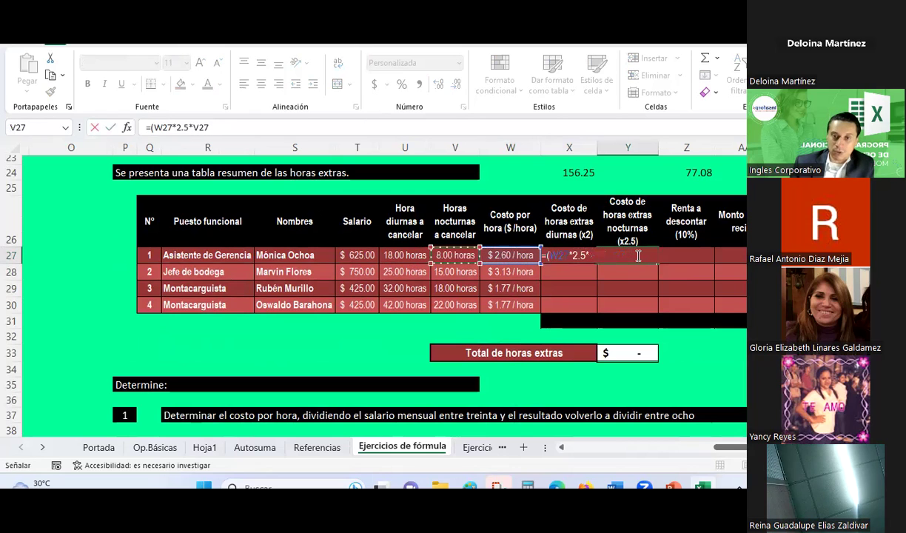
pyautogui.write(')')
pyautogui.click(632, 255)
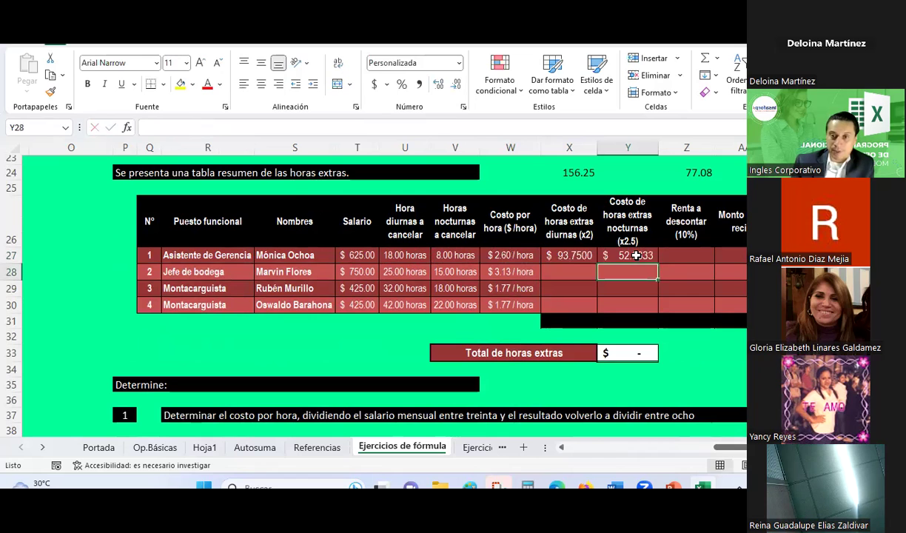
pyautogui.moveTo(596, 256)
pyautogui.mouseDown()
pyautogui.moveTo(584, 256)
pyautogui.moveTo(584, 302)
pyautogui.mouseUp()
# Copy the X27:Y27 overtime cost formulas down to rows 28–30.
pyautogui.rightClick(586, 257)
pyautogui.click(626, 103)
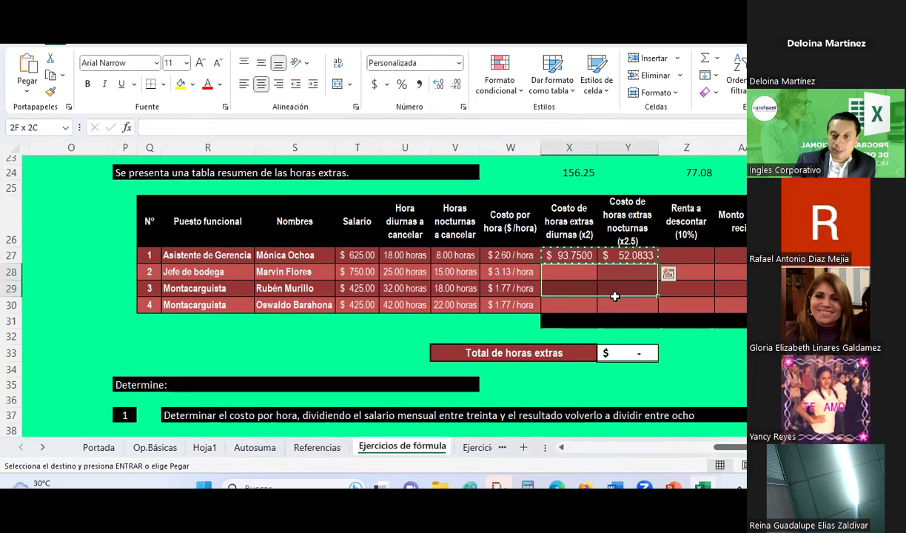
pyautogui.rightClick(592, 299)
pyautogui.click(648, 147)
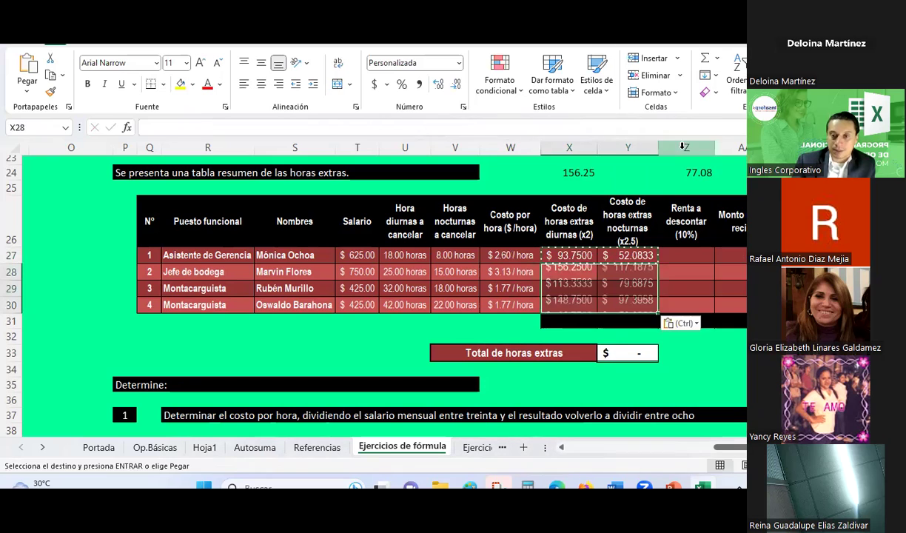
# AutoSum the day and night overtime costs into X31 and Y31.
pyautogui.click(574, 322)
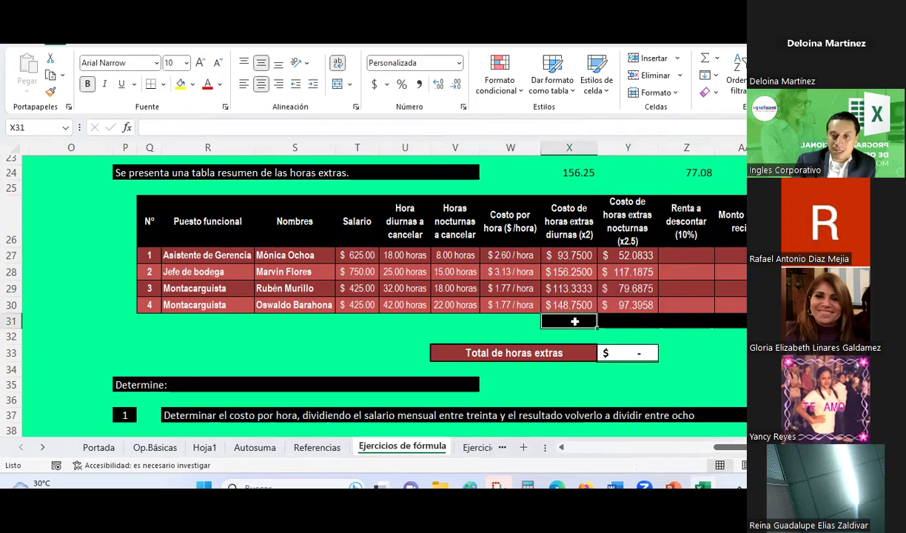
pyautogui.click(705, 57)
pyautogui.press('Return')
pyautogui.click(628, 322)
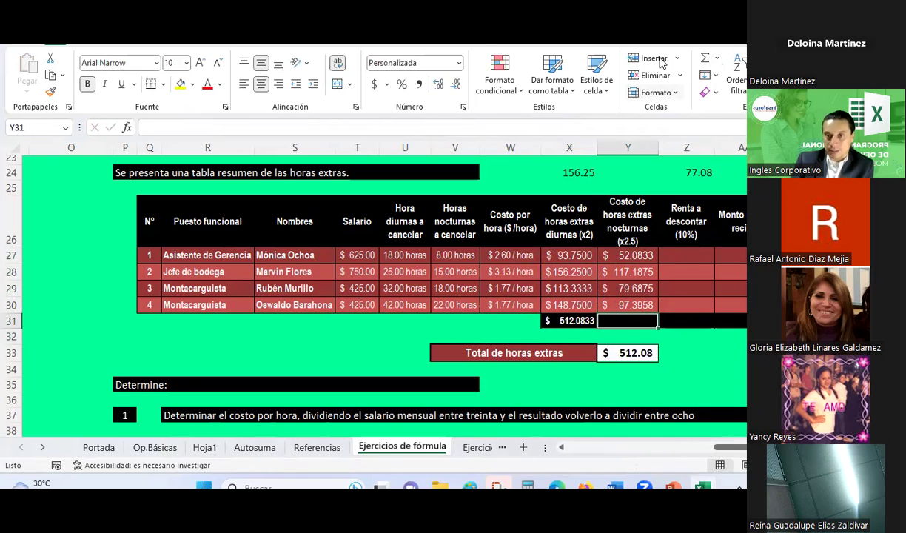
pyautogui.click(707, 58)
pyautogui.click(706, 59)
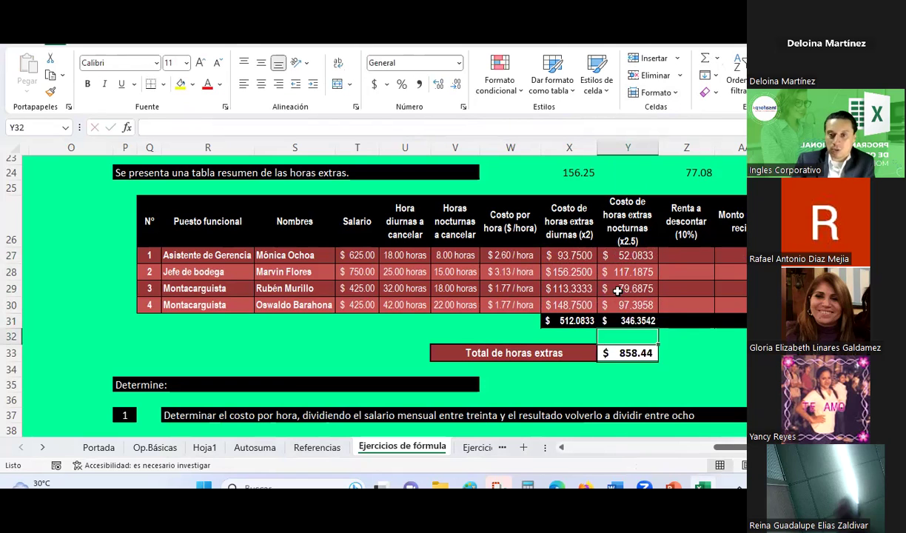
pyautogui.click(587, 252)
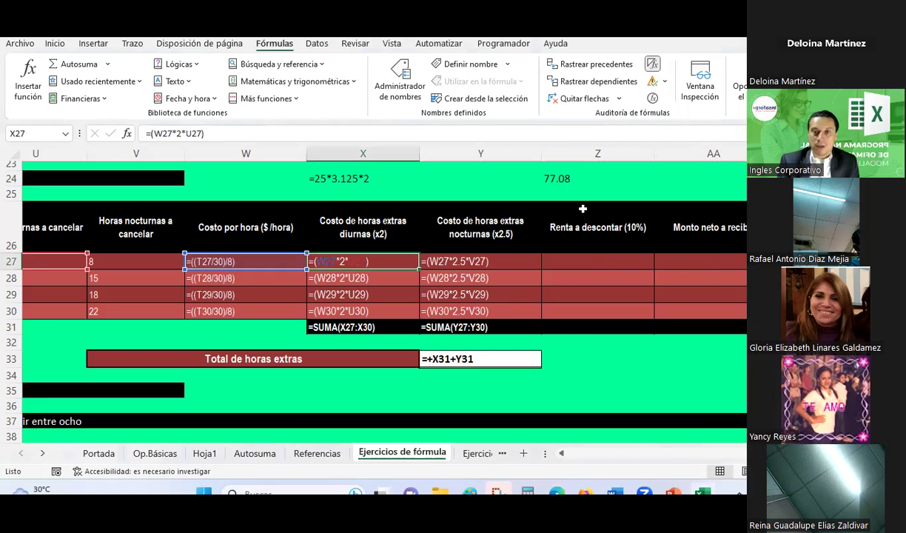
# Turn off Mostrar fórmulas so the overtime table shows values, and select Z27.
pyautogui.click(651, 66)
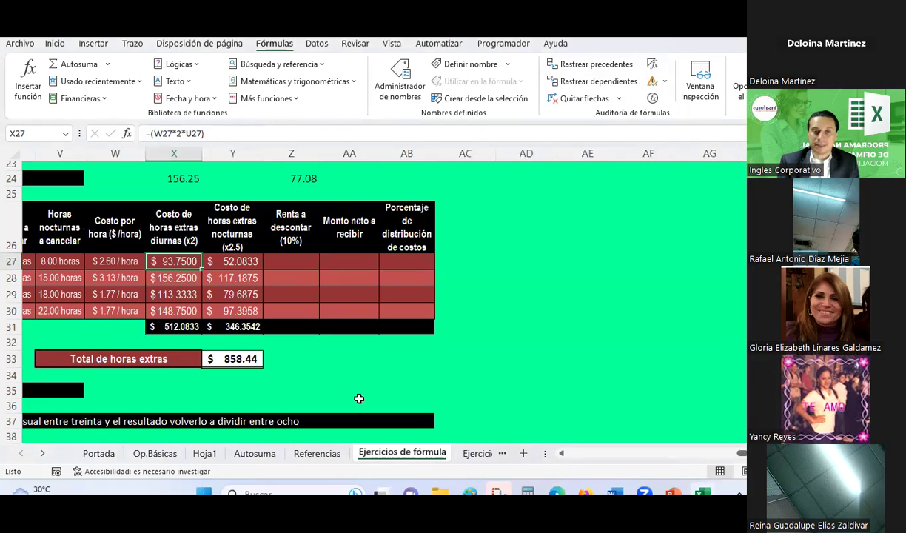
pyautogui.hscroll(-5, 708, 437)
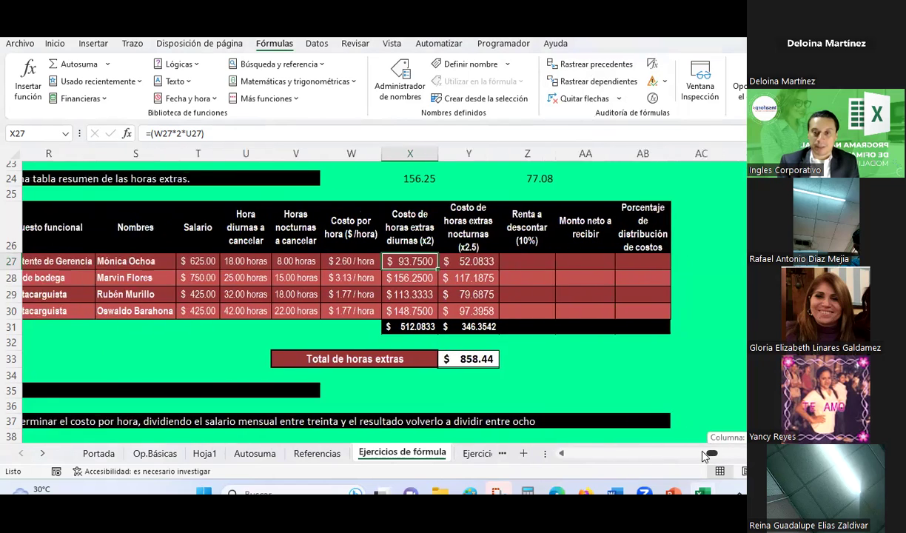
pyautogui.click(581, 264)
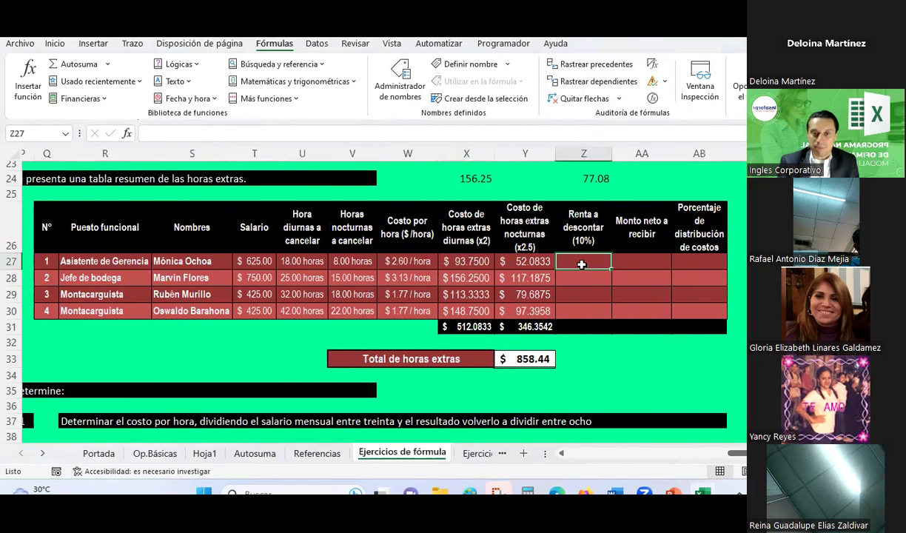
pyautogui.scroll(-5, 421, 318)
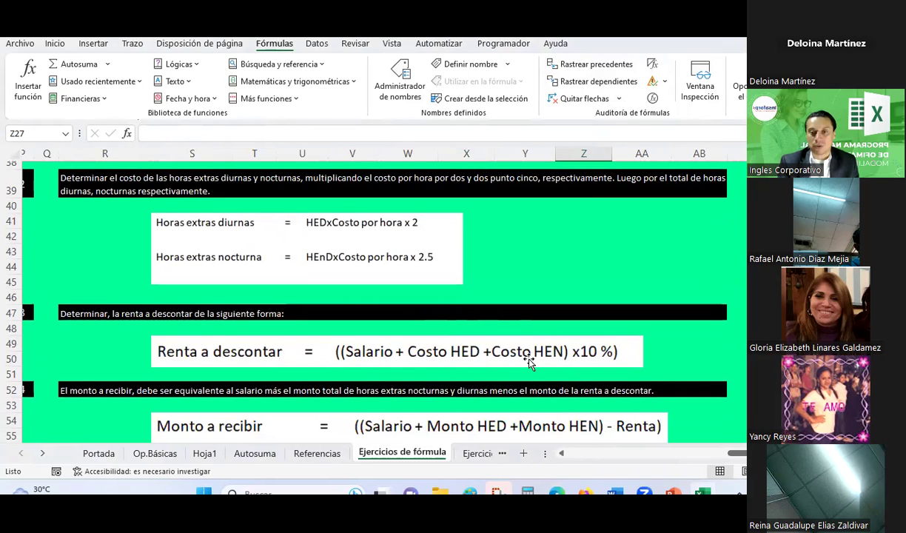
pyautogui.scroll(3, 531, 342)
pyautogui.scroll(3, 532, 340)
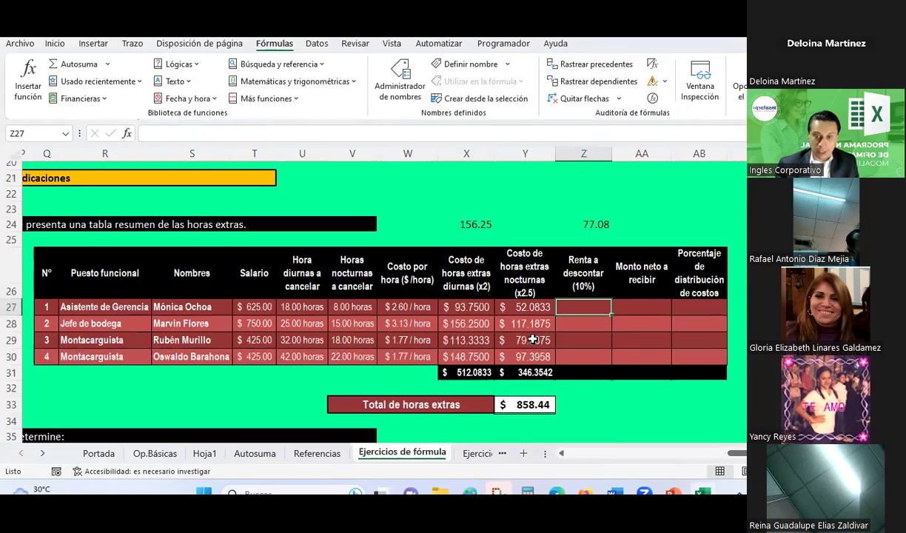
# Enter =(T27+X27+Y27)*10% in Z27 for the first employee's renta a descontar.
pyautogui.write('=(')
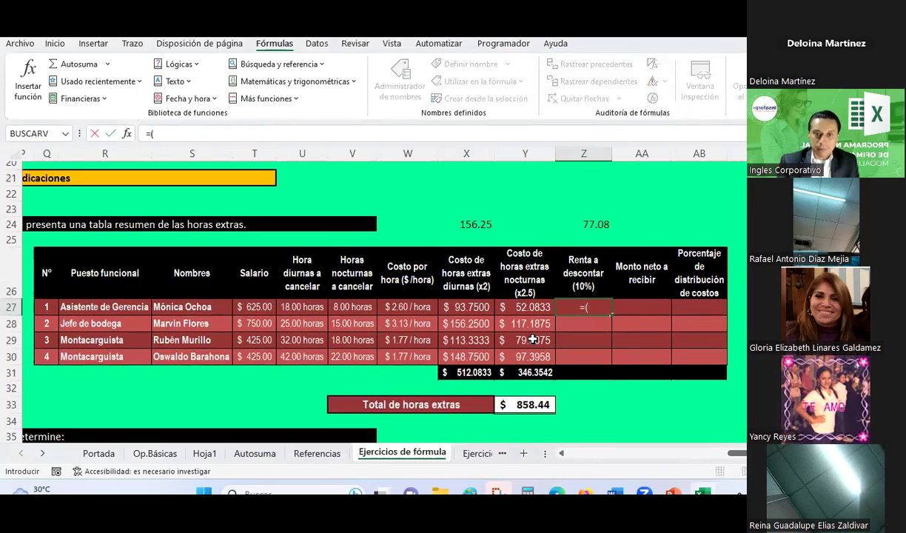
pyautogui.click(240, 307)
pyautogui.write('+')
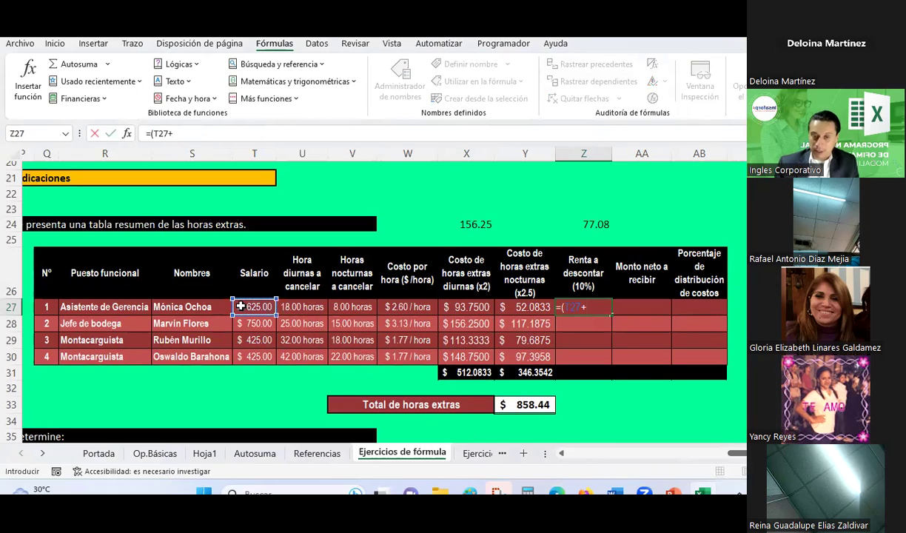
pyautogui.click(474, 307)
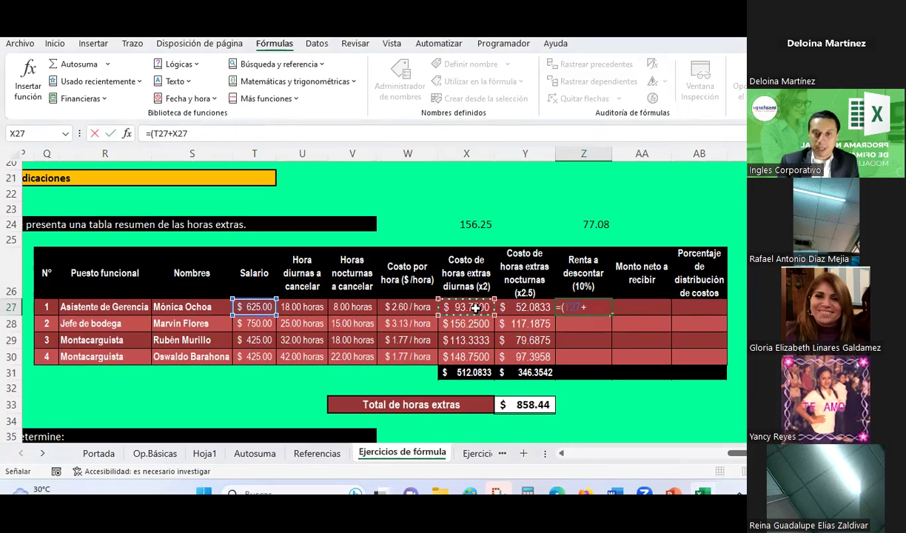
pyautogui.write('+')
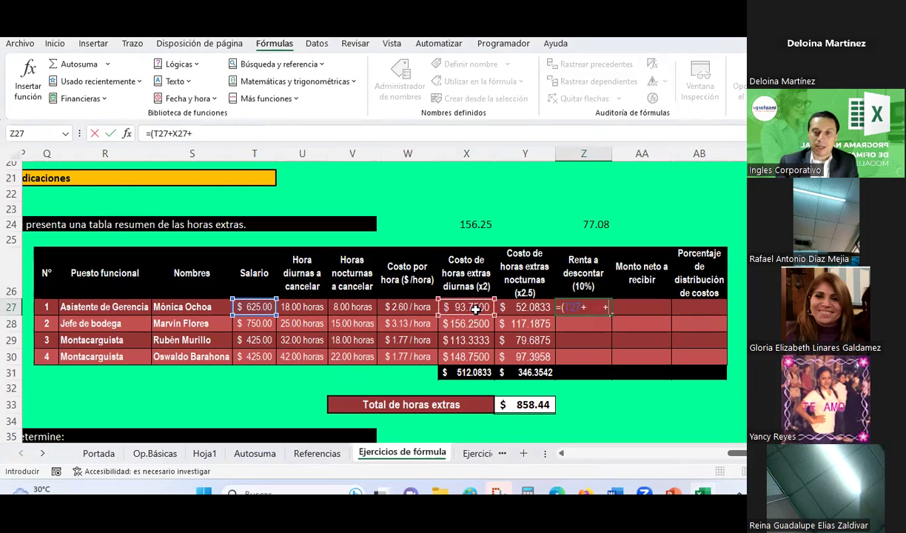
pyautogui.click(523, 305)
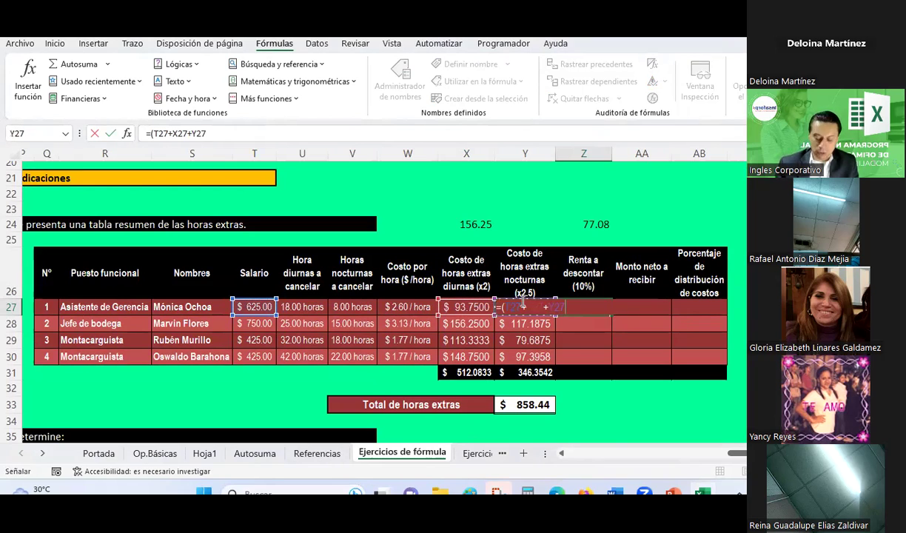
pyautogui.write(')')
pyautogui.write('0%')
pyautogui.press('Return')
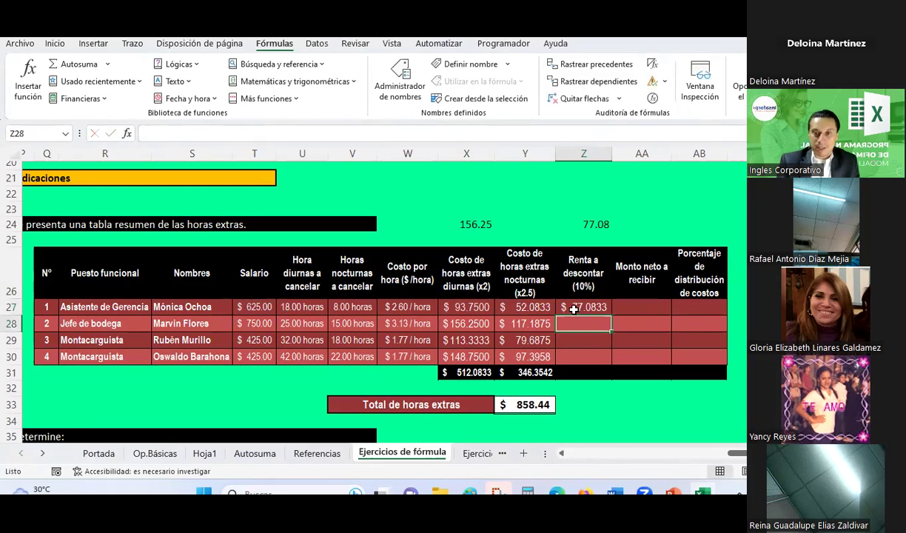
# Copy Z27's deduction formula into Z28:Z30 and check Z27's references.
pyautogui.click(588, 306)
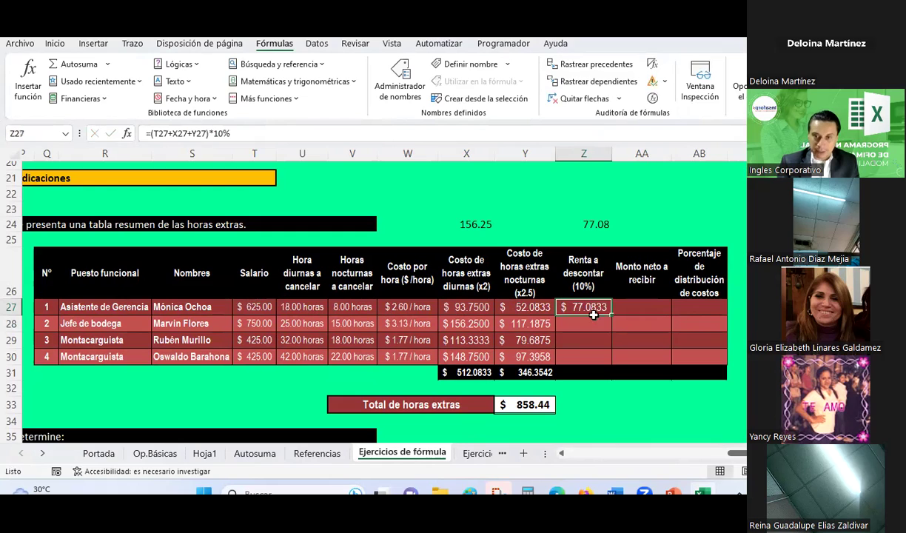
pyautogui.hotkey('ctrl', 'c')
pyautogui.moveTo(580, 325); pyautogui.dragTo(580, 356)
pyautogui.rightClick(580, 356)
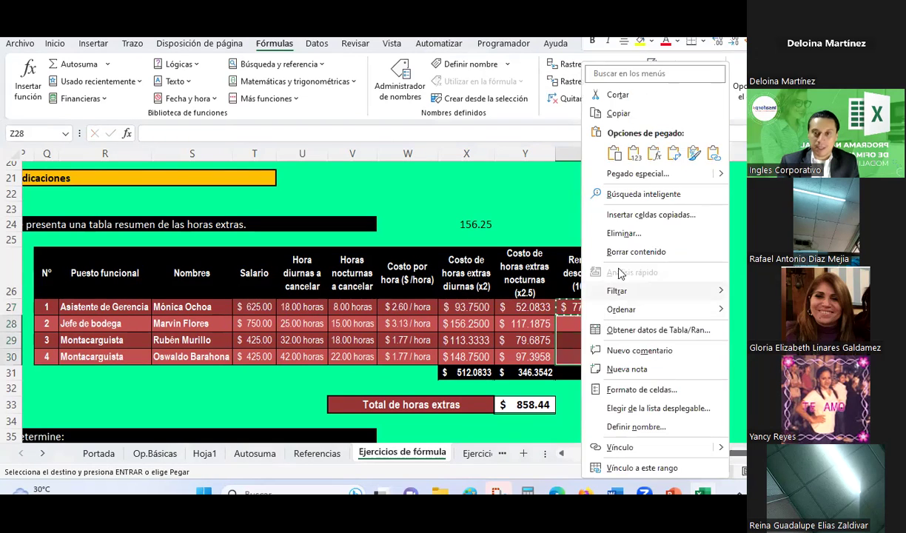
pyautogui.click(648, 95)
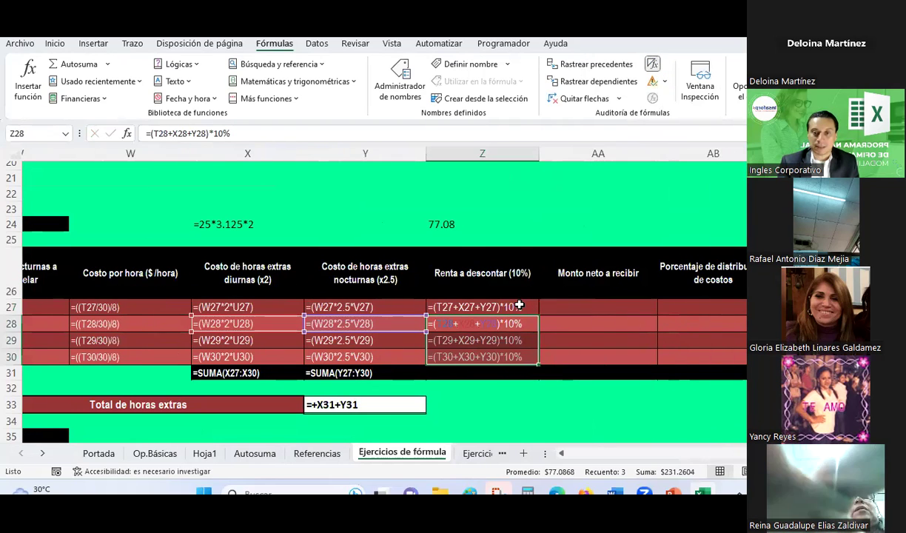
pyautogui.doubleClick(519, 305)
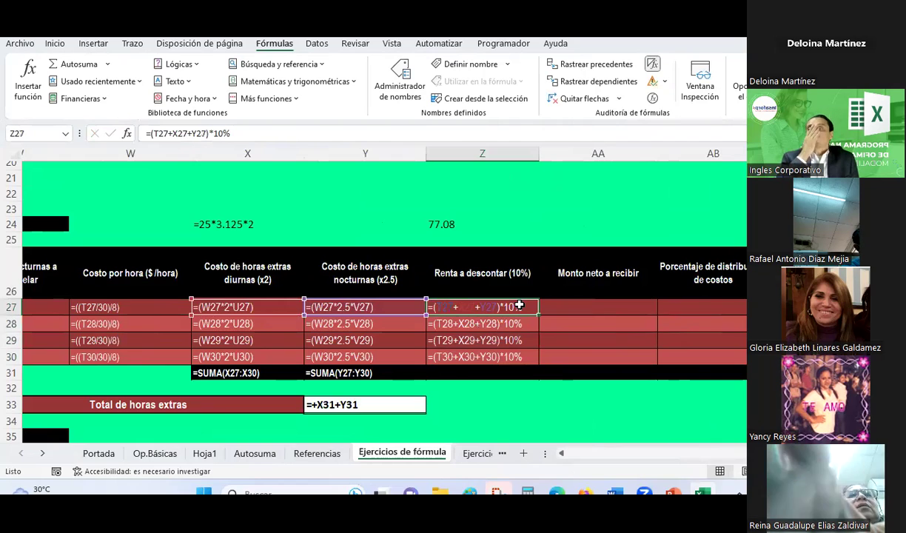
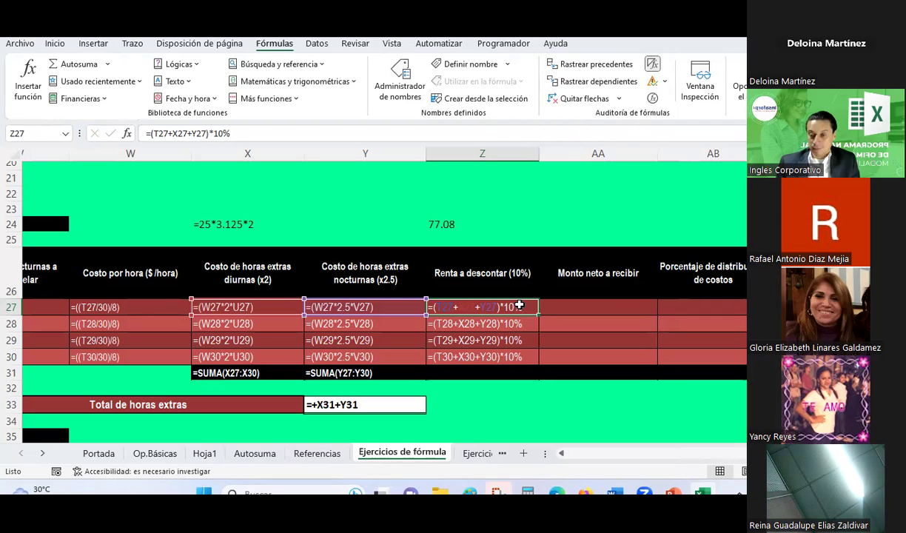
# Turn off formula view so the sheet shows calculated values again.
pyautogui.scroll(-2, 514, 300)
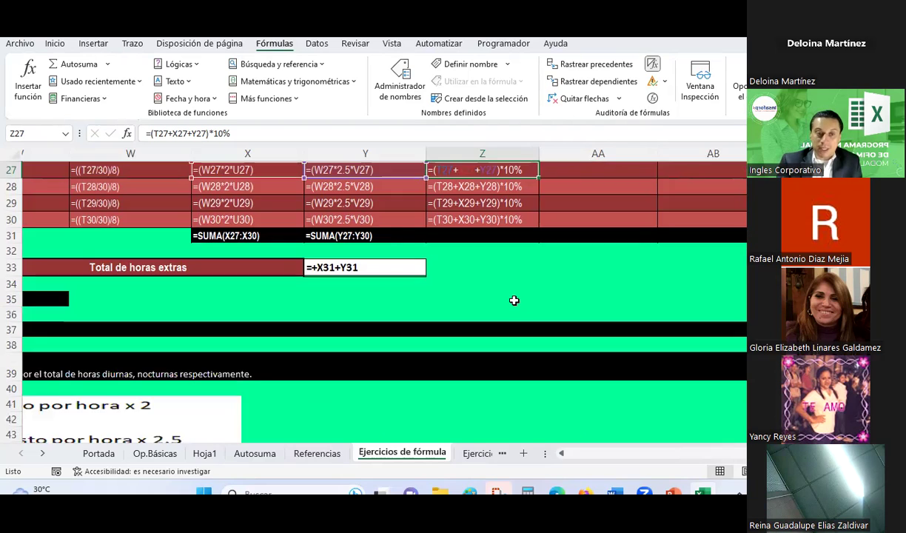
pyautogui.scroll(-4, 513, 300)
pyautogui.scroll(-2, 511, 311)
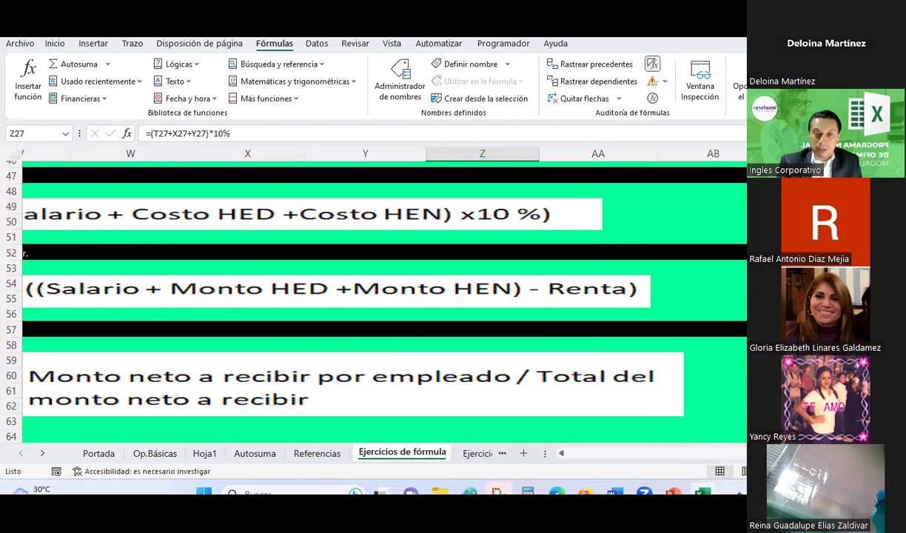
pyautogui.hscroll(-5, 384, 296)
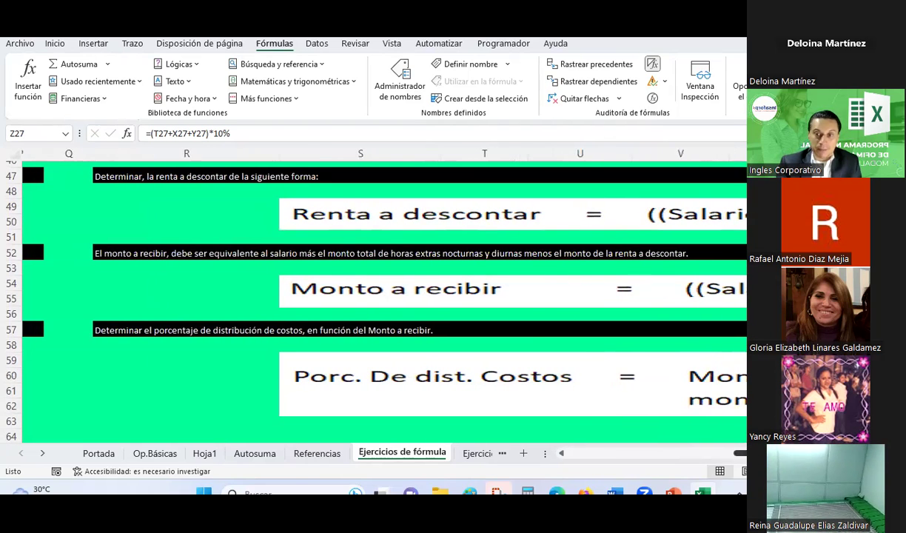
pyautogui.hscroll(1, 385, 296)
pyautogui.hscroll(1, 385, 296)
pyautogui.hscroll(1, 385, 296)
pyautogui.hscroll(1, 385, 296)
pyautogui.hscroll(-1, 385, 296)
pyautogui.hscroll(-2, 385, 296)
pyautogui.hscroll(1, 385, 296)
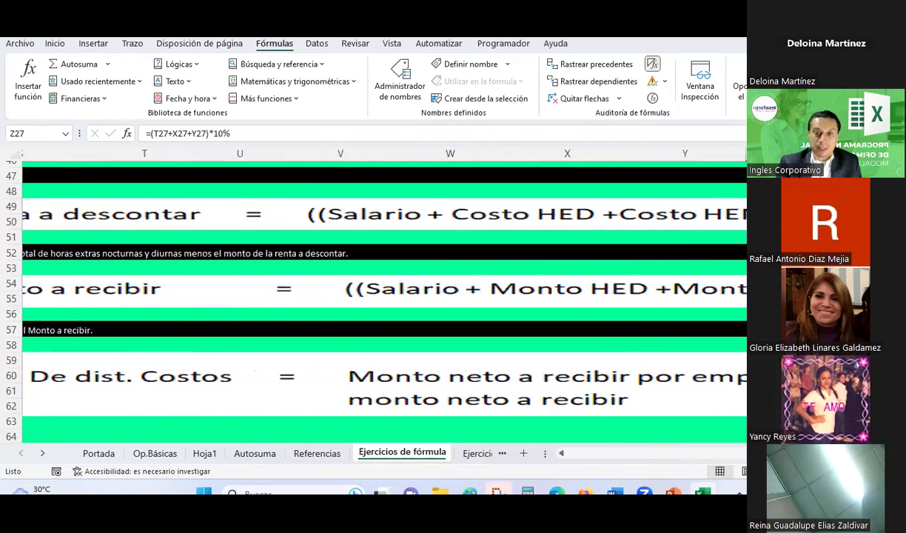
pyautogui.hscroll(1, 385, 296)
pyautogui.hscroll(1, 384, 296)
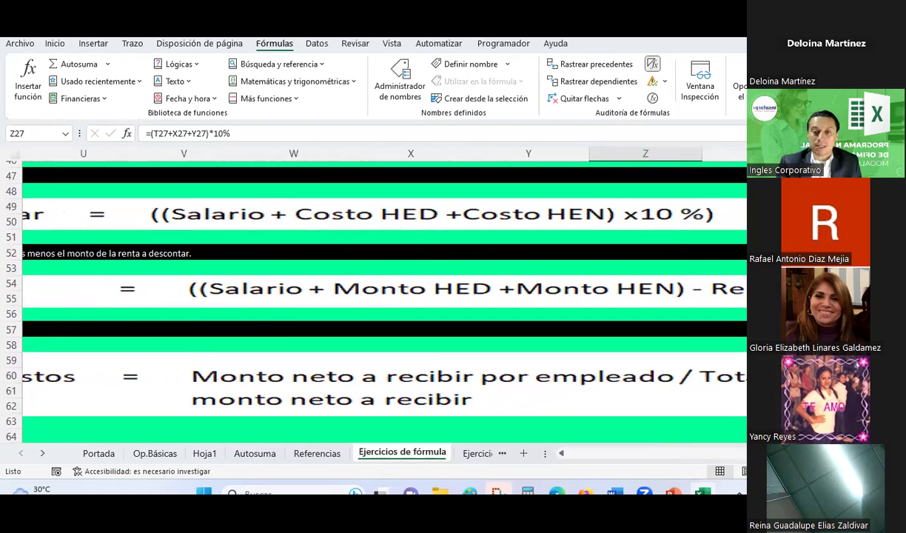
pyautogui.hscroll(-1, 676, 357)
pyautogui.hscroll(-1, 675, 358)
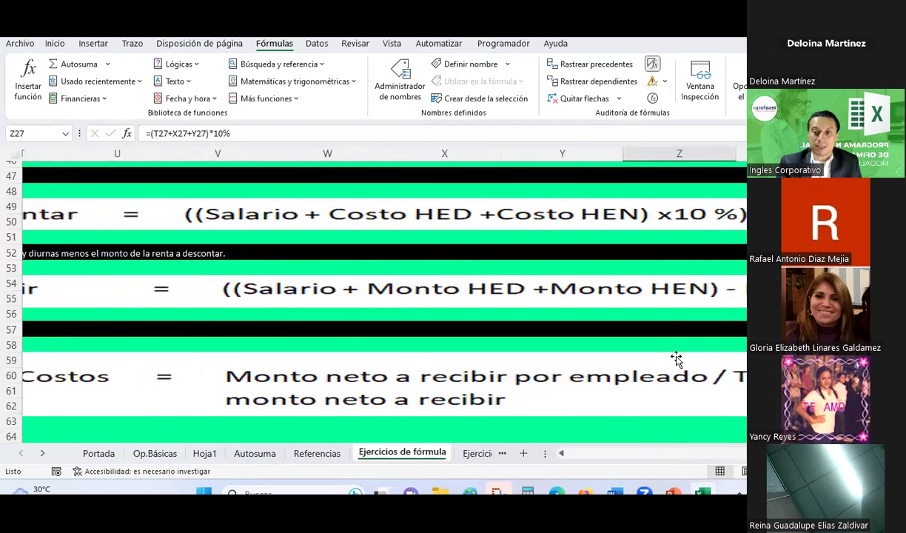
pyautogui.scroll(5, 675, 357)
pyautogui.scroll(2, 676, 357)
pyautogui.scroll(1, 676, 357)
pyautogui.press('Right')
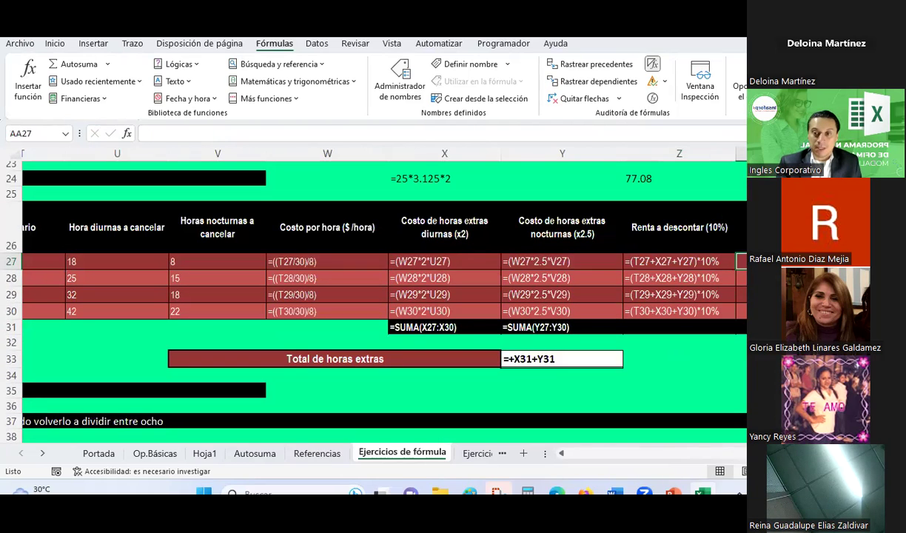
pyautogui.write('=')
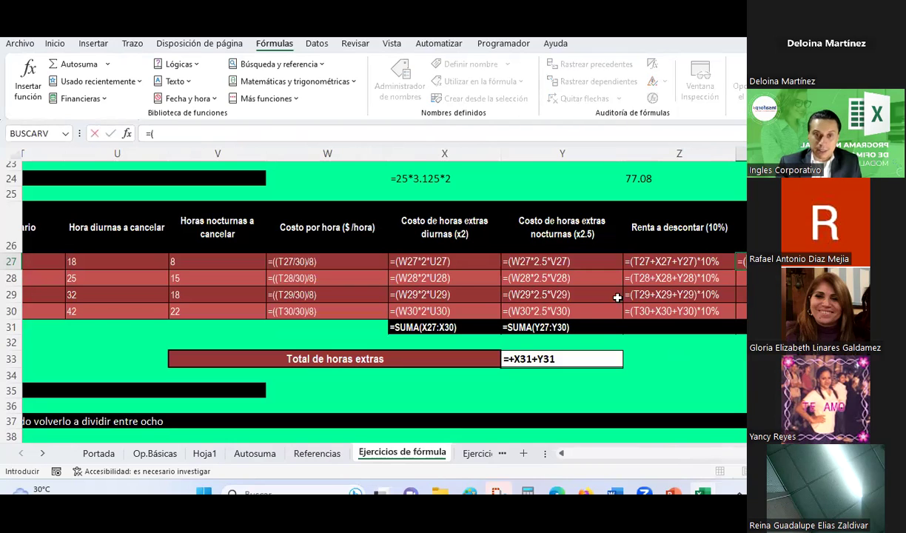
pyautogui.write('(')
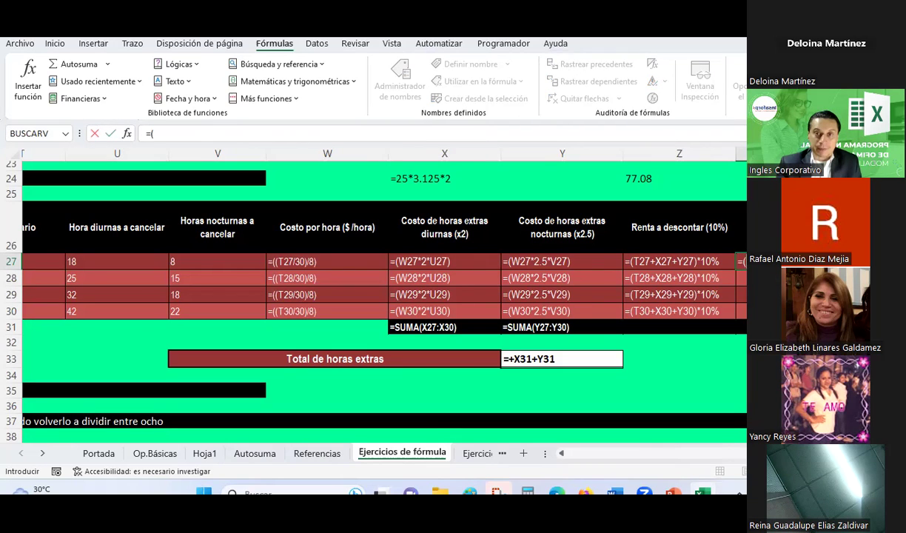
pyautogui.press('Escape')
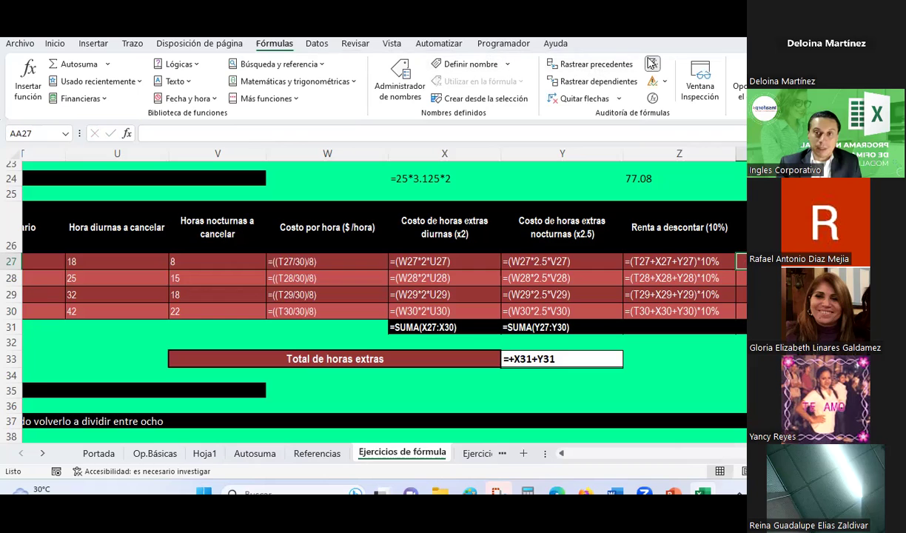
pyautogui.click(651, 63)
# Enter the first net amount formula =(T27+X27+Y27+-Z27): salary plus overtime minus tax.
pyautogui.write('=(')
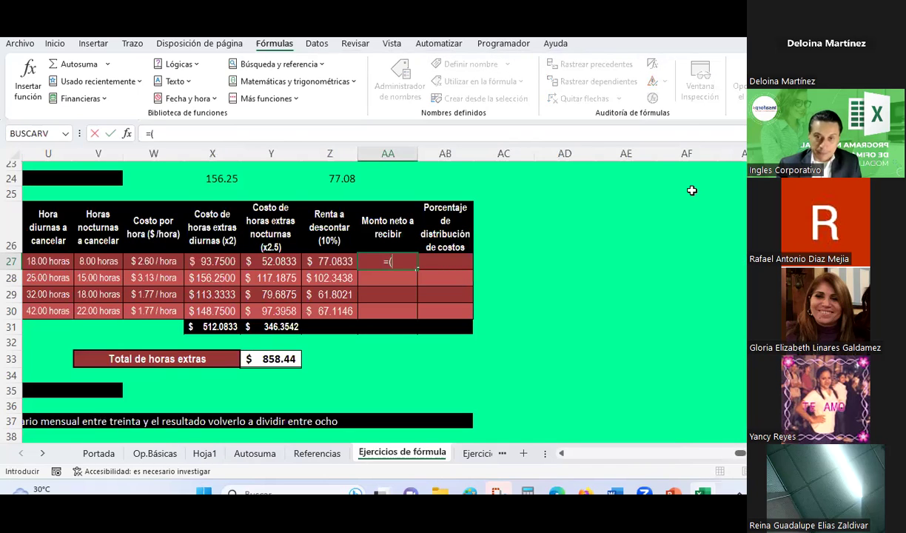
pyautogui.moveTo(737, 453); pyautogui.dragTo(712, 465)
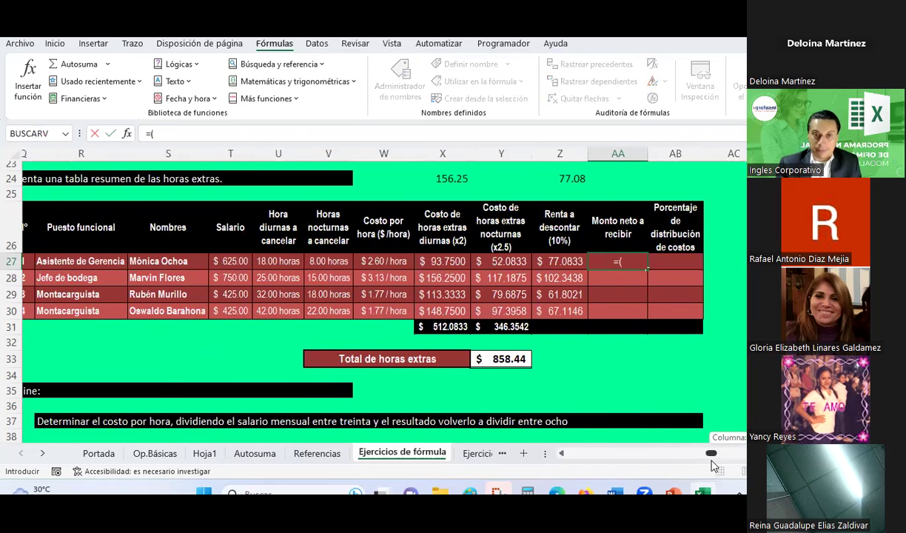
pyautogui.click(214, 248)
pyautogui.click(225, 261)
pyautogui.write('+')
pyautogui.click(448, 261)
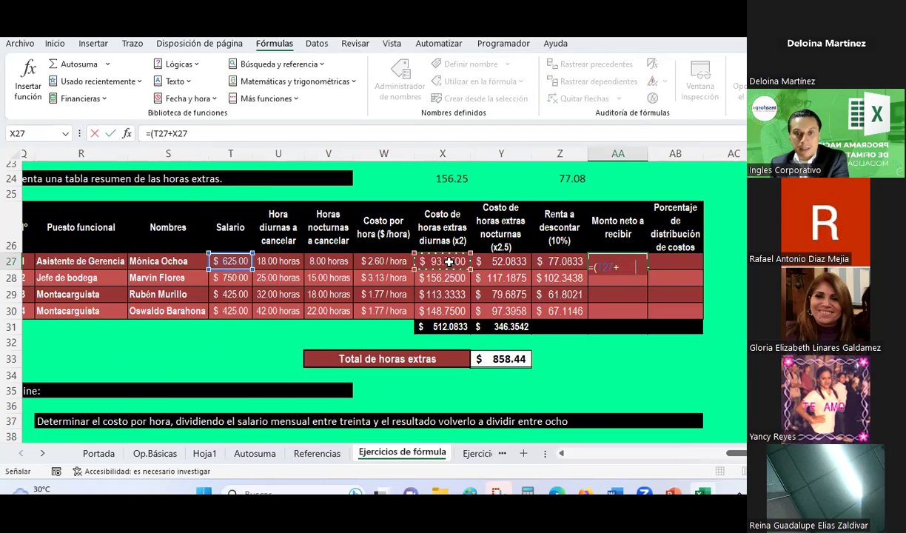
pyautogui.write('+')
pyautogui.click(501, 261)
pyautogui.write('-')
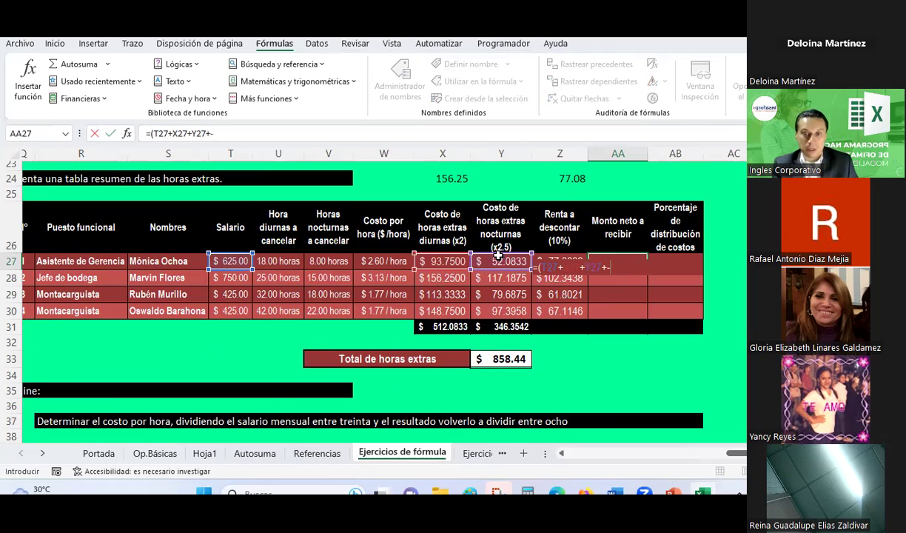
pyautogui.write('7')
pyautogui.press('Return')
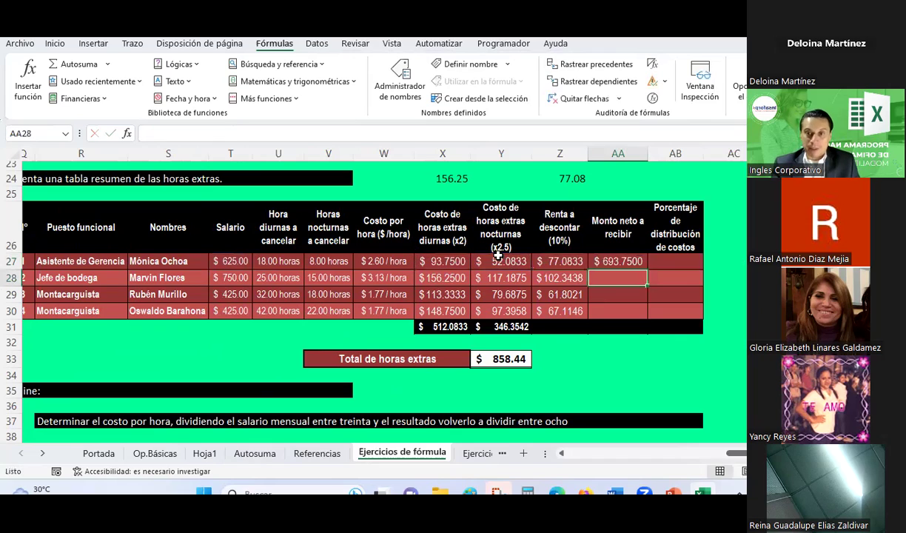
# Undo the accidental move of the first net amount result.
pyautogui.click(615, 252)
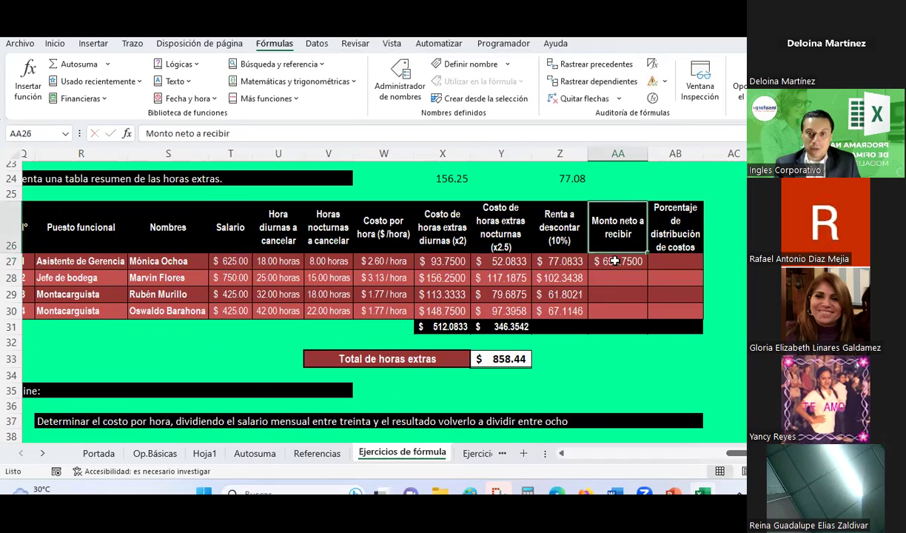
pyautogui.click(614, 260)
pyautogui.moveTo(613, 261); pyautogui.dragTo(607, 279)
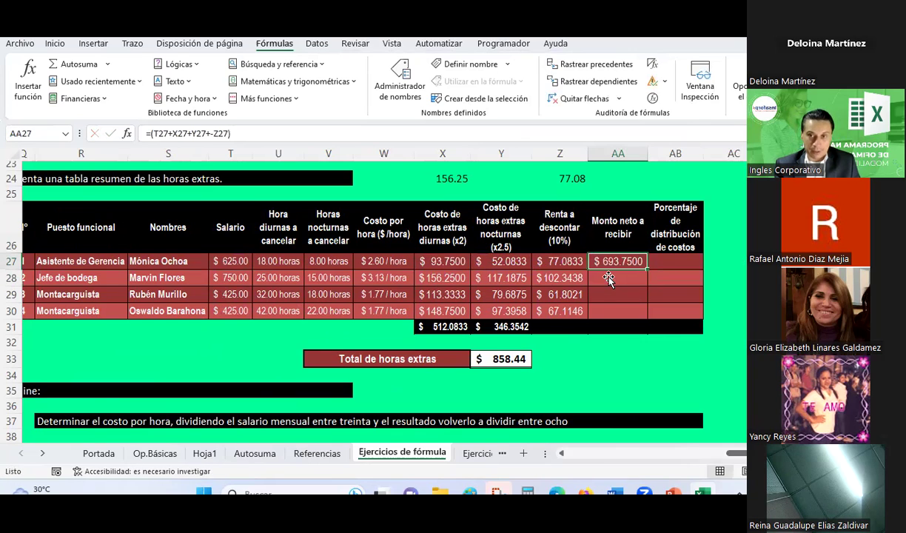
pyautogui.hotkey('ctrl', 'z')
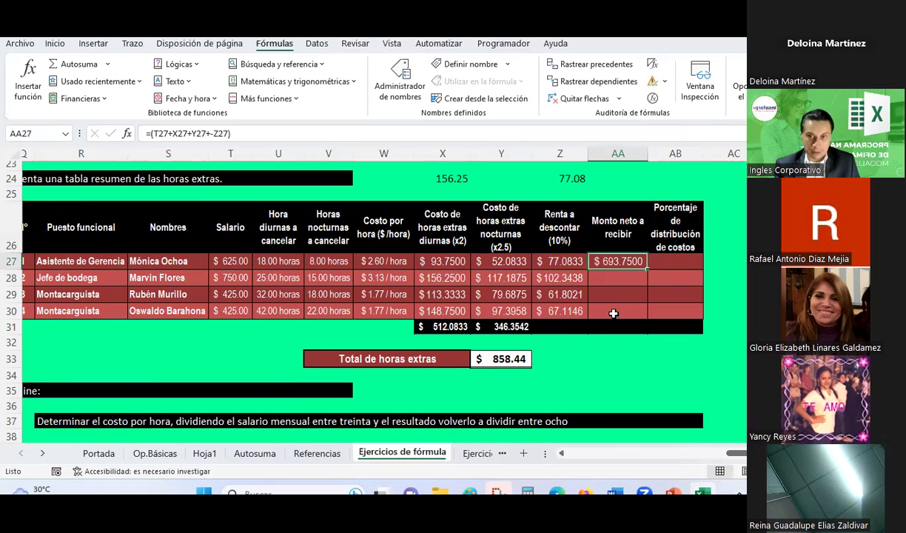
pyautogui.click(614, 311)
# Copy the net amount formula into AA28:AA30 for the other three employees.
pyautogui.click(604, 251)
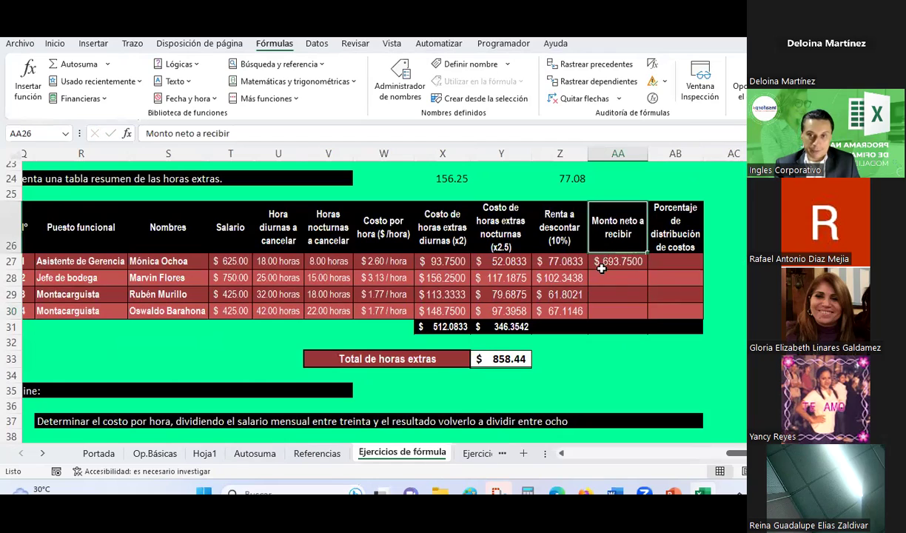
pyautogui.click(600, 261)
pyautogui.hotkey('ctrl', 'c')
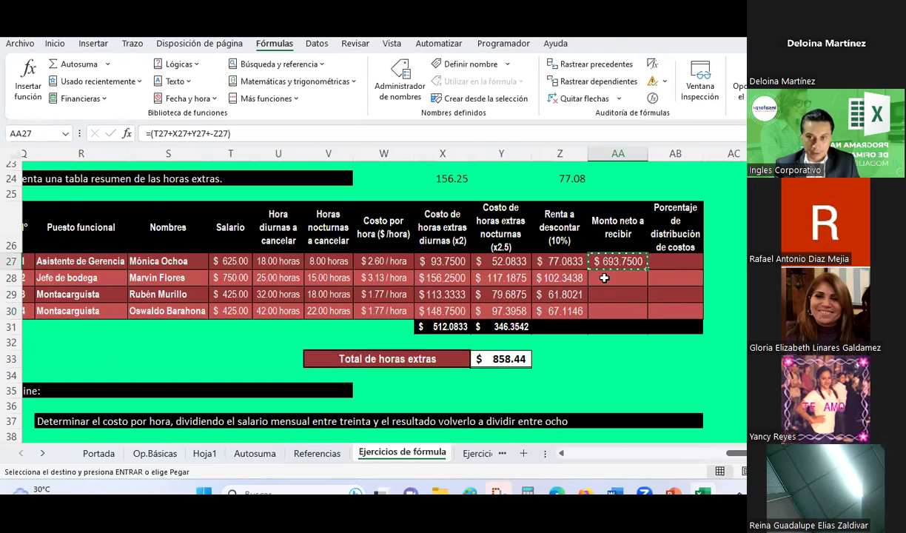
pyautogui.moveTo(604, 278); pyautogui.dragTo(602, 311)
pyautogui.rightClick(602, 311)
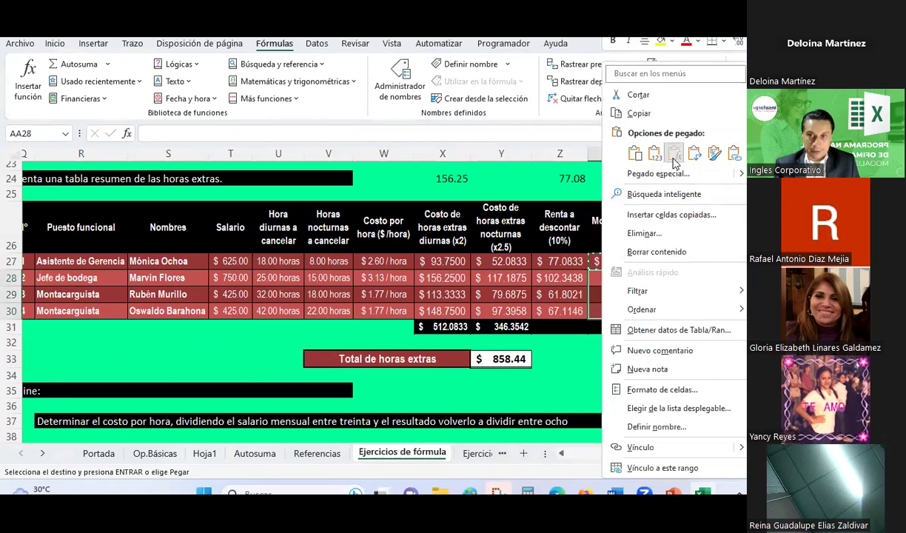
pyautogui.click(673, 157)
# Extend the row 31 SUMA total across the tax and net columns (308.3438, 2,775.0938).
pyautogui.click(514, 326)
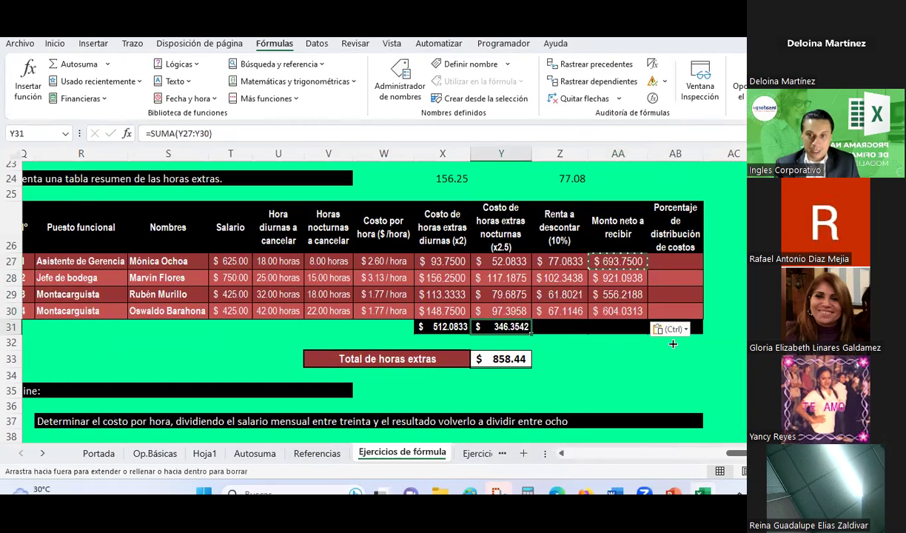
pyautogui.moveTo(530, 333); pyautogui.dragTo(620, 326)
pyautogui.click(680, 257)
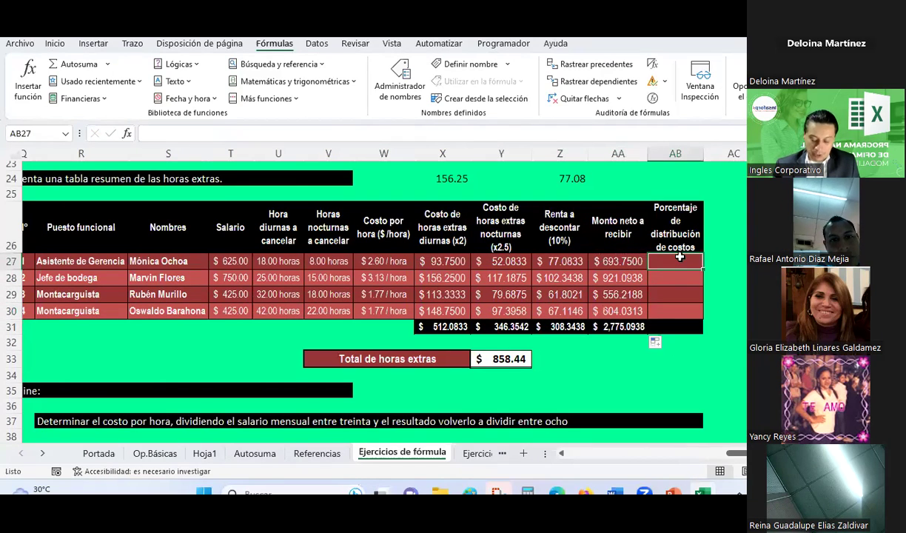
# Enter =AA27/$AA$31 as the first employee's cost-distribution percentage.
pyautogui.write('=')
pyautogui.press('Left')
pyautogui.write('/')
pyautogui.press('Down')
pyautogui.press('Down')
pyautogui.press('Down')
pyautogui.press('Down')
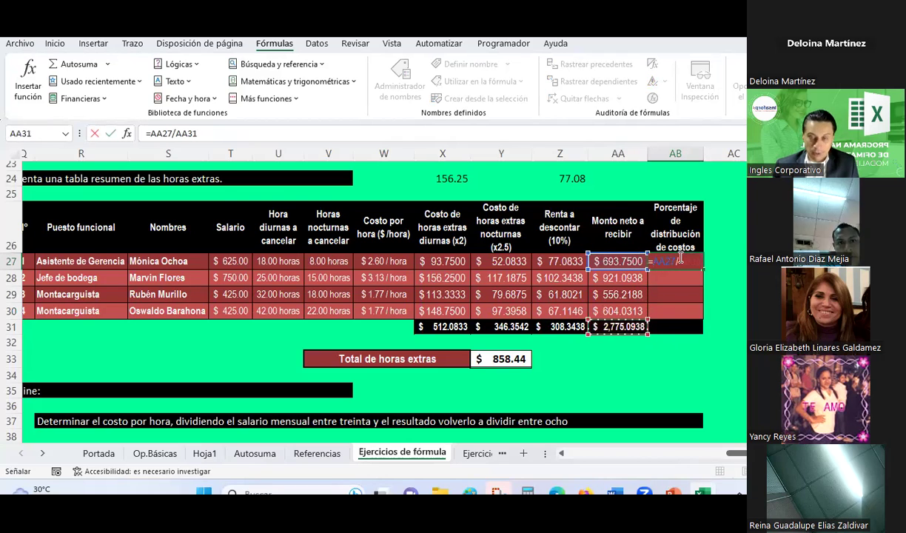
pyautogui.press('F4')
pyautogui.press('Return')
# Copy the percentage formula into AB28:AB30 for the remaining employees.
pyautogui.click(680, 259)
pyautogui.hotkey('ctrl', 'c')
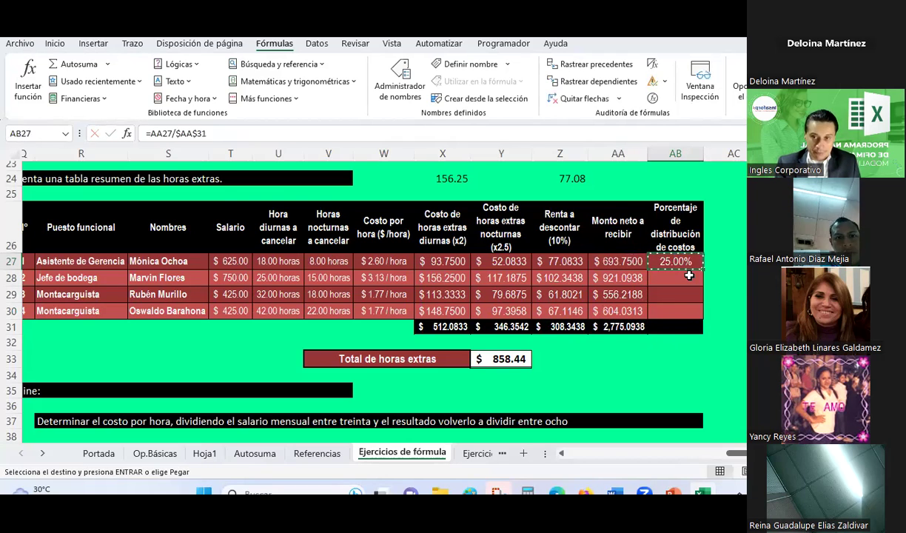
pyautogui.moveTo(675, 278); pyautogui.dragTo(675, 309)
pyautogui.rightClick(678, 315)
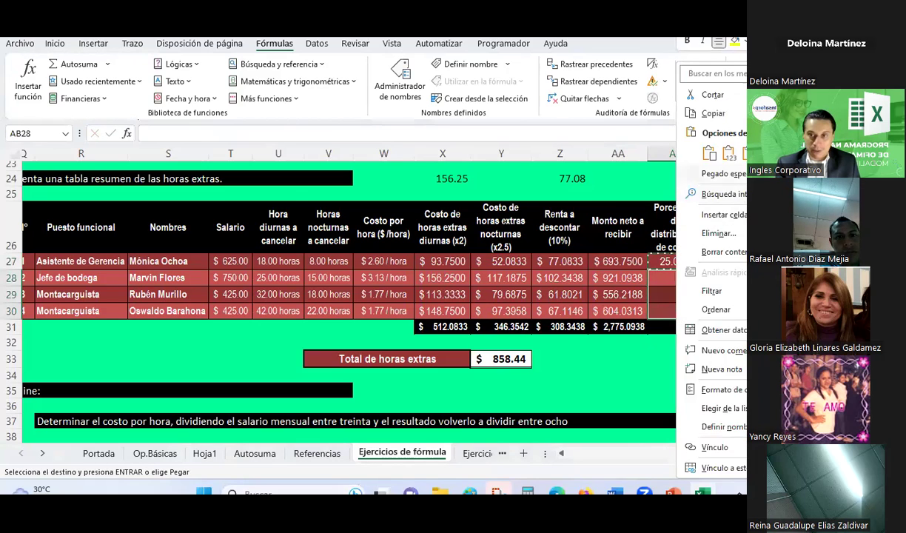
pyautogui.click(709, 153)
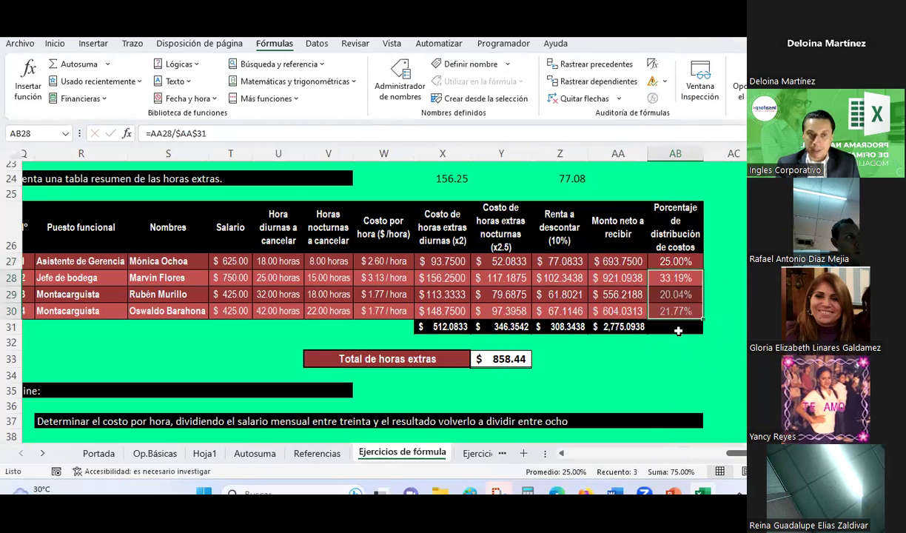
# AutoSum the four percentages in AB31 to total 100.00%.
pyautogui.click(678, 331)
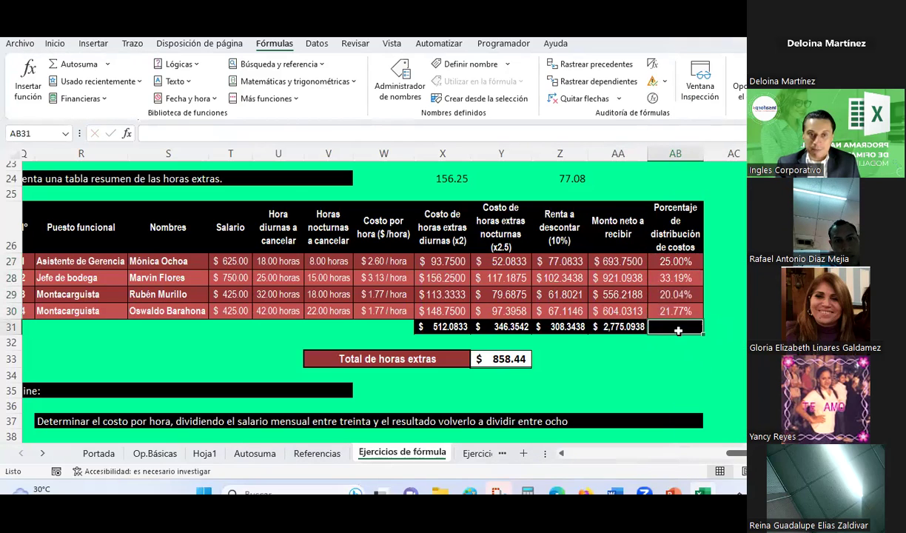
pyautogui.click(56, 45)
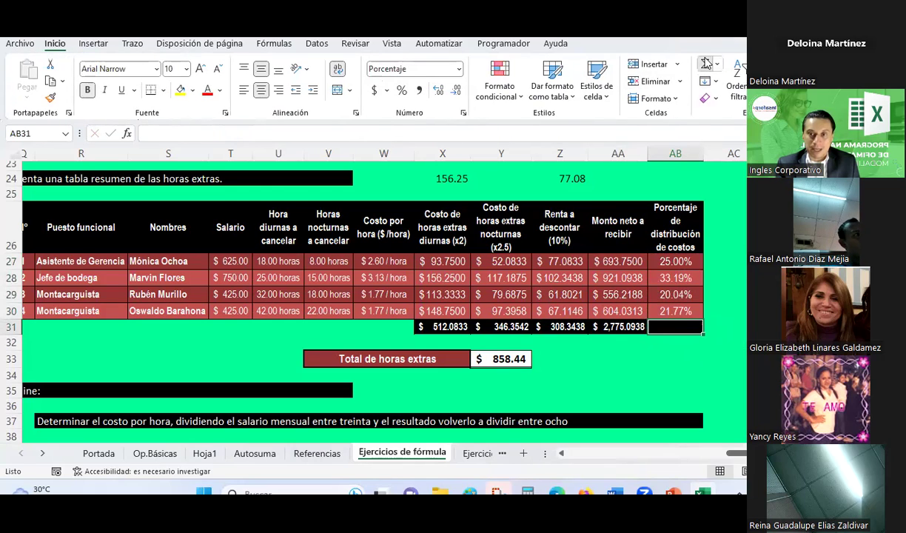
pyautogui.click(705, 64)
pyautogui.press('Return')
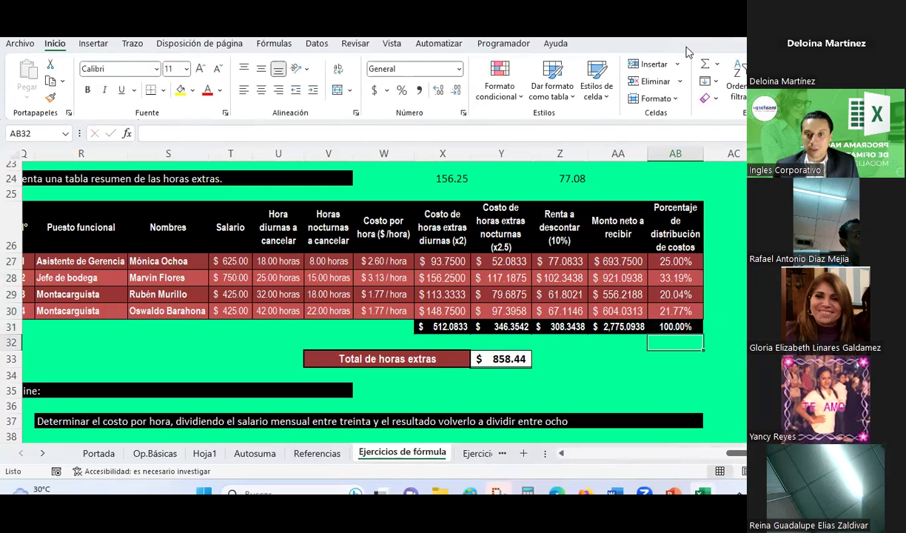
pyautogui.press('Up')
pyautogui.press('Up')
pyautogui.press('Up')
pyautogui.press('Up')
pyautogui.press('Up')
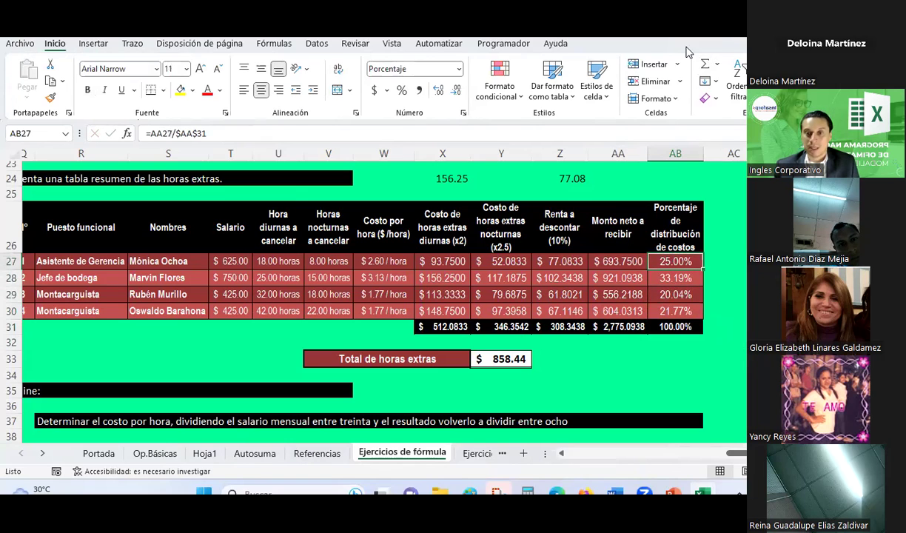
pyautogui.click(286, 43)
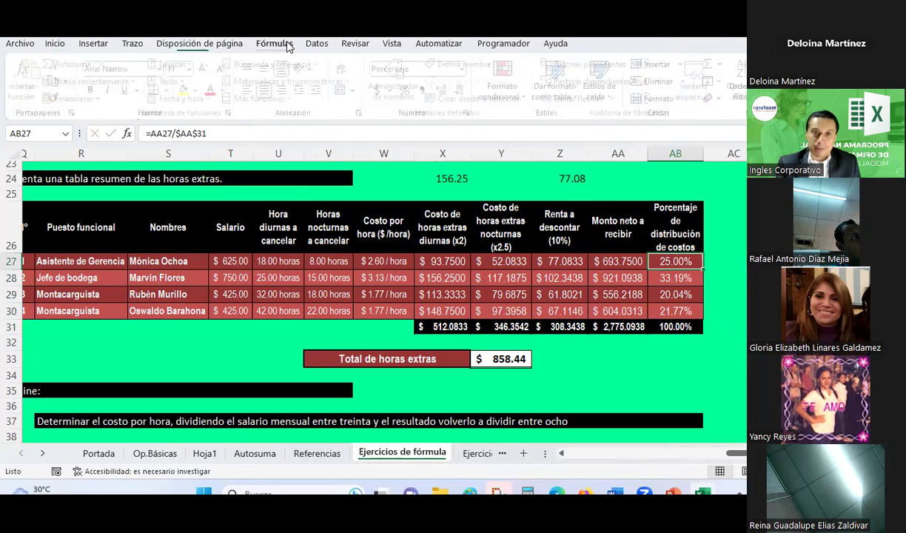
pyautogui.click(650, 65)
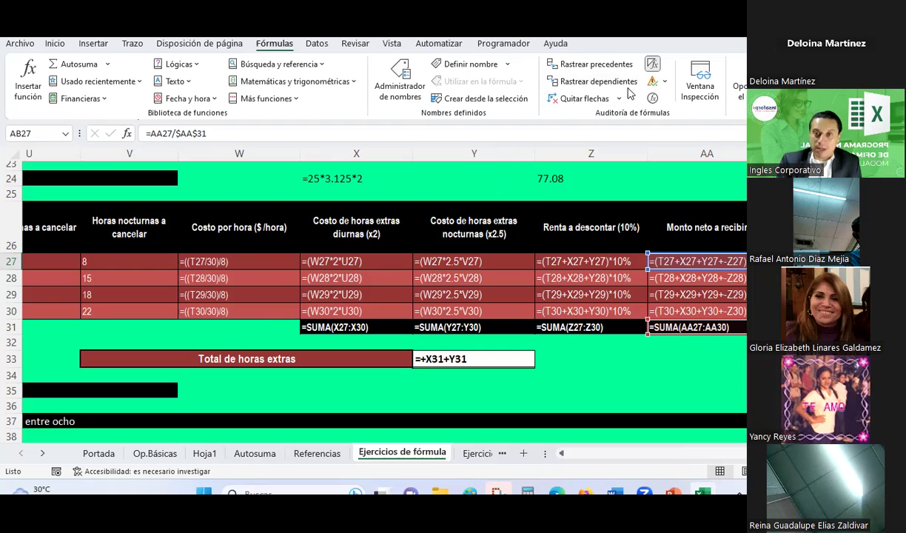
pyautogui.click(654, 67)
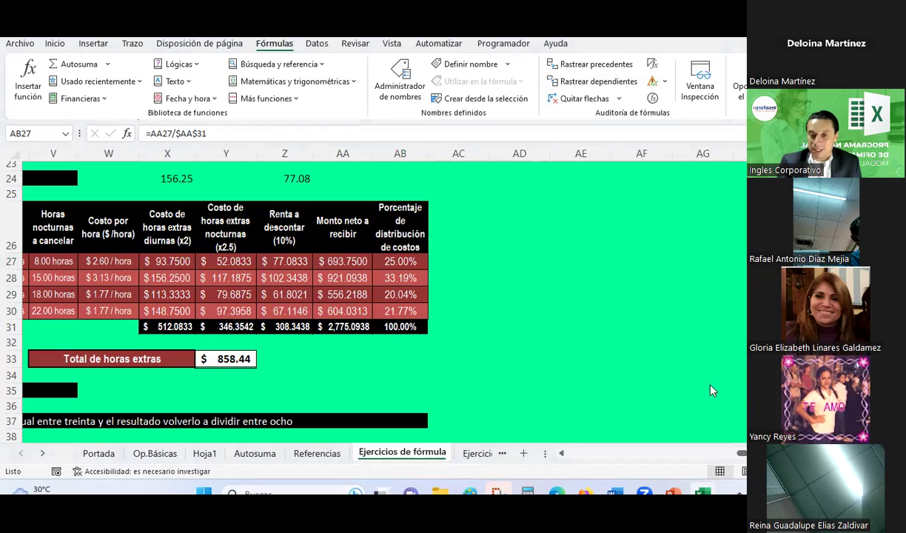
# Format the tax amounts Z27:Z30 to three decimals (77.083, 102.344, 61.802, 67.115).
pyautogui.click(742, 455)
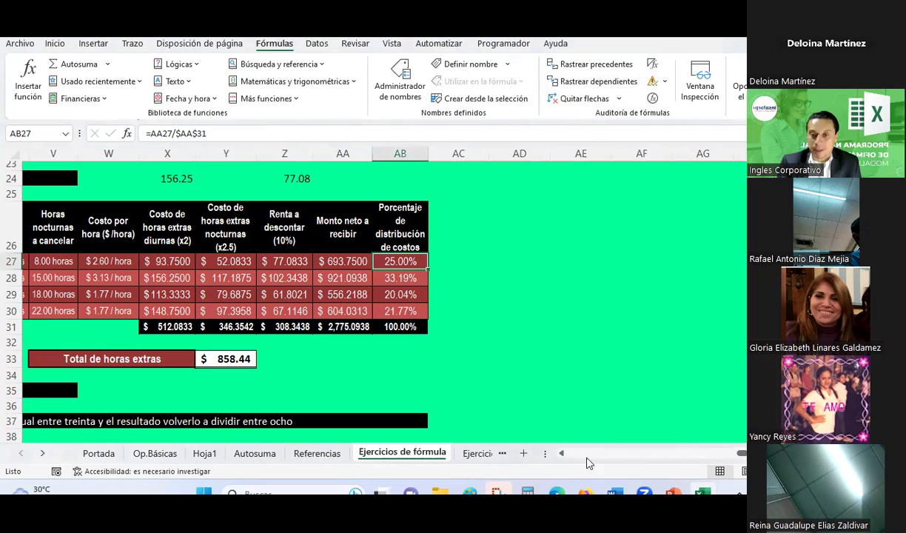
pyautogui.hscroll(-5, 530, 281)
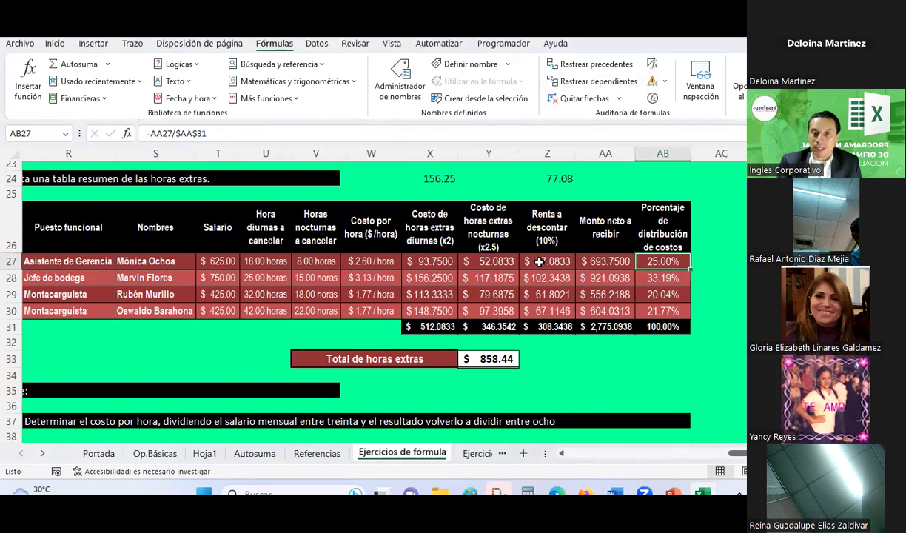
pyautogui.moveTo(539, 261); pyautogui.dragTo(529, 307)
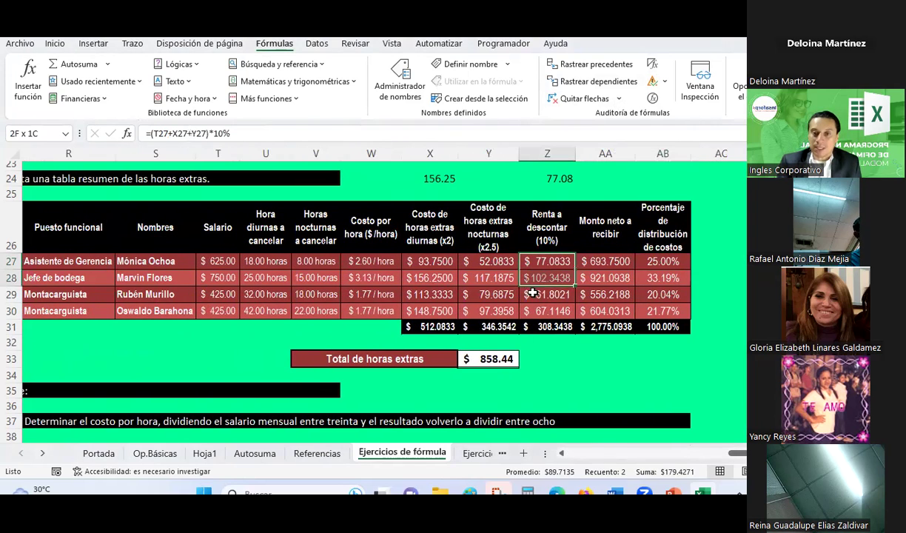
pyautogui.click(58, 44)
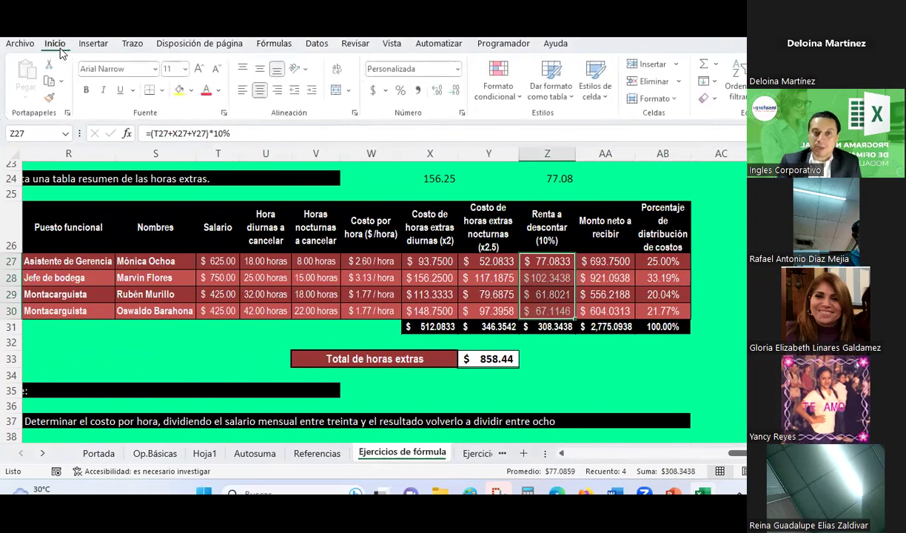
pyautogui.click(456, 91)
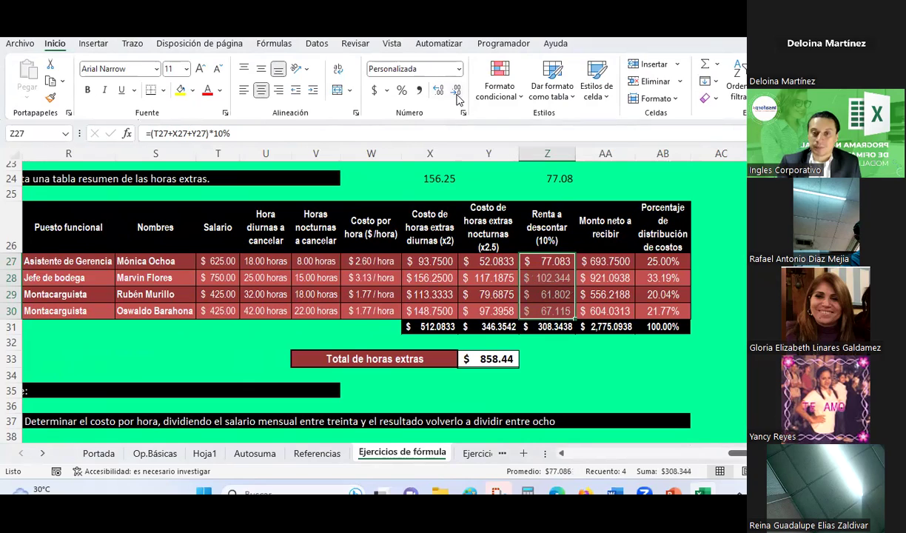
pyautogui.click(457, 92)
pyautogui.click(457, 92)
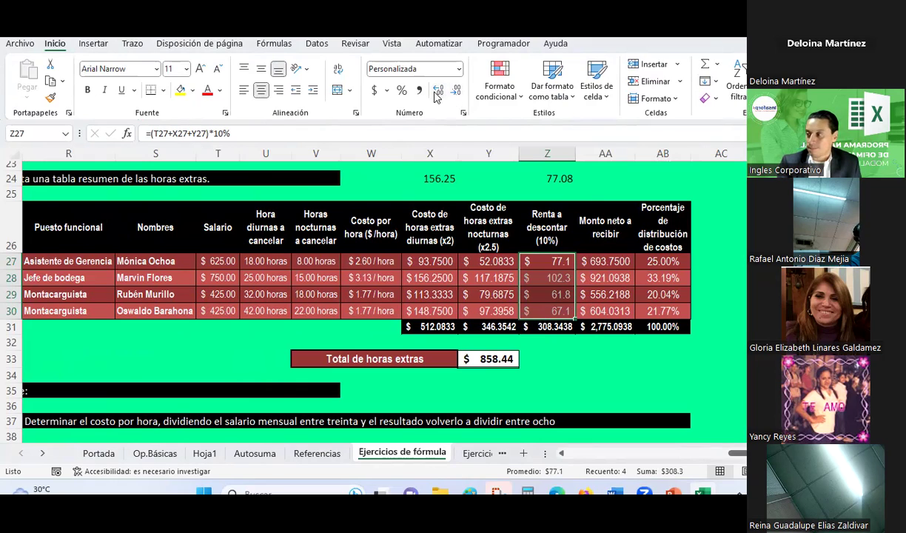
pyautogui.click(437, 92)
pyautogui.click(437, 92)
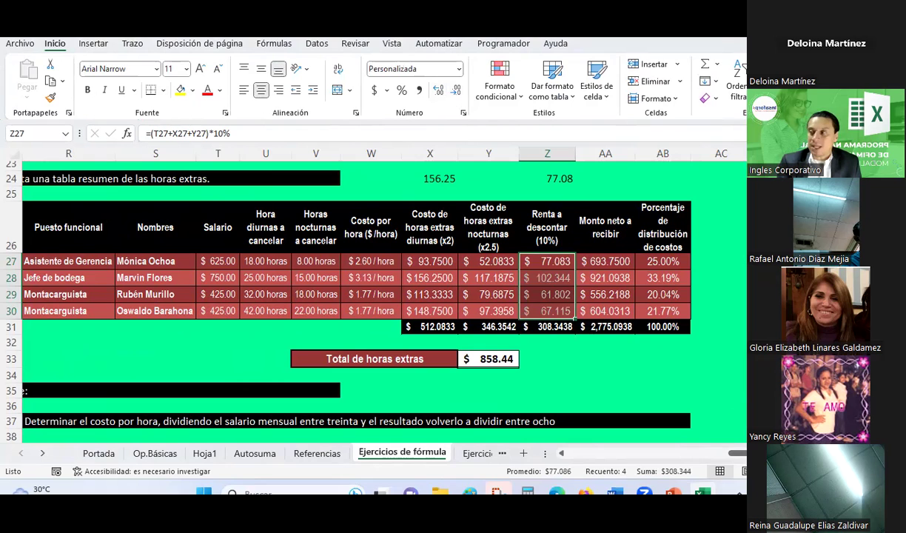